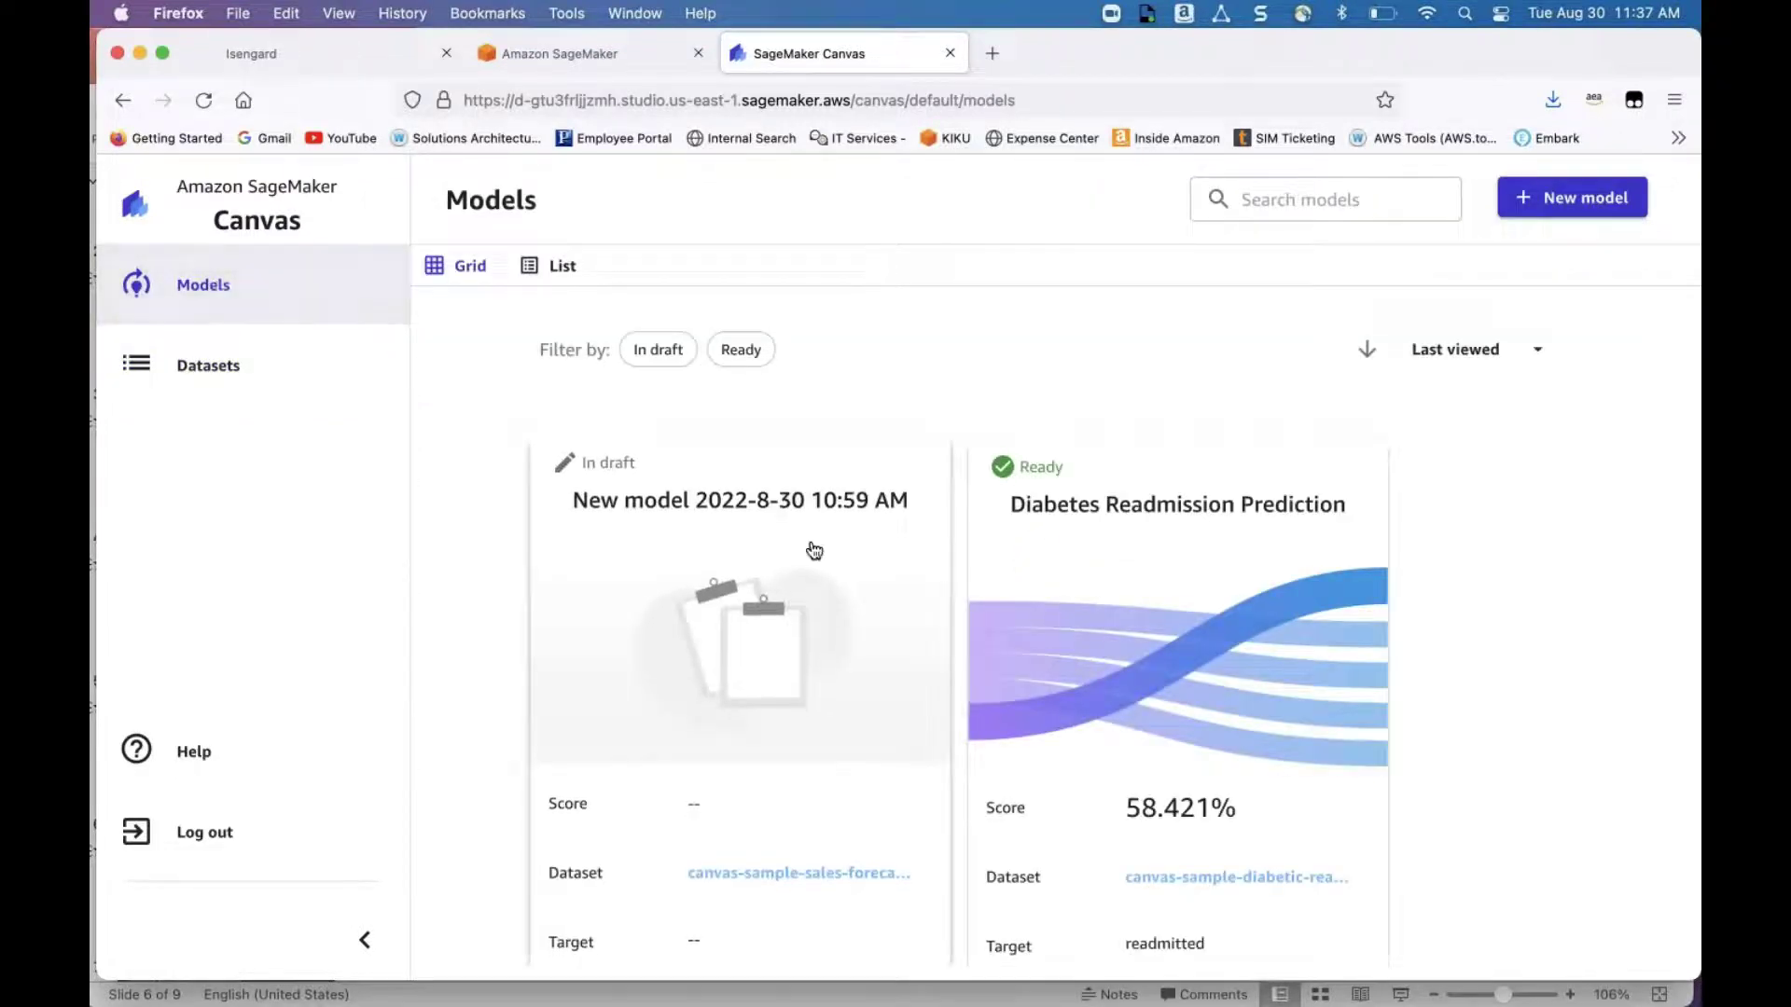
# Step: Create a new model under the suggested name New model 2022-8-30 11:38 AM
pyautogui.scroll(-3, 796, 811)
pyautogui.scroll(3, 798, 815)
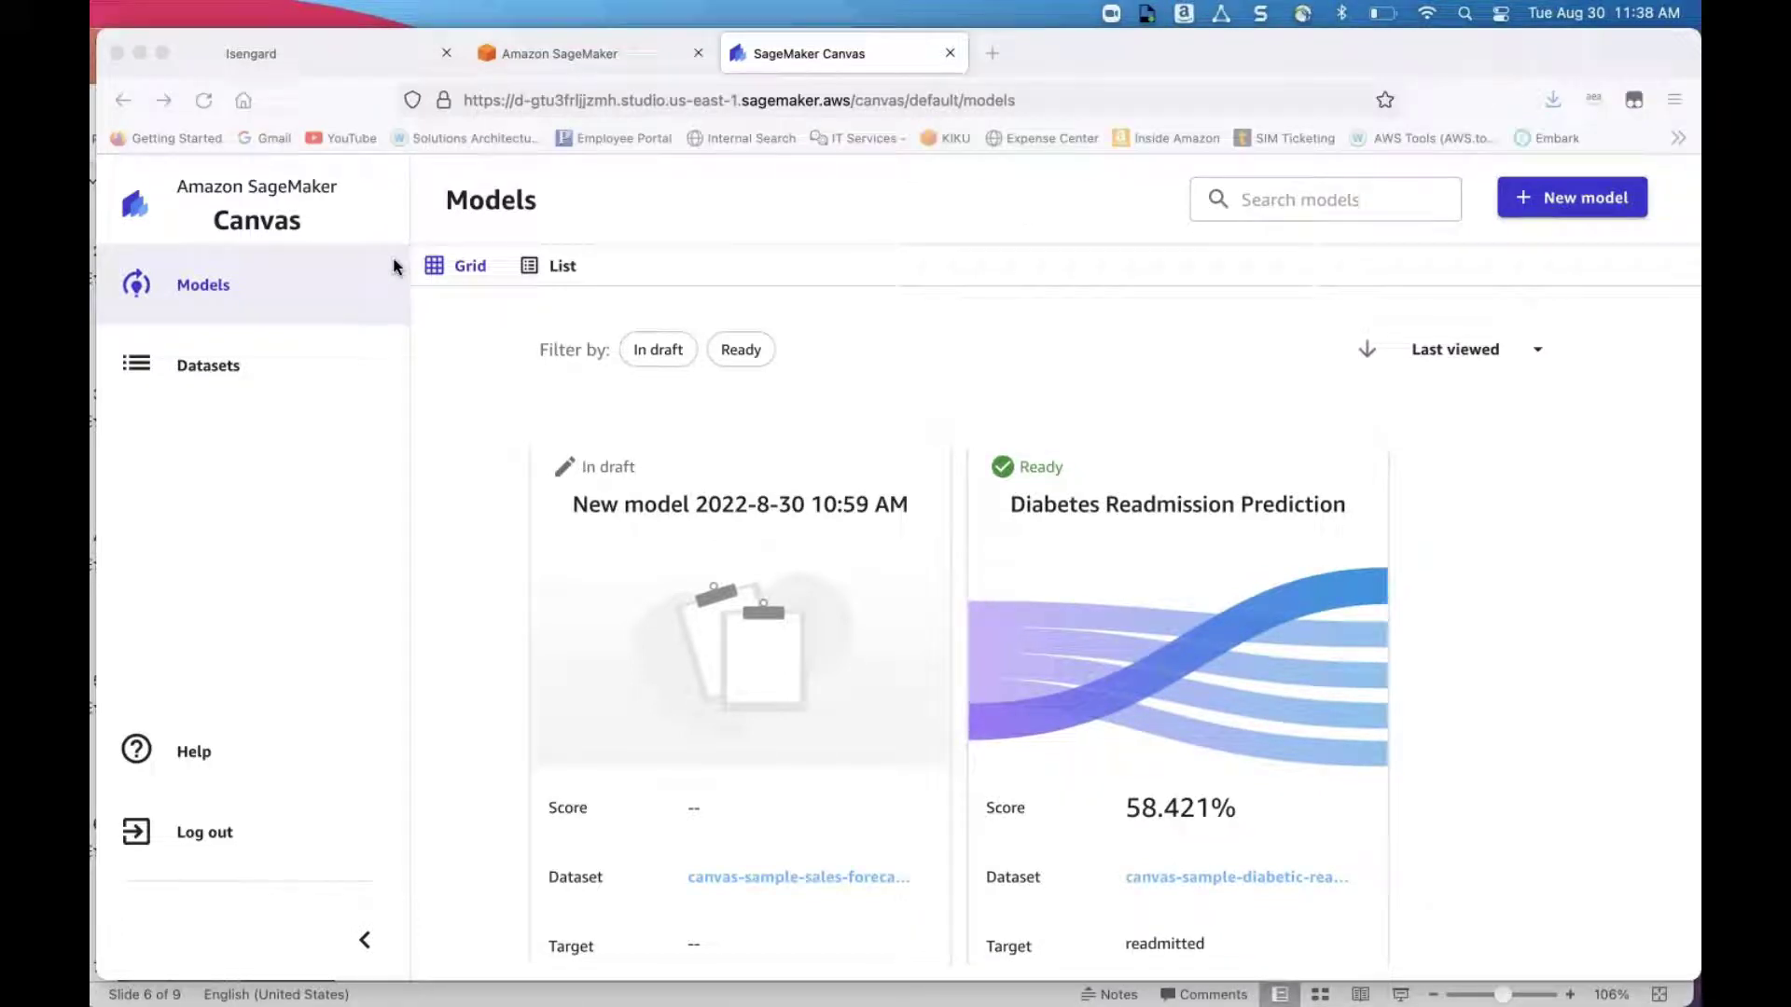
pyautogui.click(1591, 207)
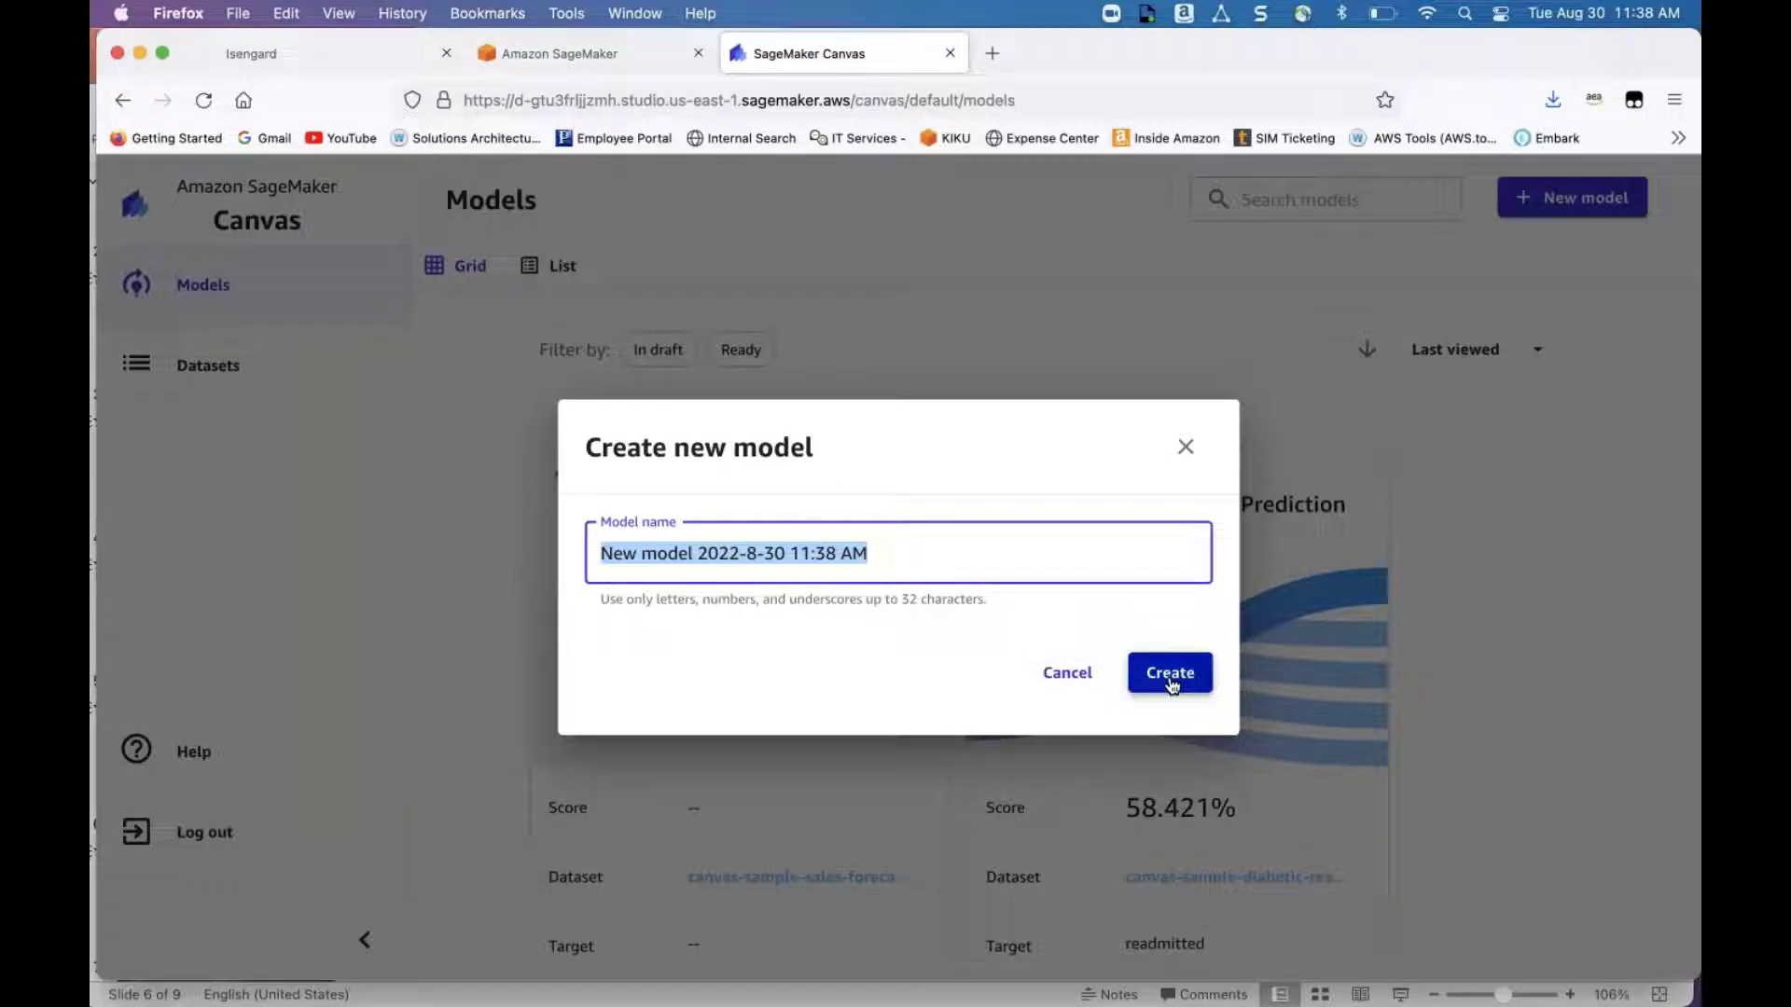
pyautogui.click(1173, 673)
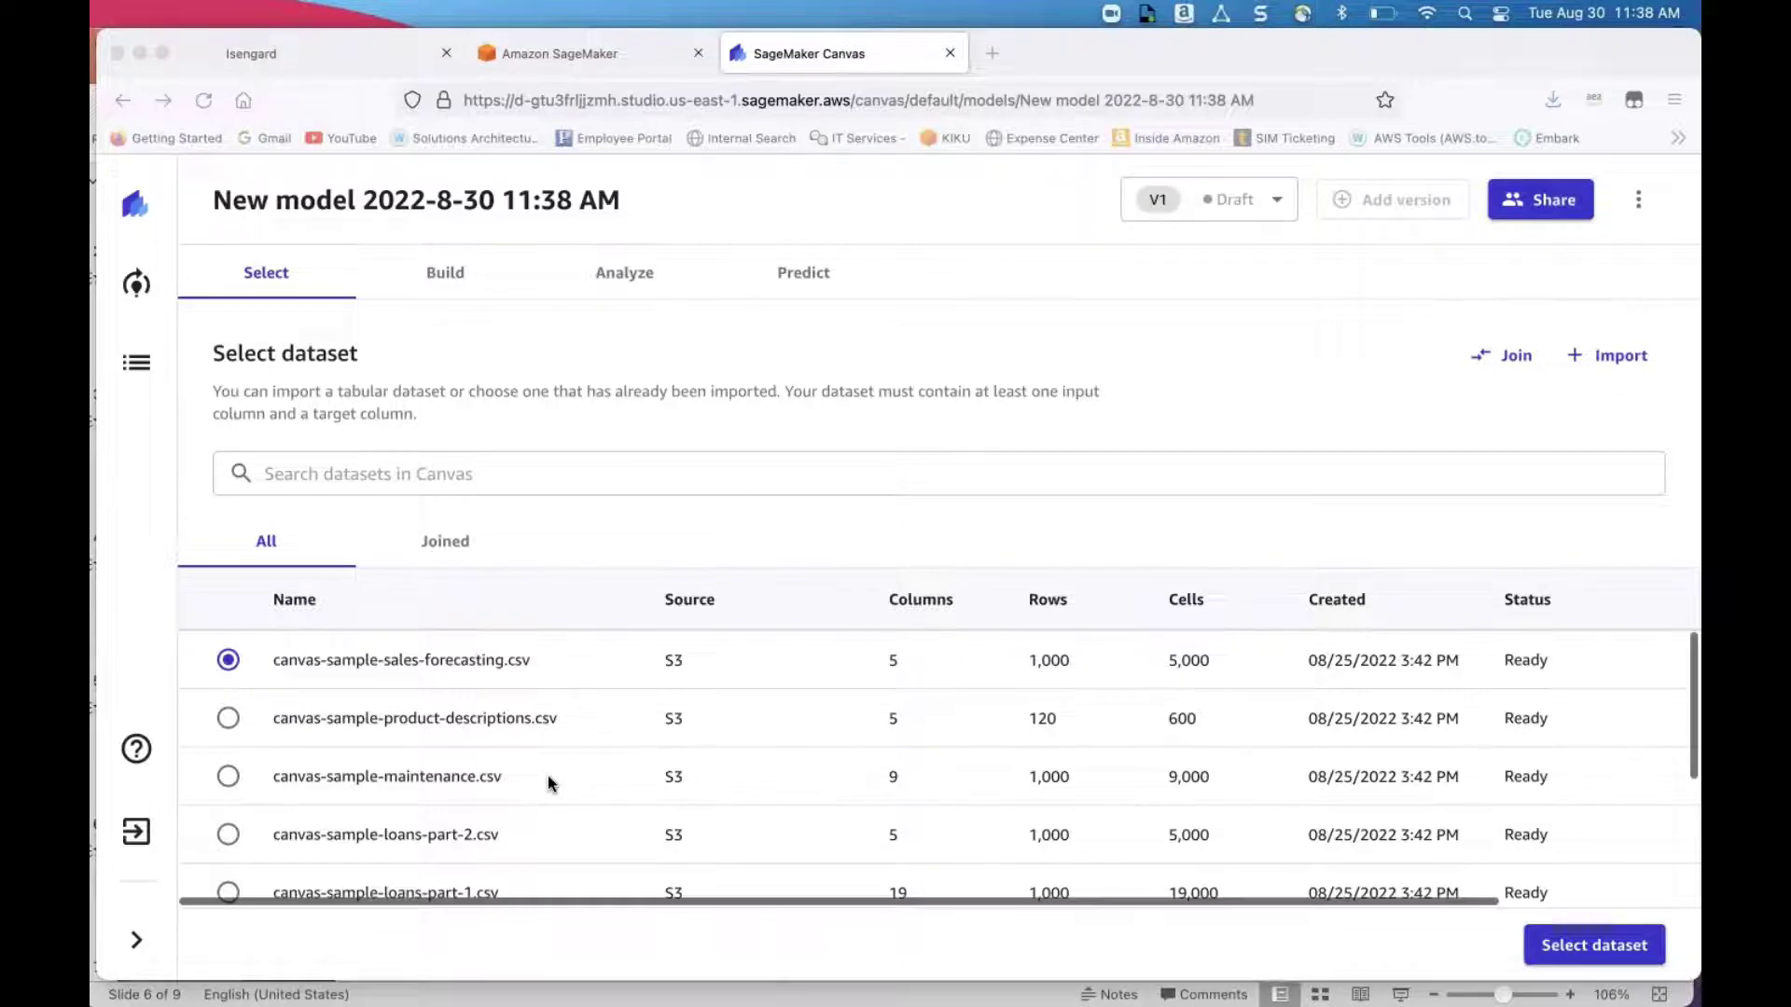
# Step: Look over the available datasets and the sagemaker-studio-qs-demo S3 bucket as an import source, leaving without importing
pyautogui.scroll(-5, 546, 775)
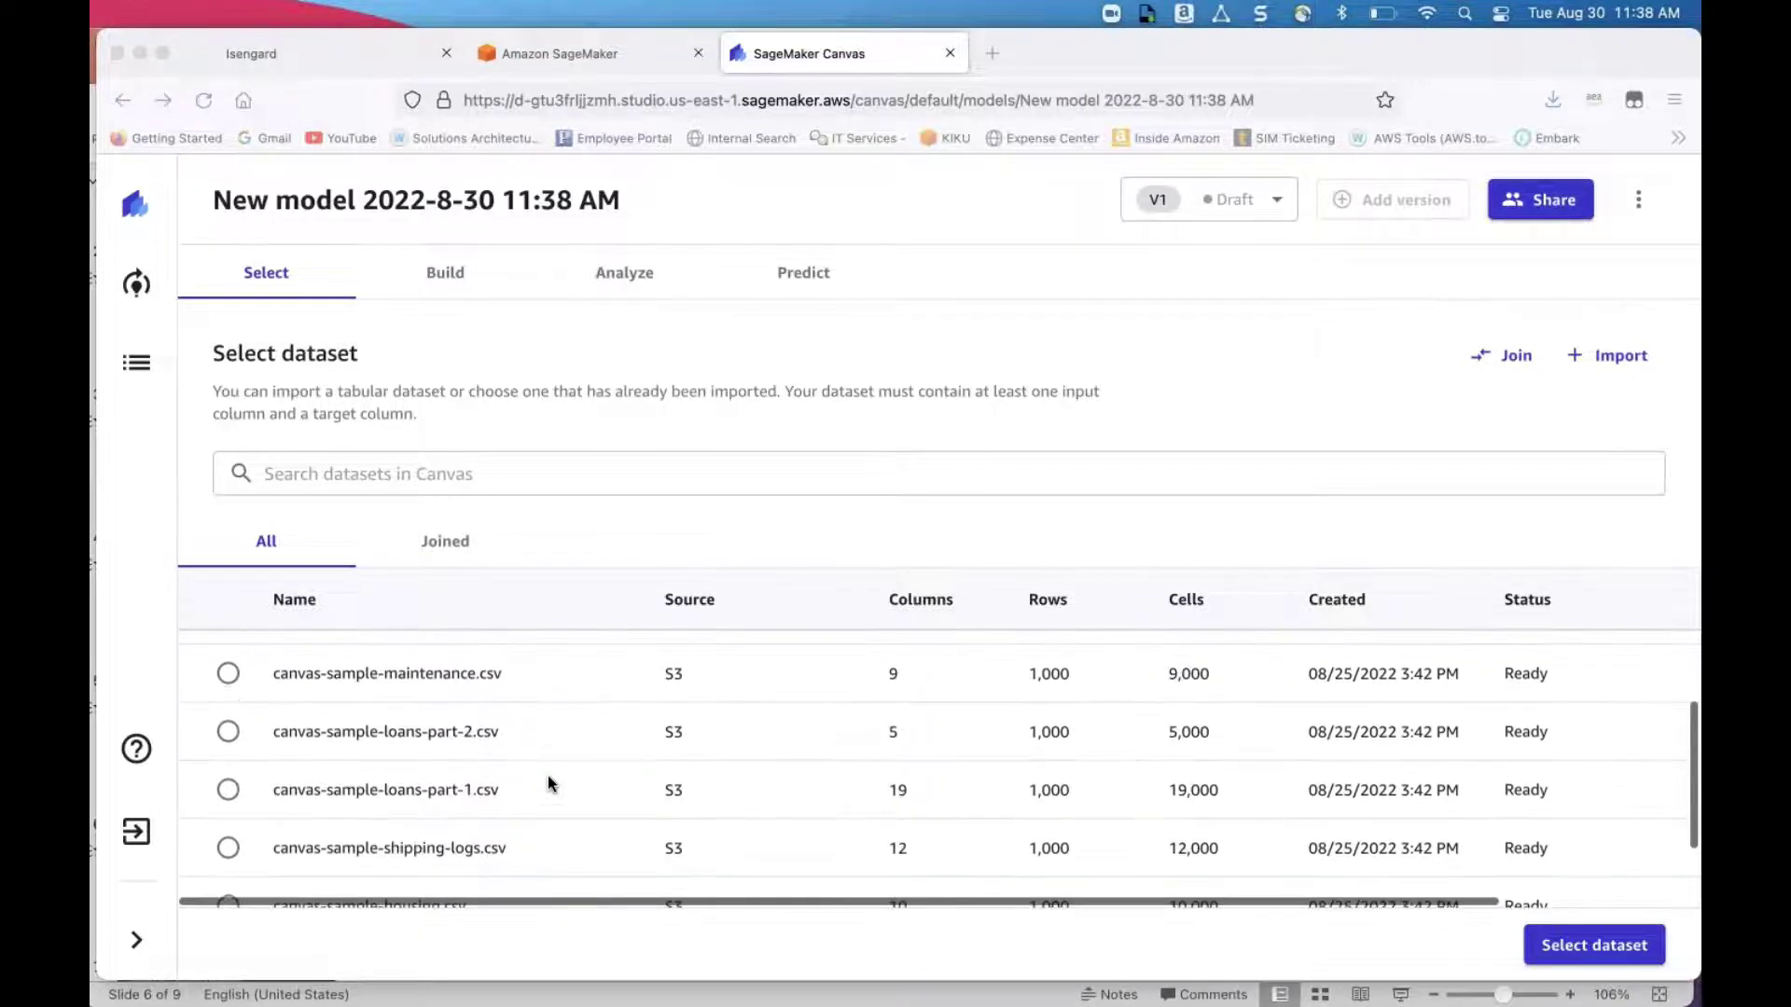
pyautogui.scroll(5, 547, 775)
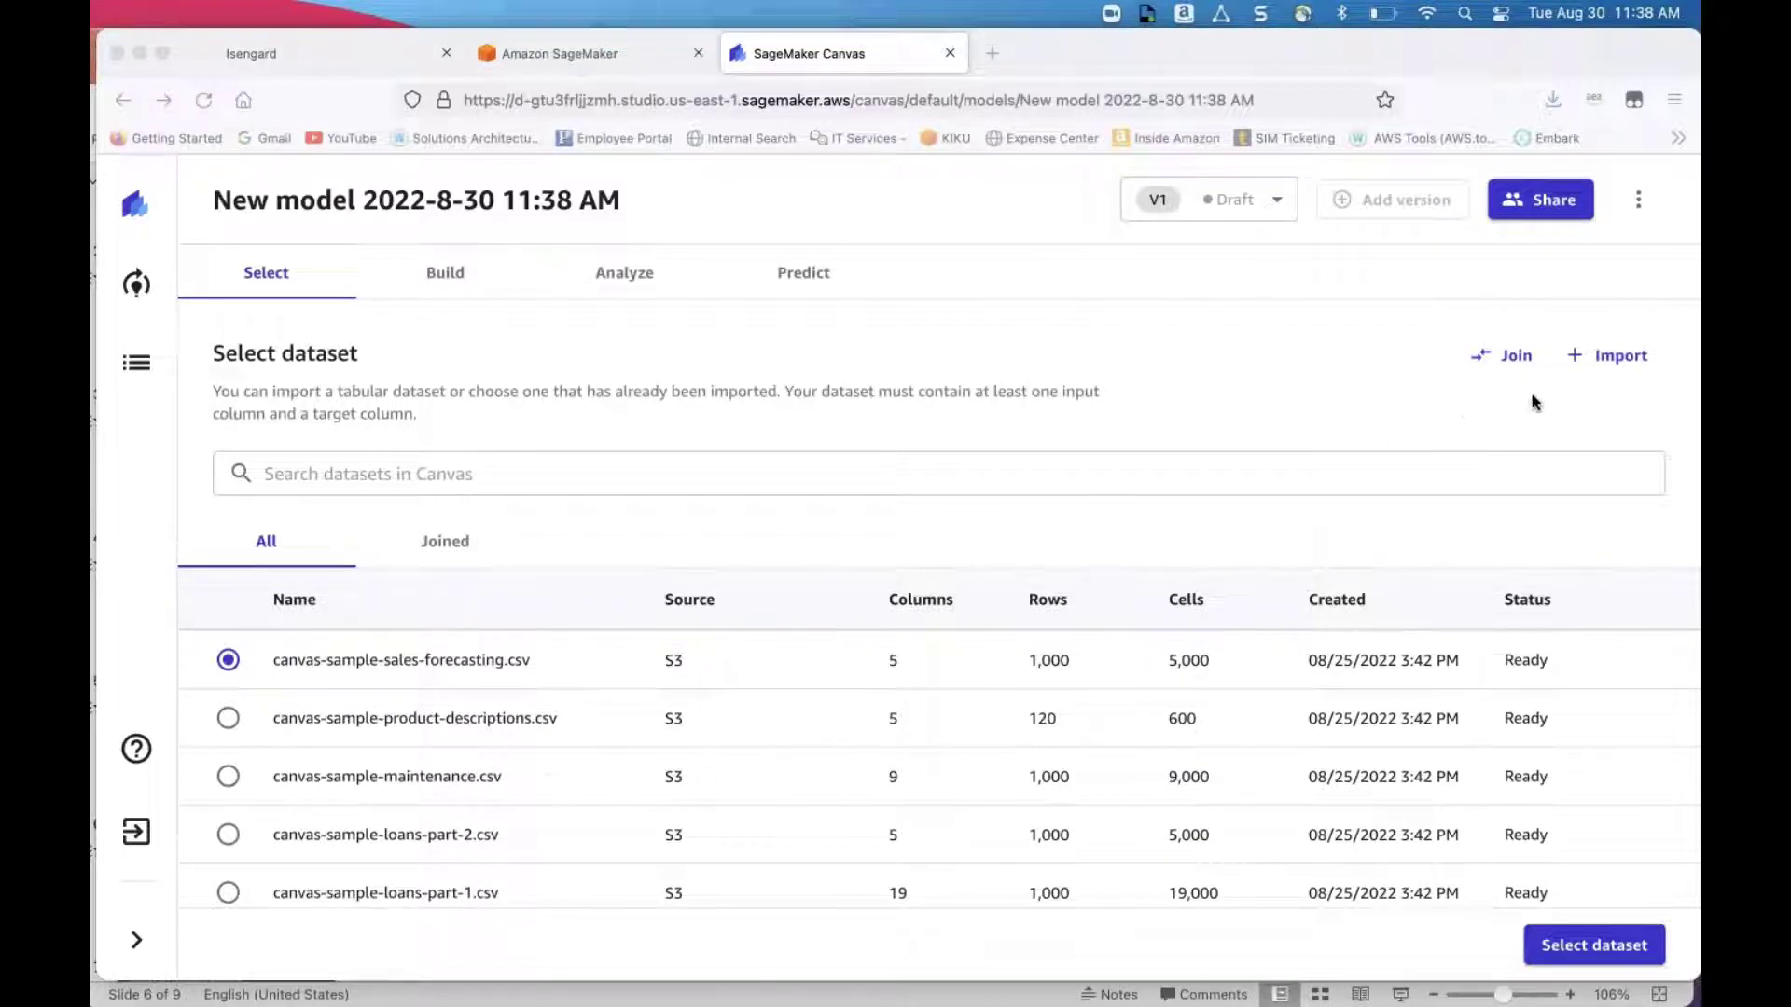
pyautogui.click(1619, 360)
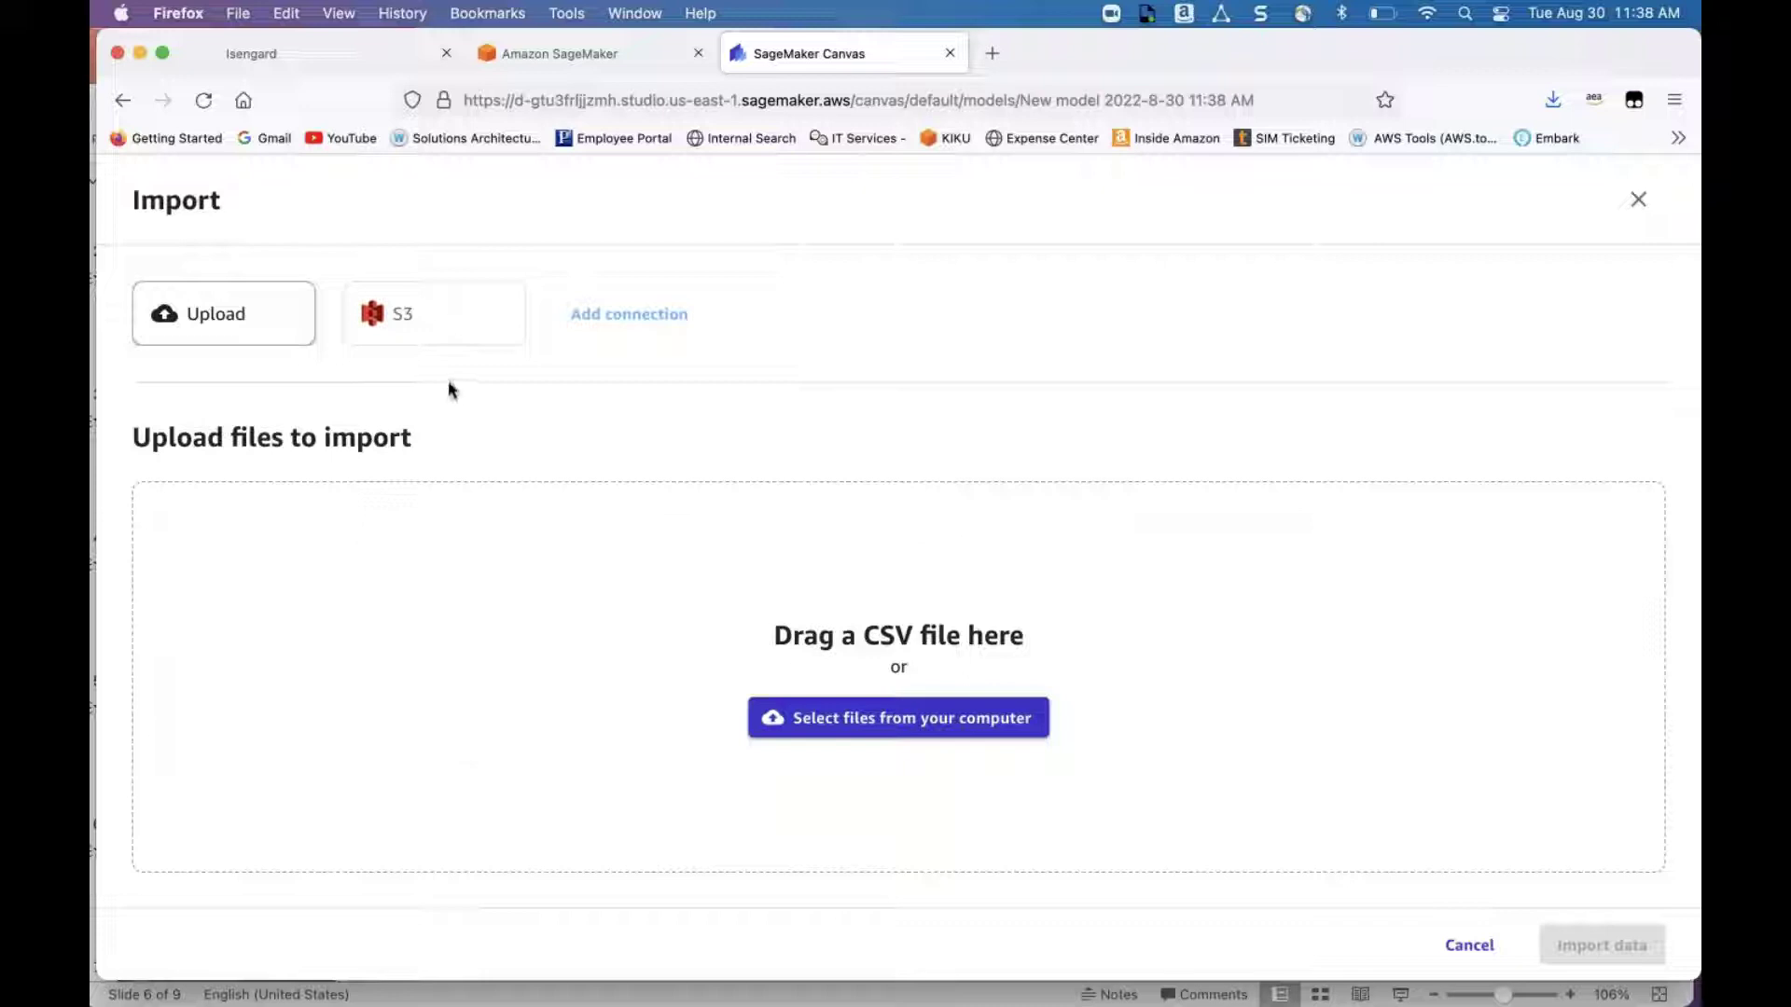
pyautogui.click(442, 333)
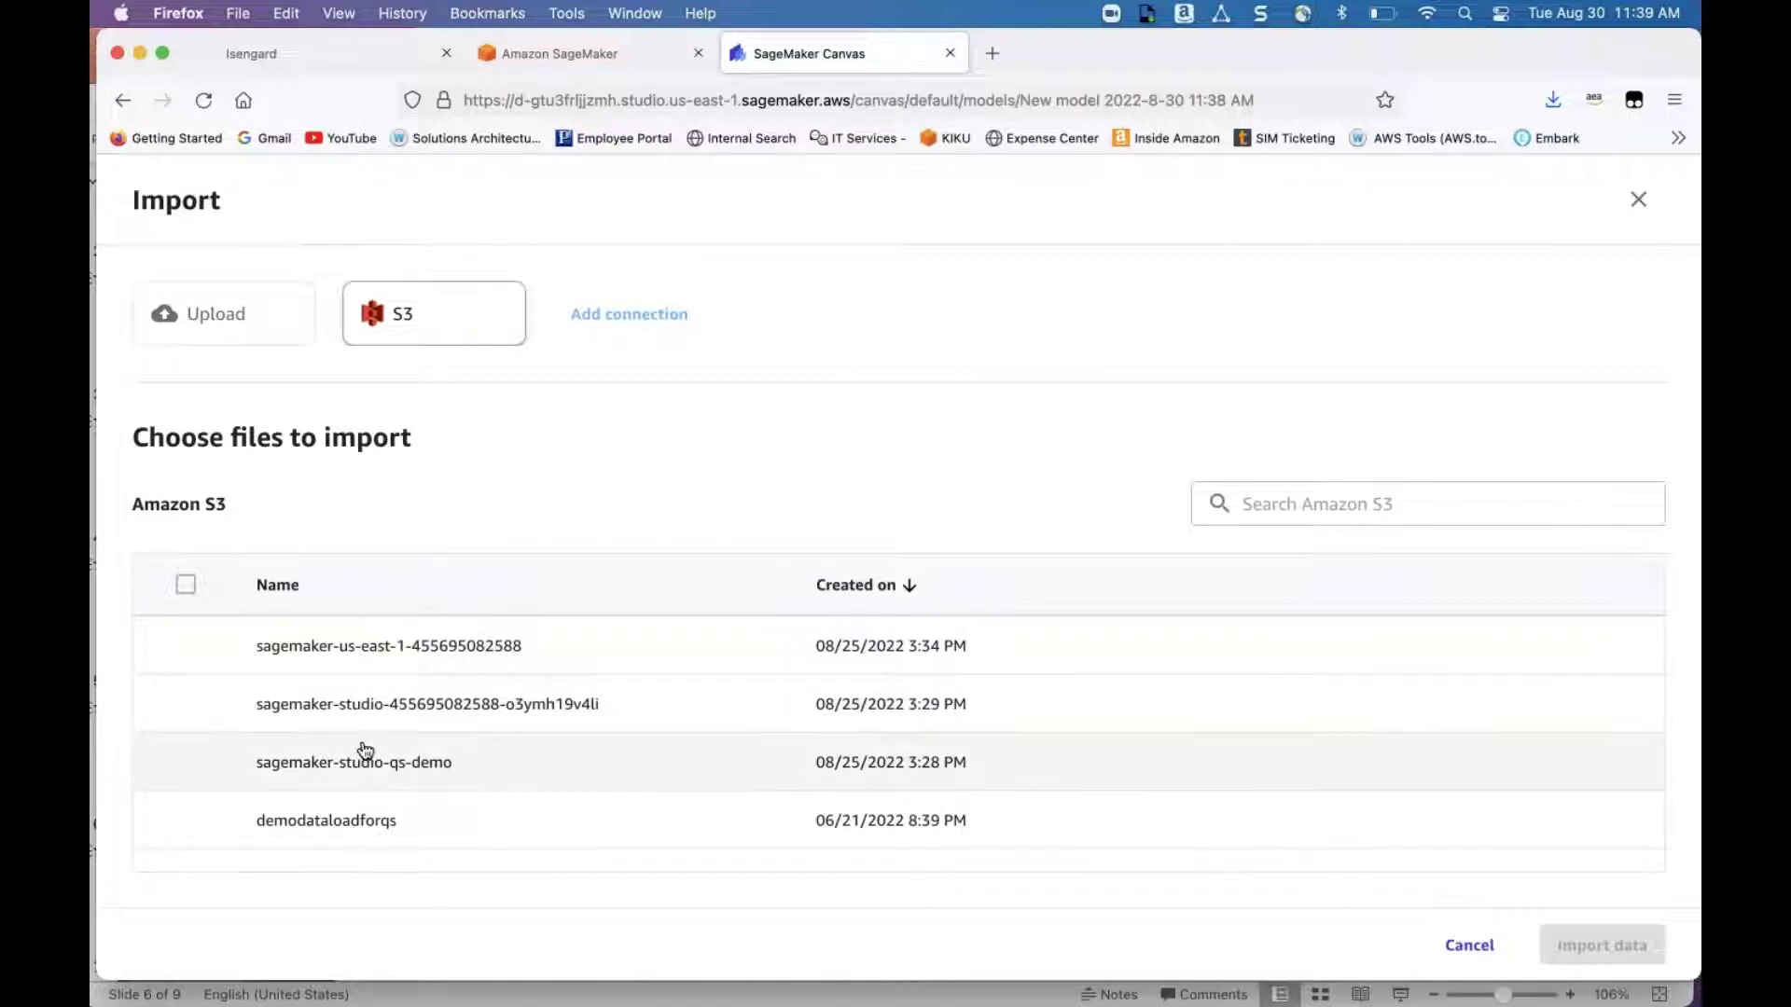
pyautogui.click(364, 751)
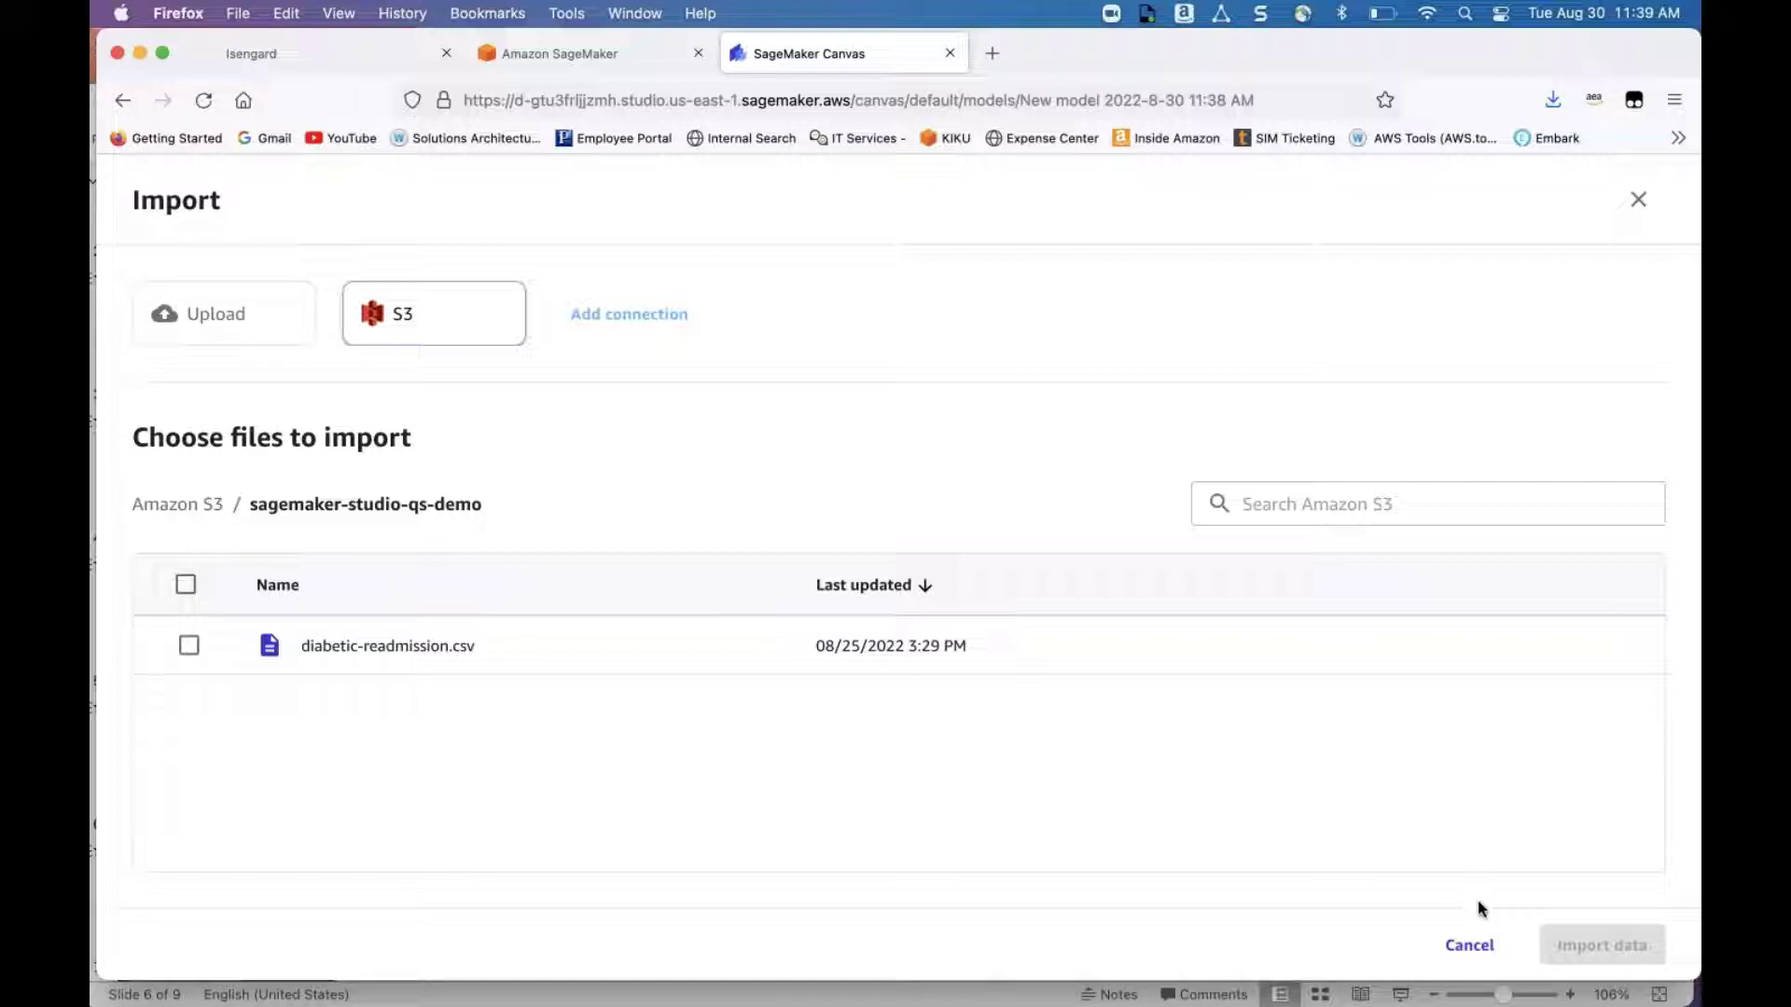
pyautogui.click(1469, 946)
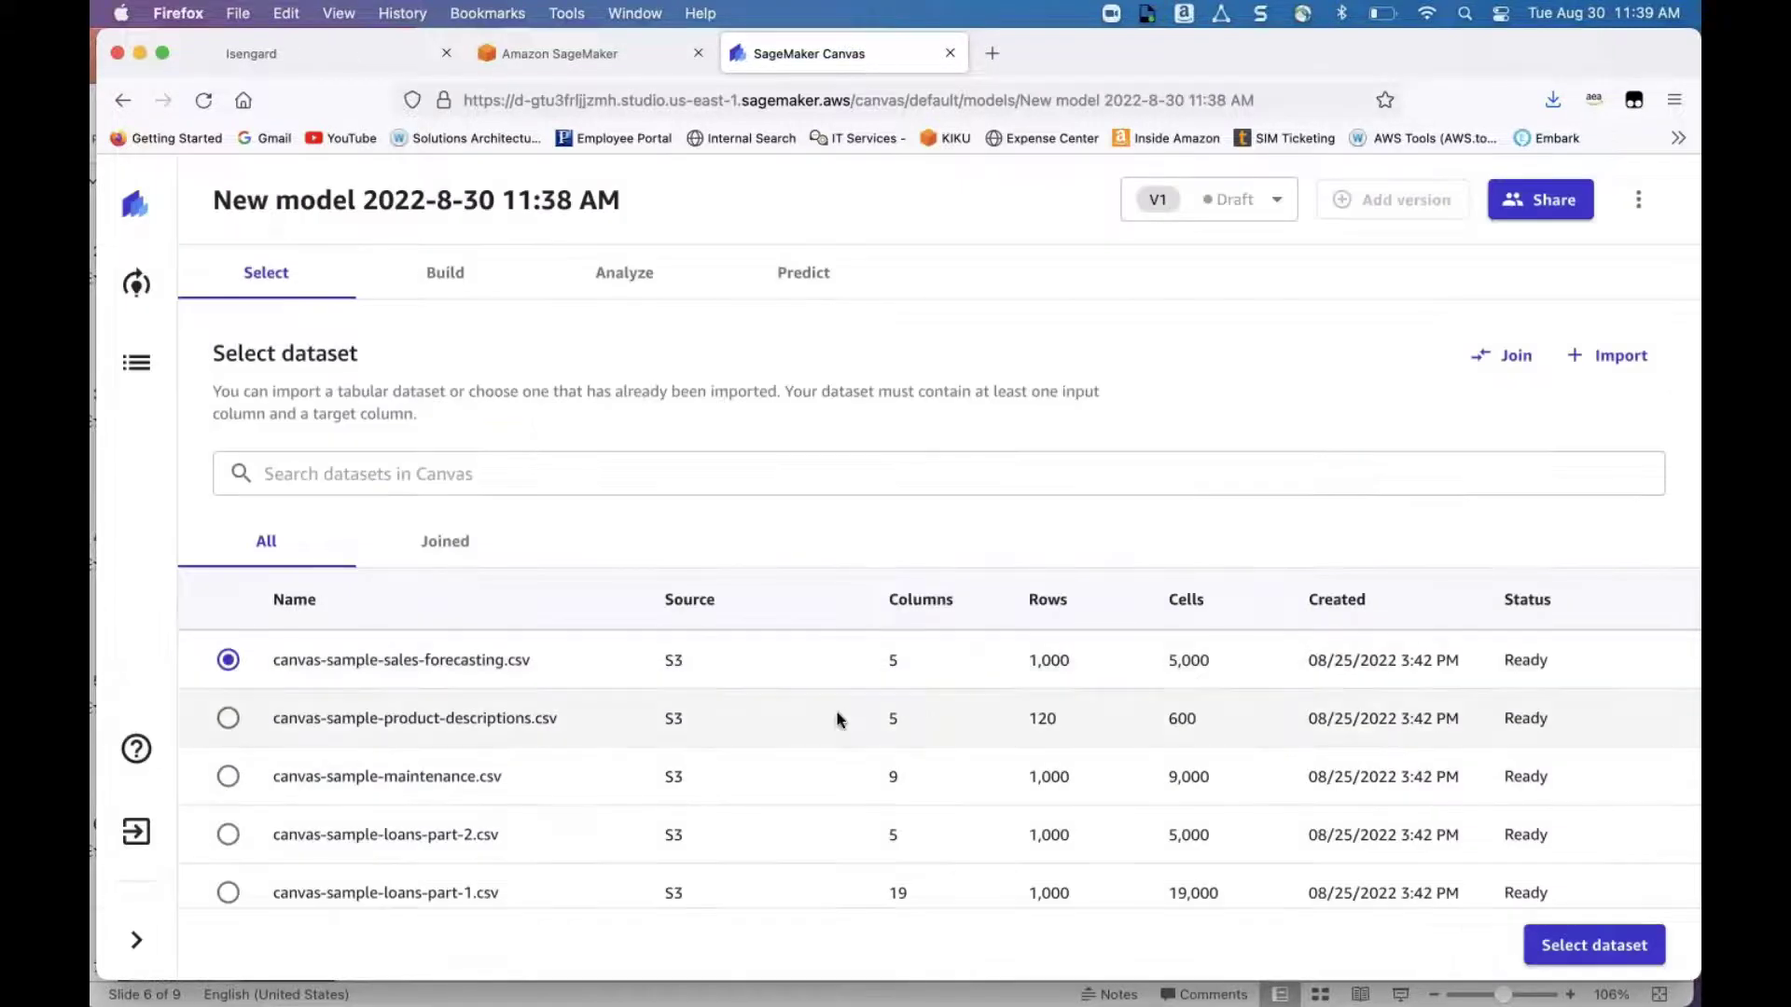
# Step: Use the canvas-sample-diabetic-readmission.csv dataset for the model and set readmitted as the target column
pyautogui.scroll(-5, 840, 719)
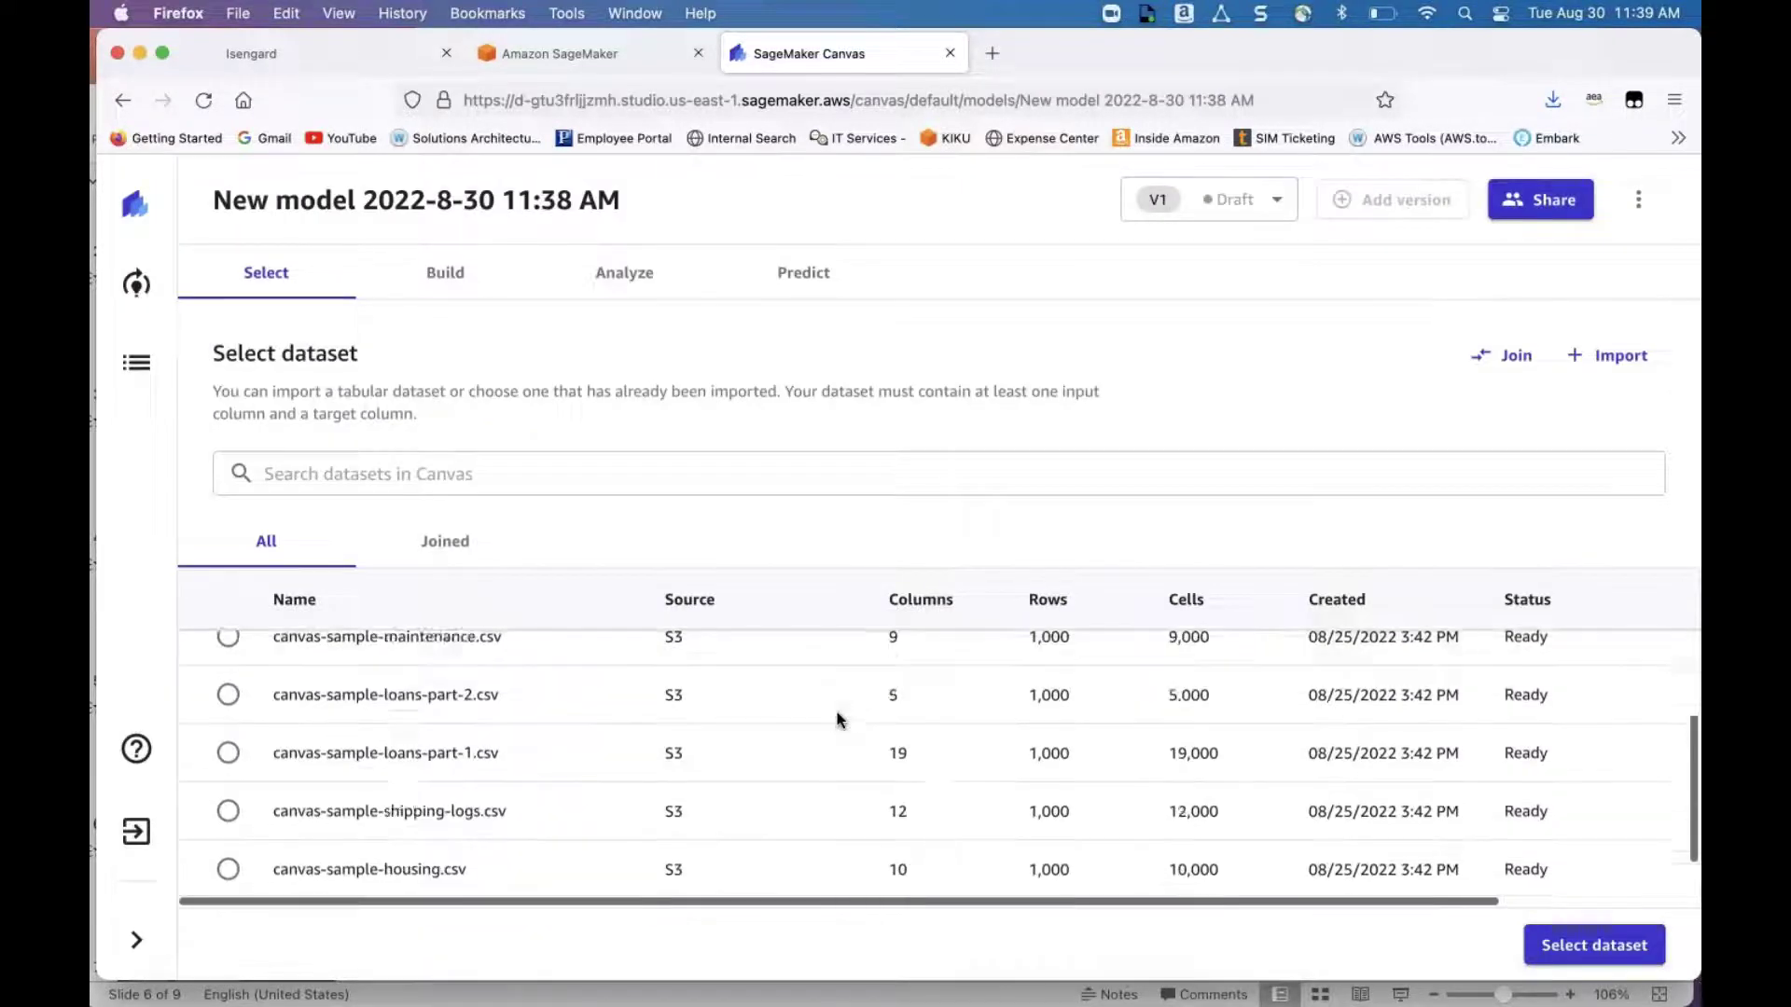
pyautogui.click(228, 878)
pyautogui.click(1572, 948)
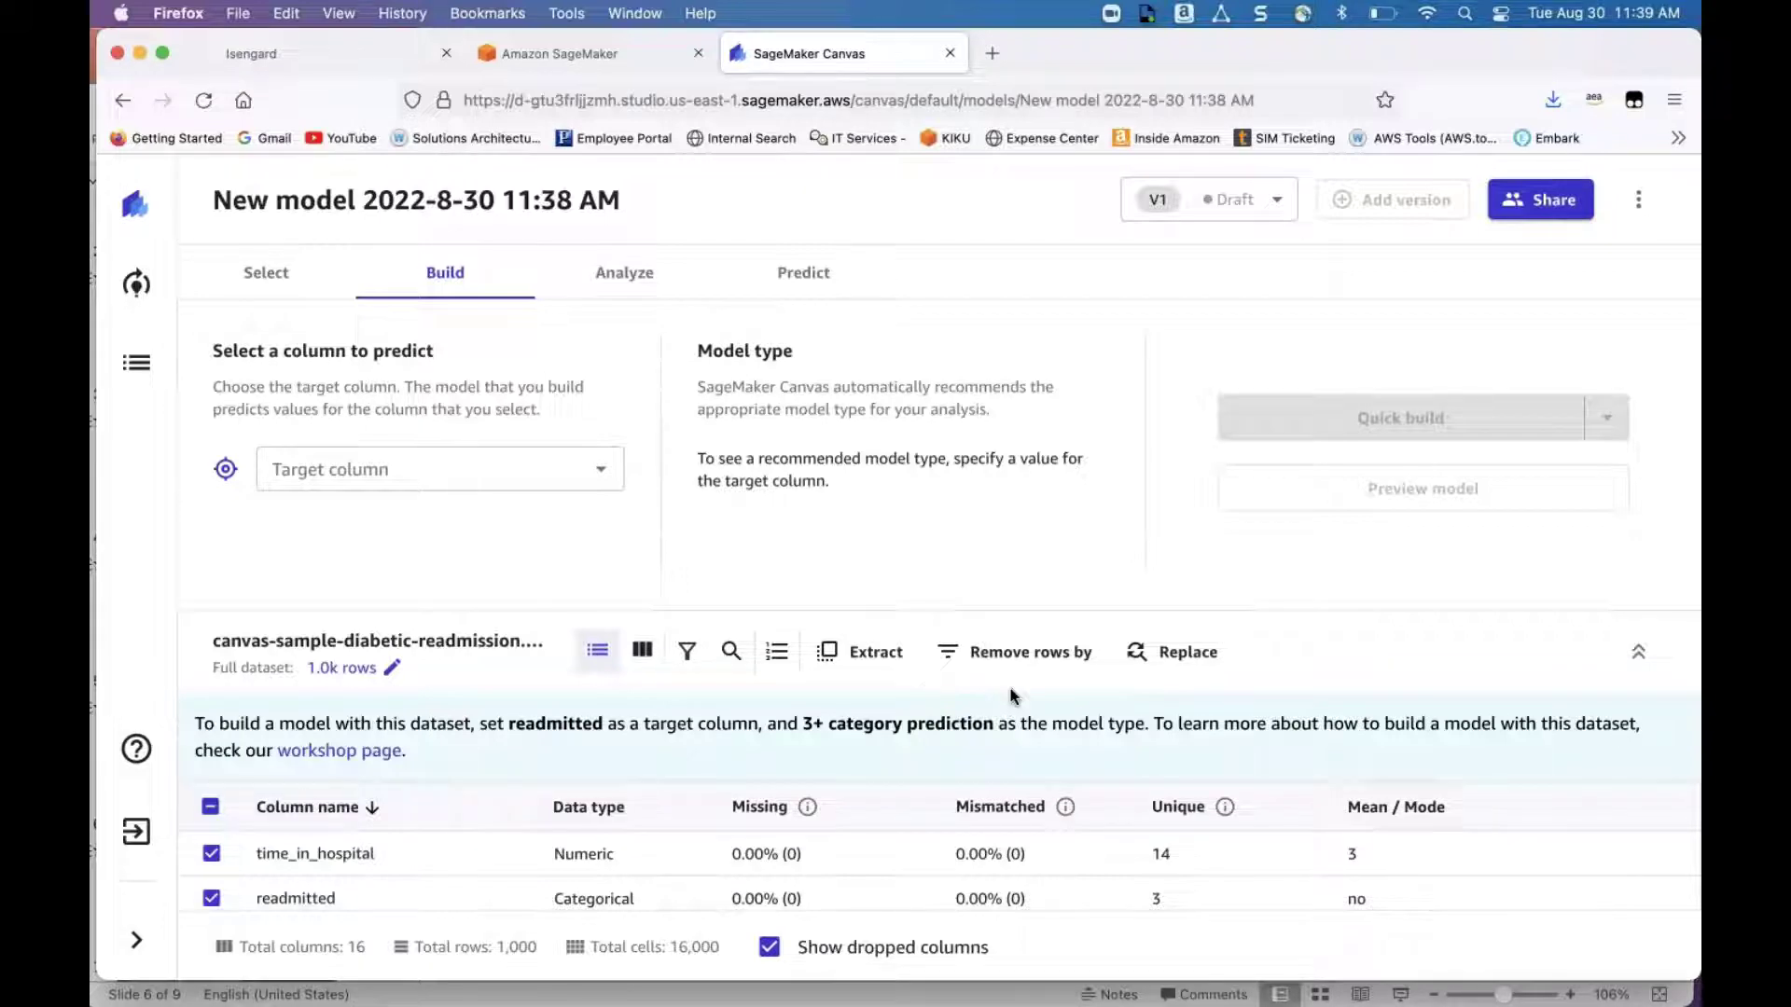
pyautogui.click(606, 480)
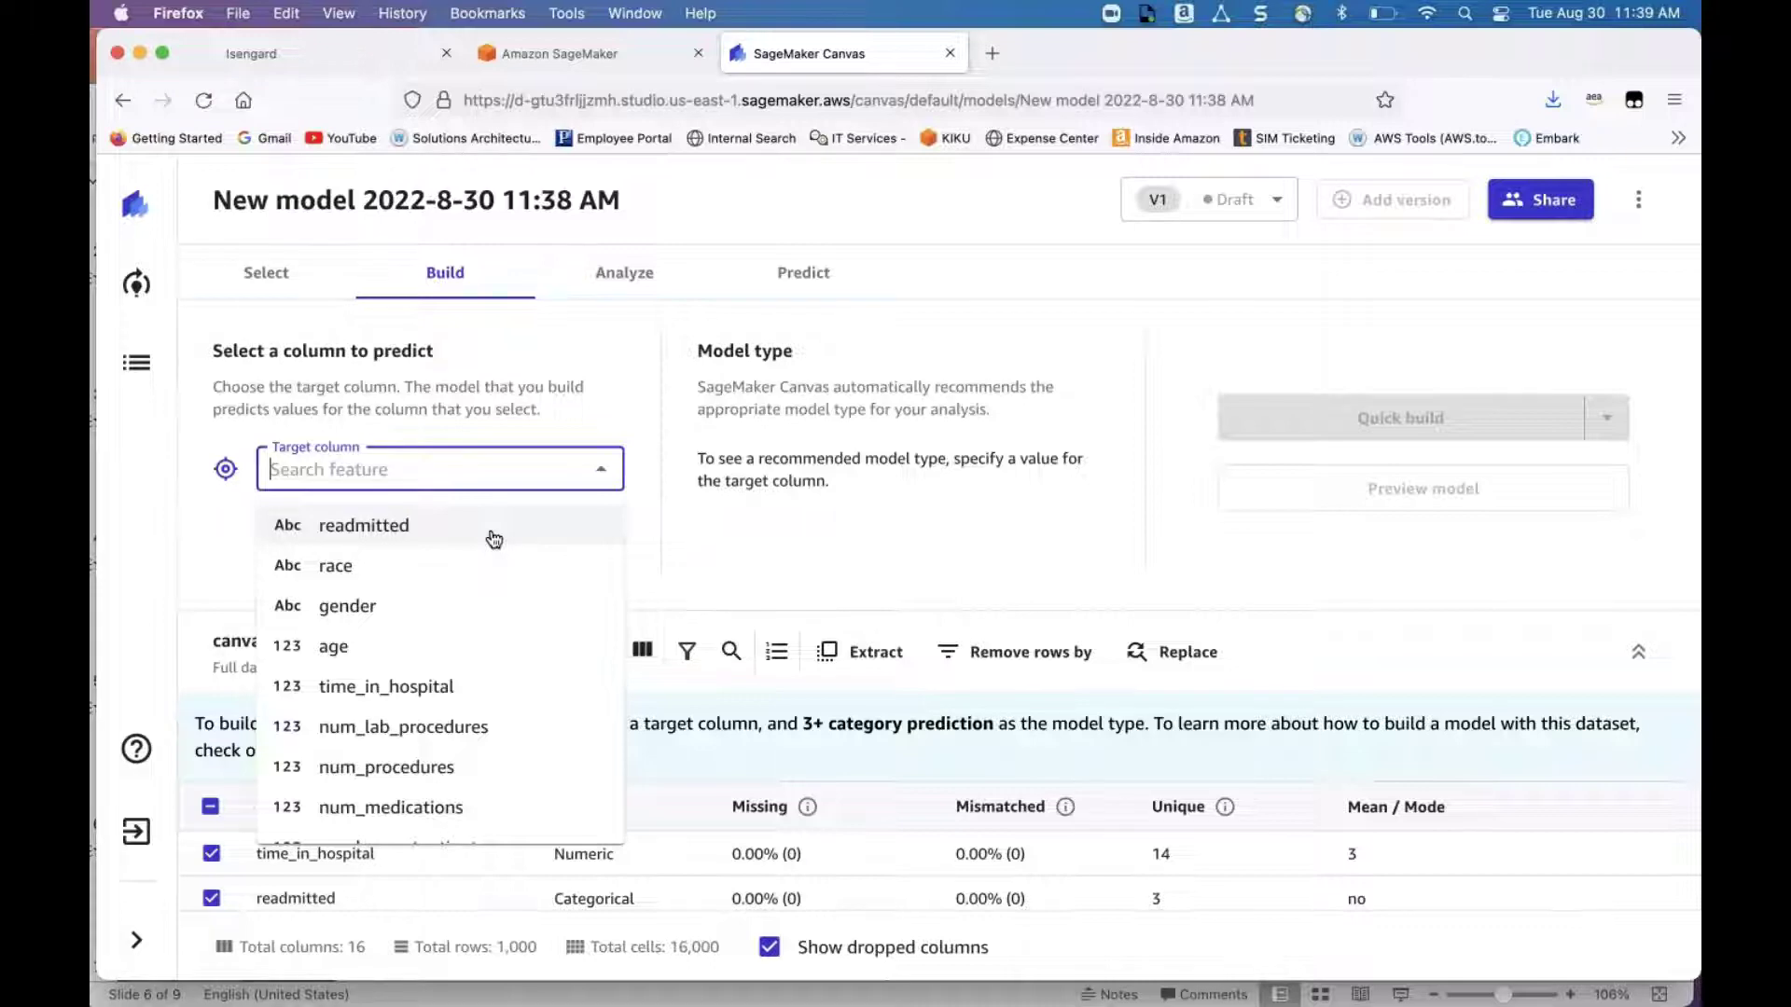
pyautogui.click(495, 537)
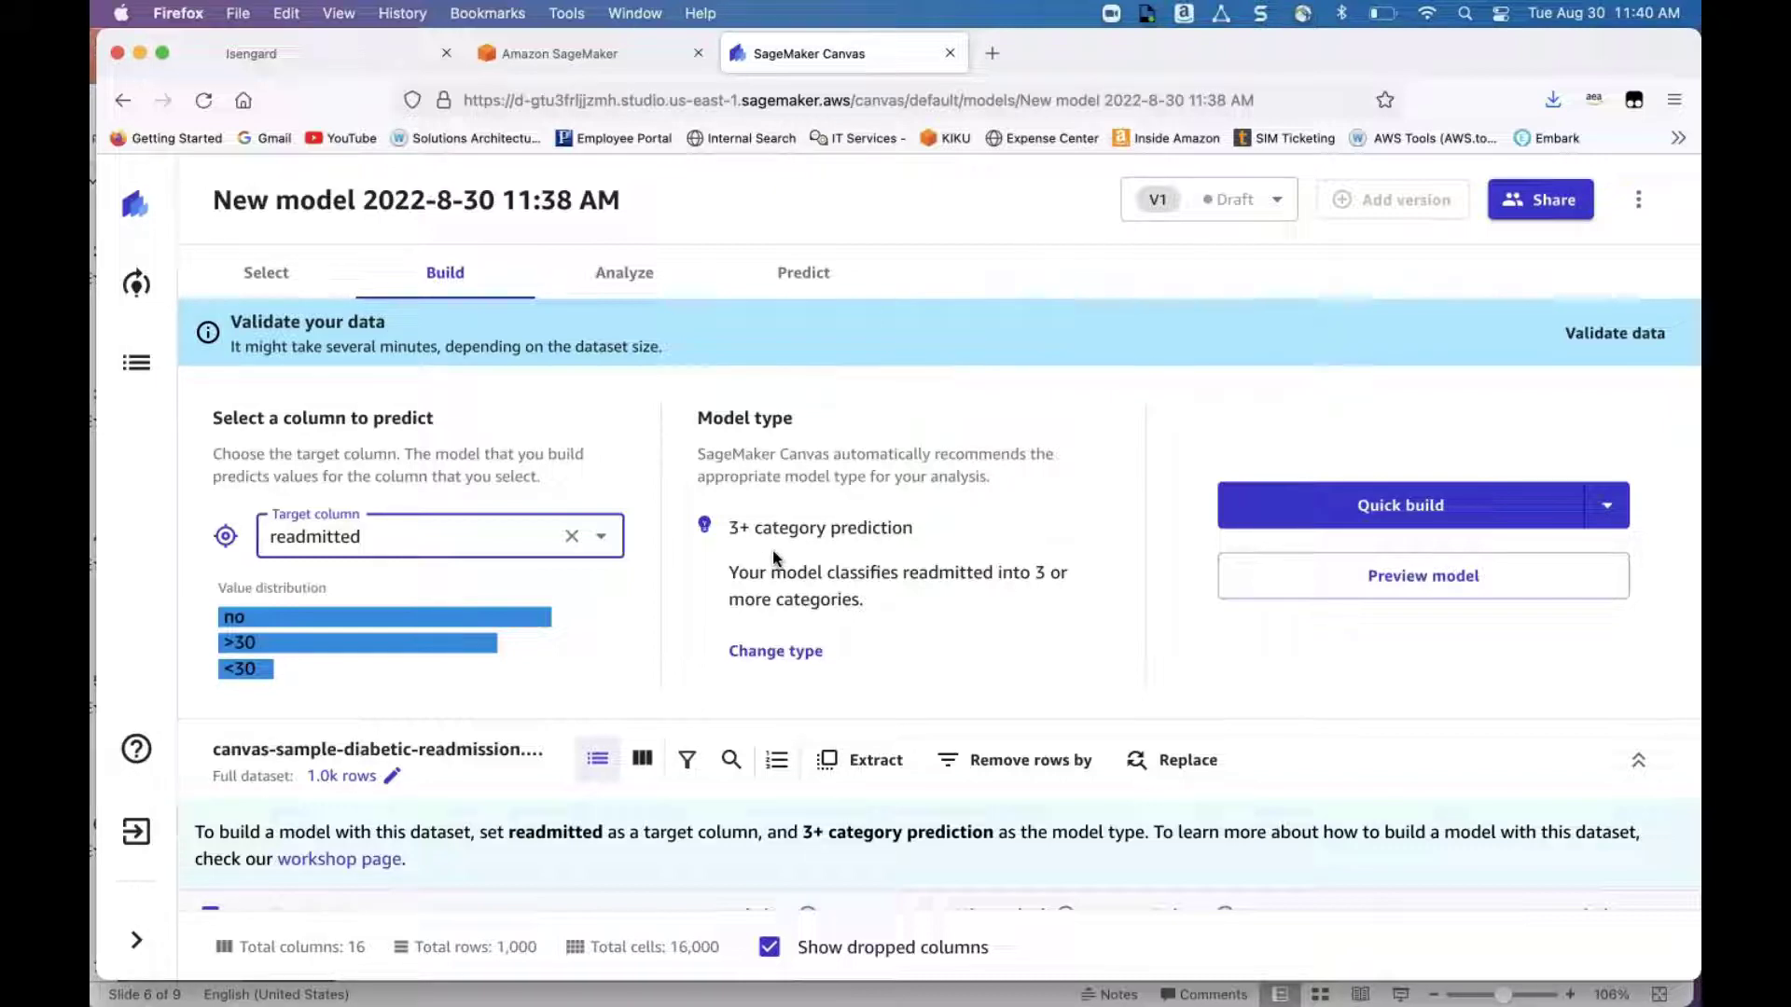
# Step: Review the recommended and alternative model types offered for predicting the readmitted column
pyautogui.click(808, 658)
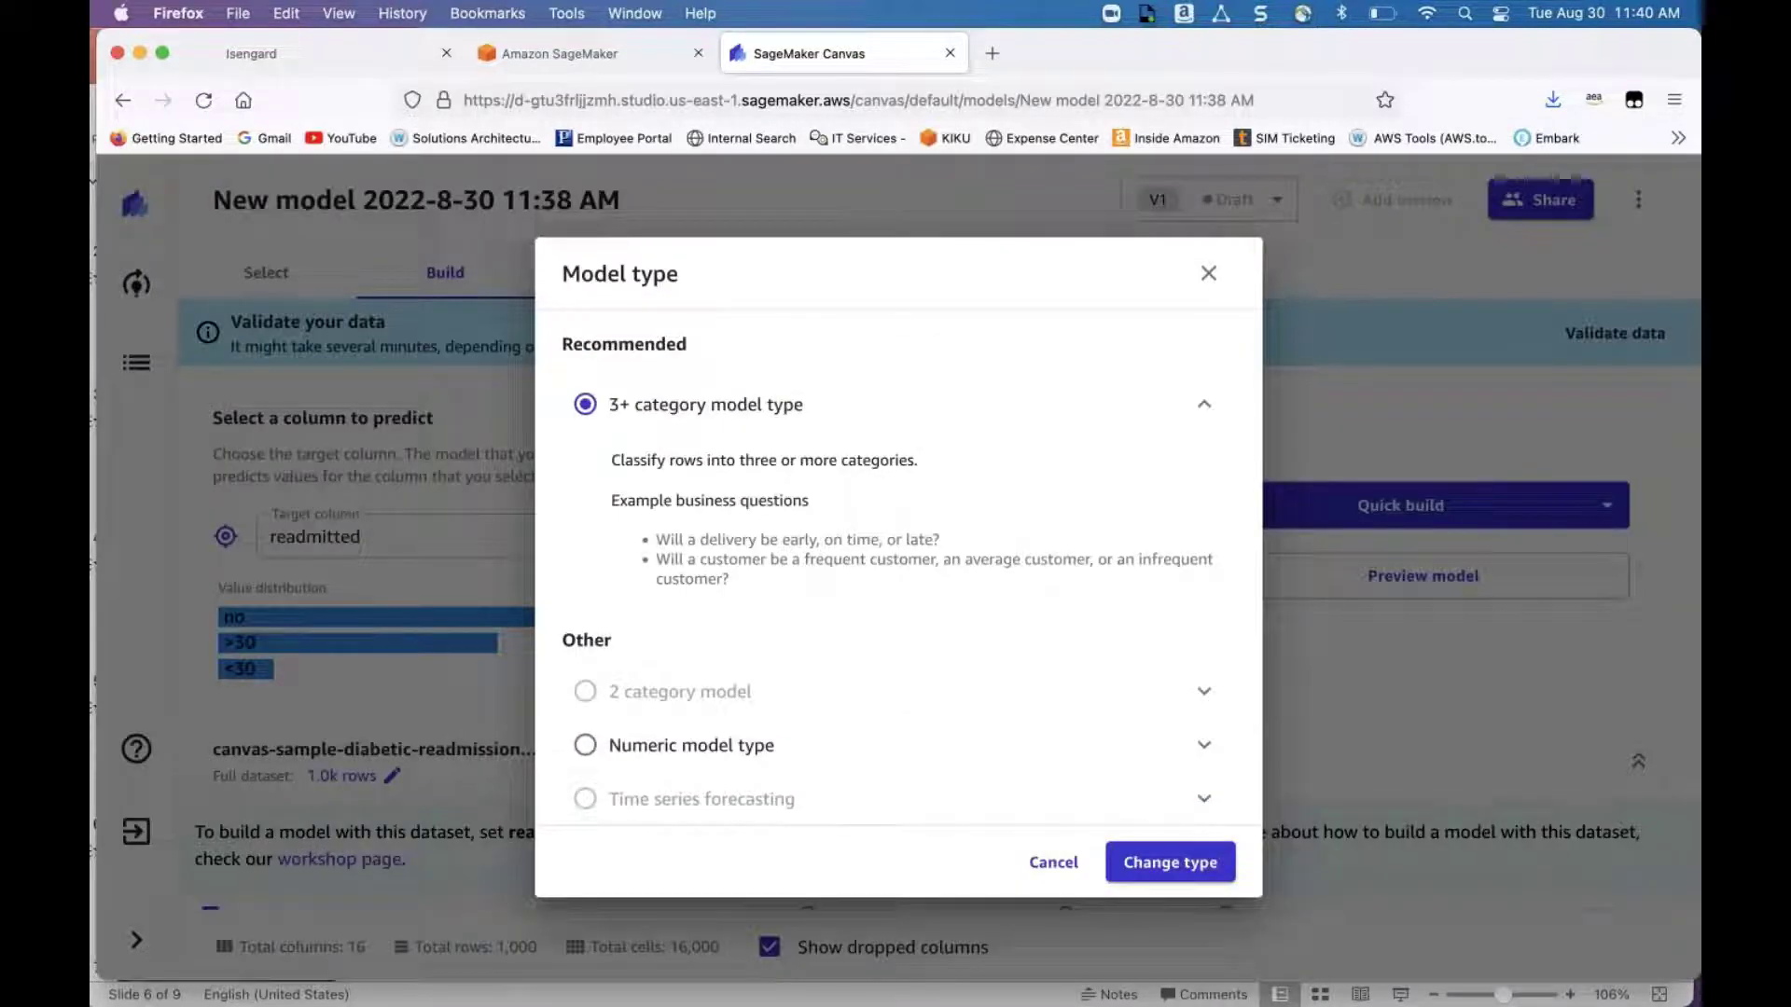
pyautogui.scroll(-2, 898, 560)
pyautogui.scroll(2, 898, 559)
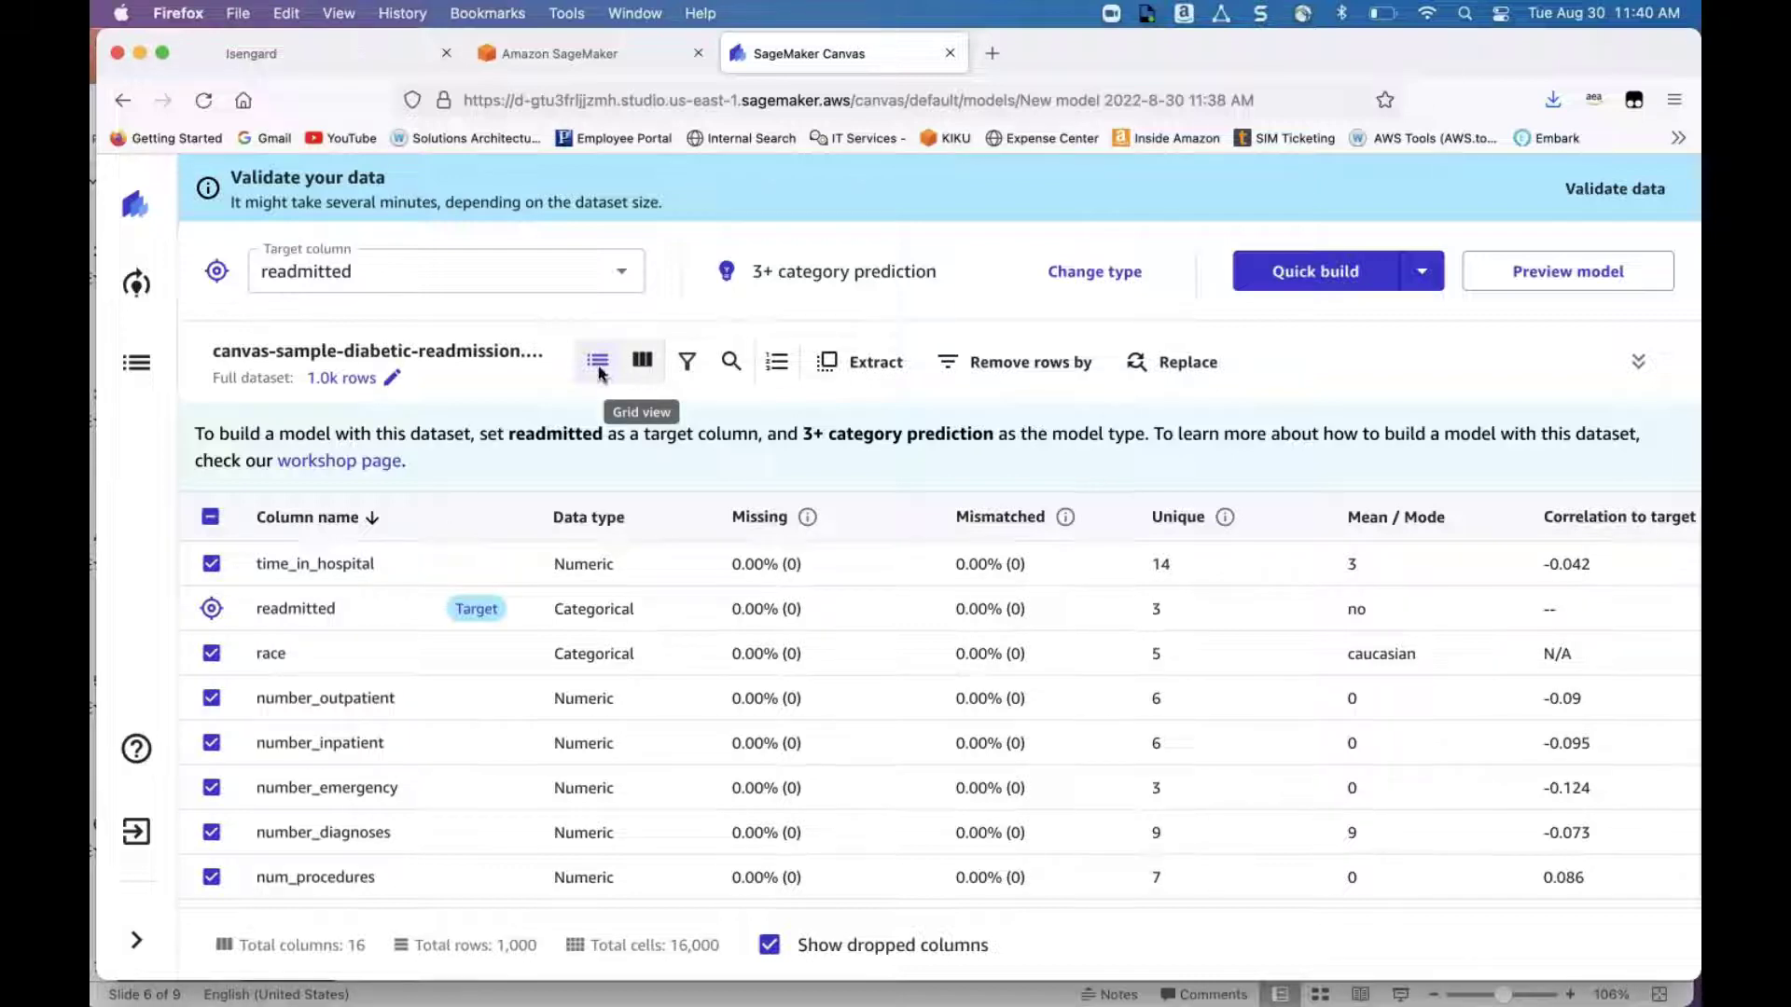
# Step: Show the dataset as a grid and examine the data quality and distribution of the readmitted column
pyautogui.click(642, 361)
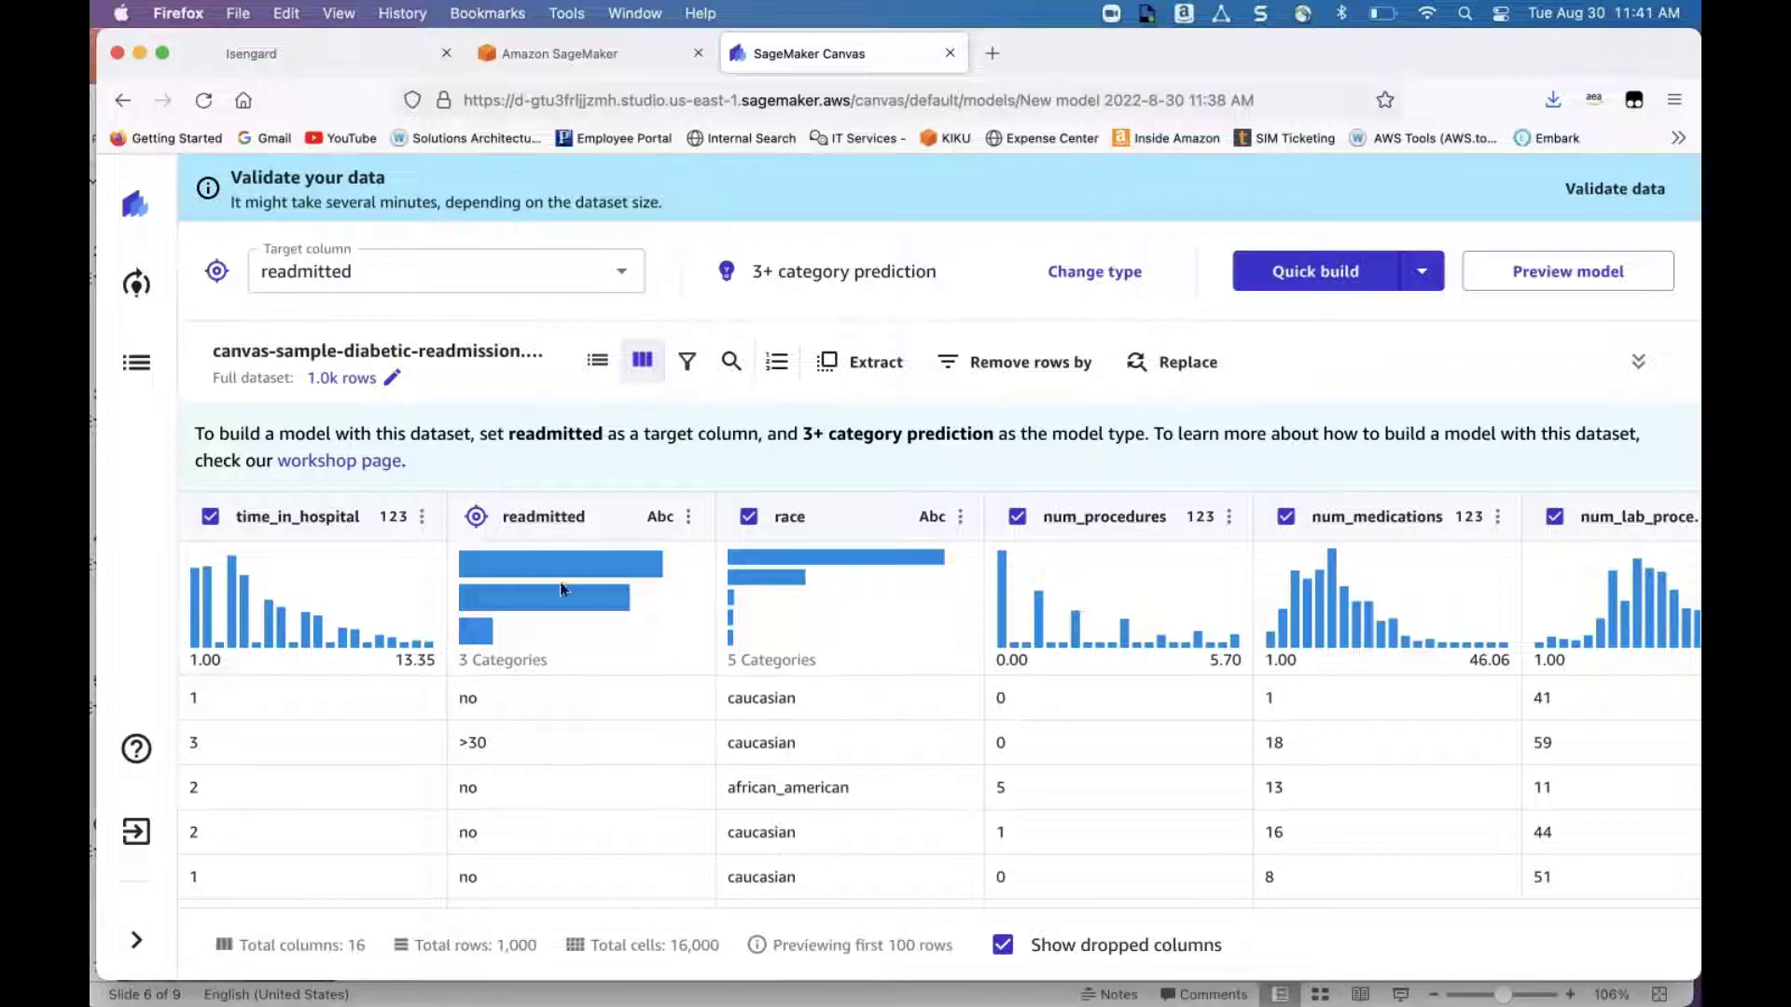
pyautogui.click(553, 525)
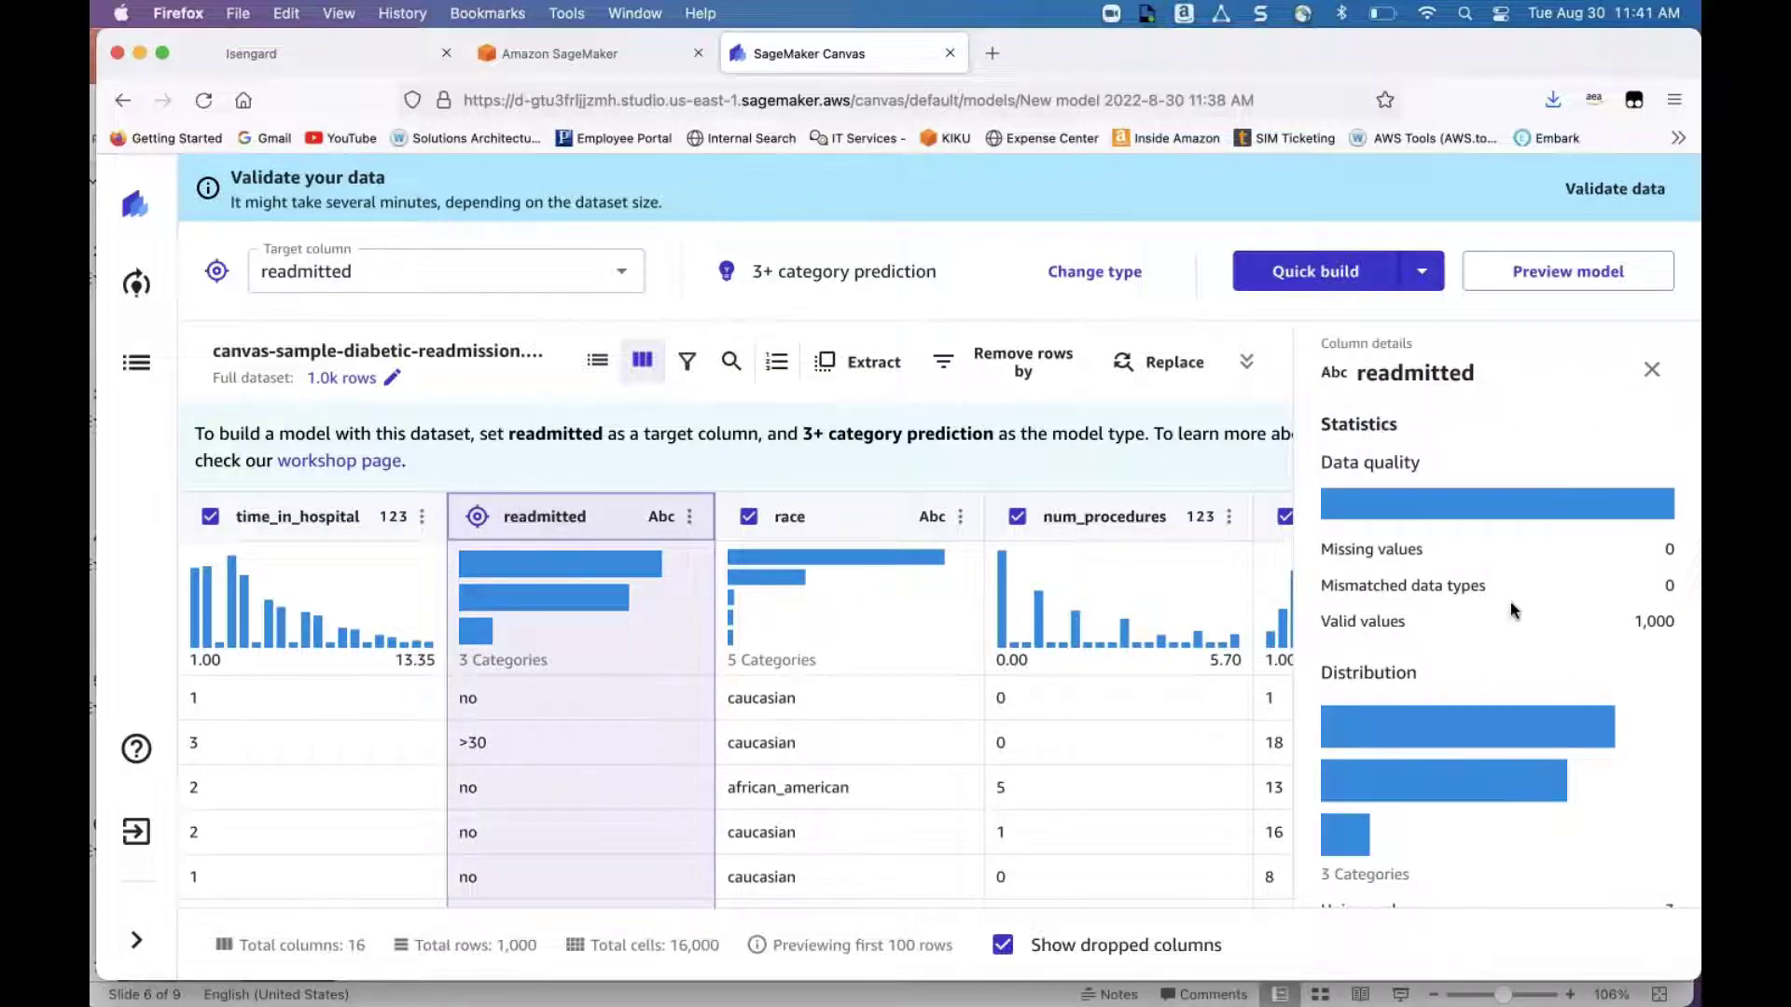
pyautogui.scroll(-2, 1510, 602)
pyautogui.scroll(3, 1459, 606)
pyautogui.click(1652, 378)
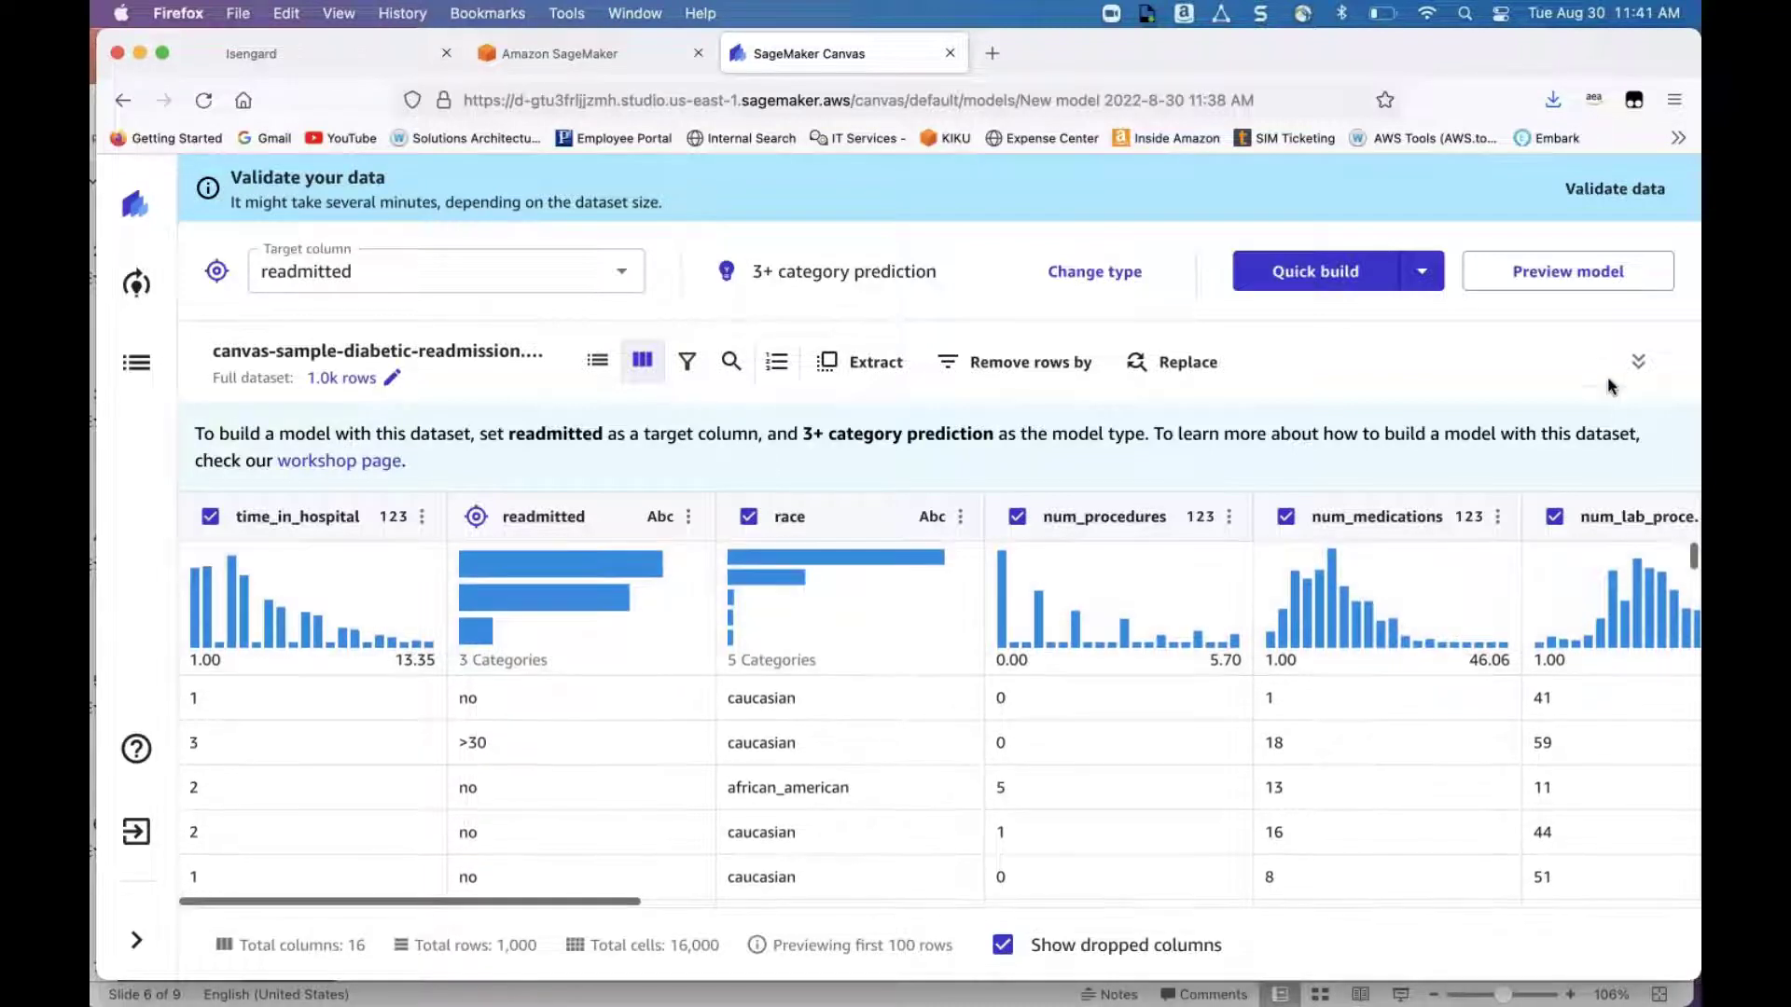
# Step: Bring back the full build settings and compare the Standard build and Quick build options without starting a build
pyautogui.click(1638, 361)
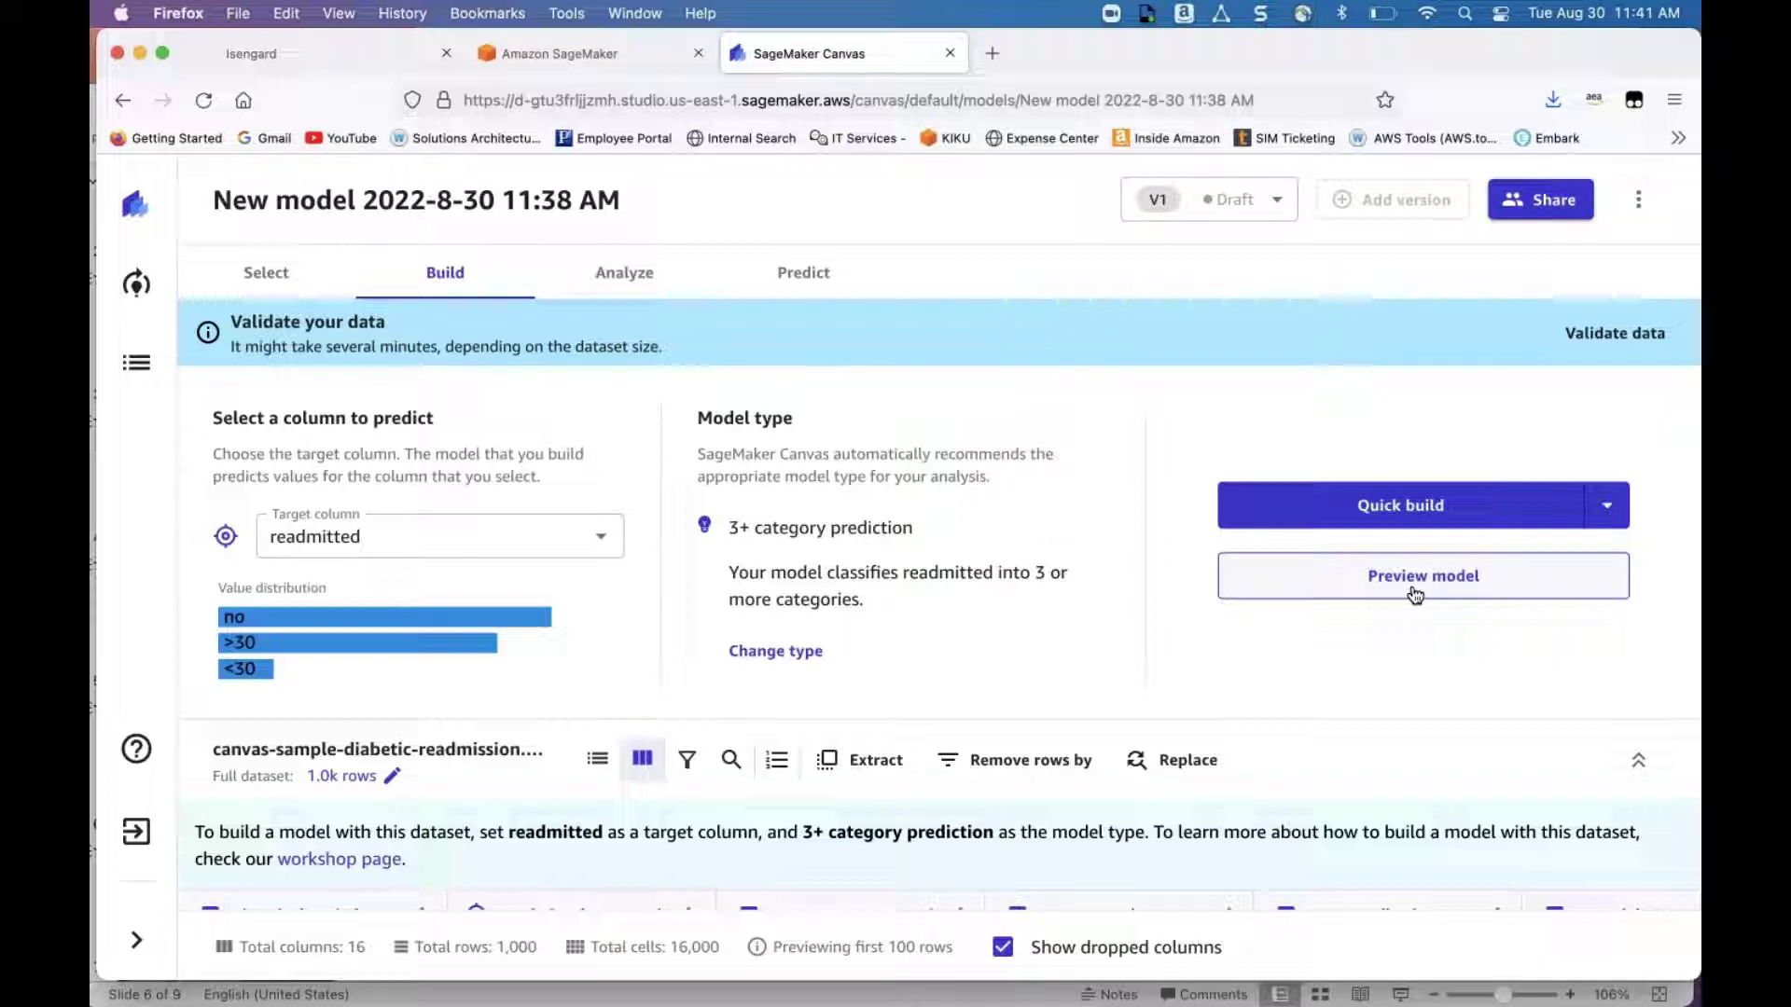
pyautogui.click(1607, 505)
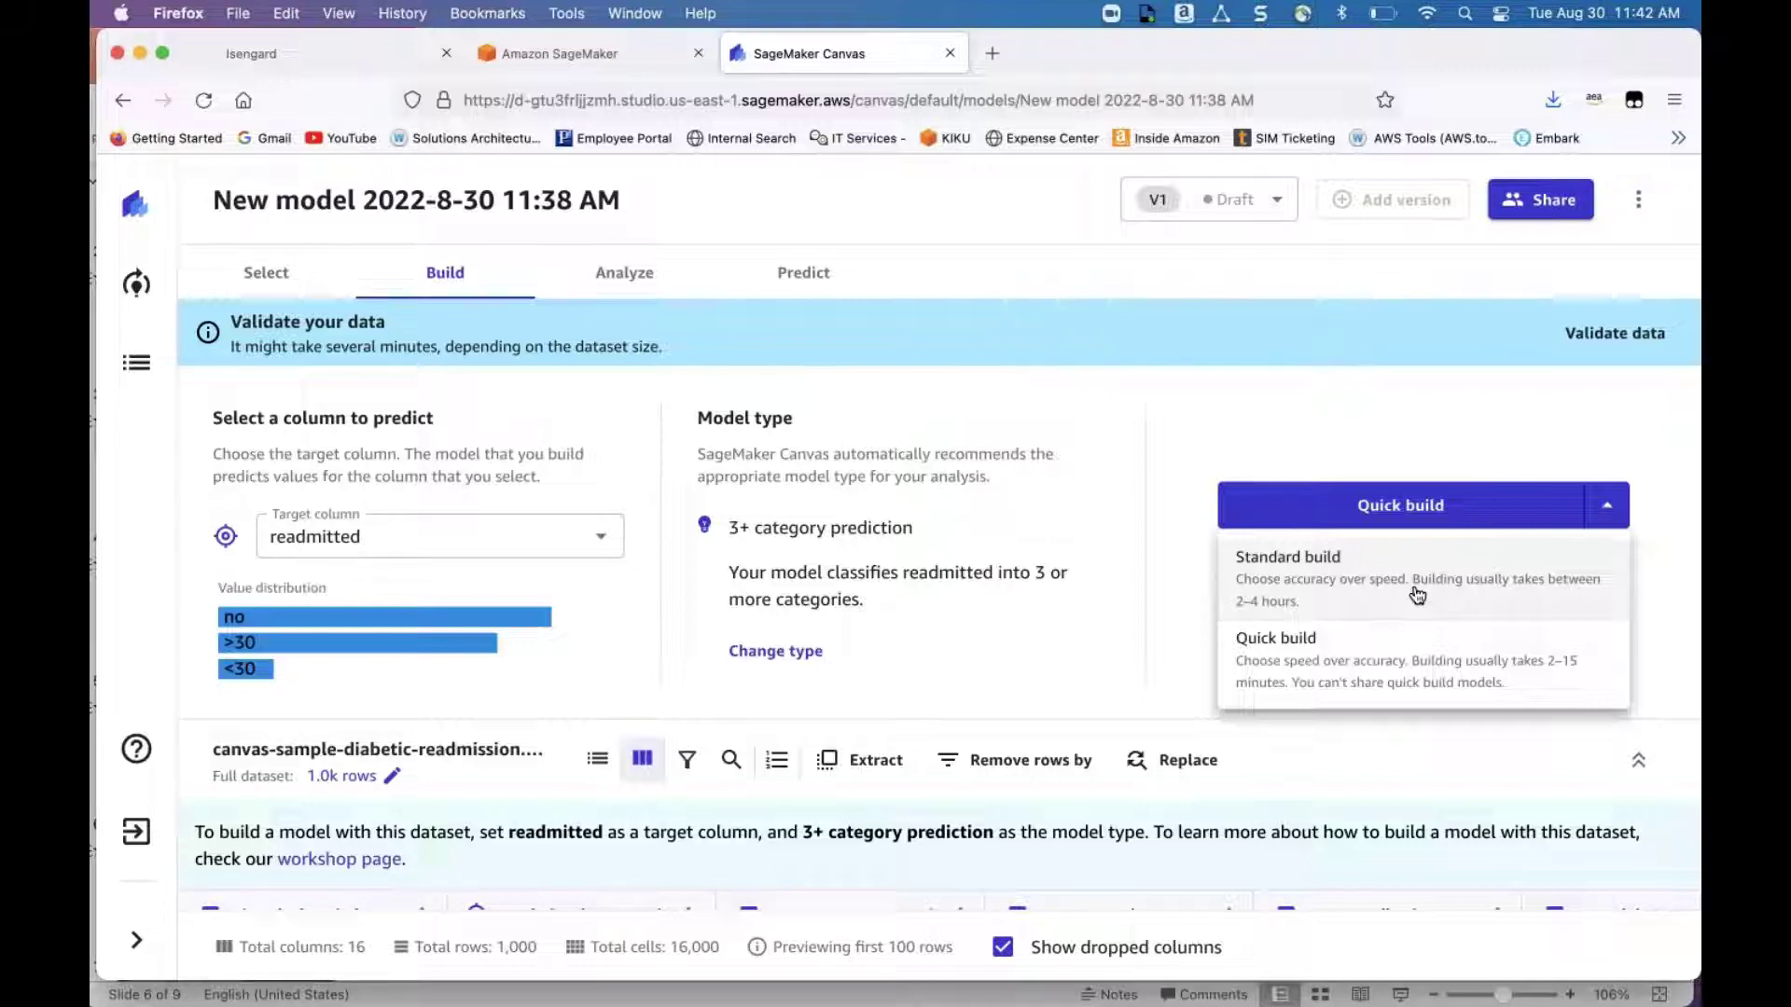
pyautogui.click(1173, 439)
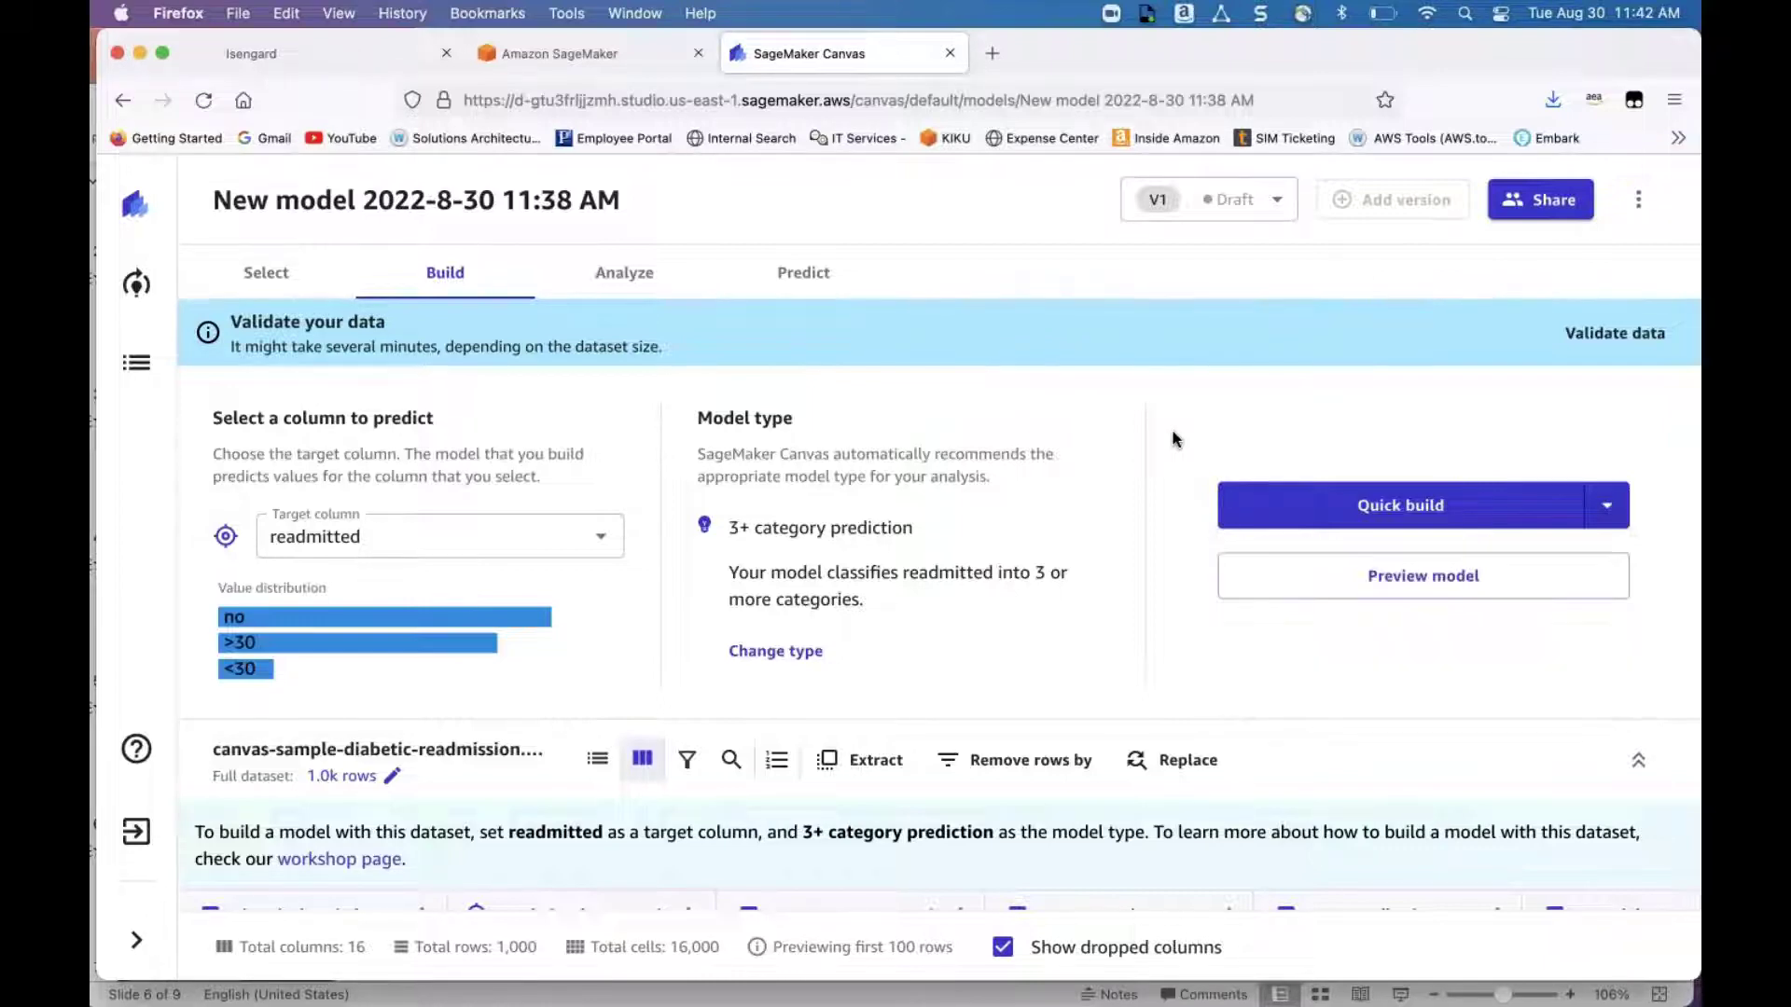
pyautogui.scroll(-2, 1173, 438)
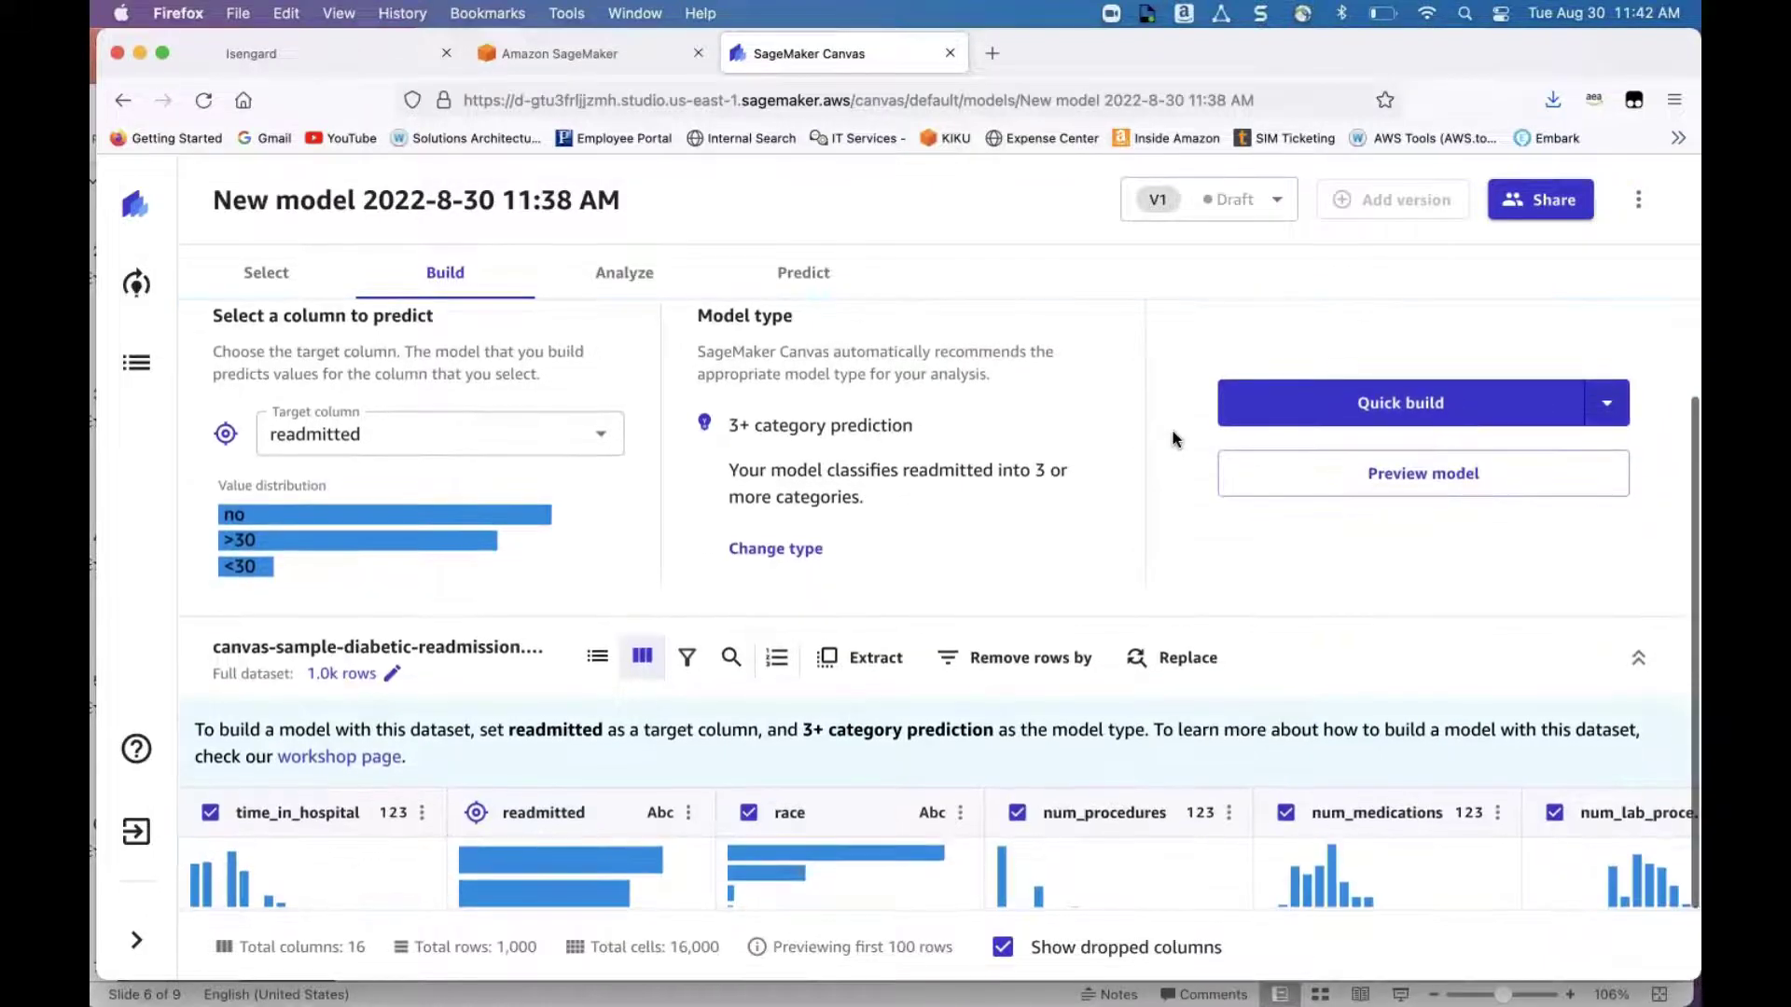
# Step: Open the existing Diabetes Readmission Prediction model from the models list and view its versions, staying on V3
pyautogui.click(137, 287)
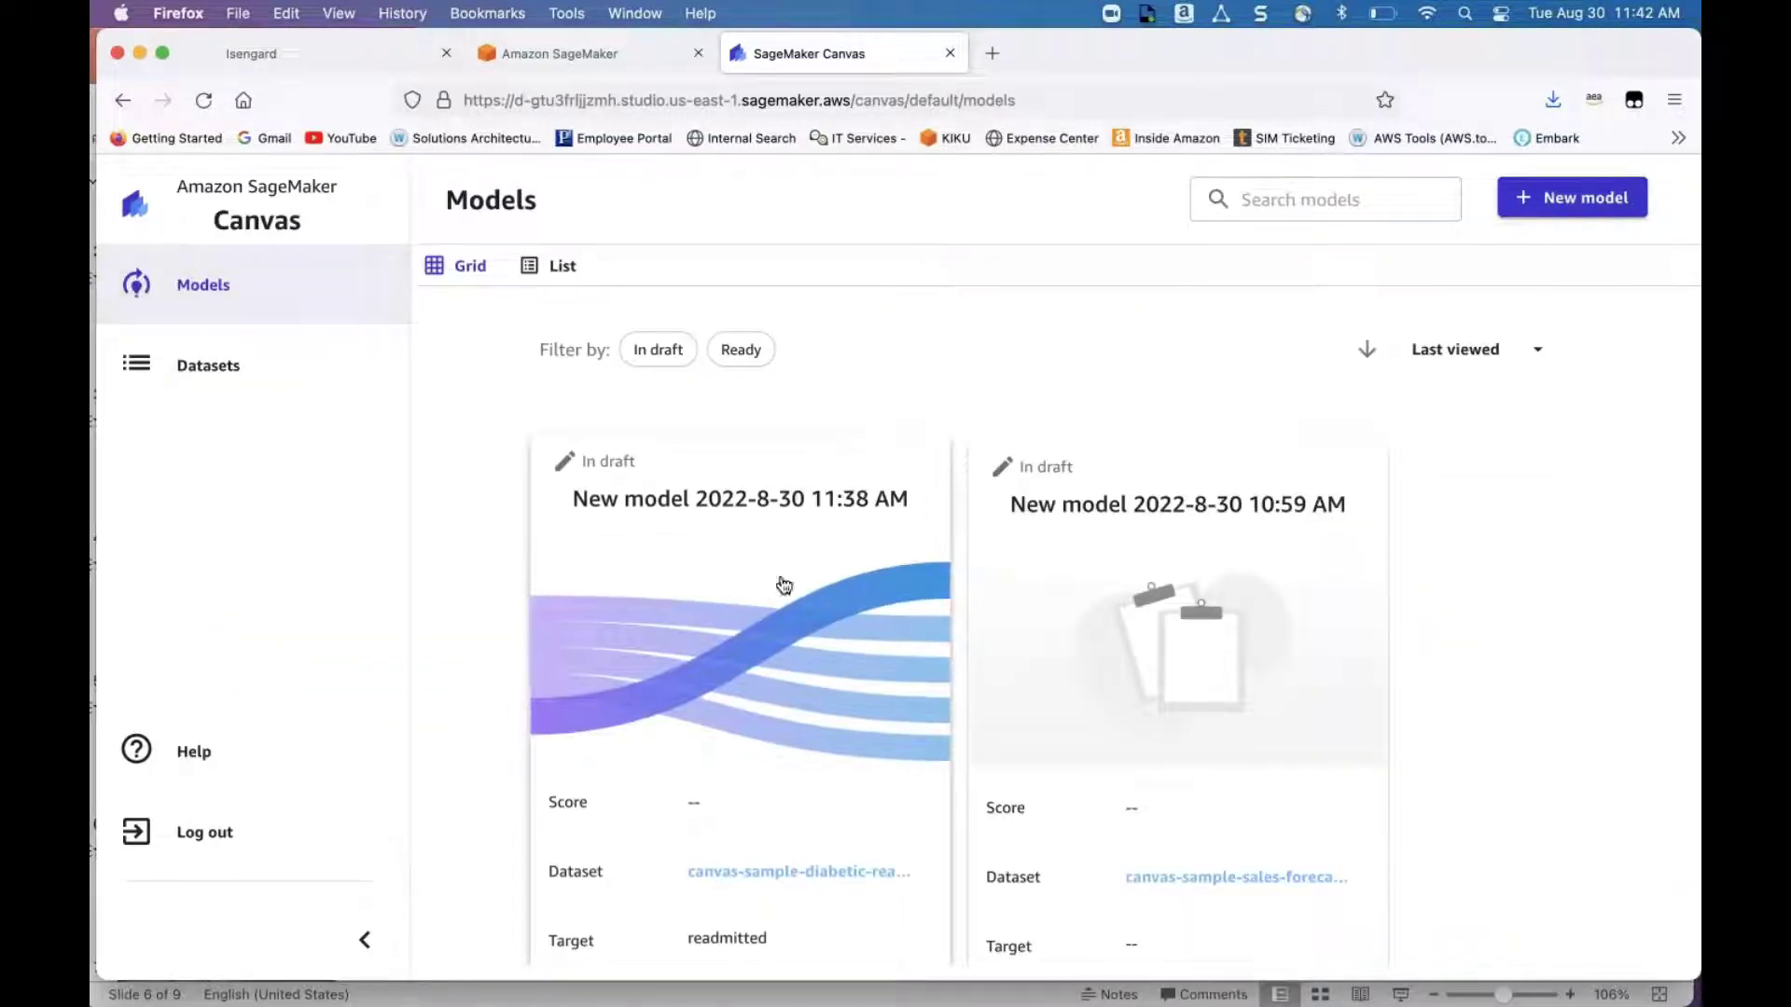
pyautogui.scroll(-6, 783, 585)
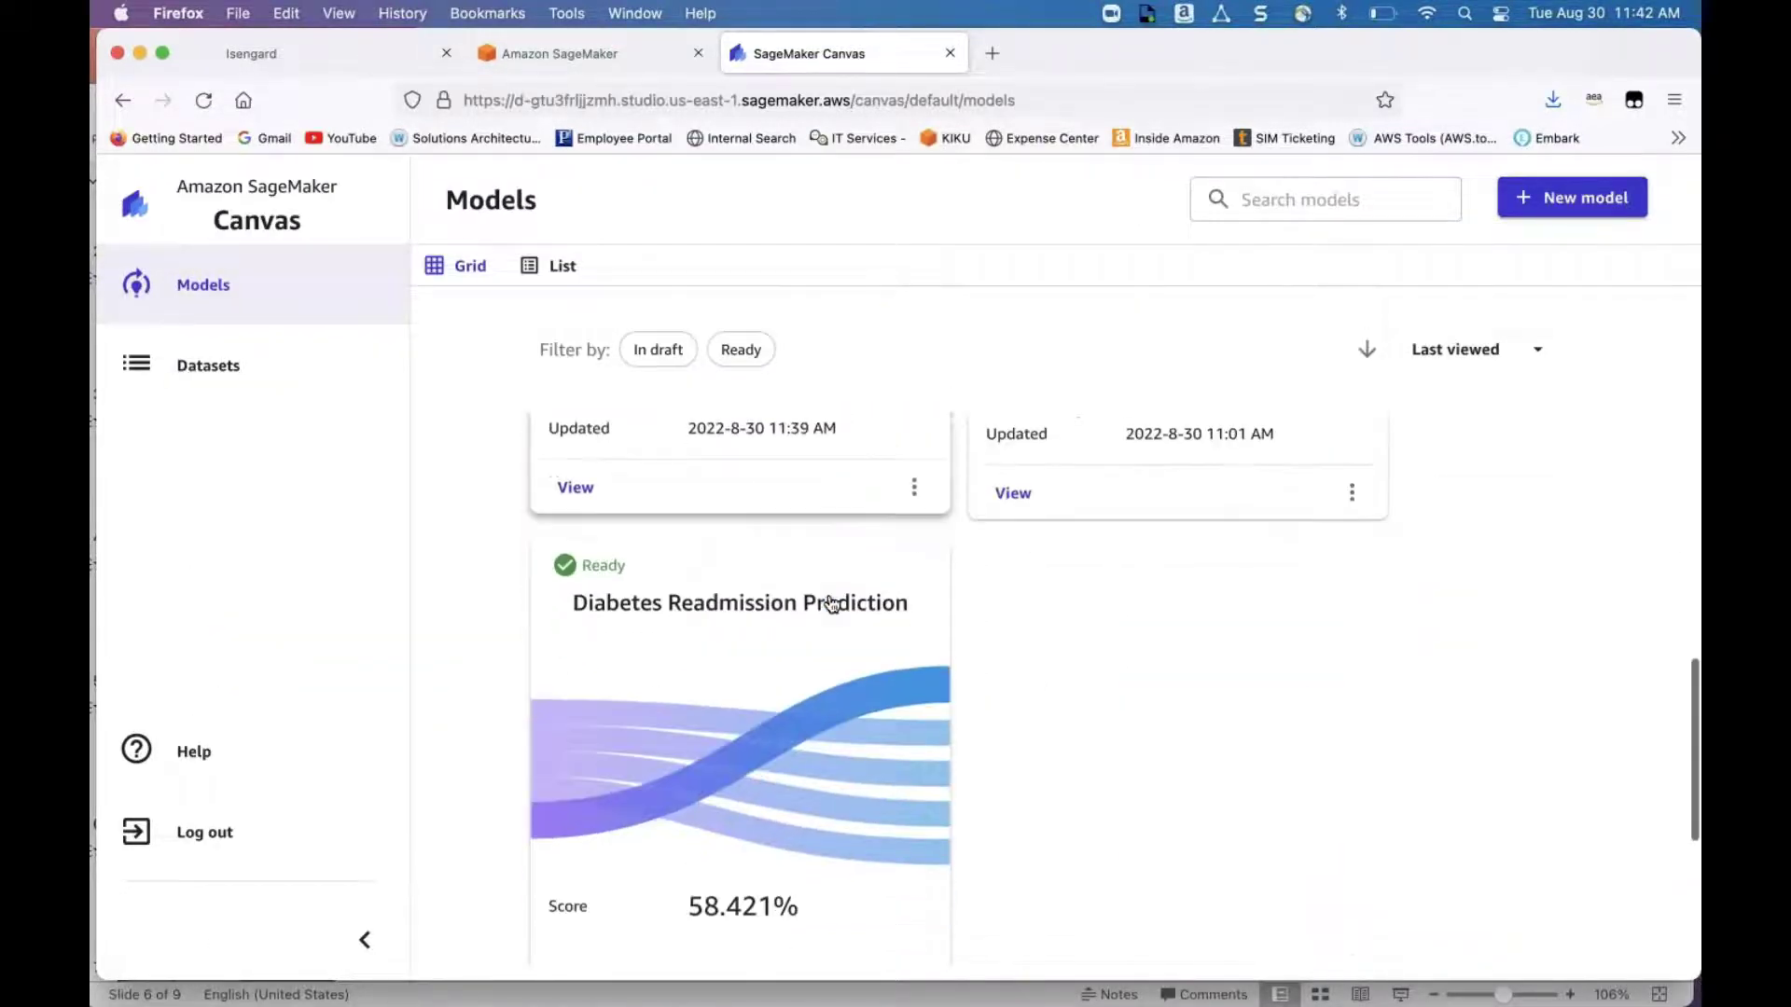
pyautogui.click(740, 586)
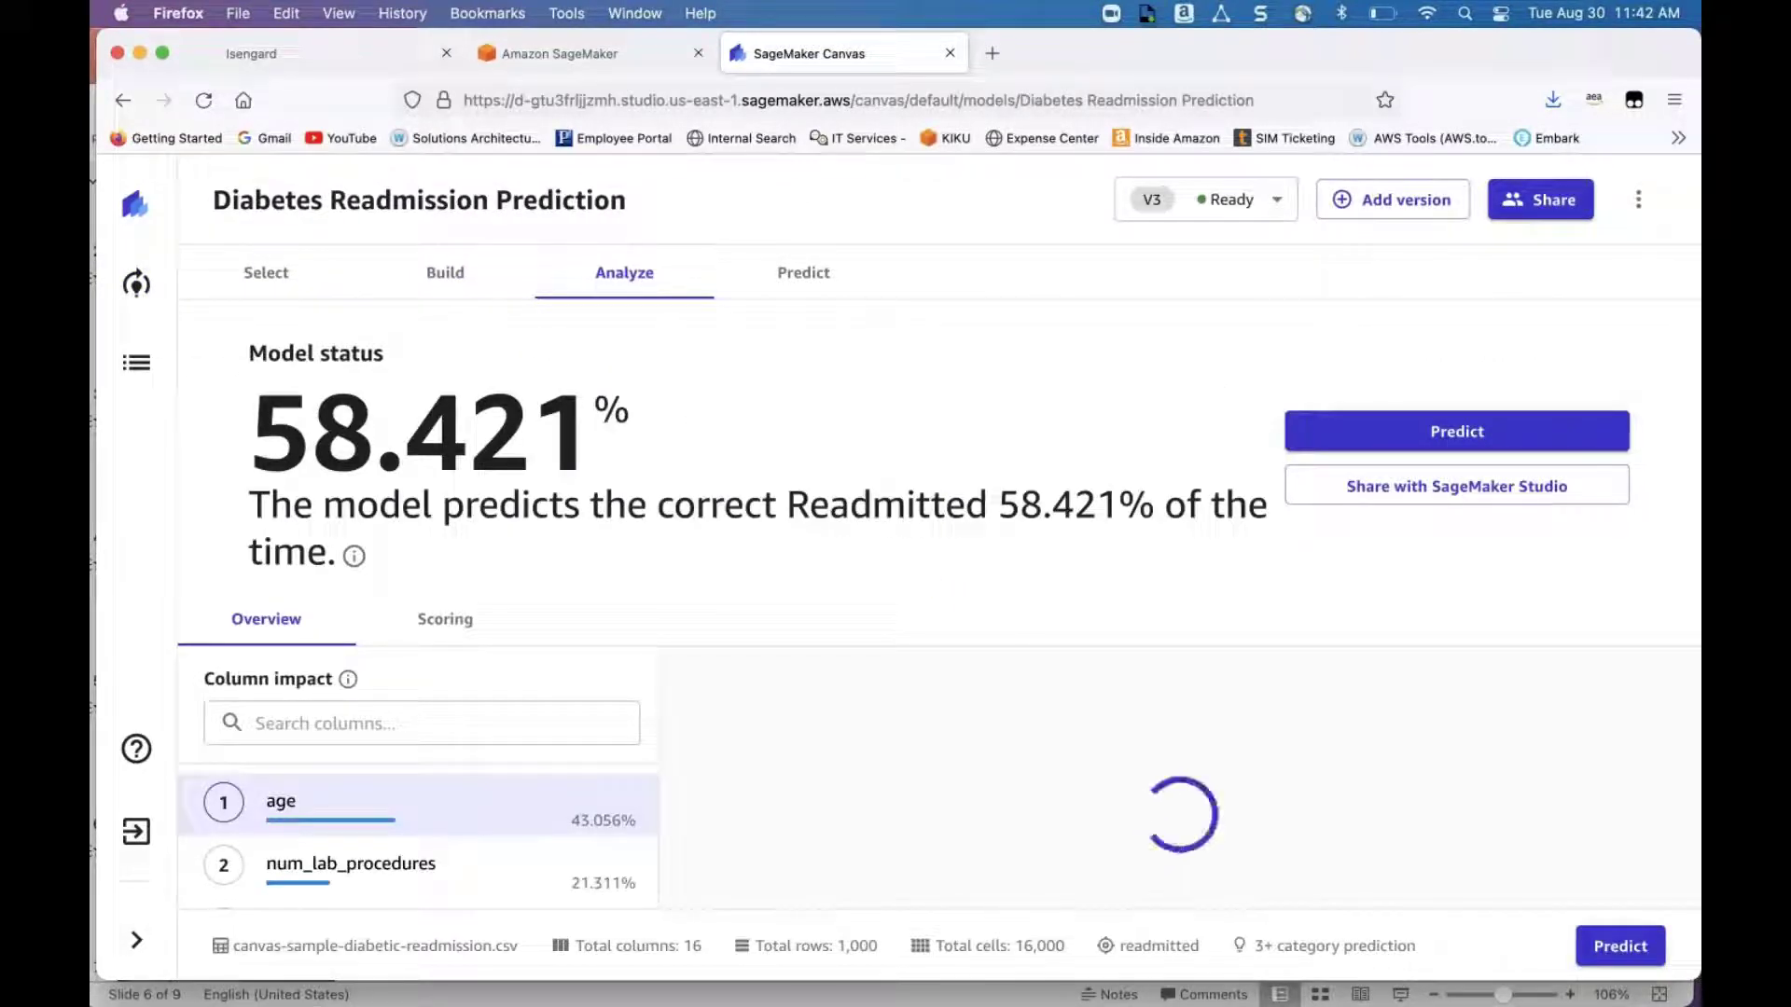
pyautogui.click(1270, 201)
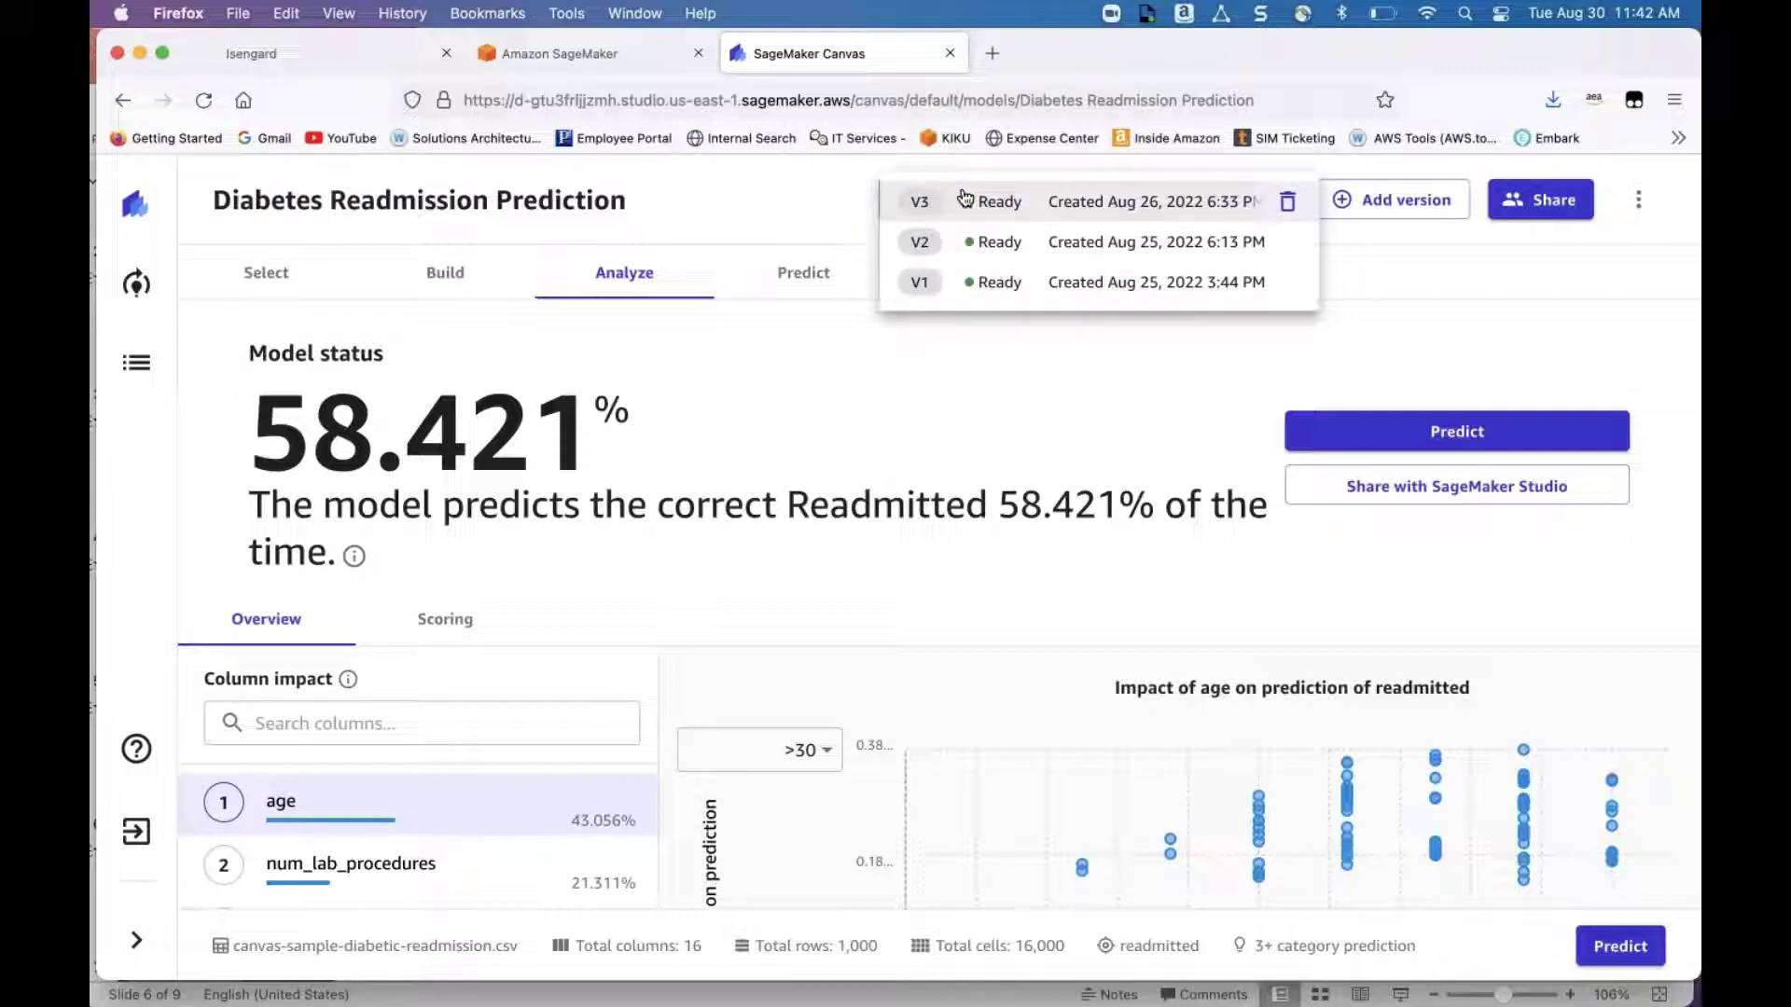
pyautogui.click(889, 369)
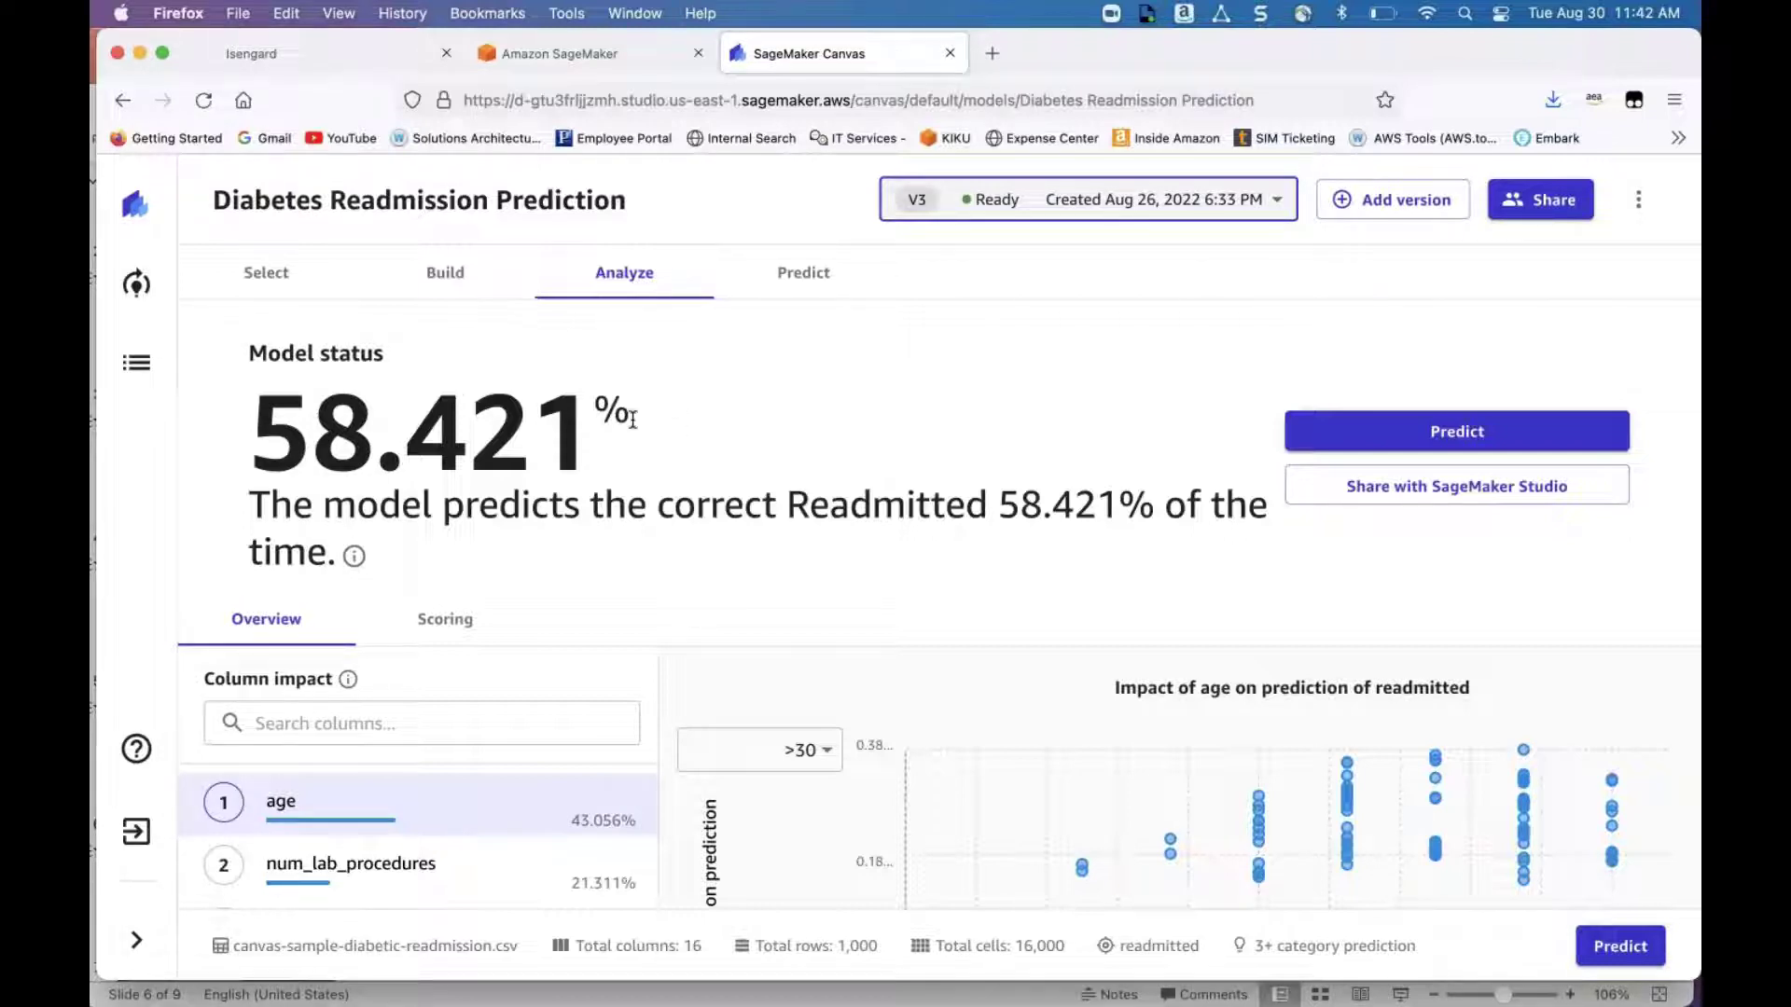
# Step: Examine the column impact ranking and the chart of age's impact on the readmitted prediction
pyautogui.scroll(-2, 502, 855)
pyautogui.scroll(-2, 502, 854)
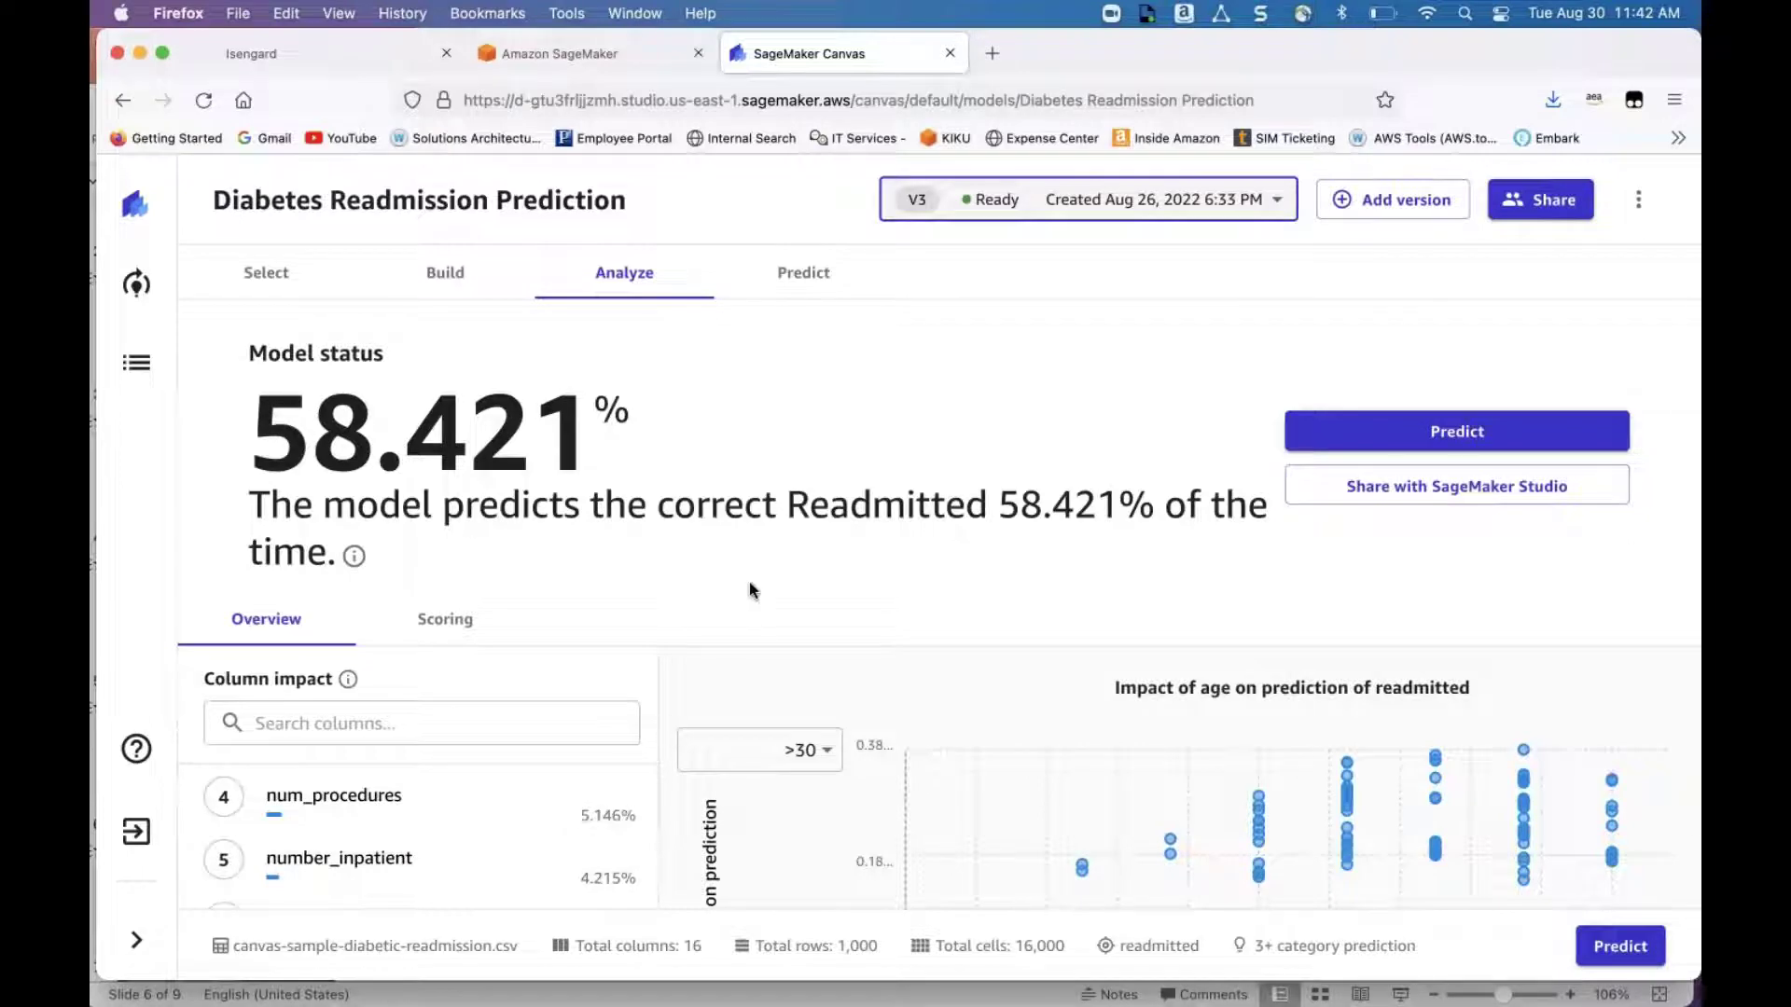
pyautogui.scroll(-2, 752, 592)
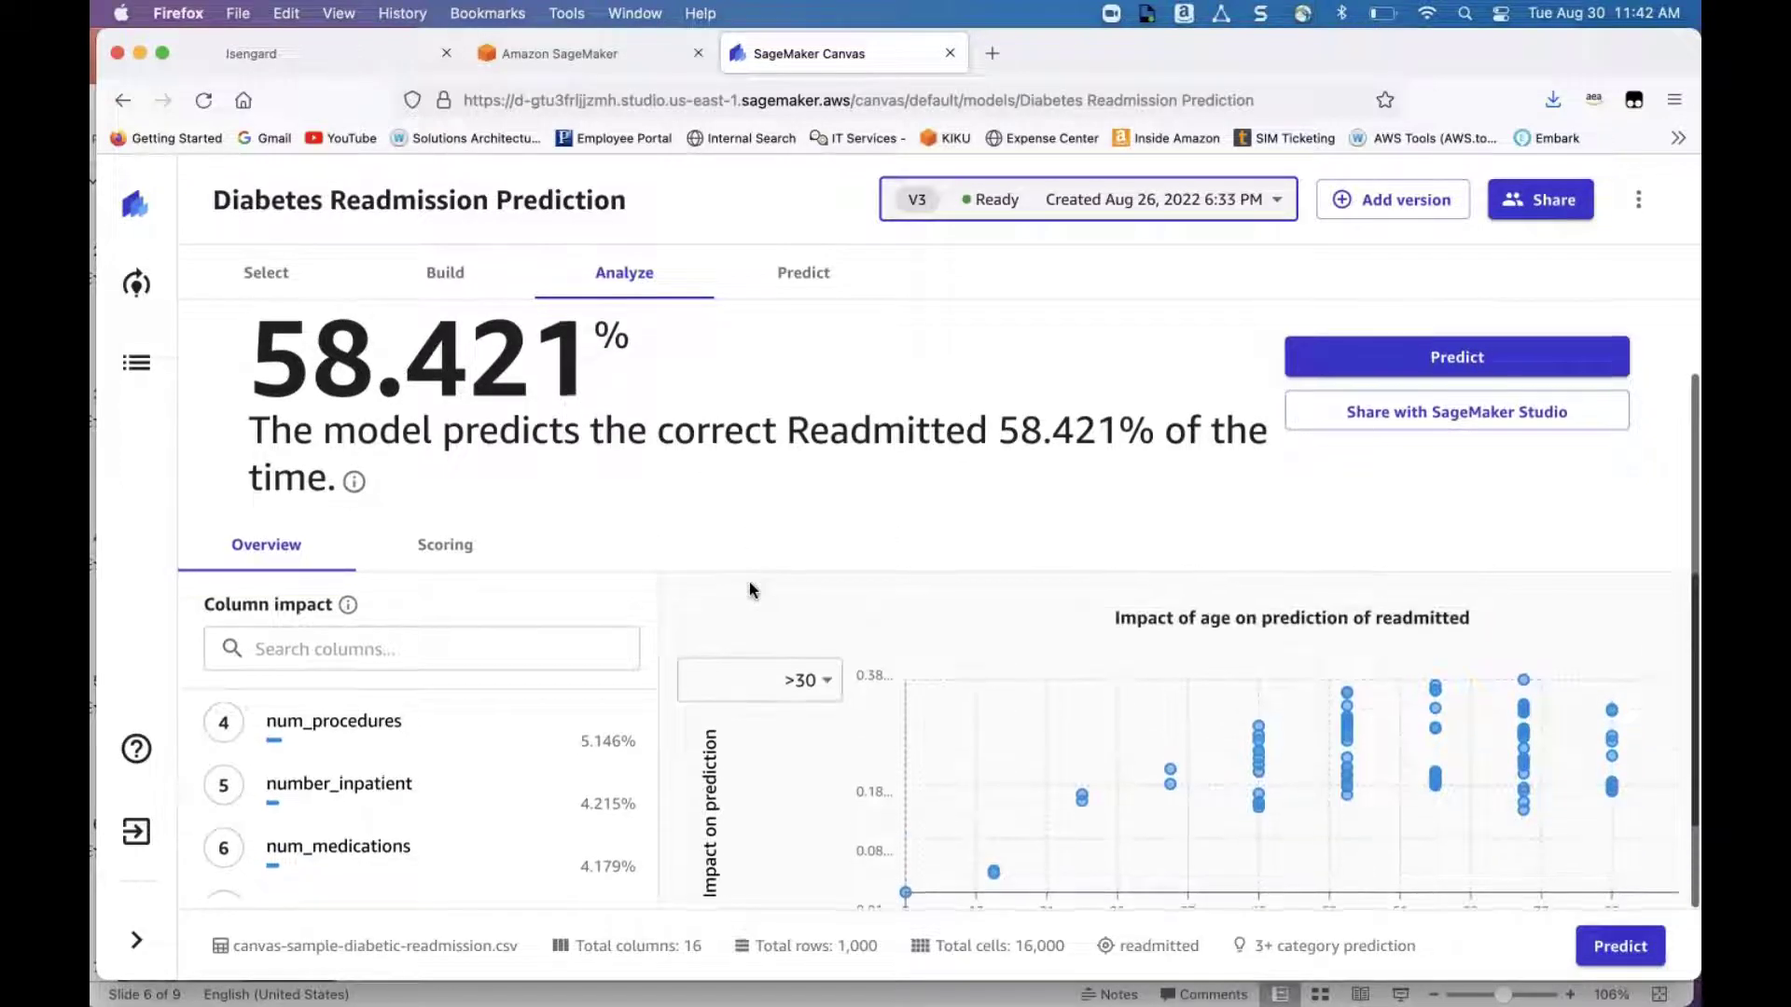
pyautogui.scroll(2, 751, 590)
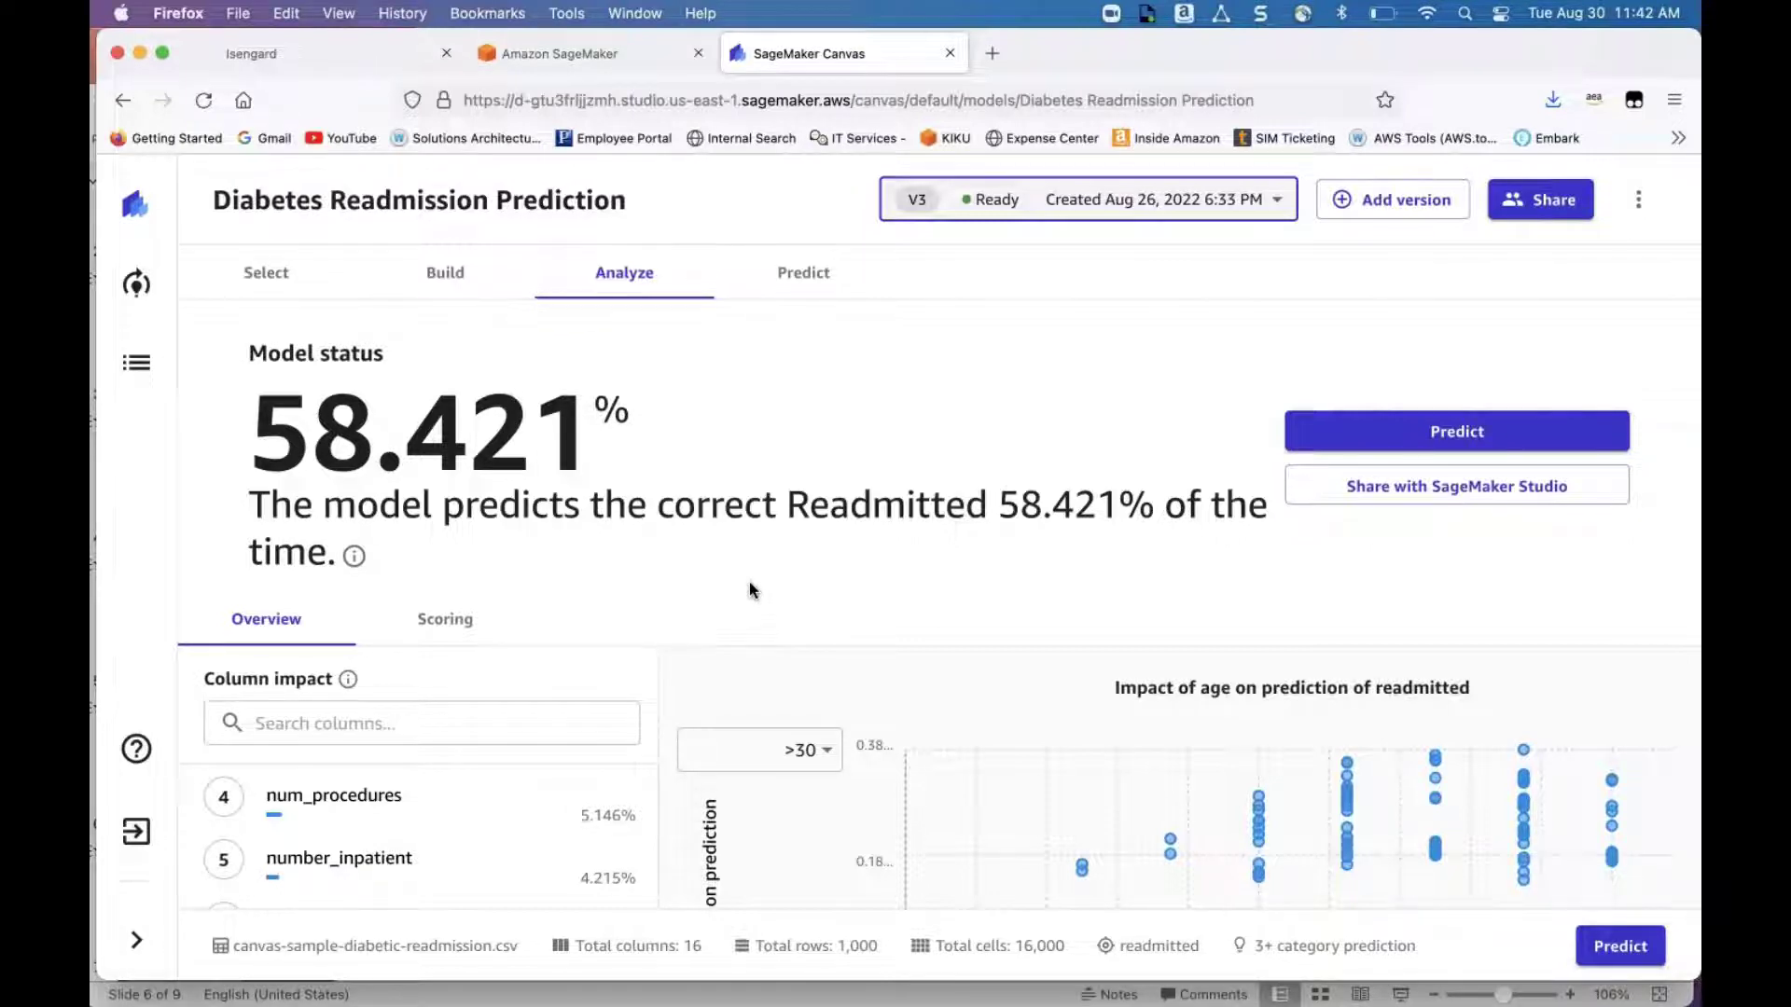
# Step: Look through the datasets available for a batch prediction with this model, leaving without generating predictions
pyautogui.click(818, 291)
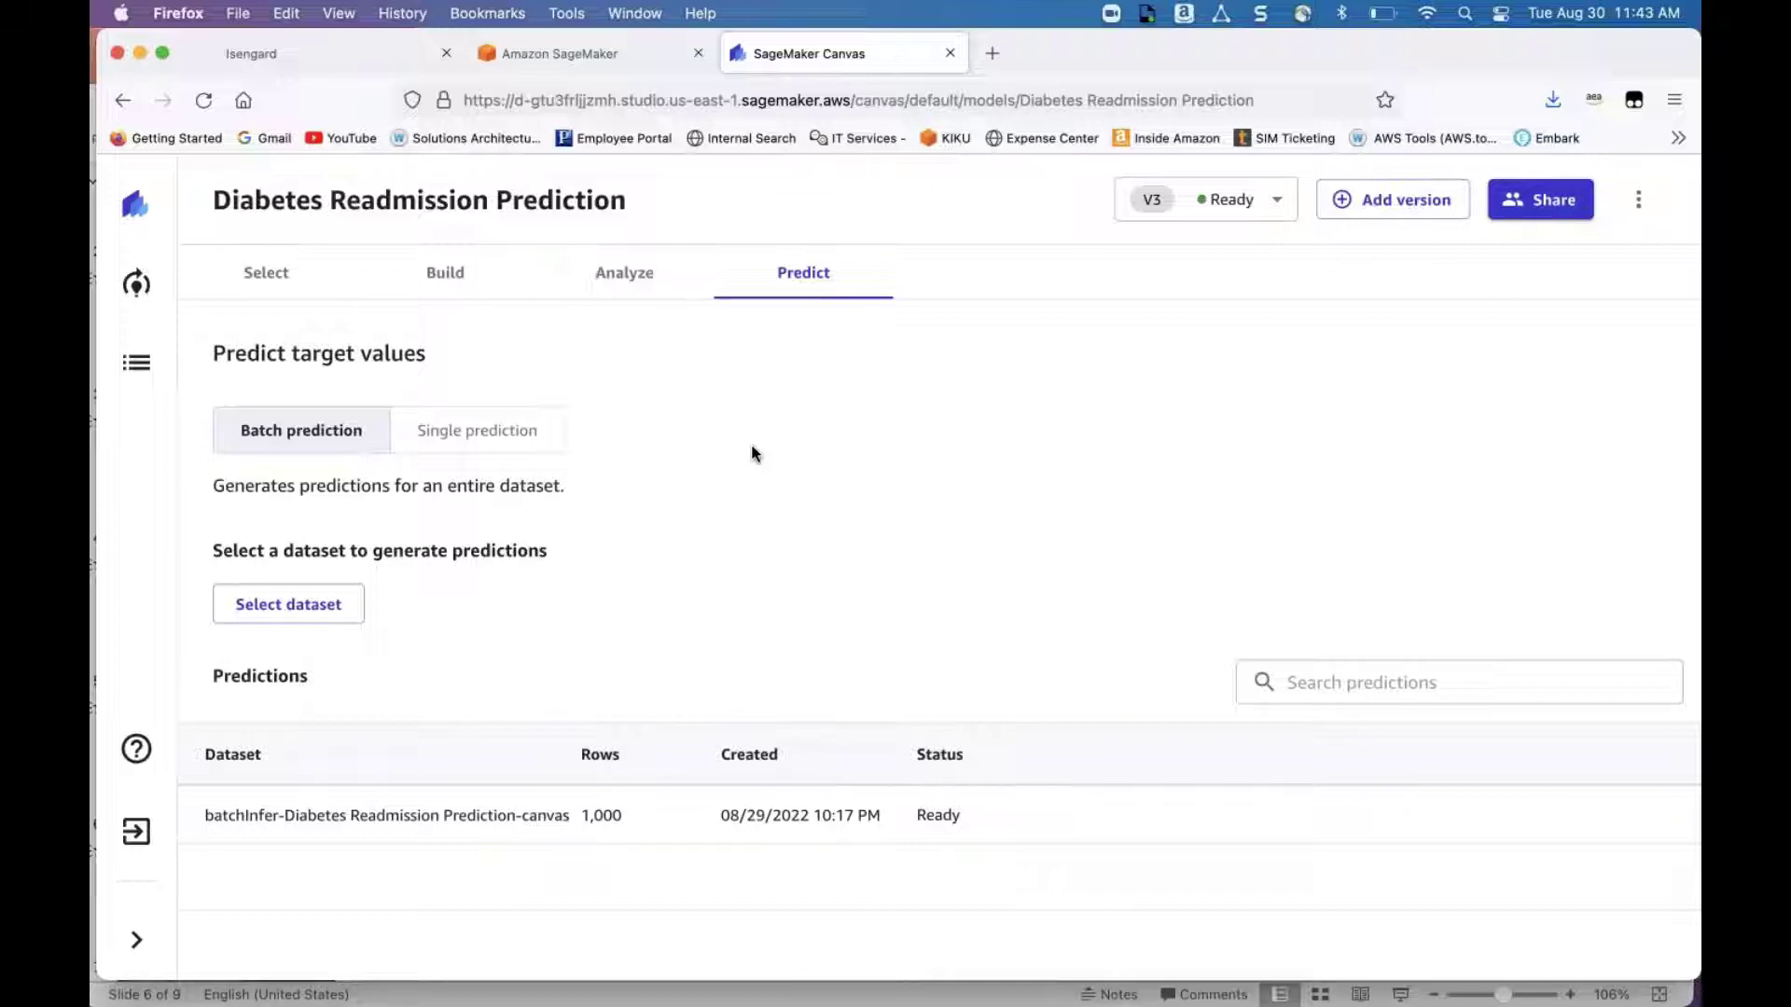
pyautogui.click(286, 606)
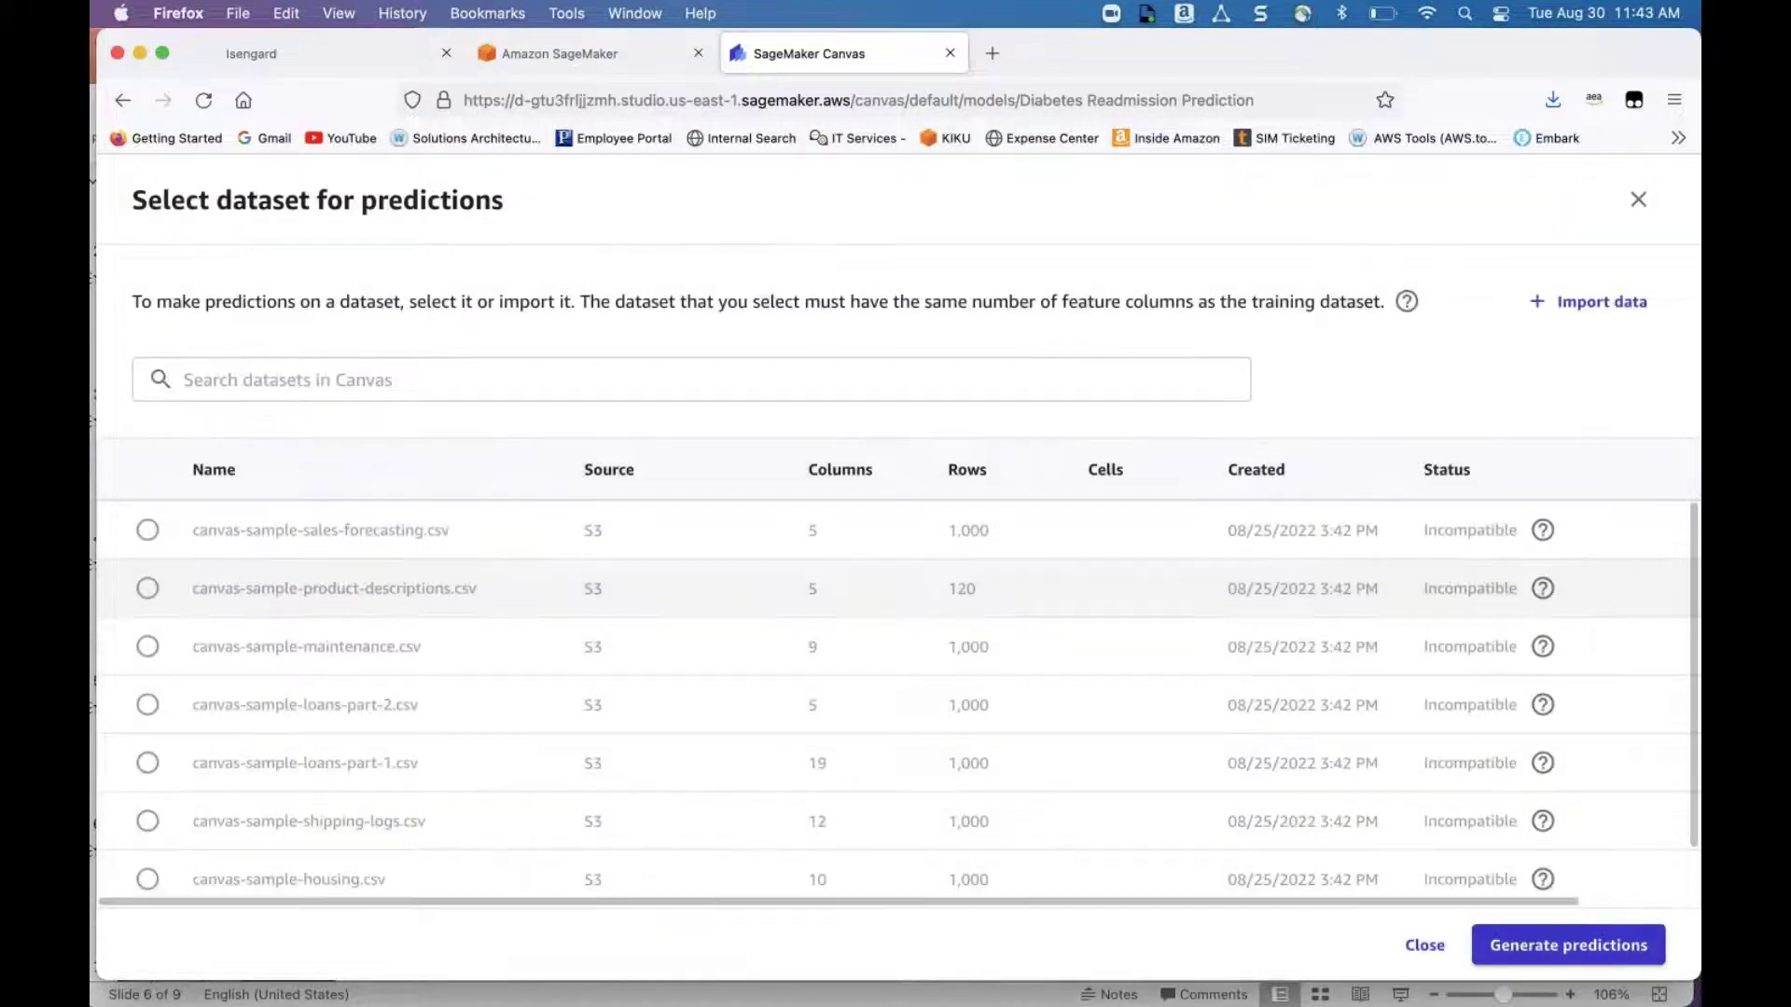
pyautogui.scroll(-2, 659, 676)
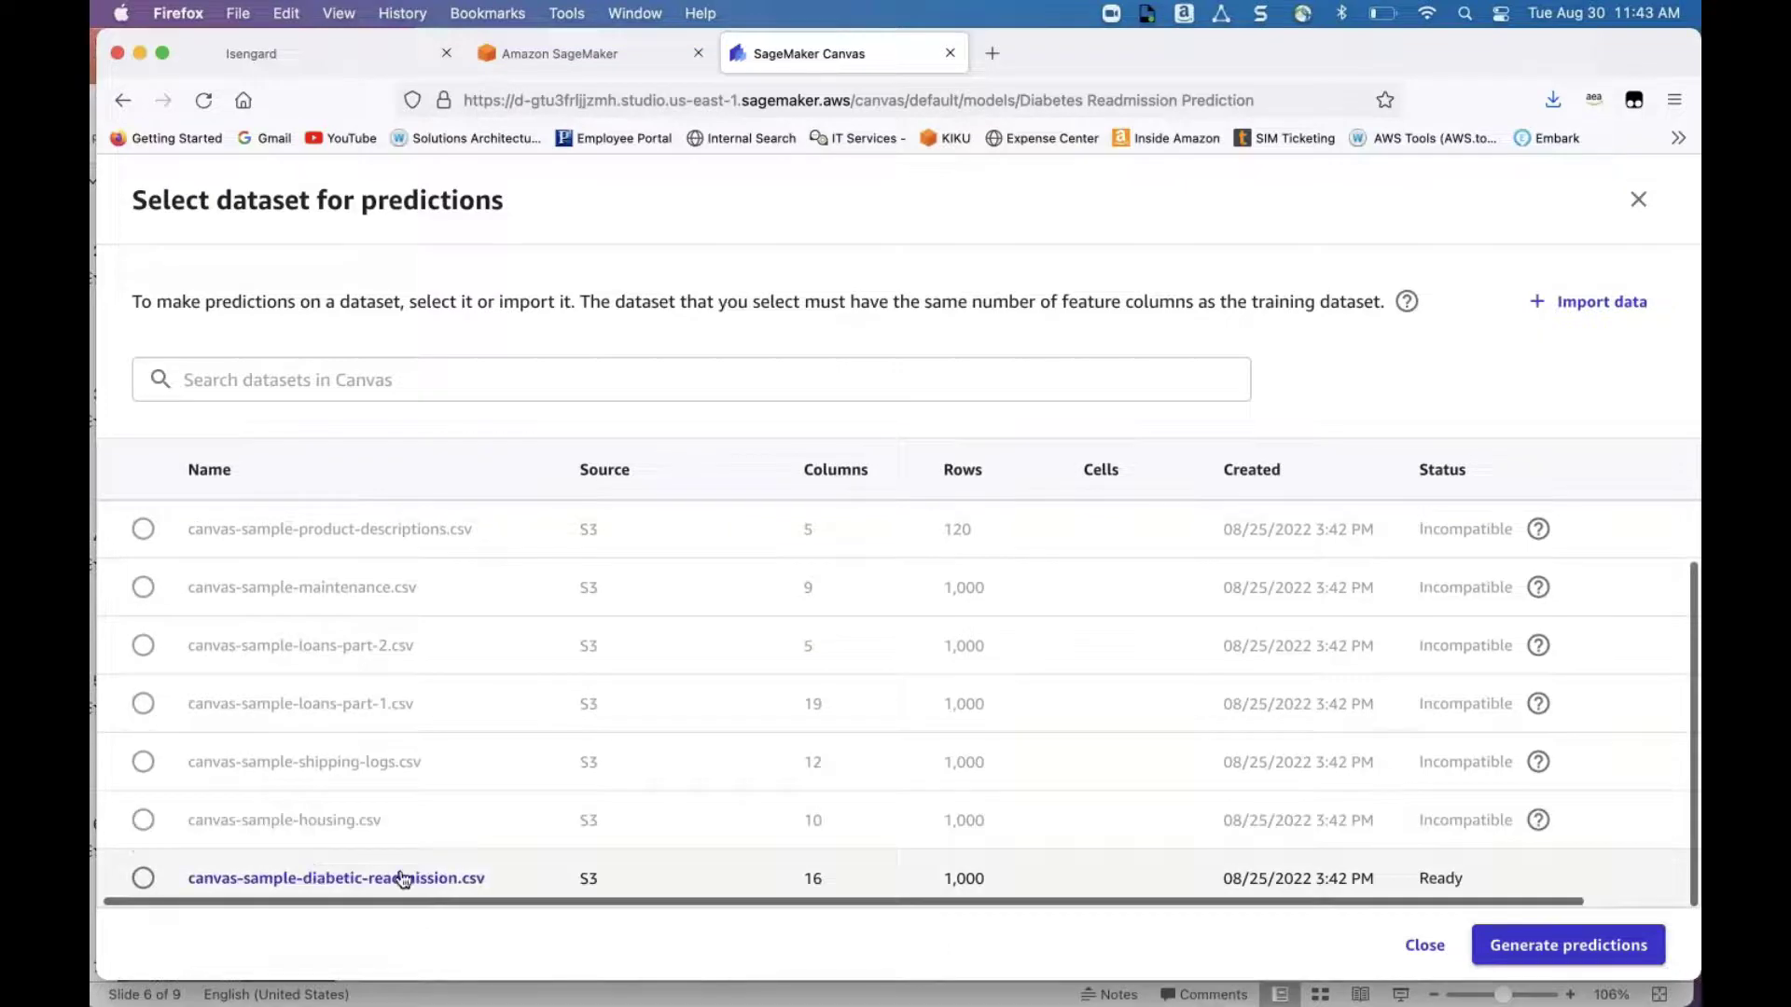
pyautogui.click(1425, 947)
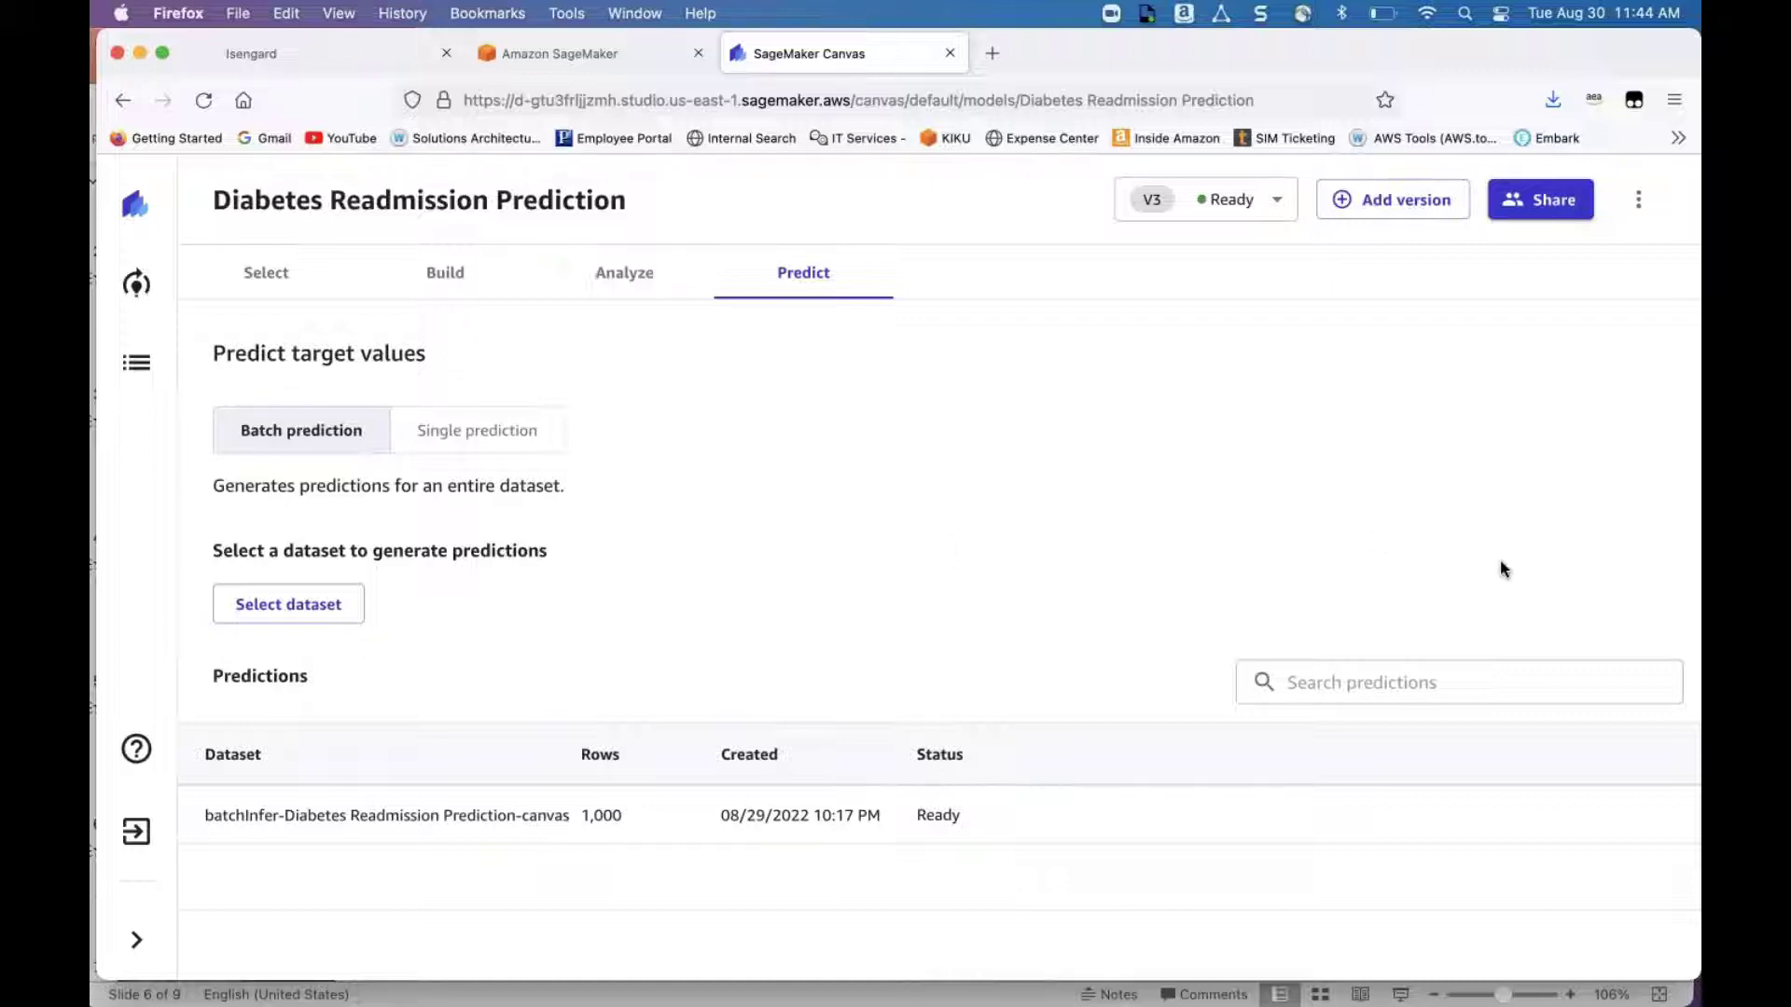
# Step: Create a SageMaker Studio share link for model version V3 and open the copied link in a new browser tab
pyautogui.click(1551, 213)
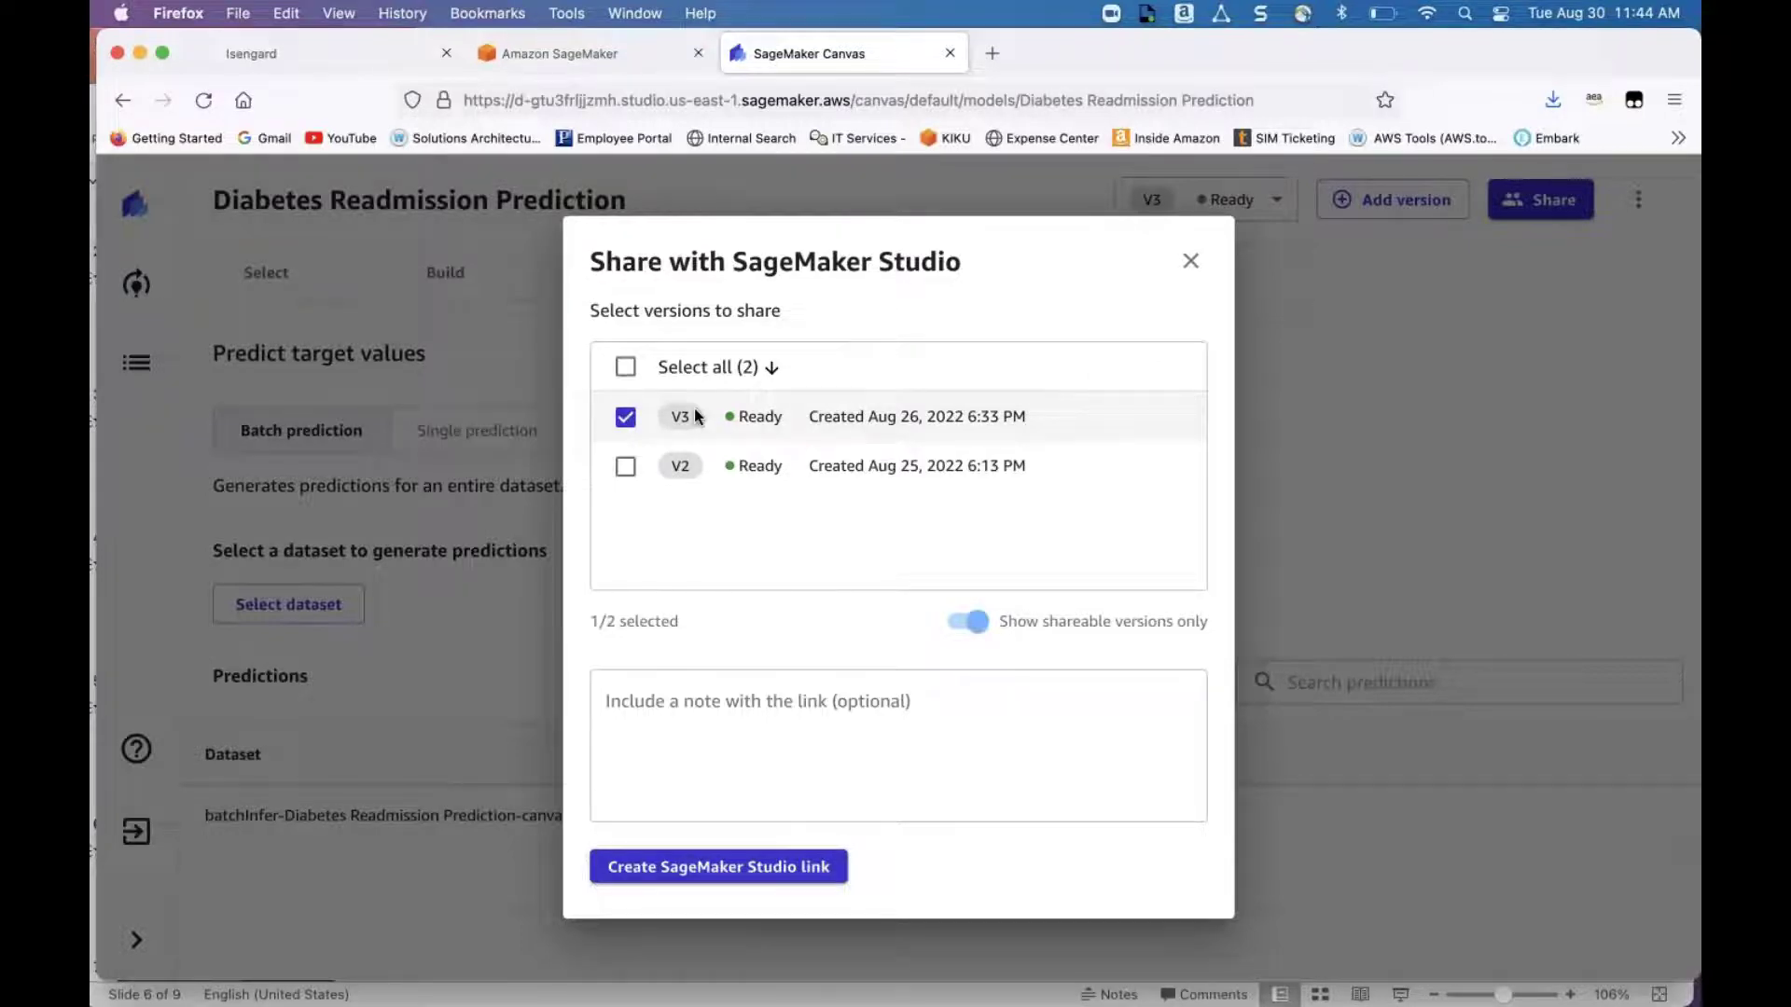
pyautogui.click(706, 867)
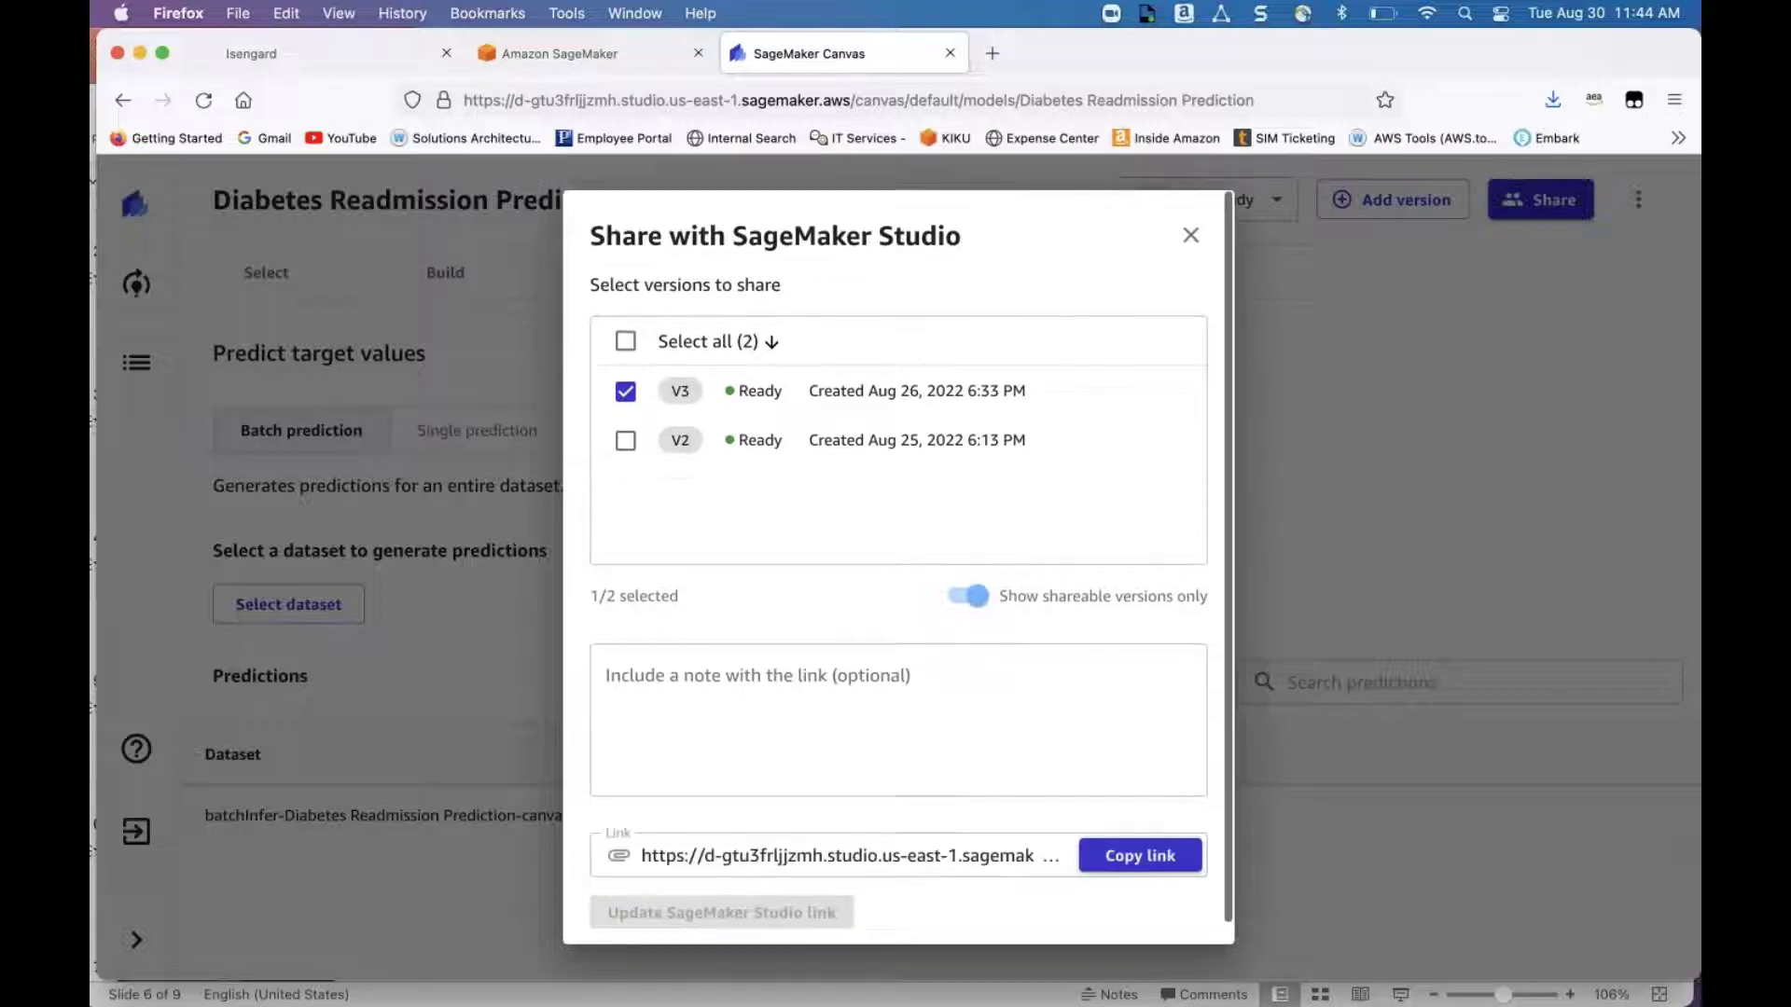
pyautogui.click(1133, 858)
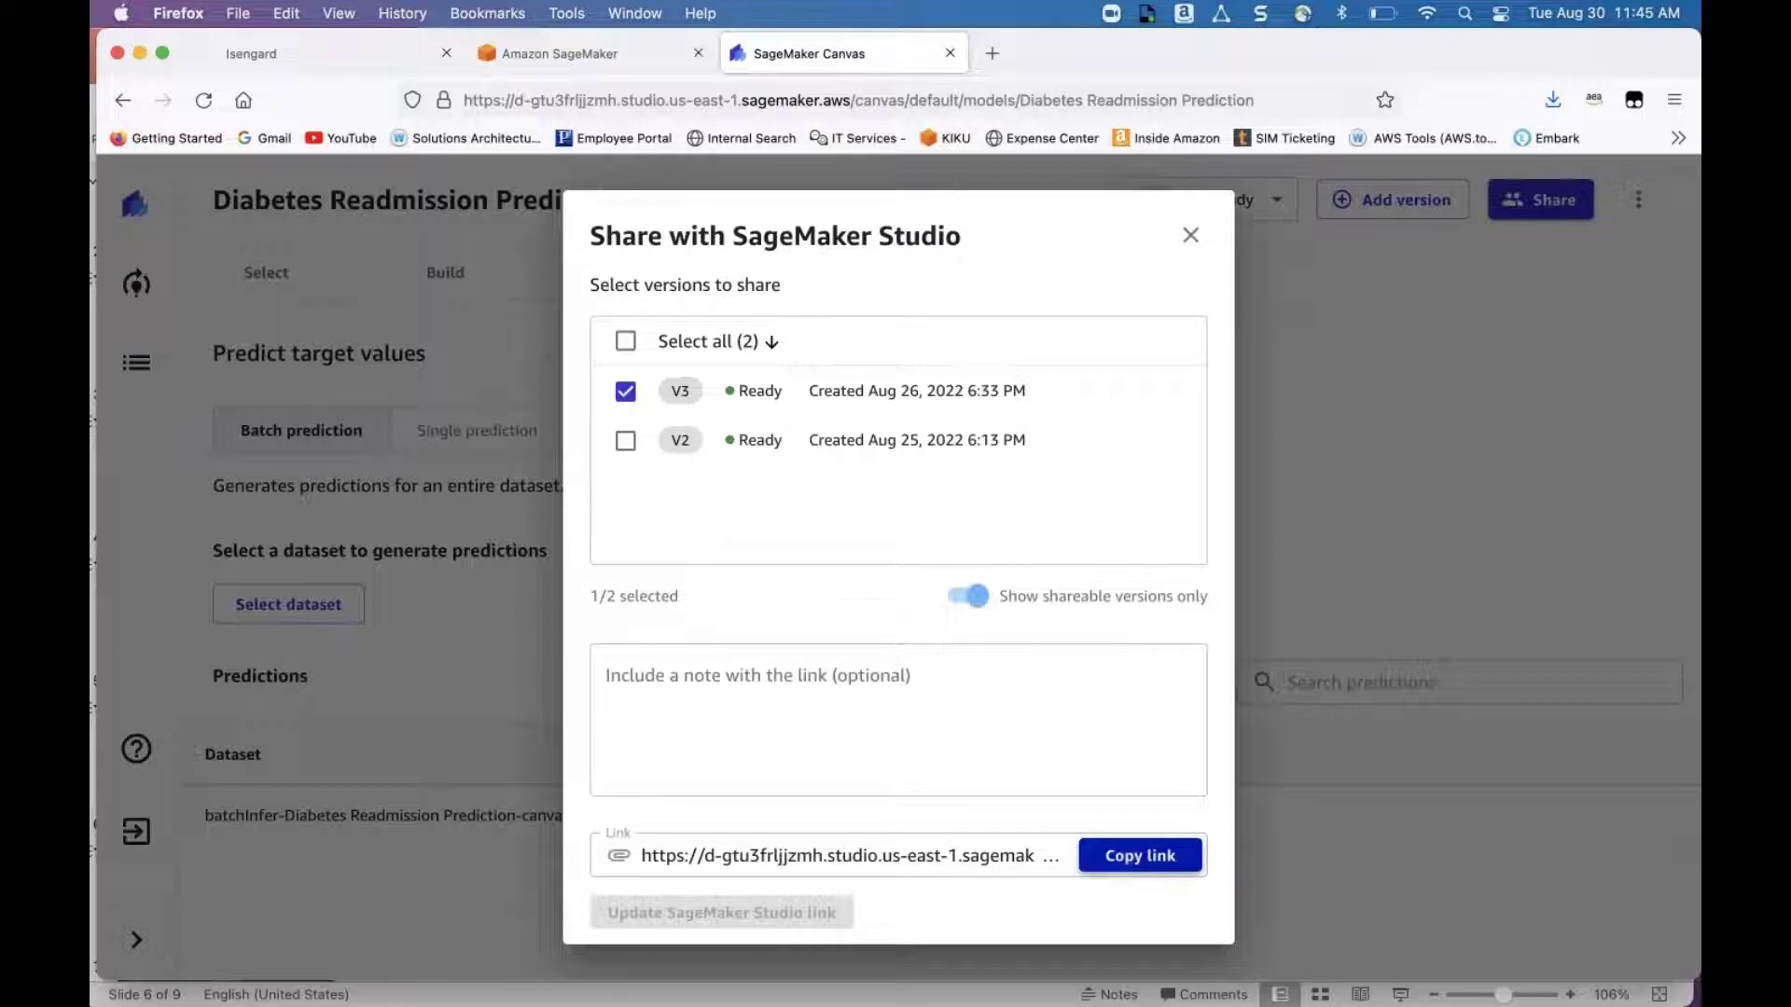
pyautogui.click(992, 54)
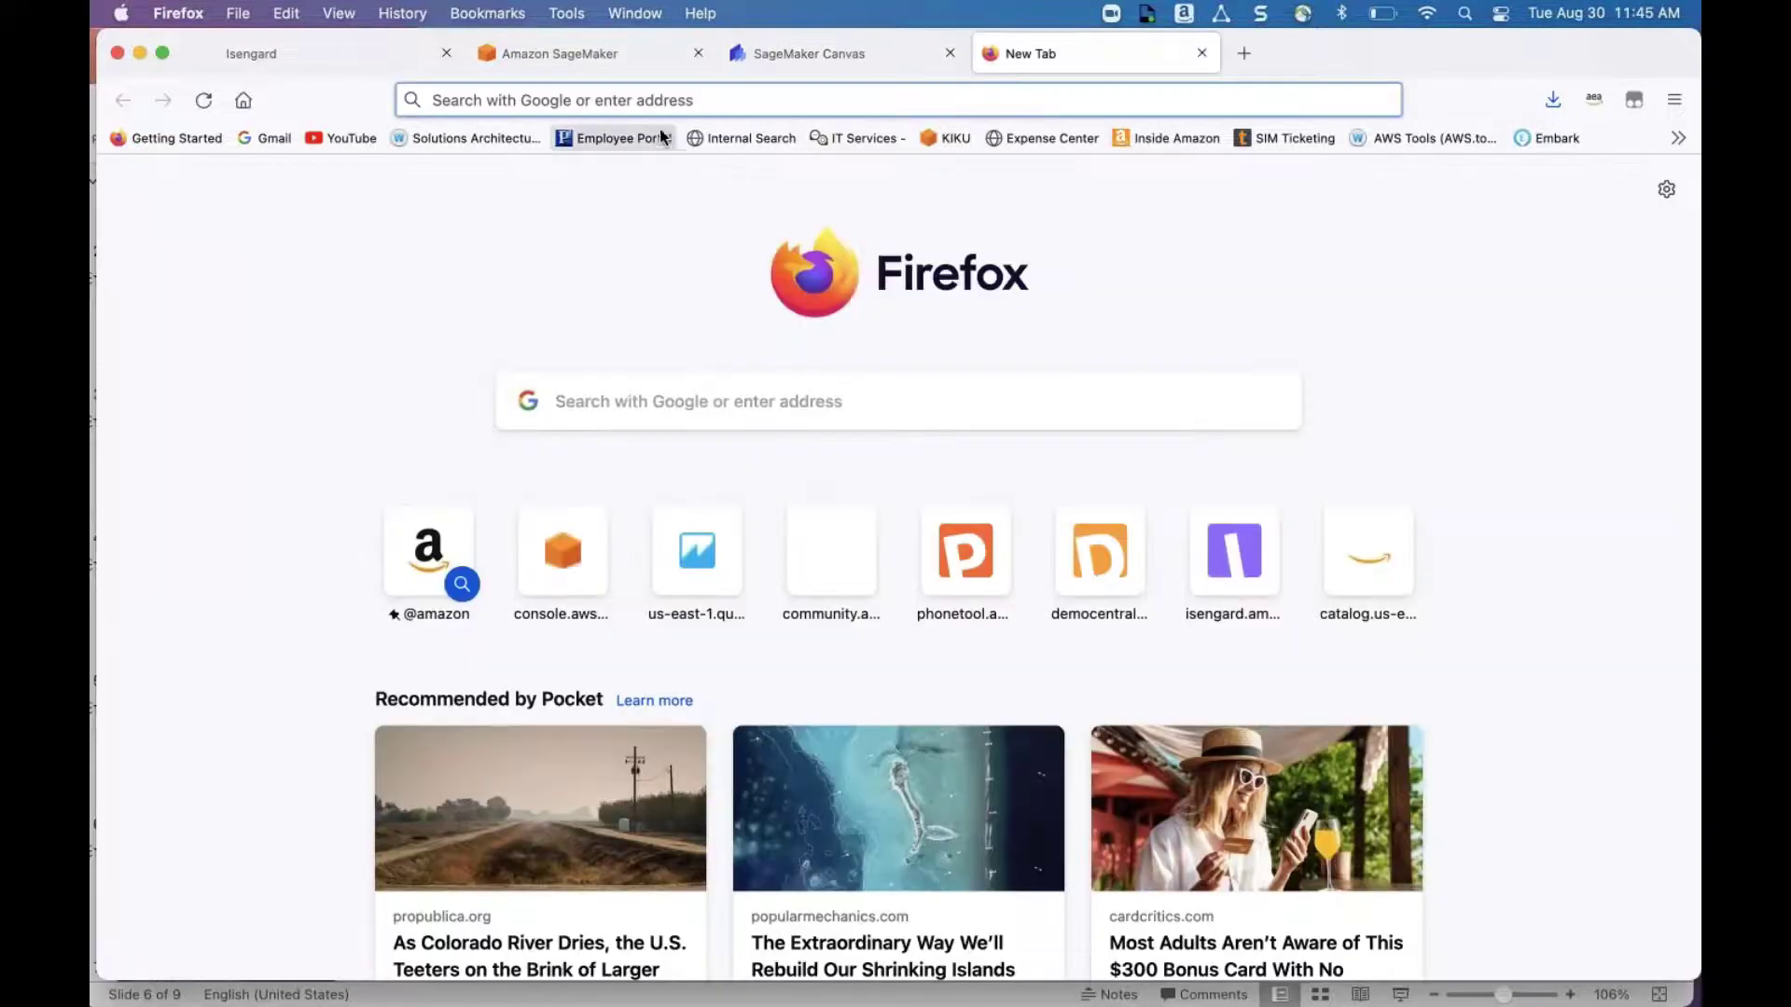
pyautogui.press('super+v')
pyautogui.press('Return')
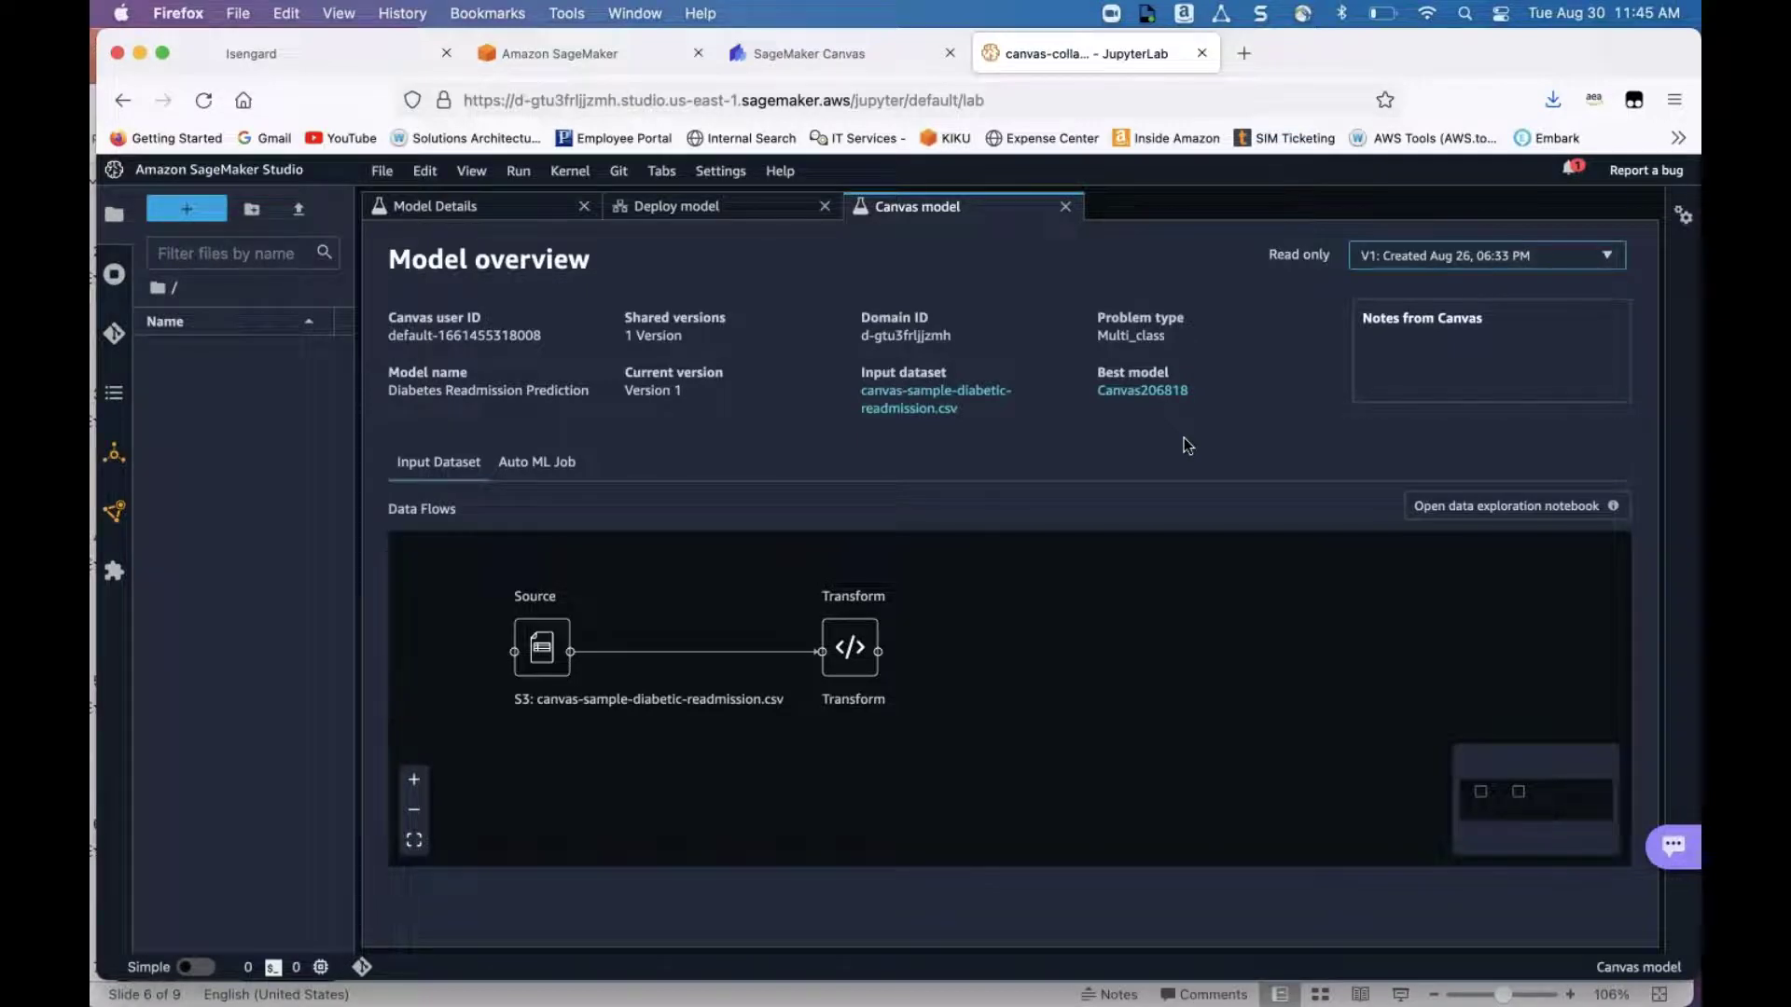
# Step: Open the best model's real-time deployment settings from the Canvas model overview and name the endpoint TestEndpoint
pyautogui.click(1140, 392)
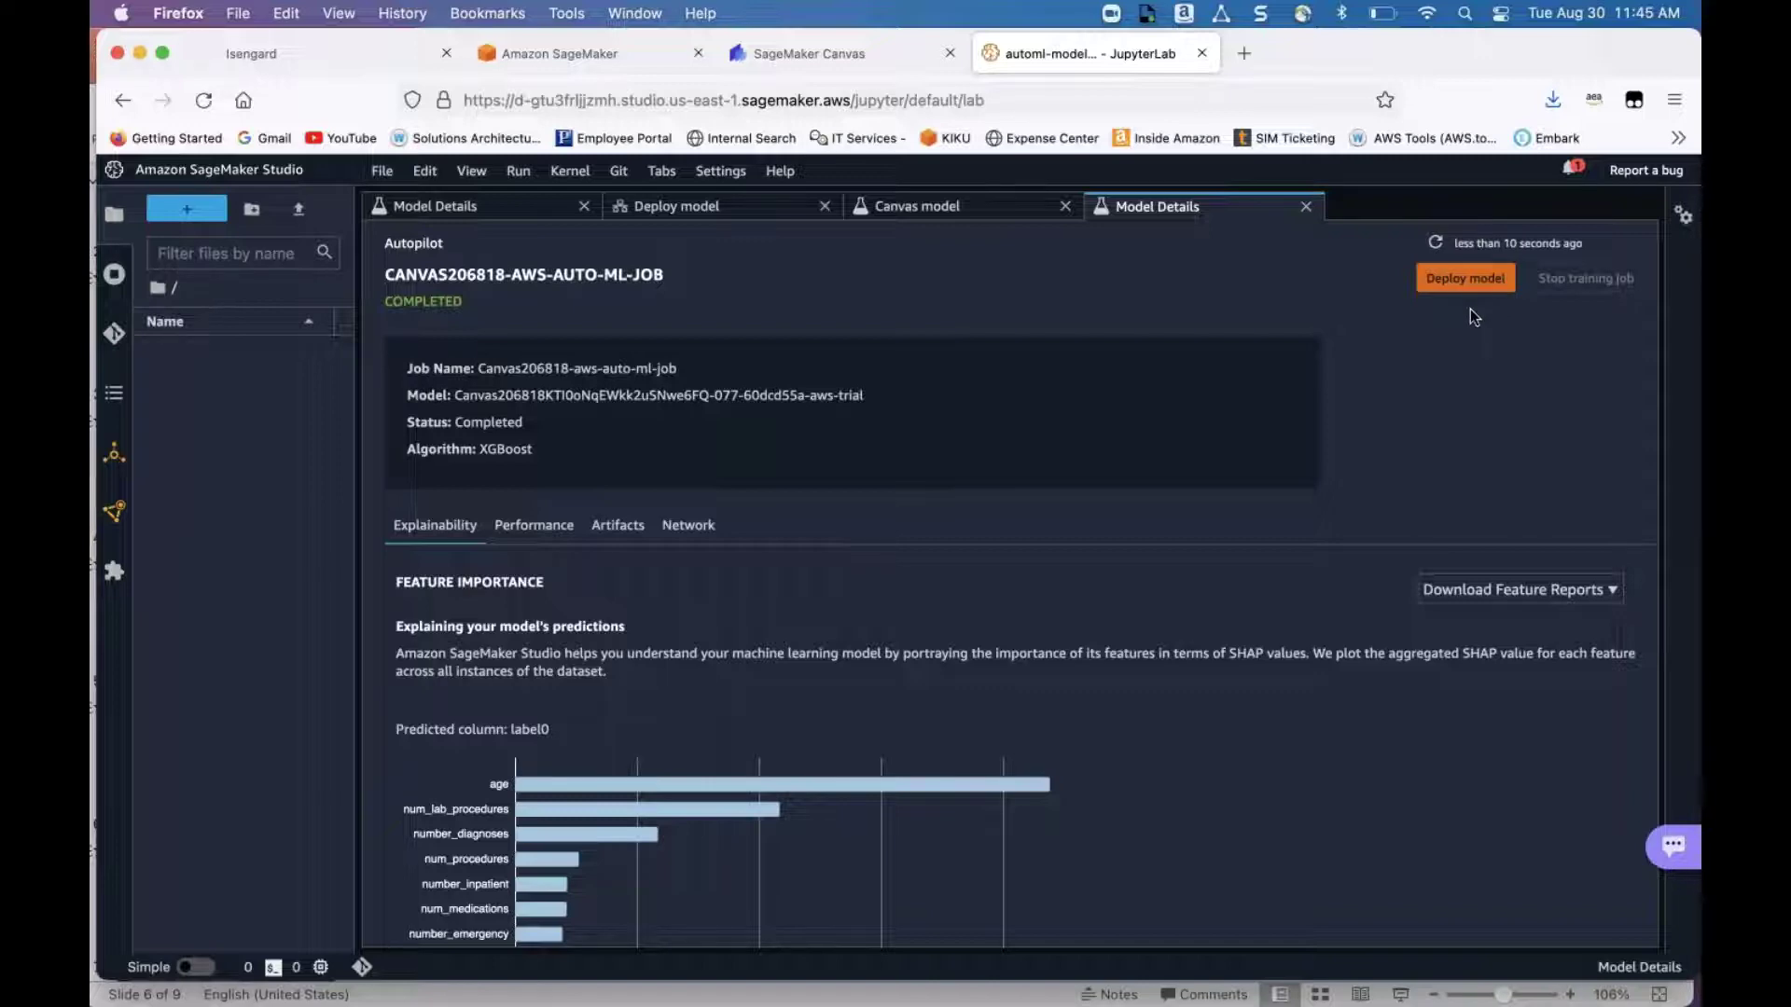
pyautogui.click(1460, 280)
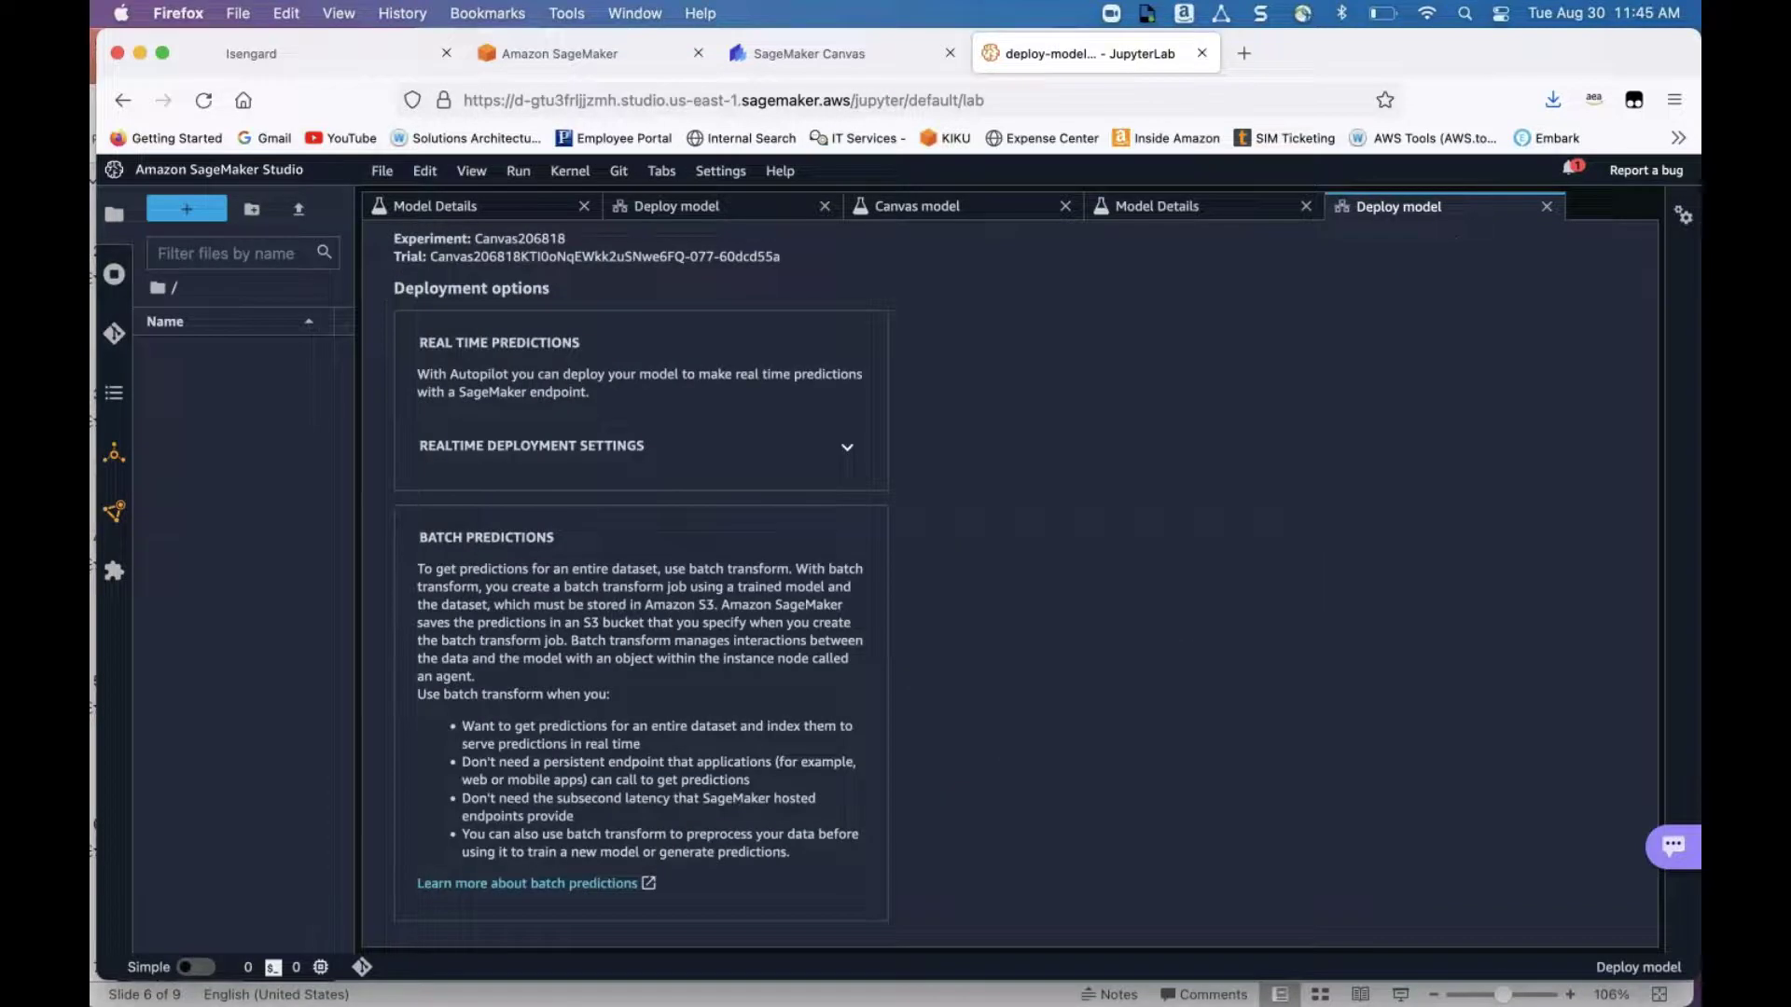
pyautogui.click(849, 449)
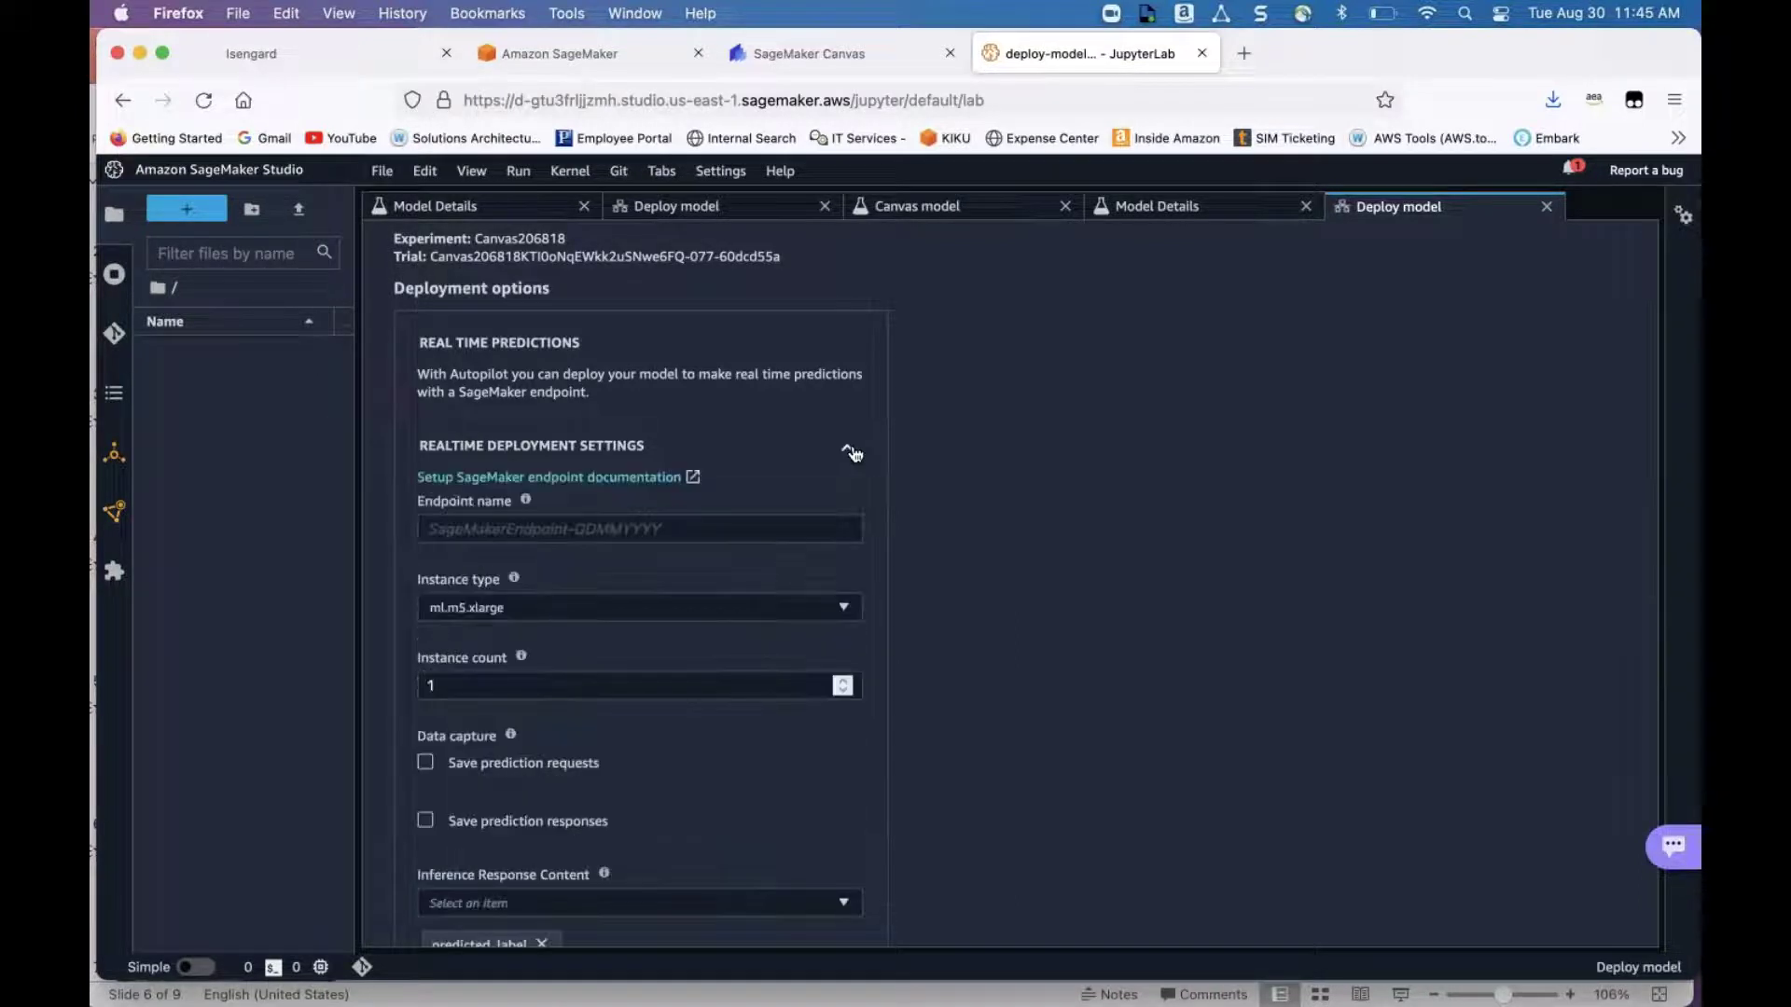
pyautogui.click(631, 532)
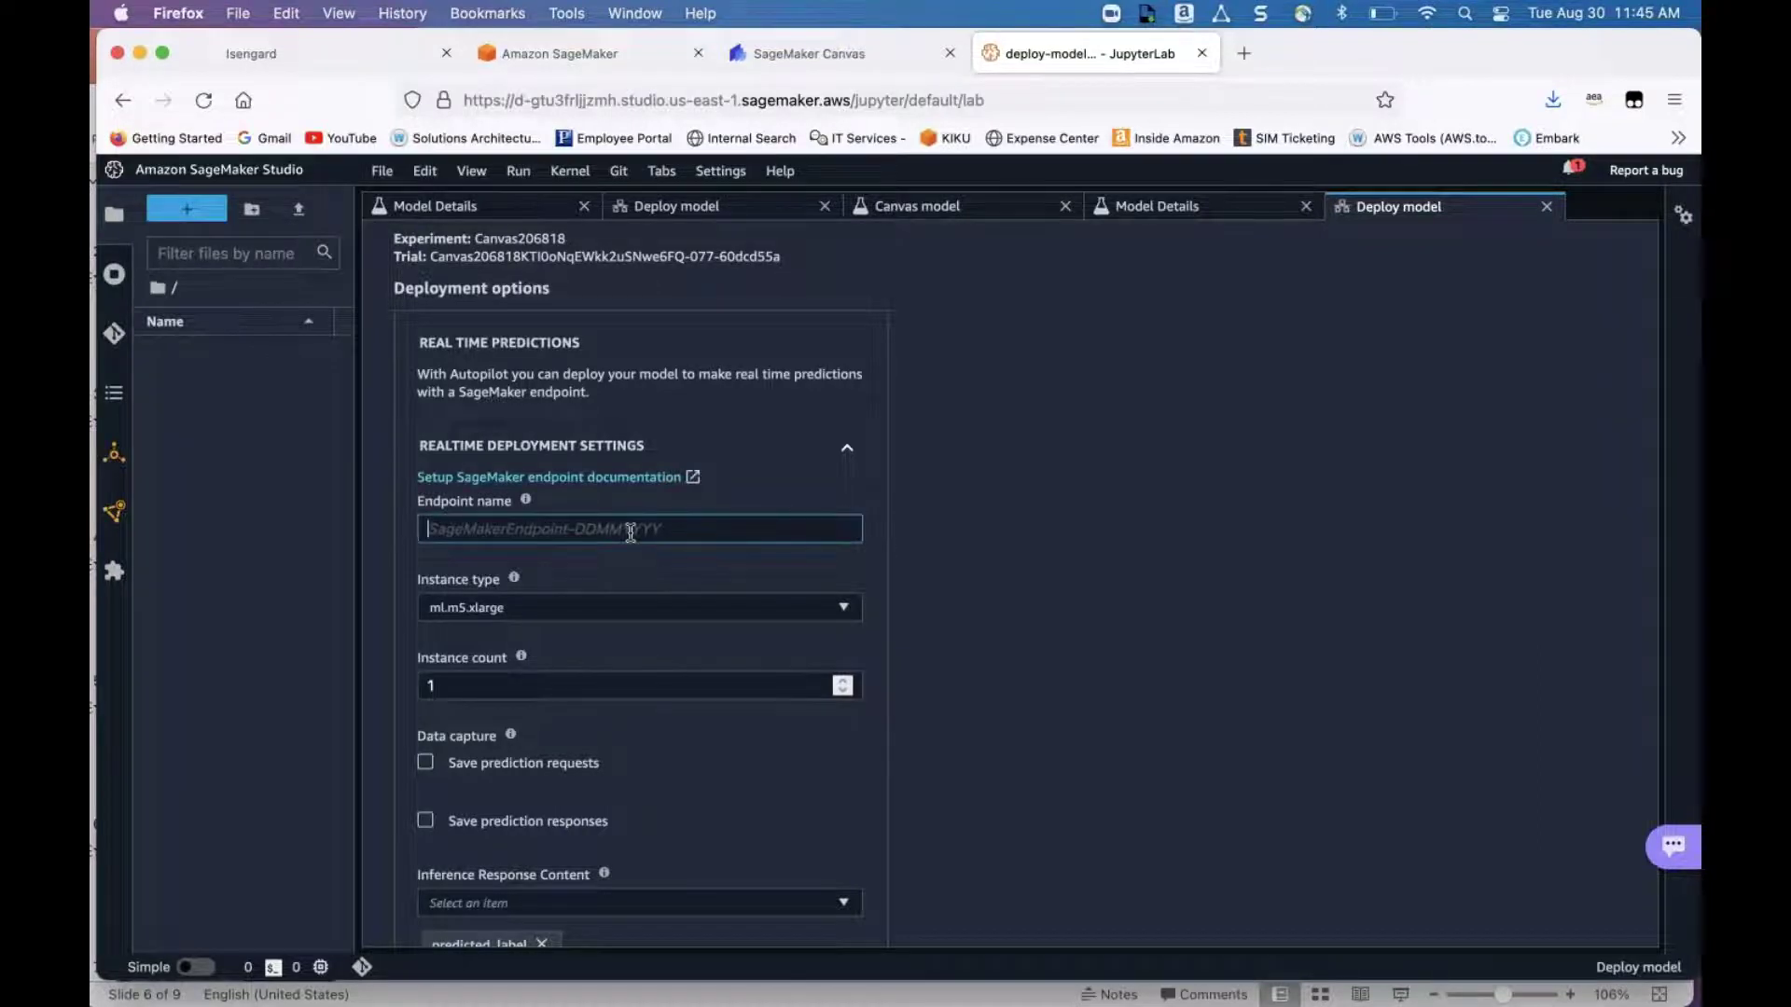
pyautogui.write('TestEndpo')
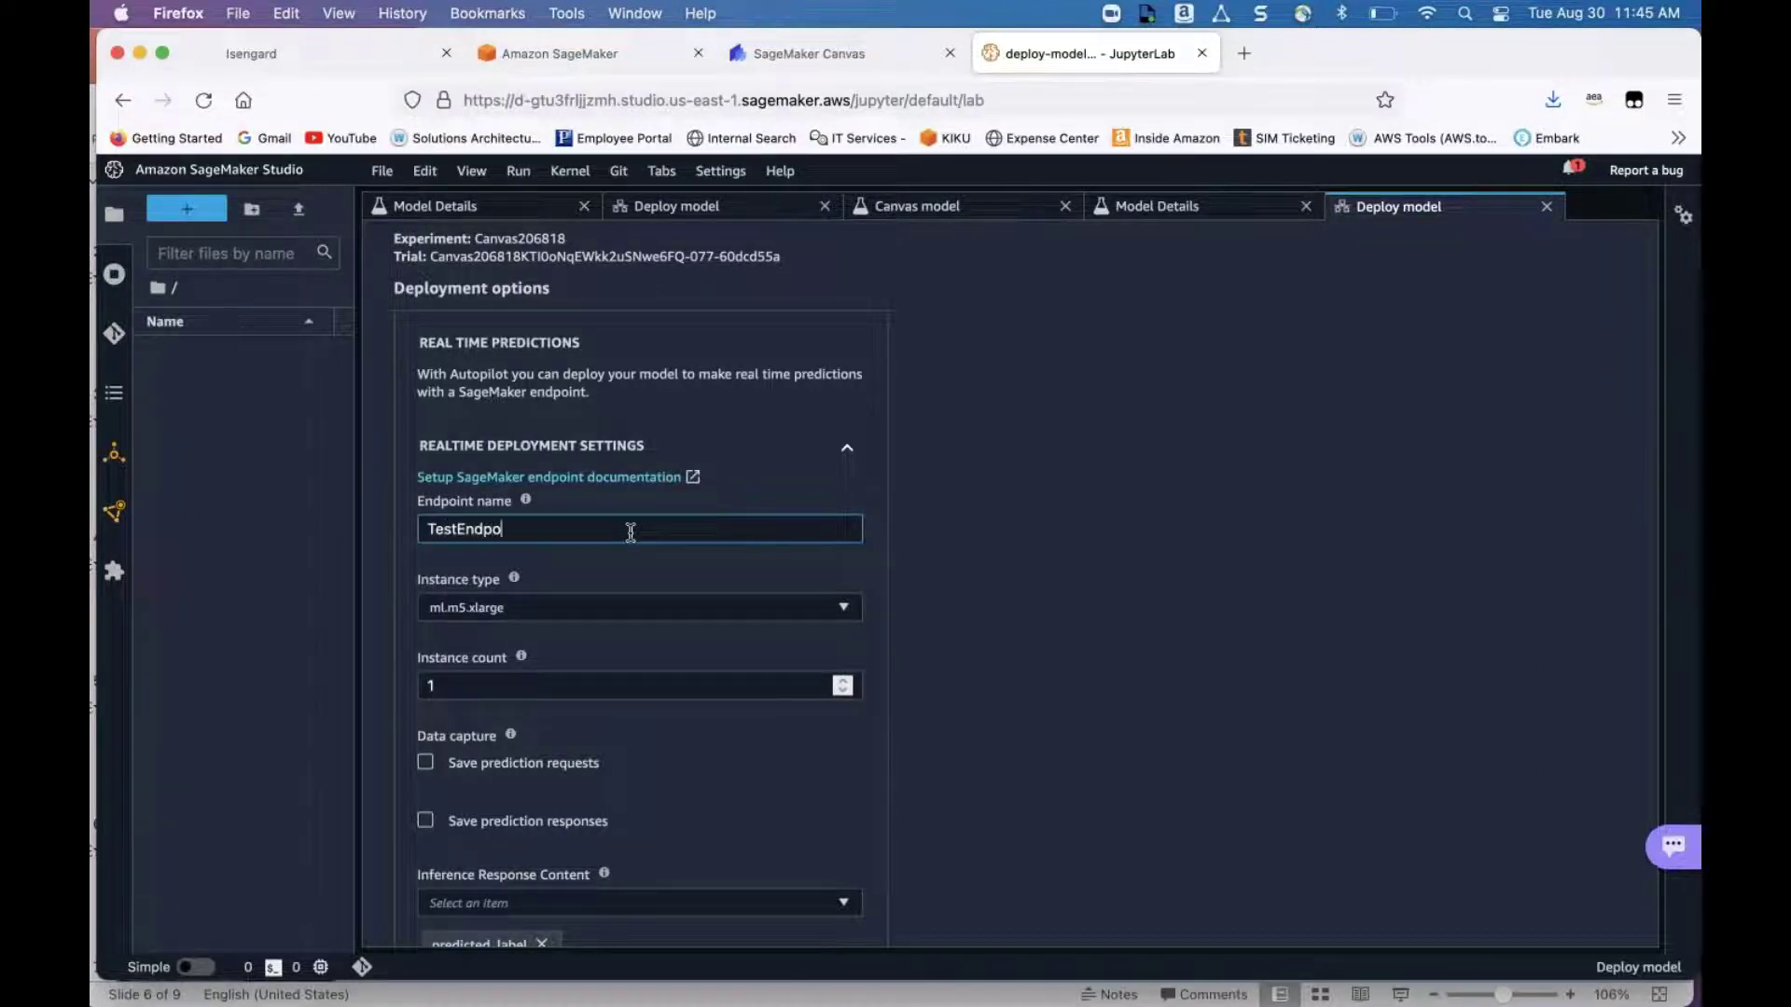
pyautogui.write('int')
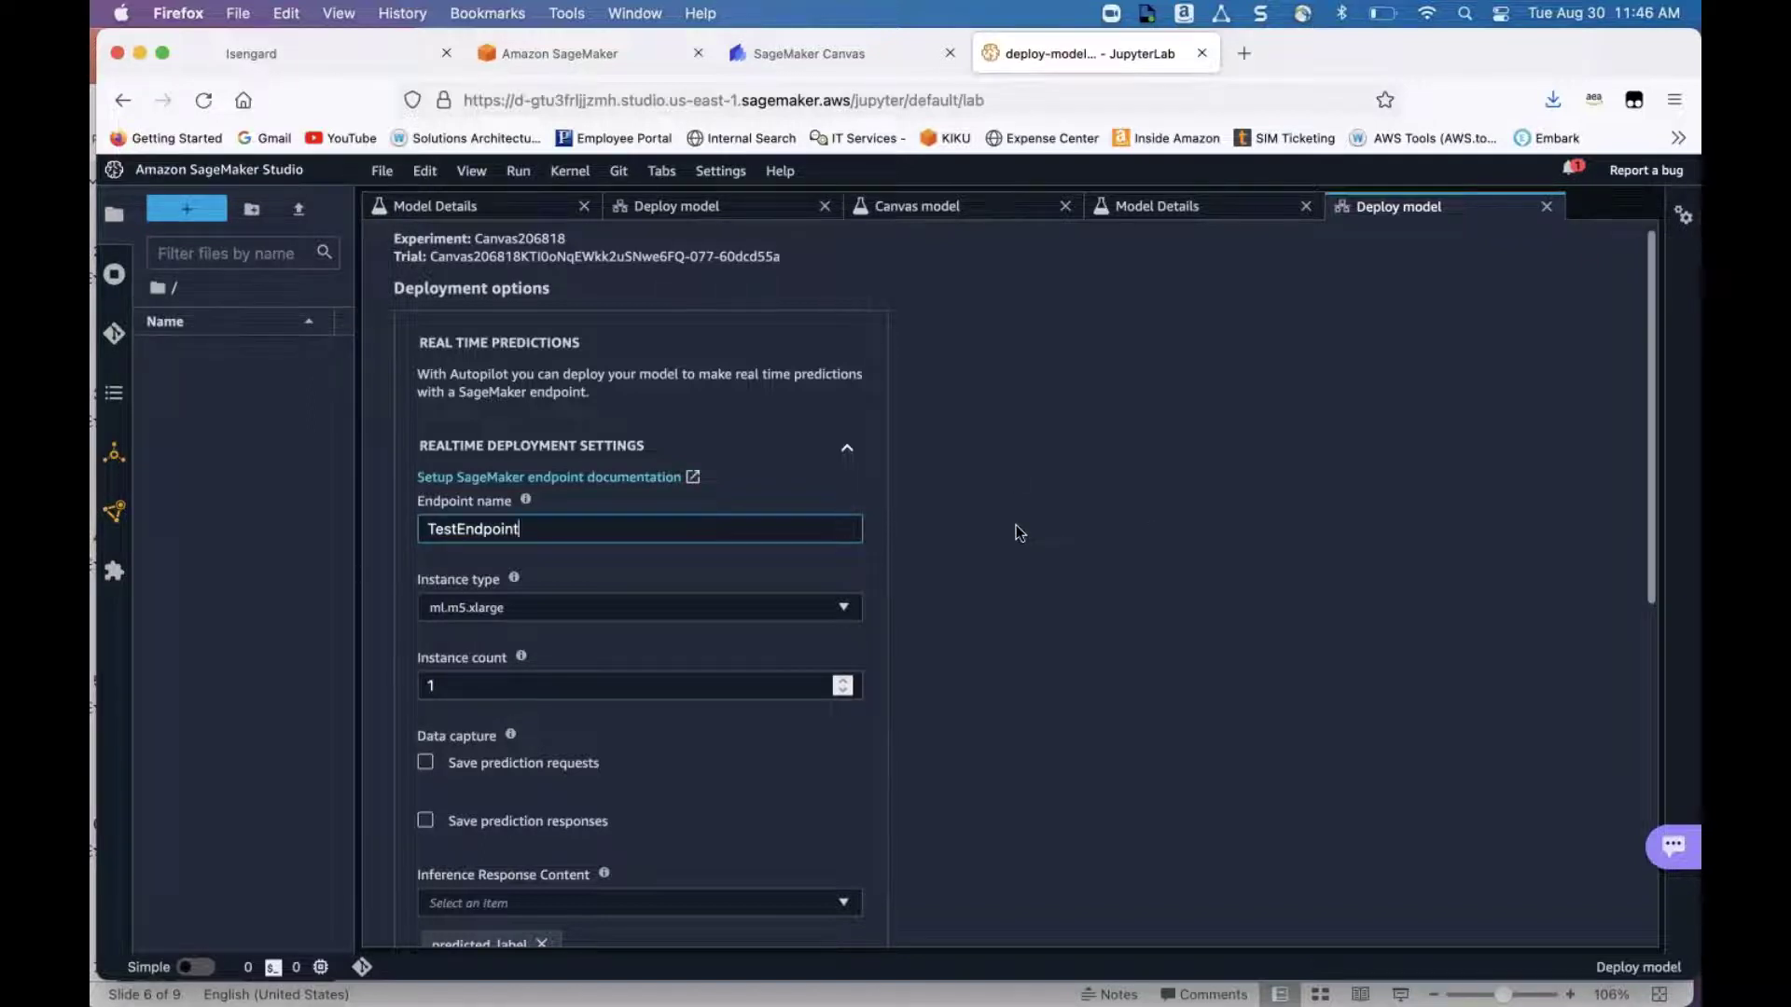
pyautogui.scroll(-5, 1016, 526)
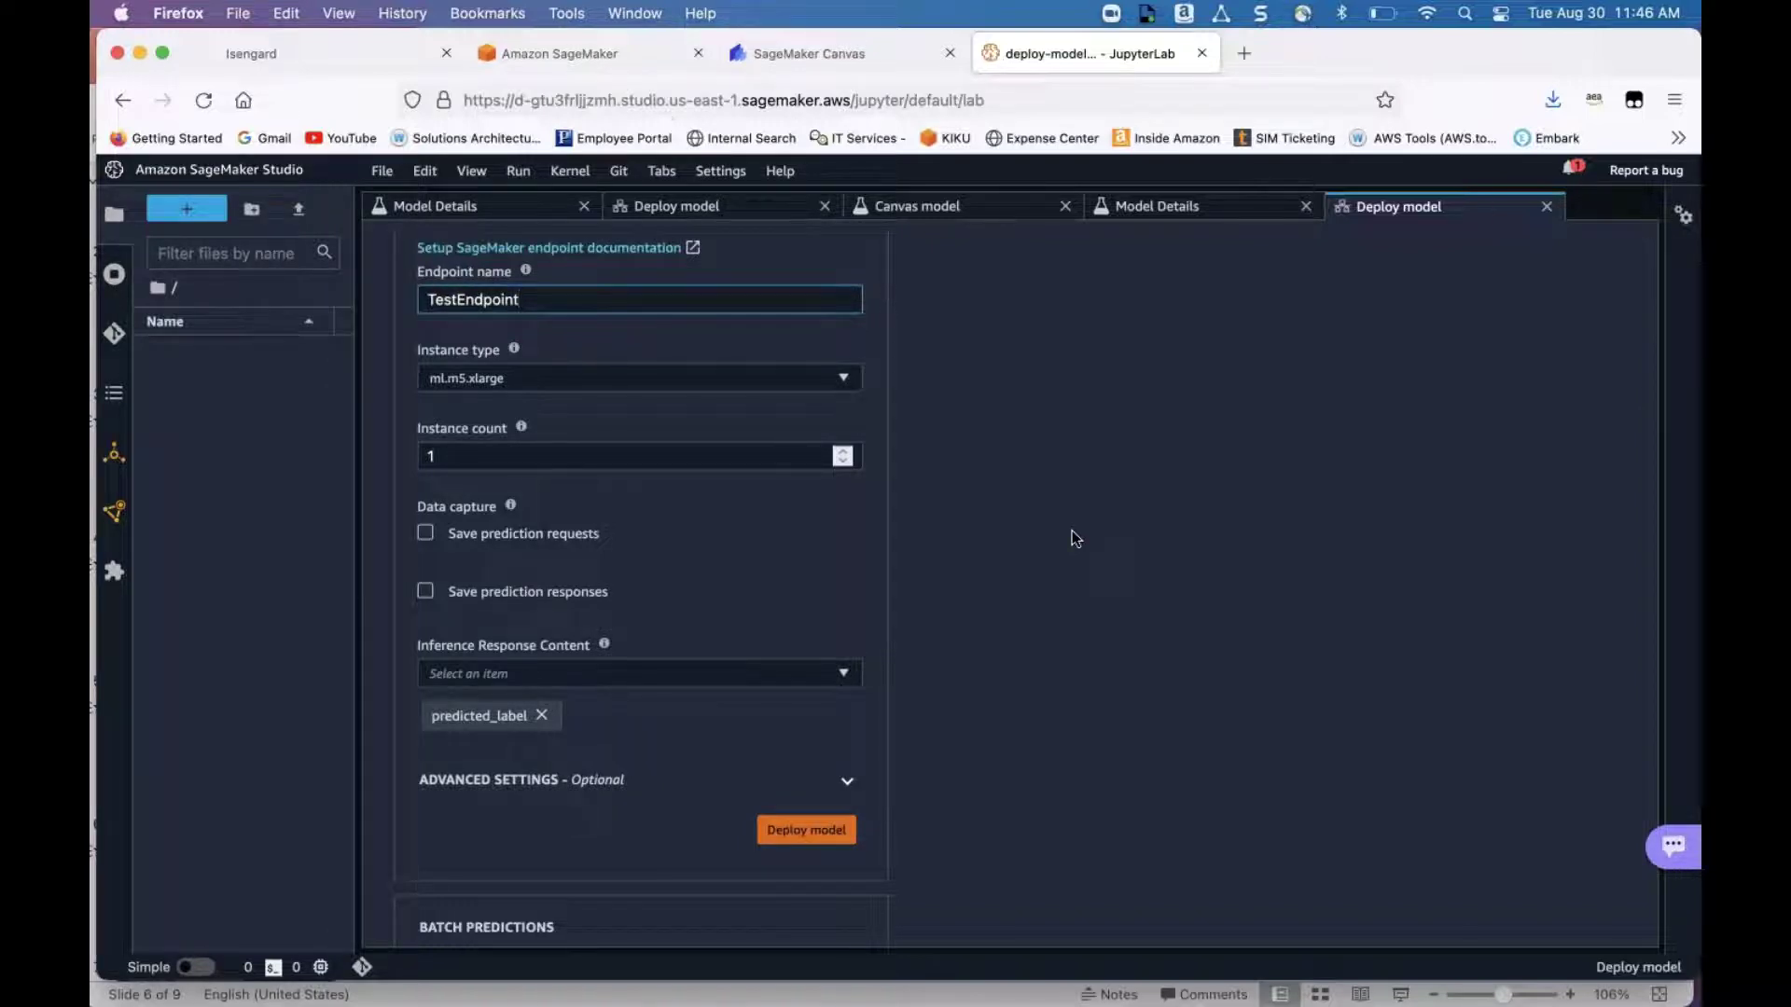
# Step: Switch to the Amazon SageMaker console and view the list of inference endpoints
pyautogui.click(546, 58)
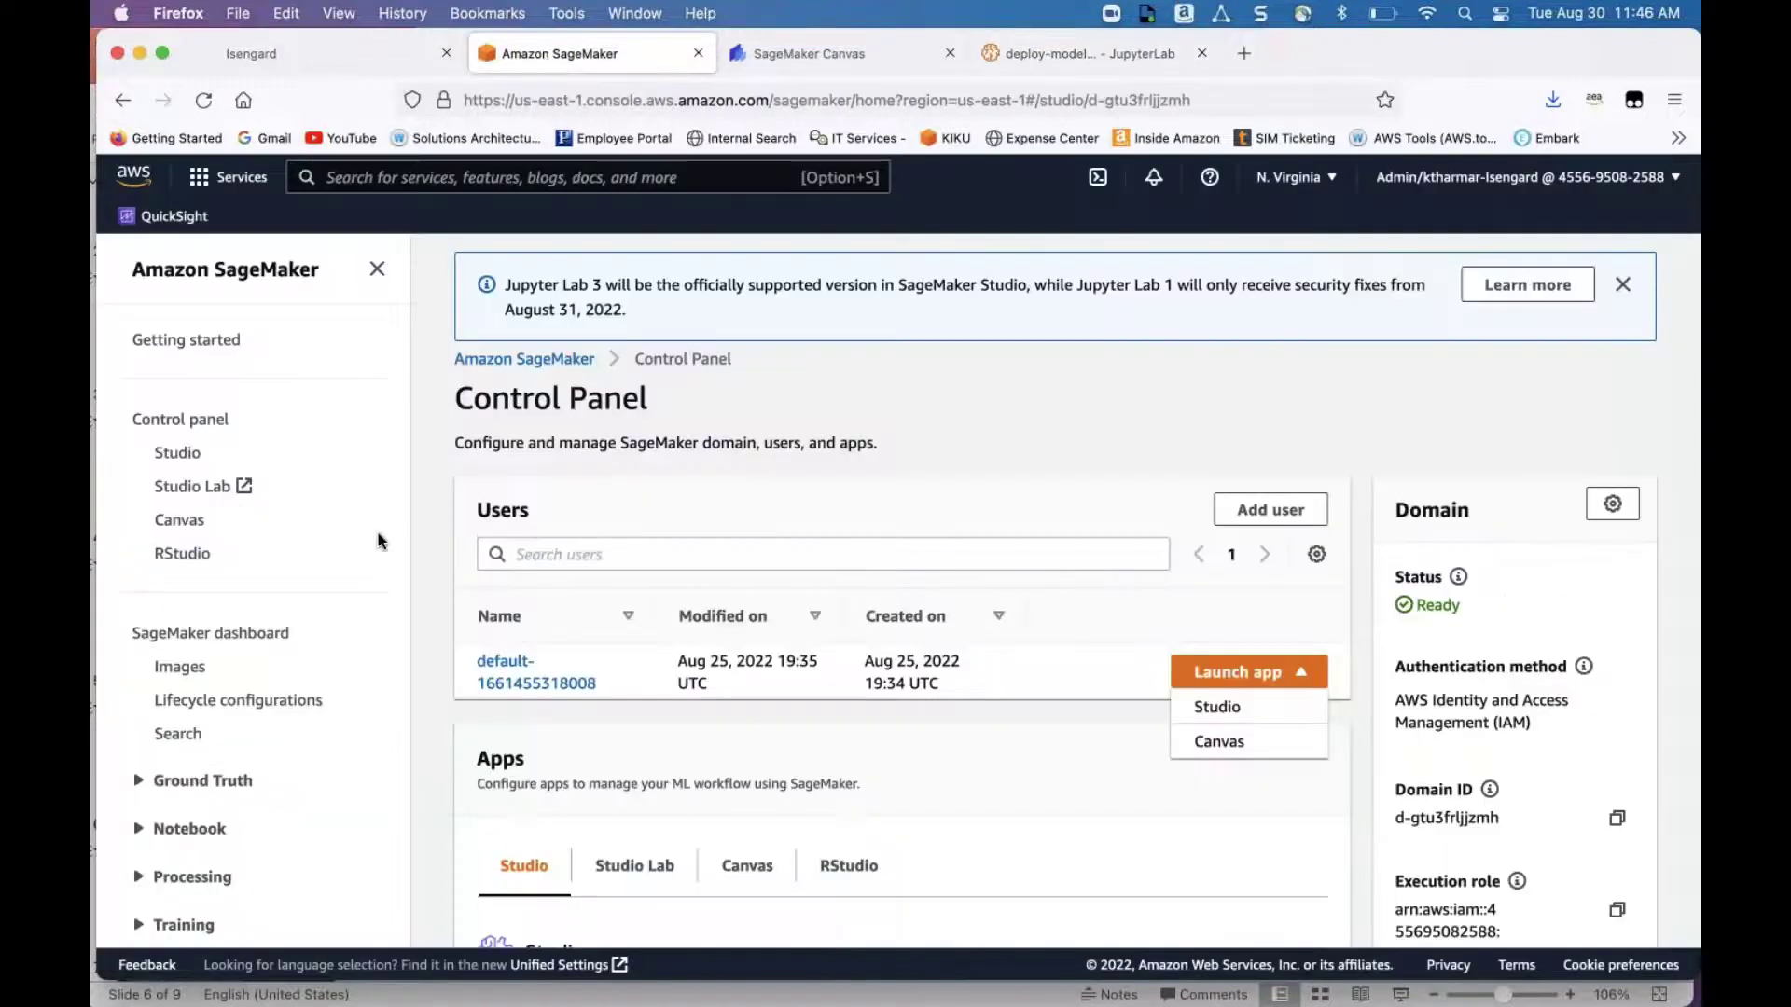
pyautogui.scroll(-3, 198, 754)
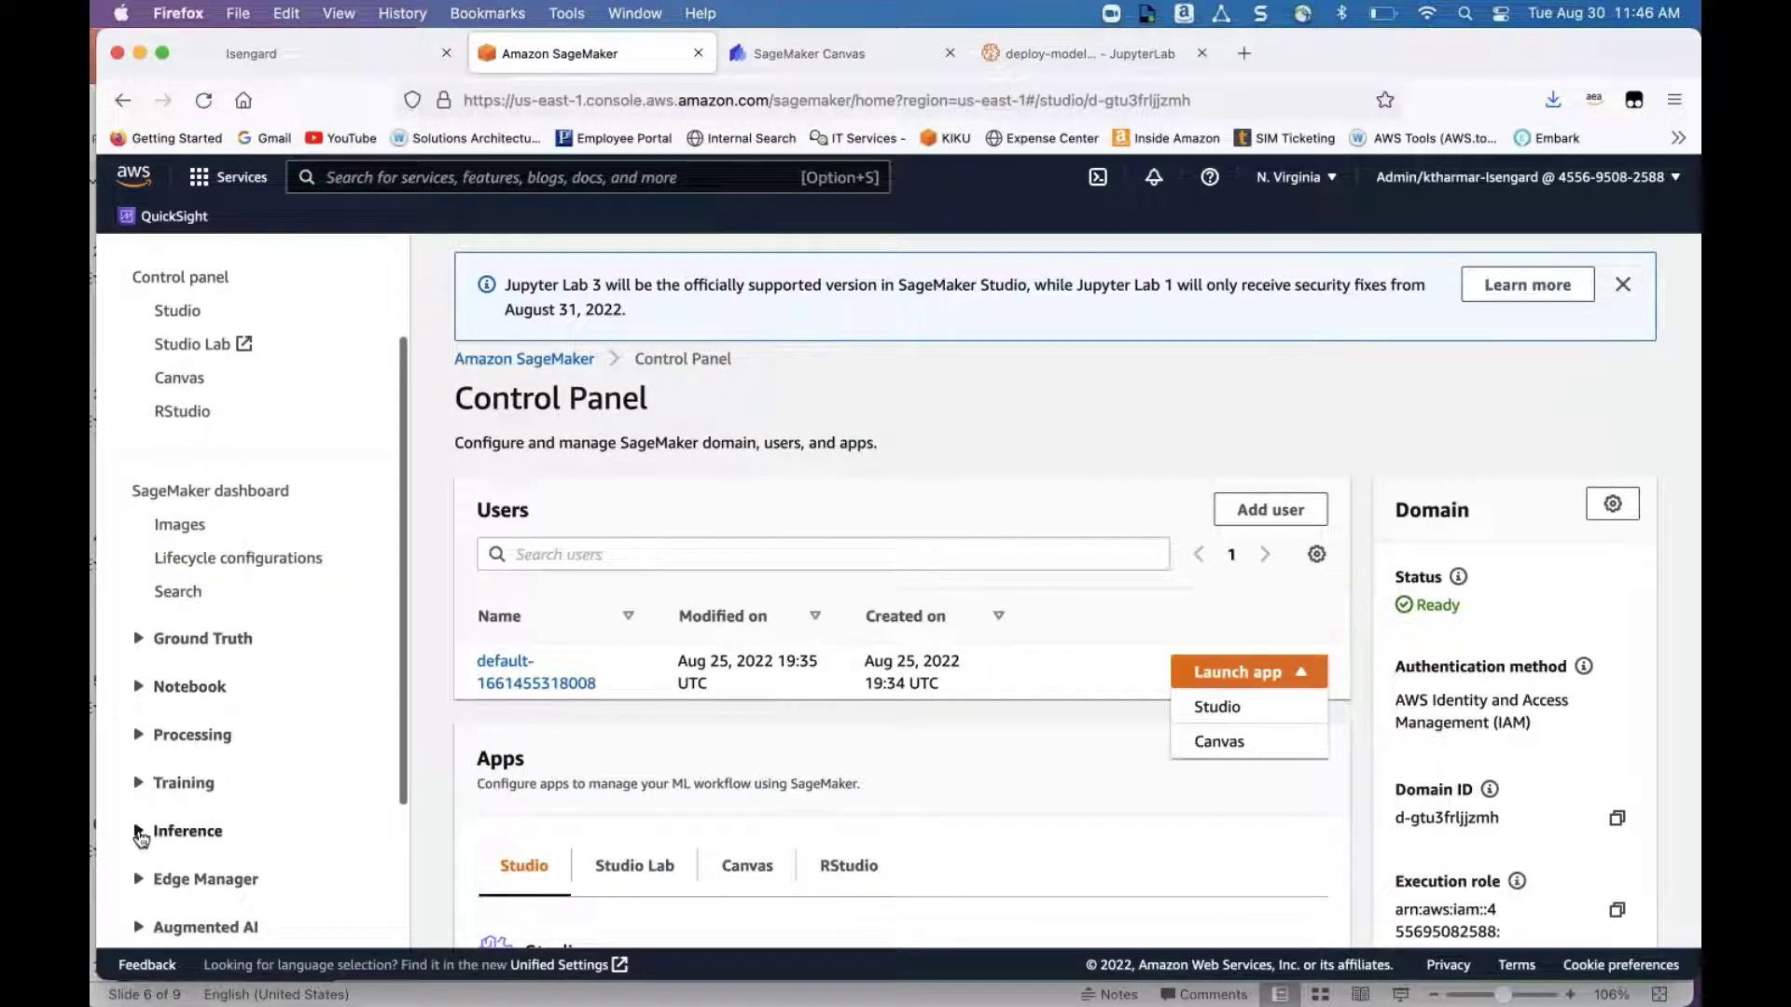
pyautogui.click(140, 840)
pyautogui.scroll(-6, 168, 793)
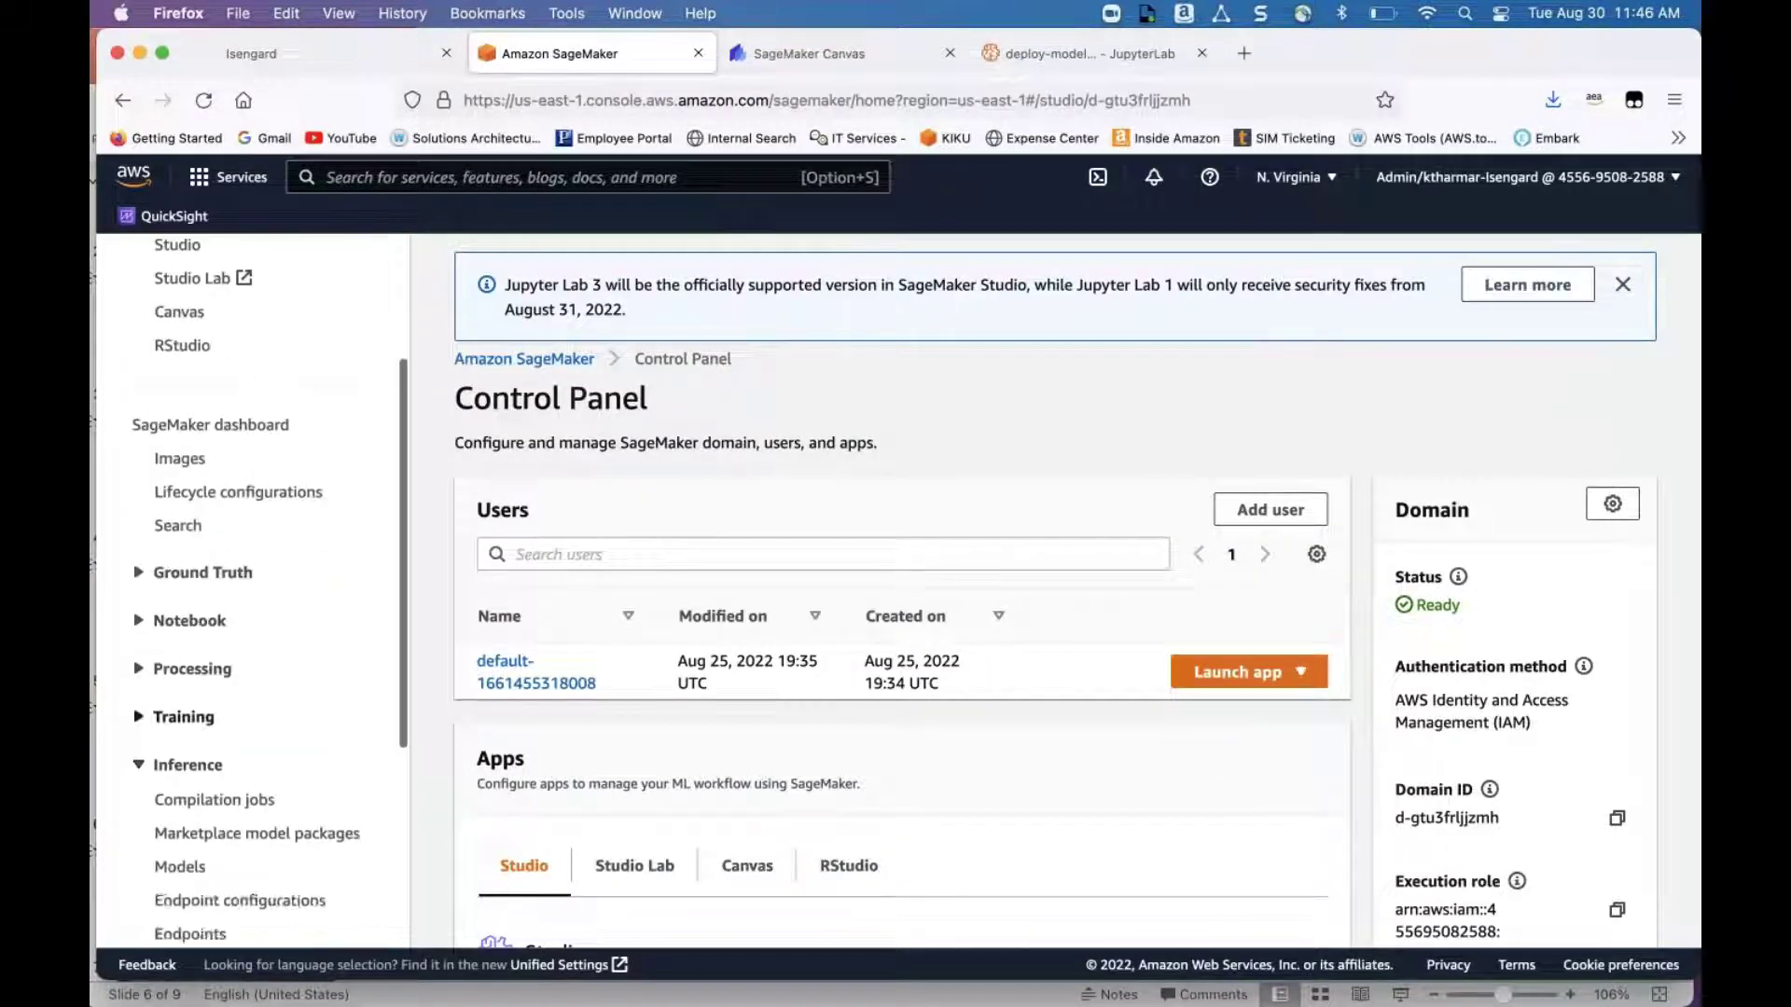
pyautogui.click(192, 713)
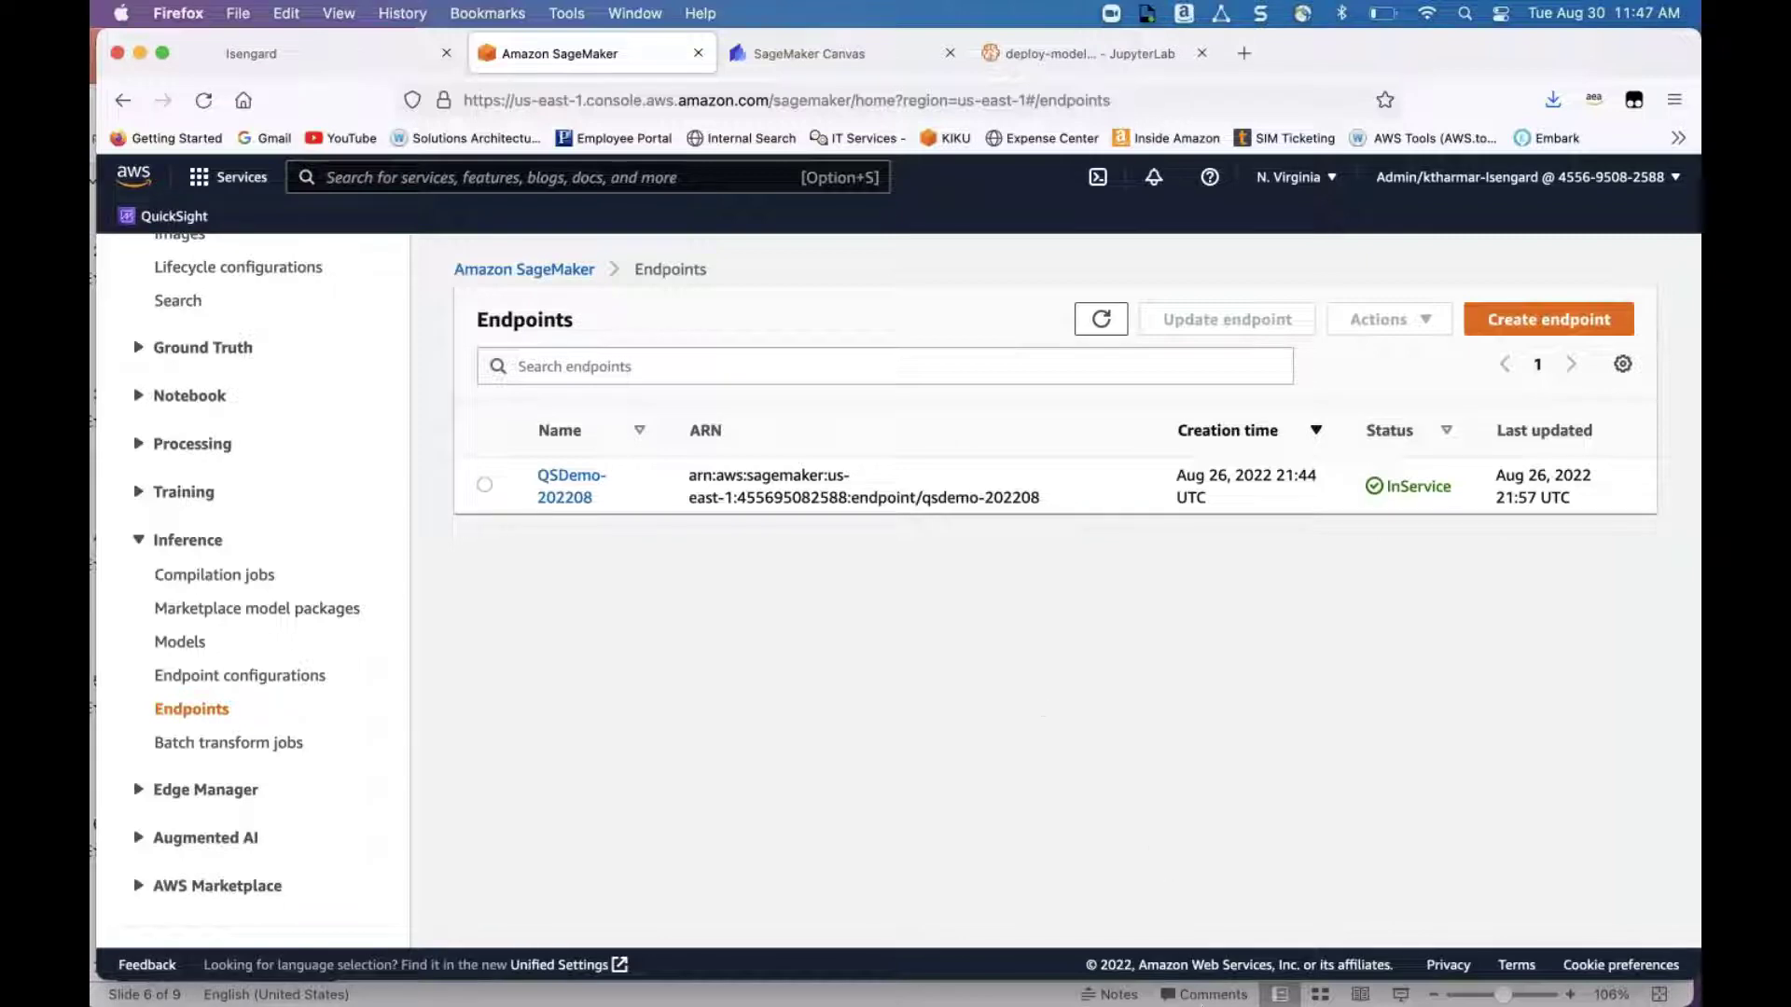
pyautogui.moveTo(1203, 1003)
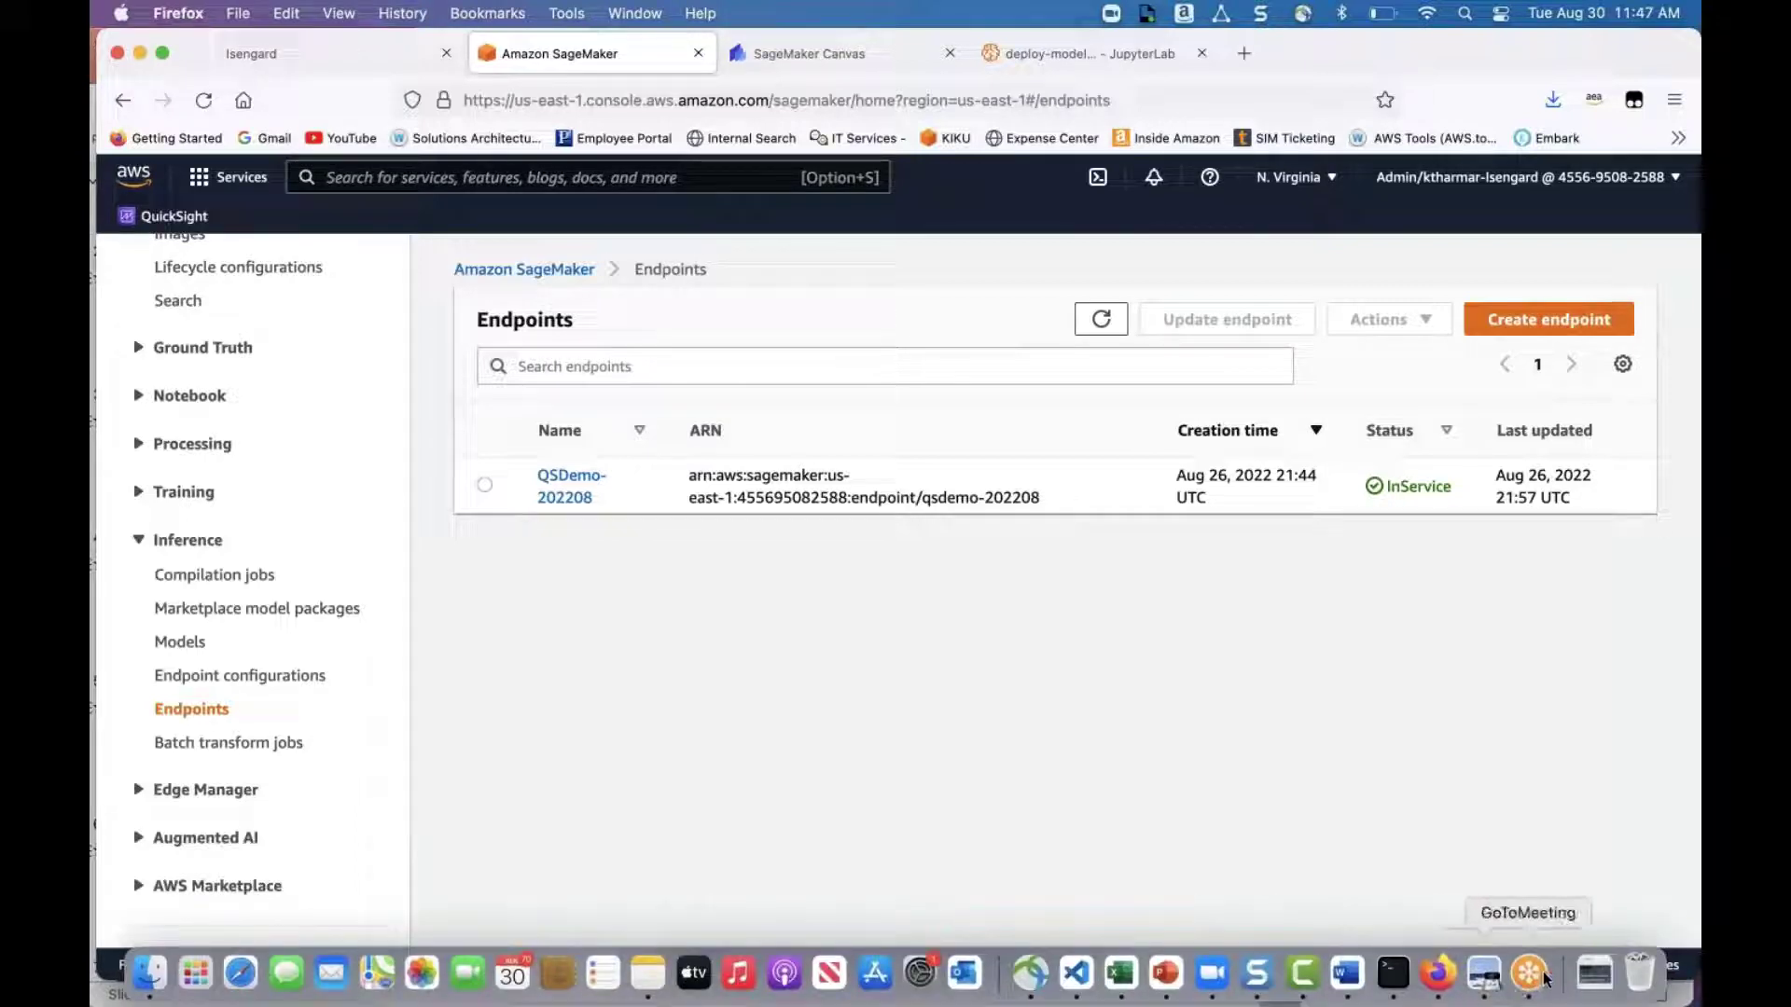
pyautogui.click(1595, 976)
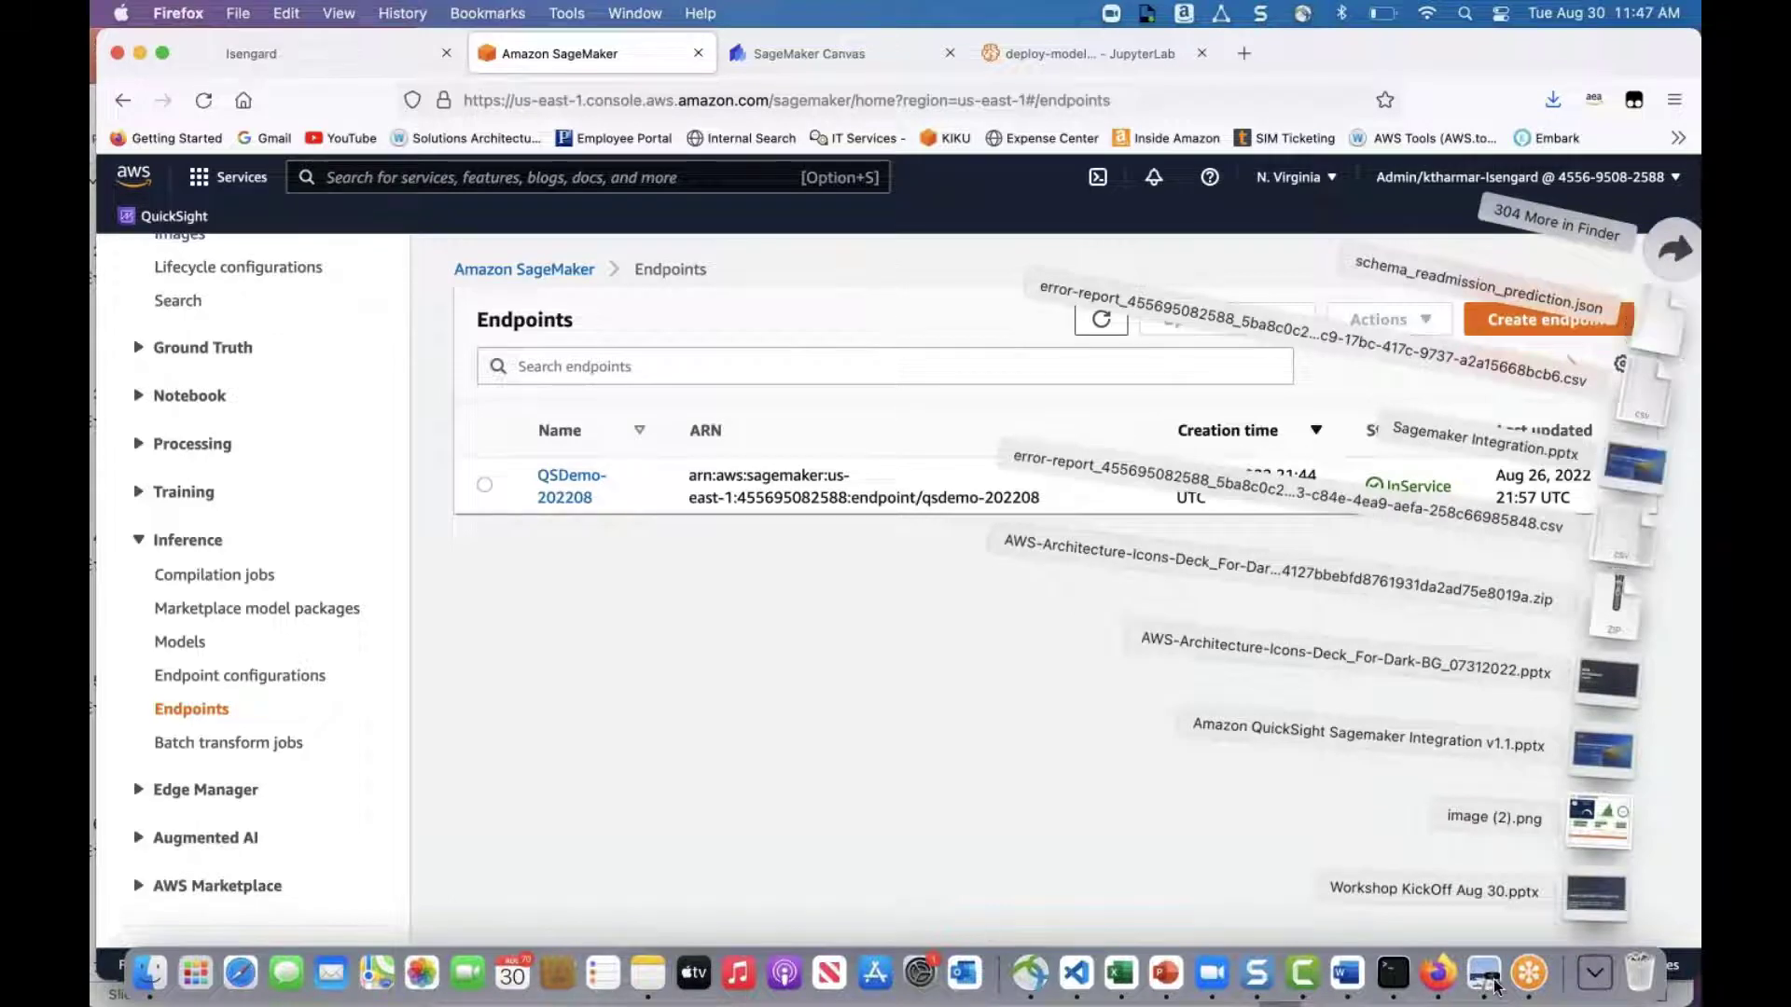
pyautogui.click(1532, 975)
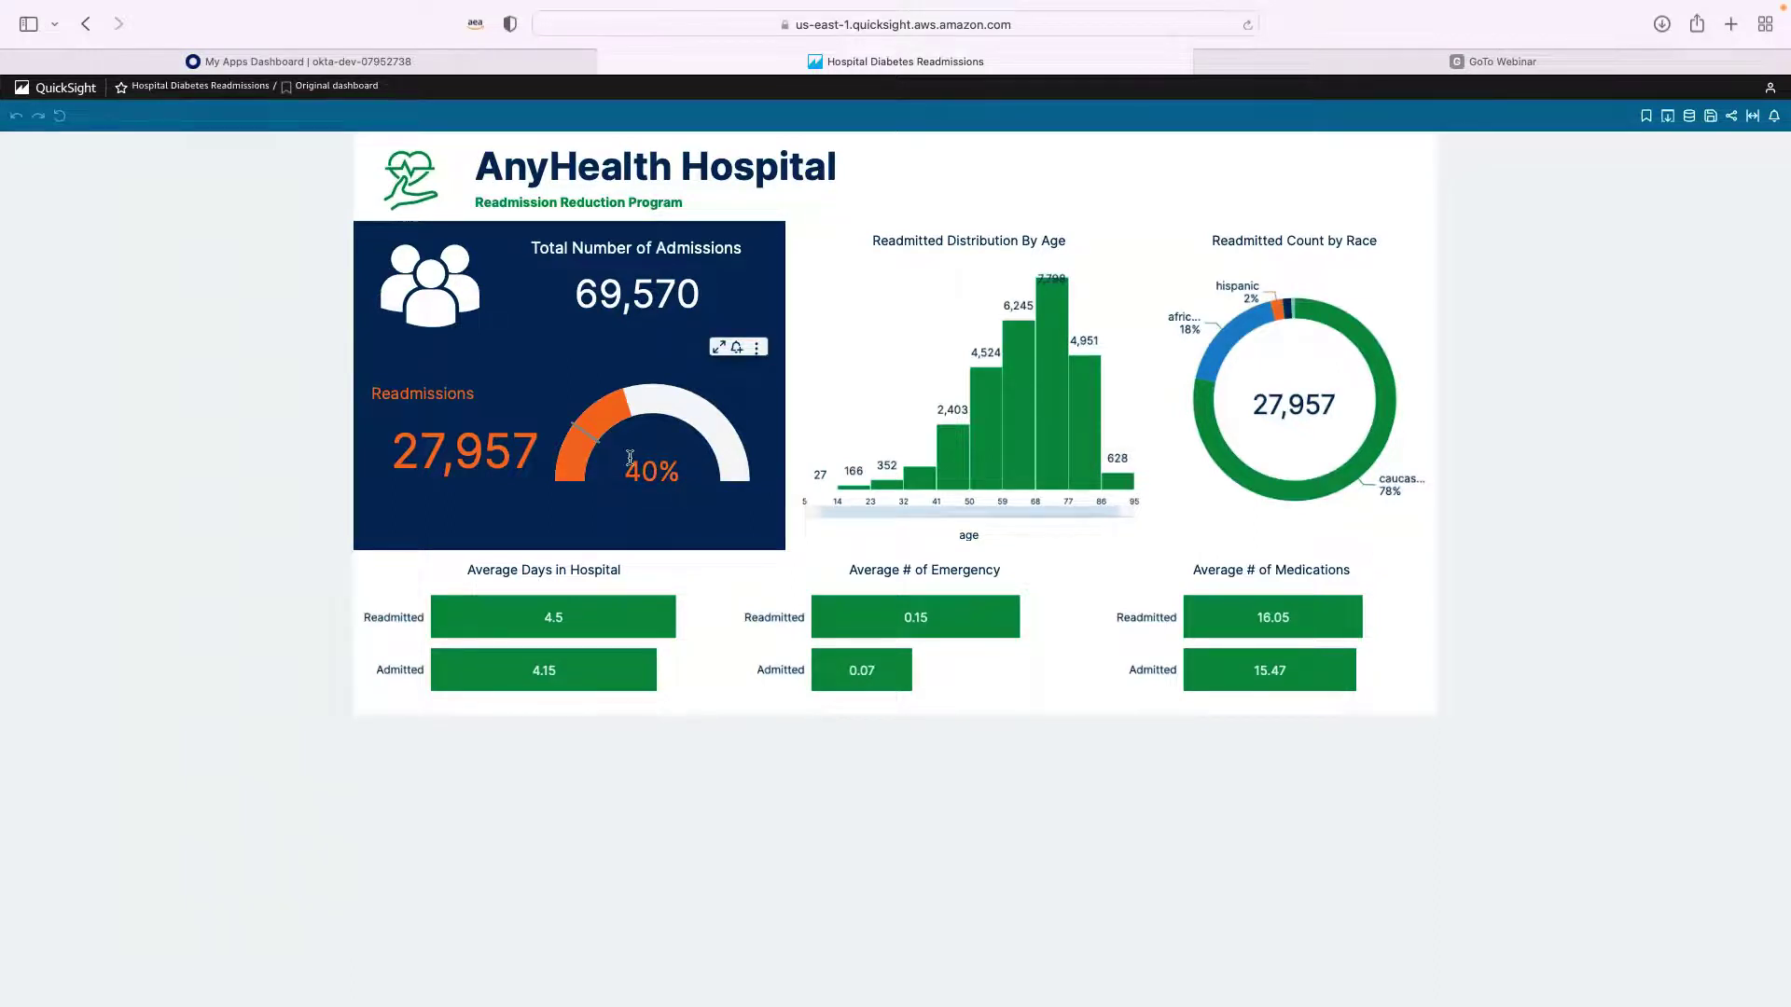
# Step: Filter the QuickSight Hospital Diabetes Readmissions dashboard by the 68 to 77 age bar, examine its visuals, and clear the filter
pyautogui.moveTo(590, 447)
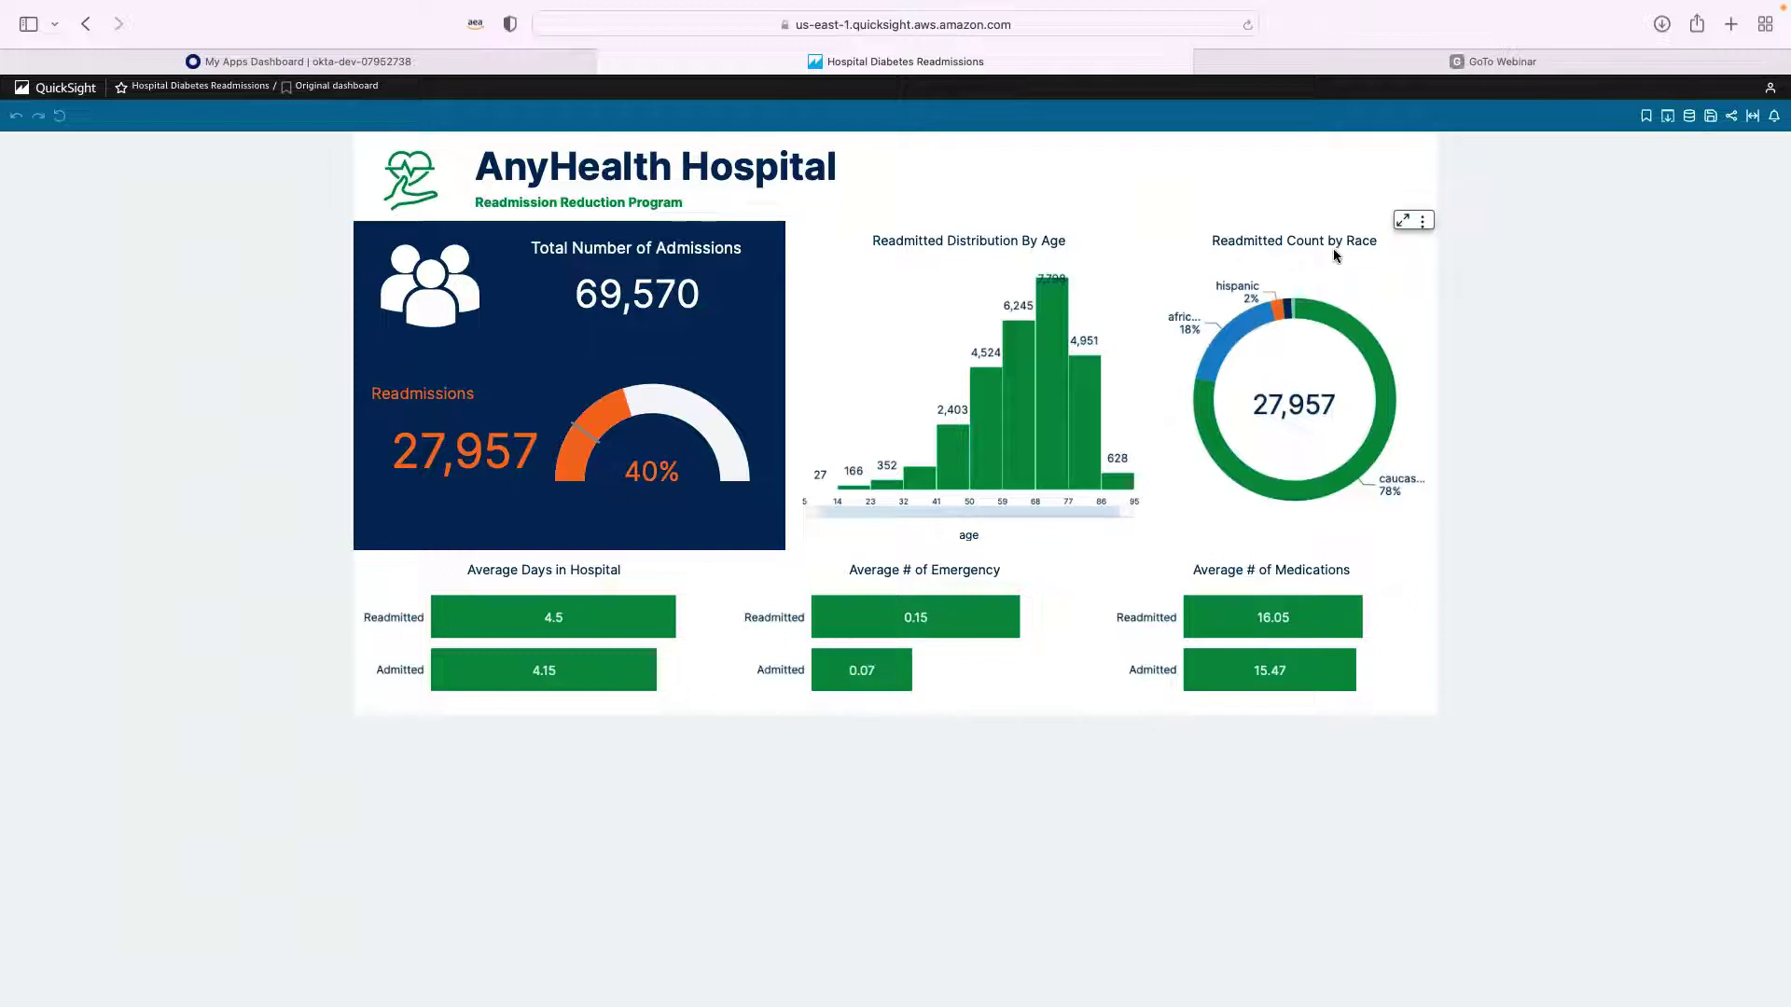
pyautogui.click(1052, 401)
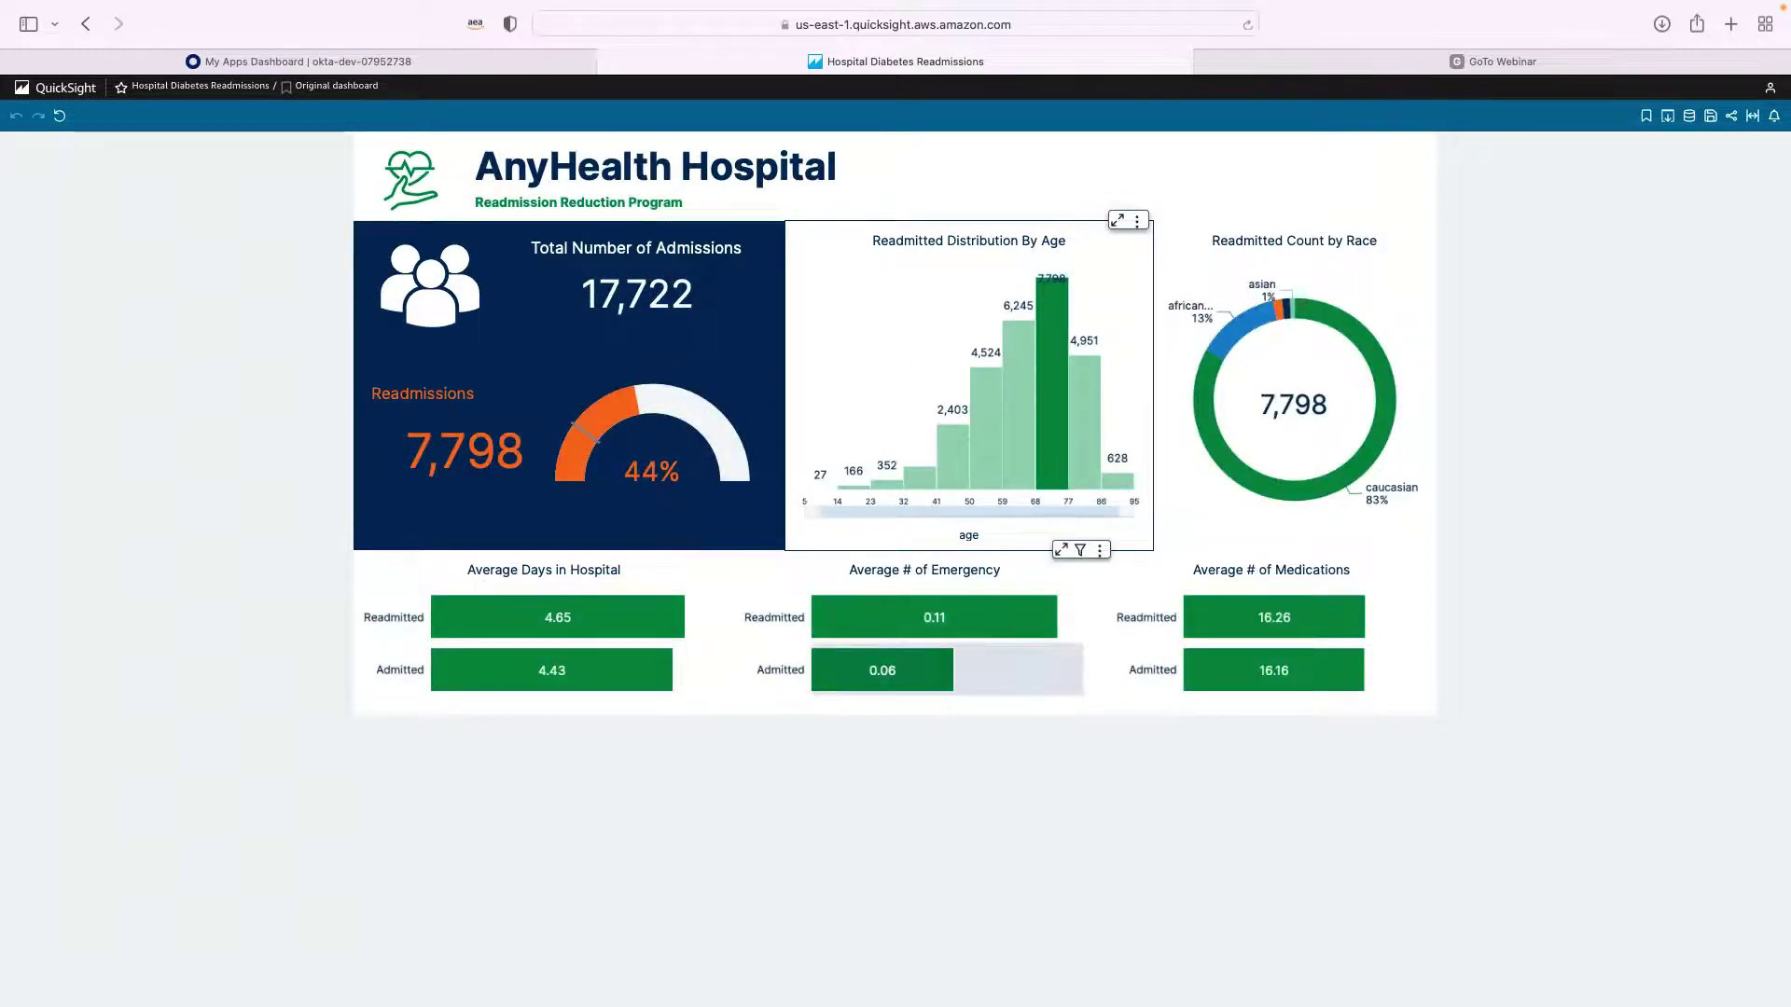
pyautogui.moveTo(1073, 443)
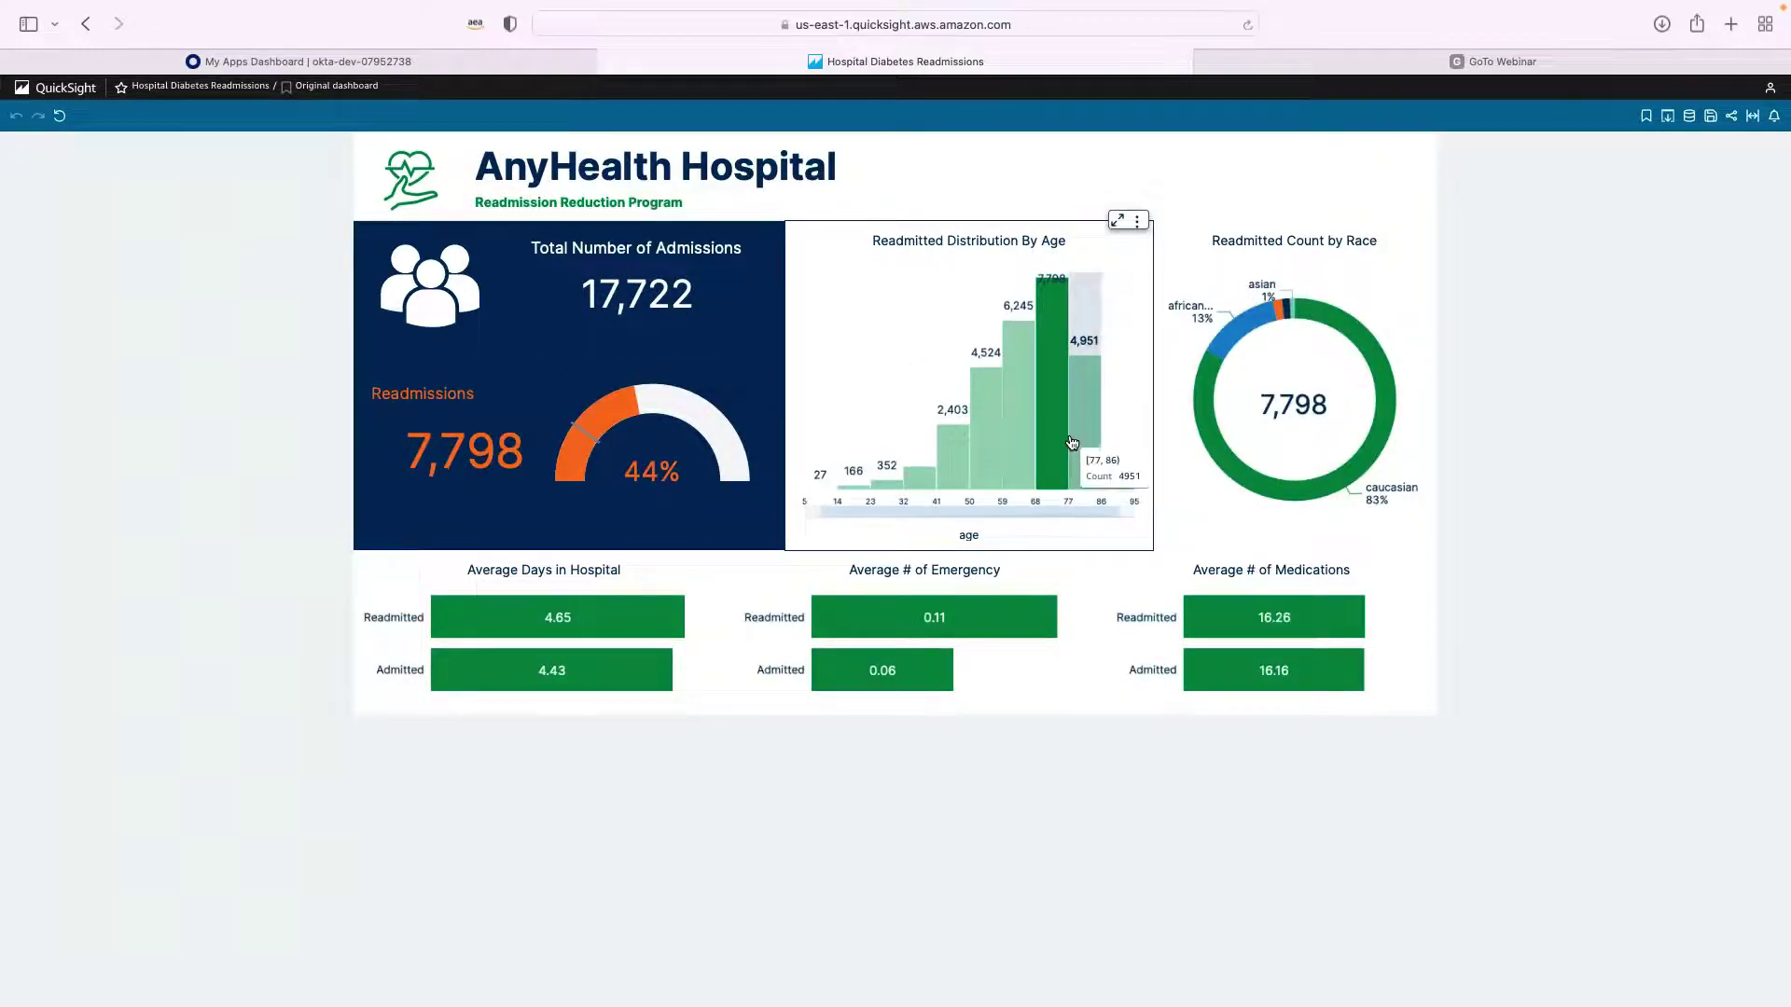
pyautogui.moveTo(1055, 362)
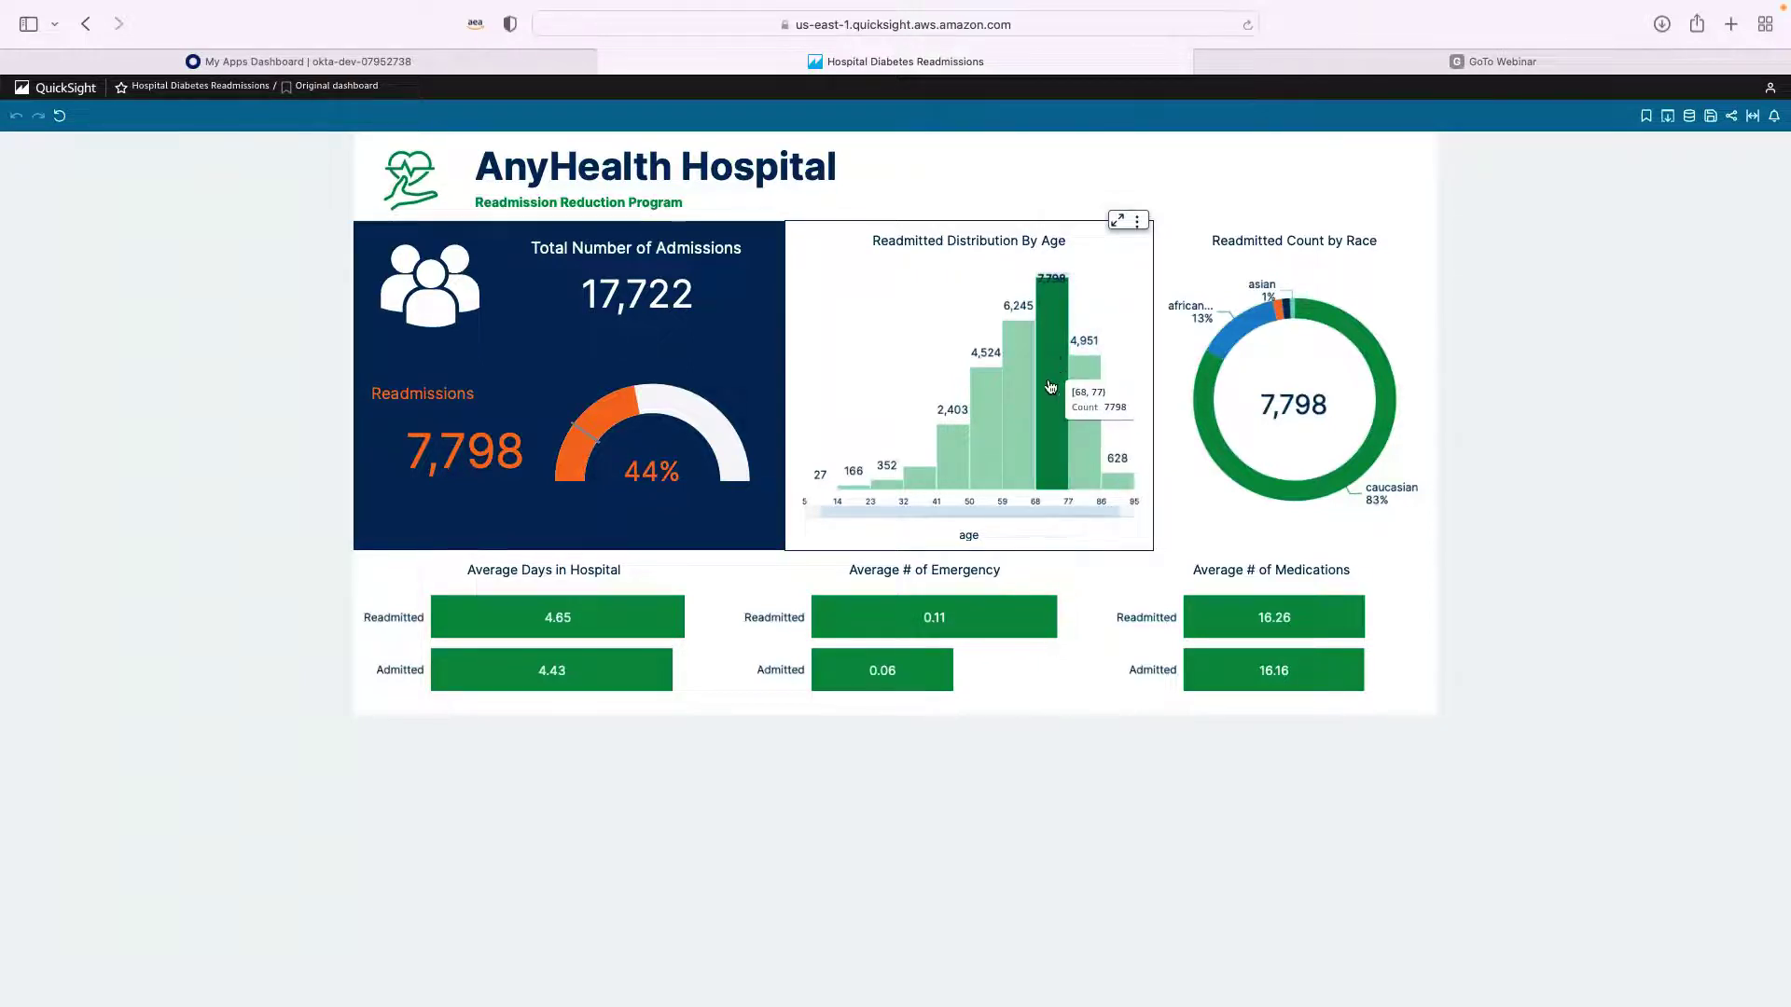
pyautogui.click(1052, 386)
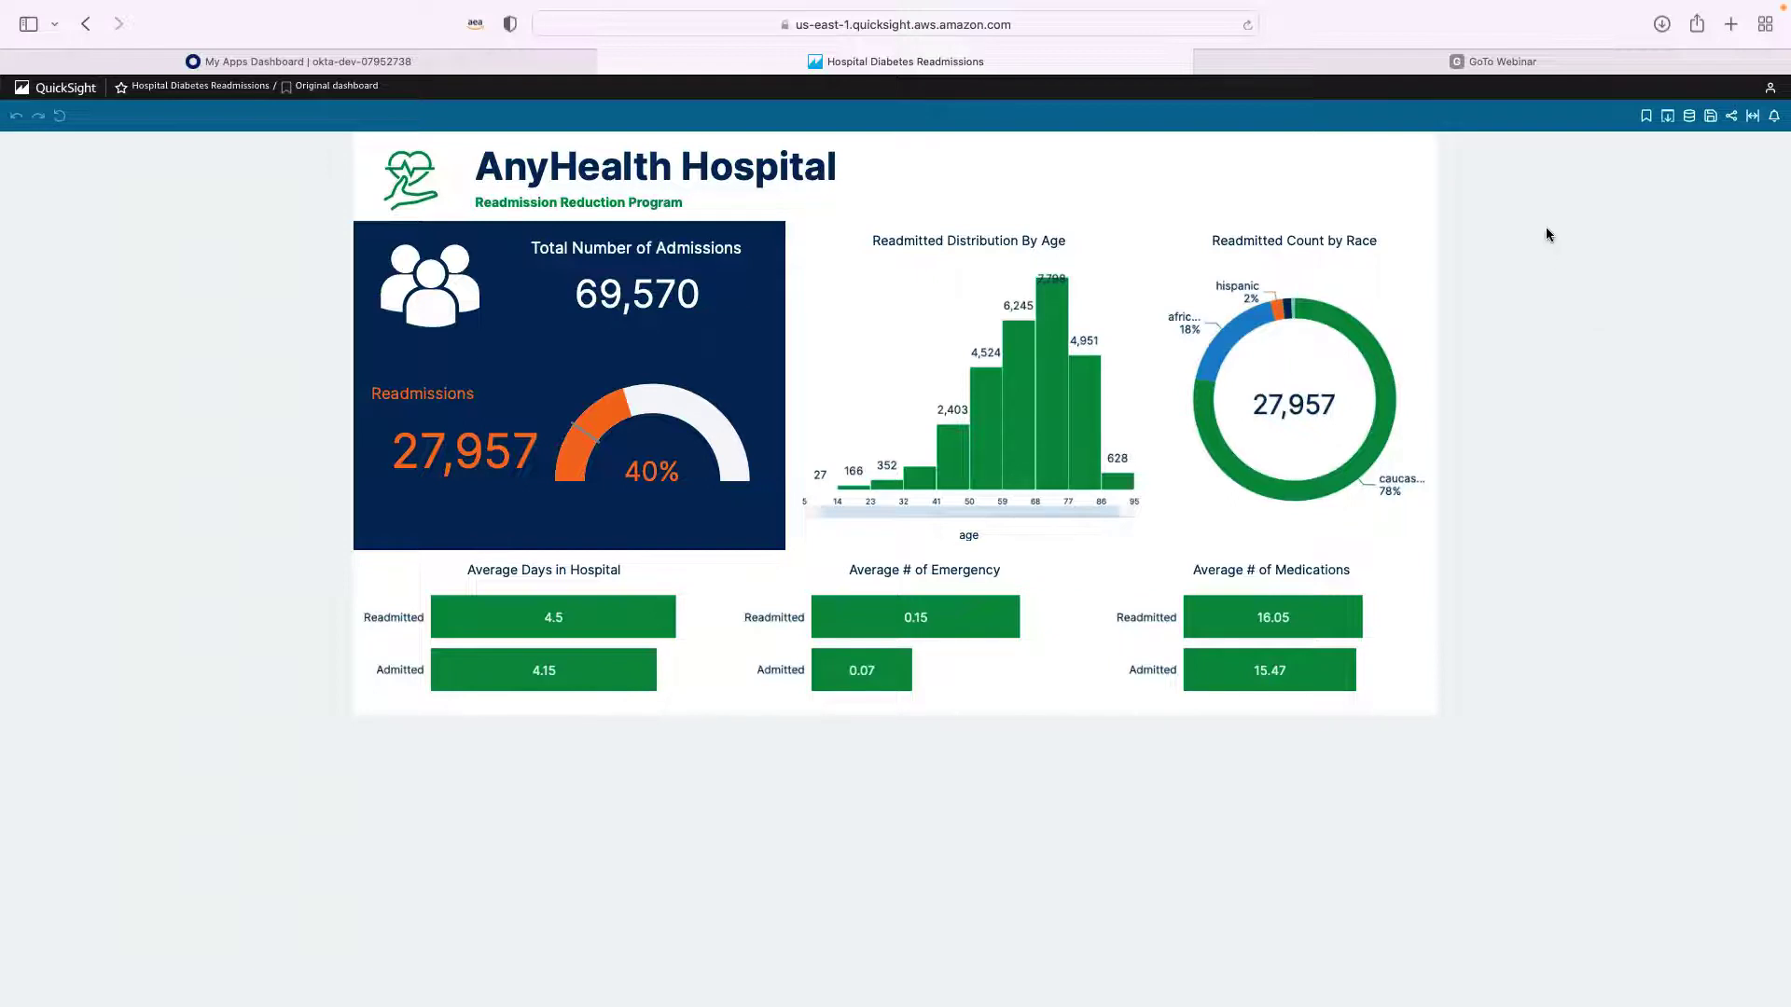
# Step: Open the QuickSight account's security and permissions settings and check the AWS services access, including Amazon SageMaker
pyautogui.click(1770, 87)
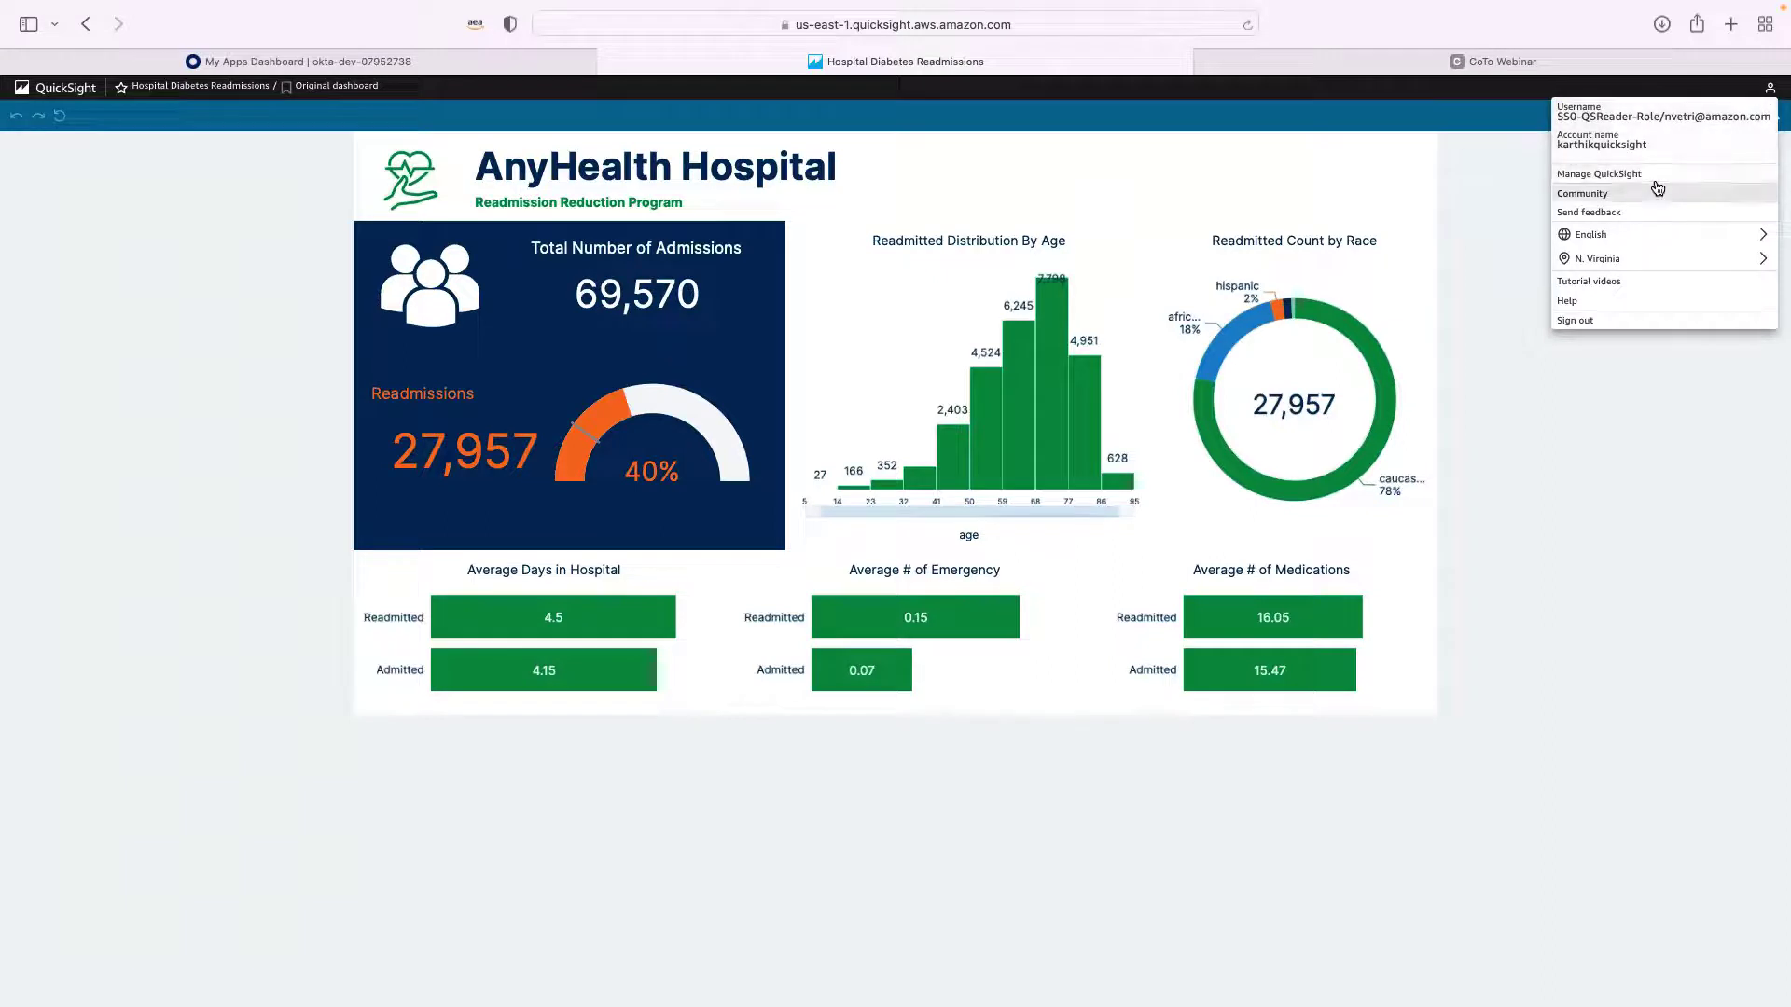
pyautogui.click(1598, 173)
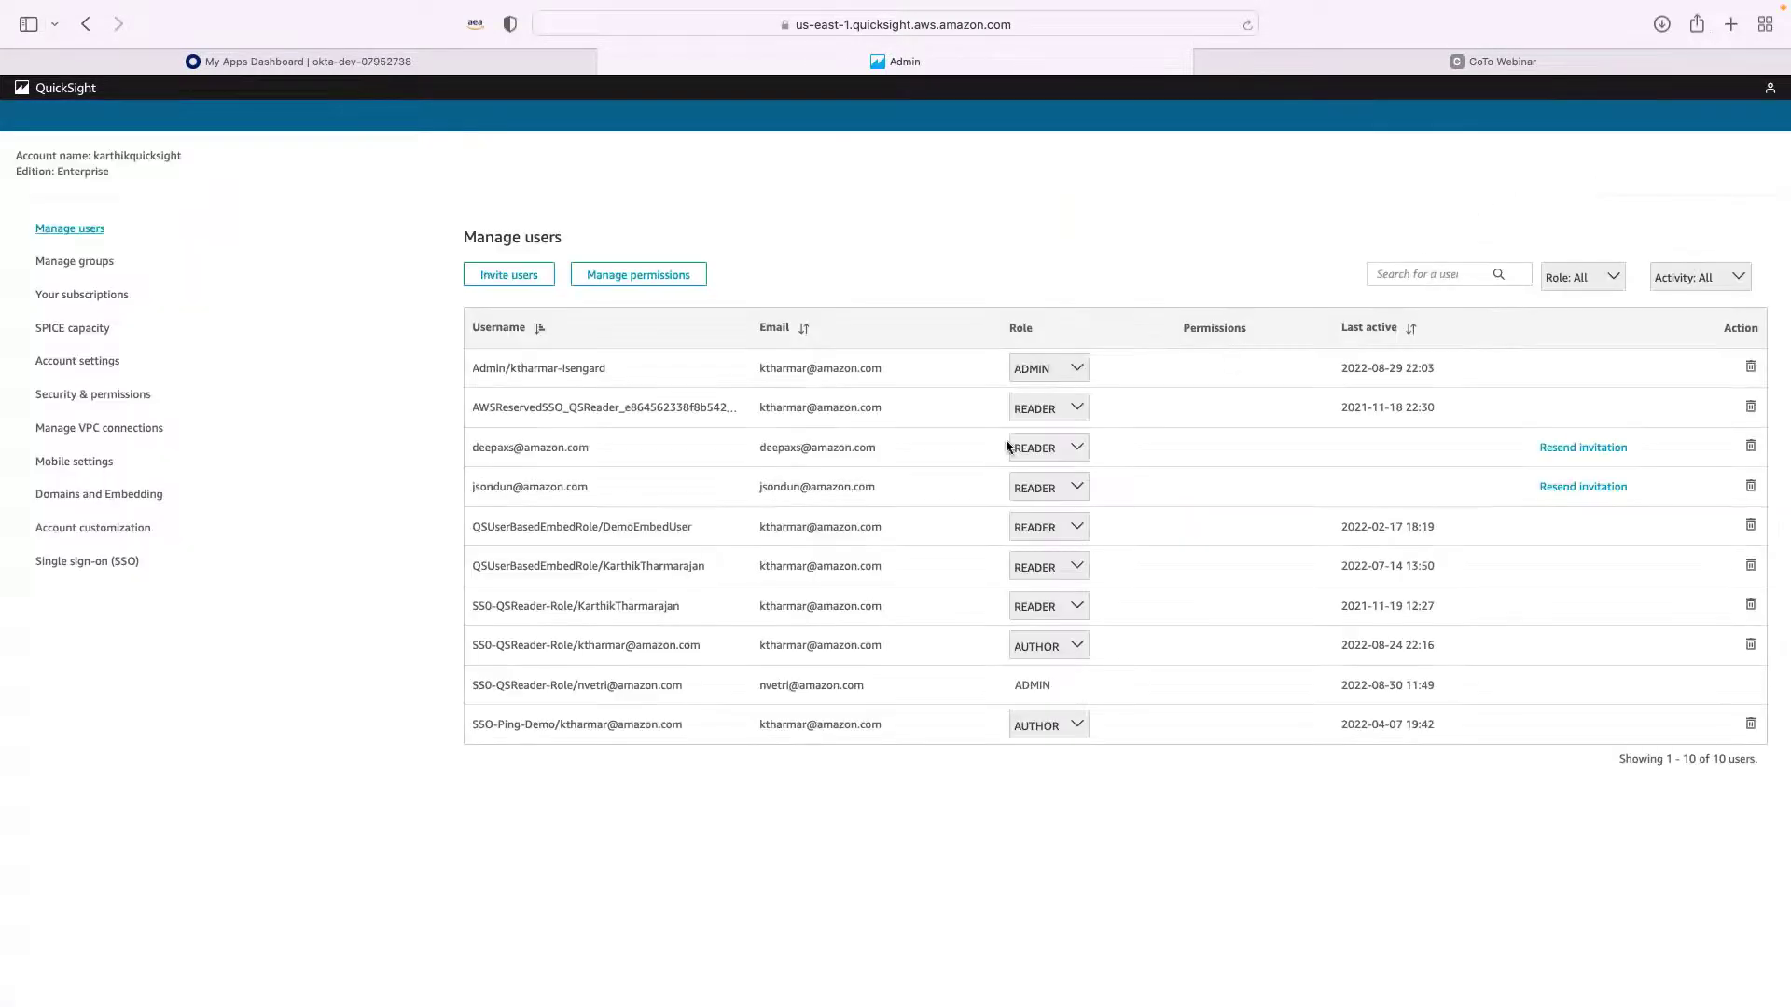
pyautogui.click(73, 398)
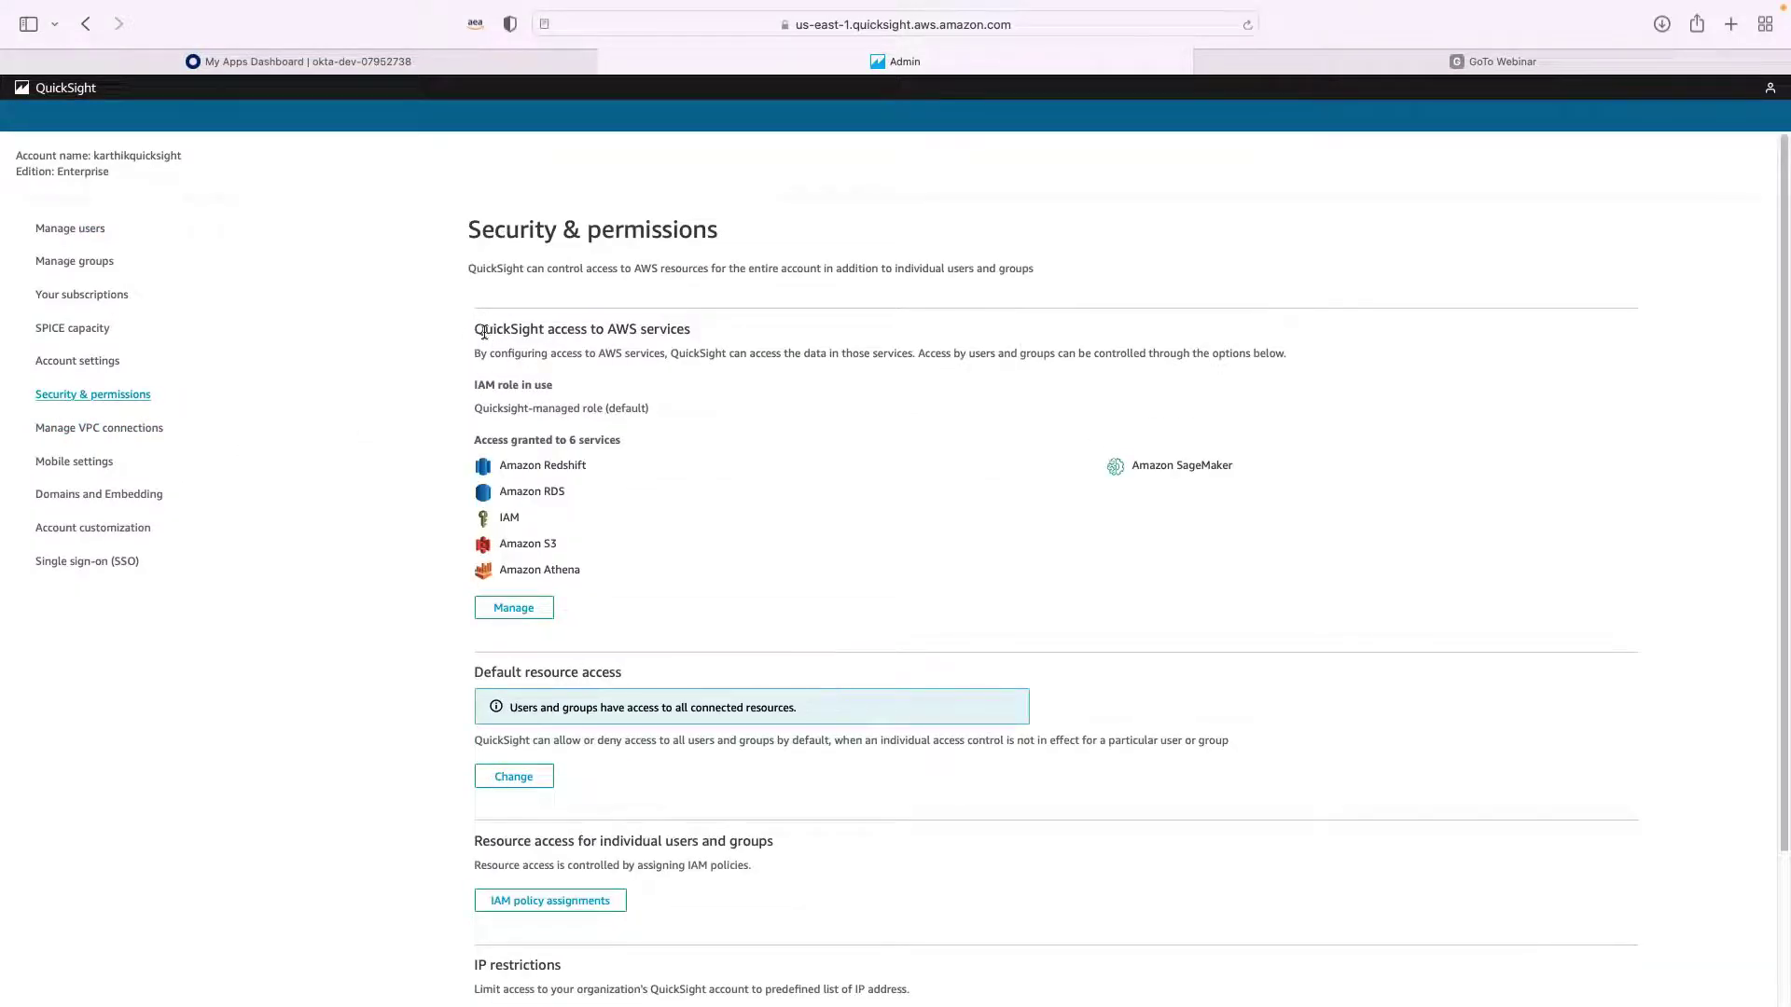
pyautogui.moveTo(484, 332); pyautogui.dragTo(707, 330)
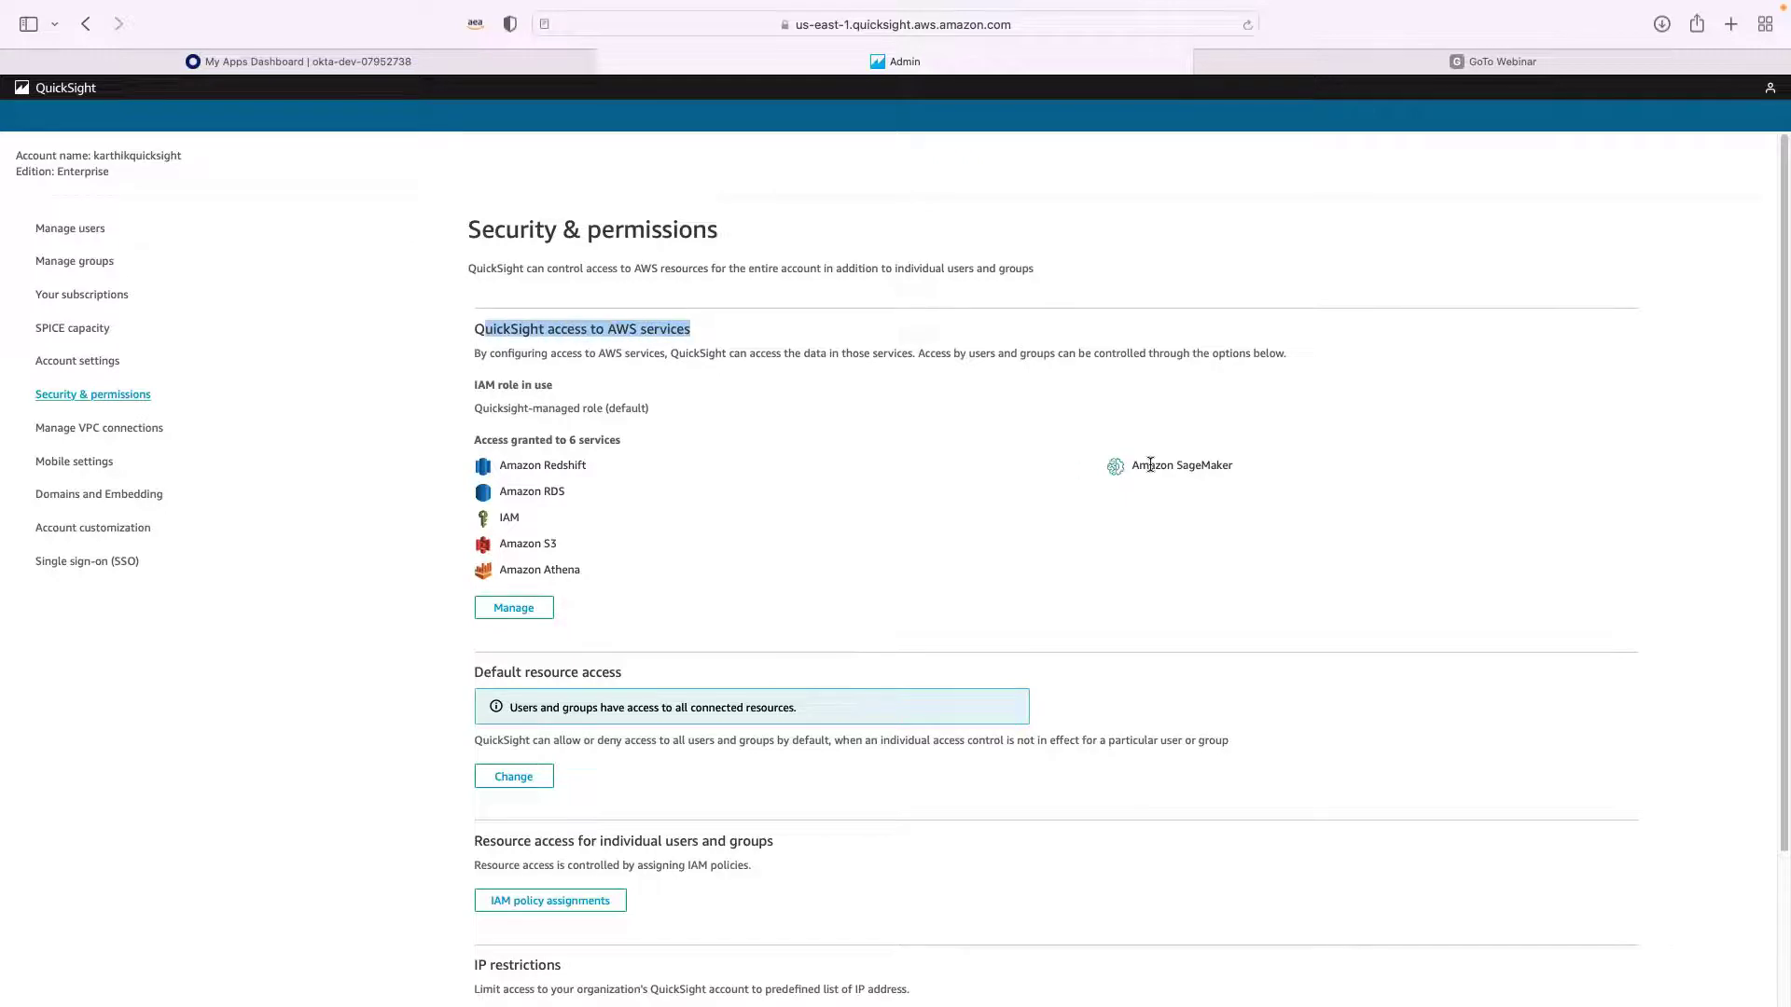
pyautogui.moveTo(1246, 466); pyautogui.dragTo(1126, 467)
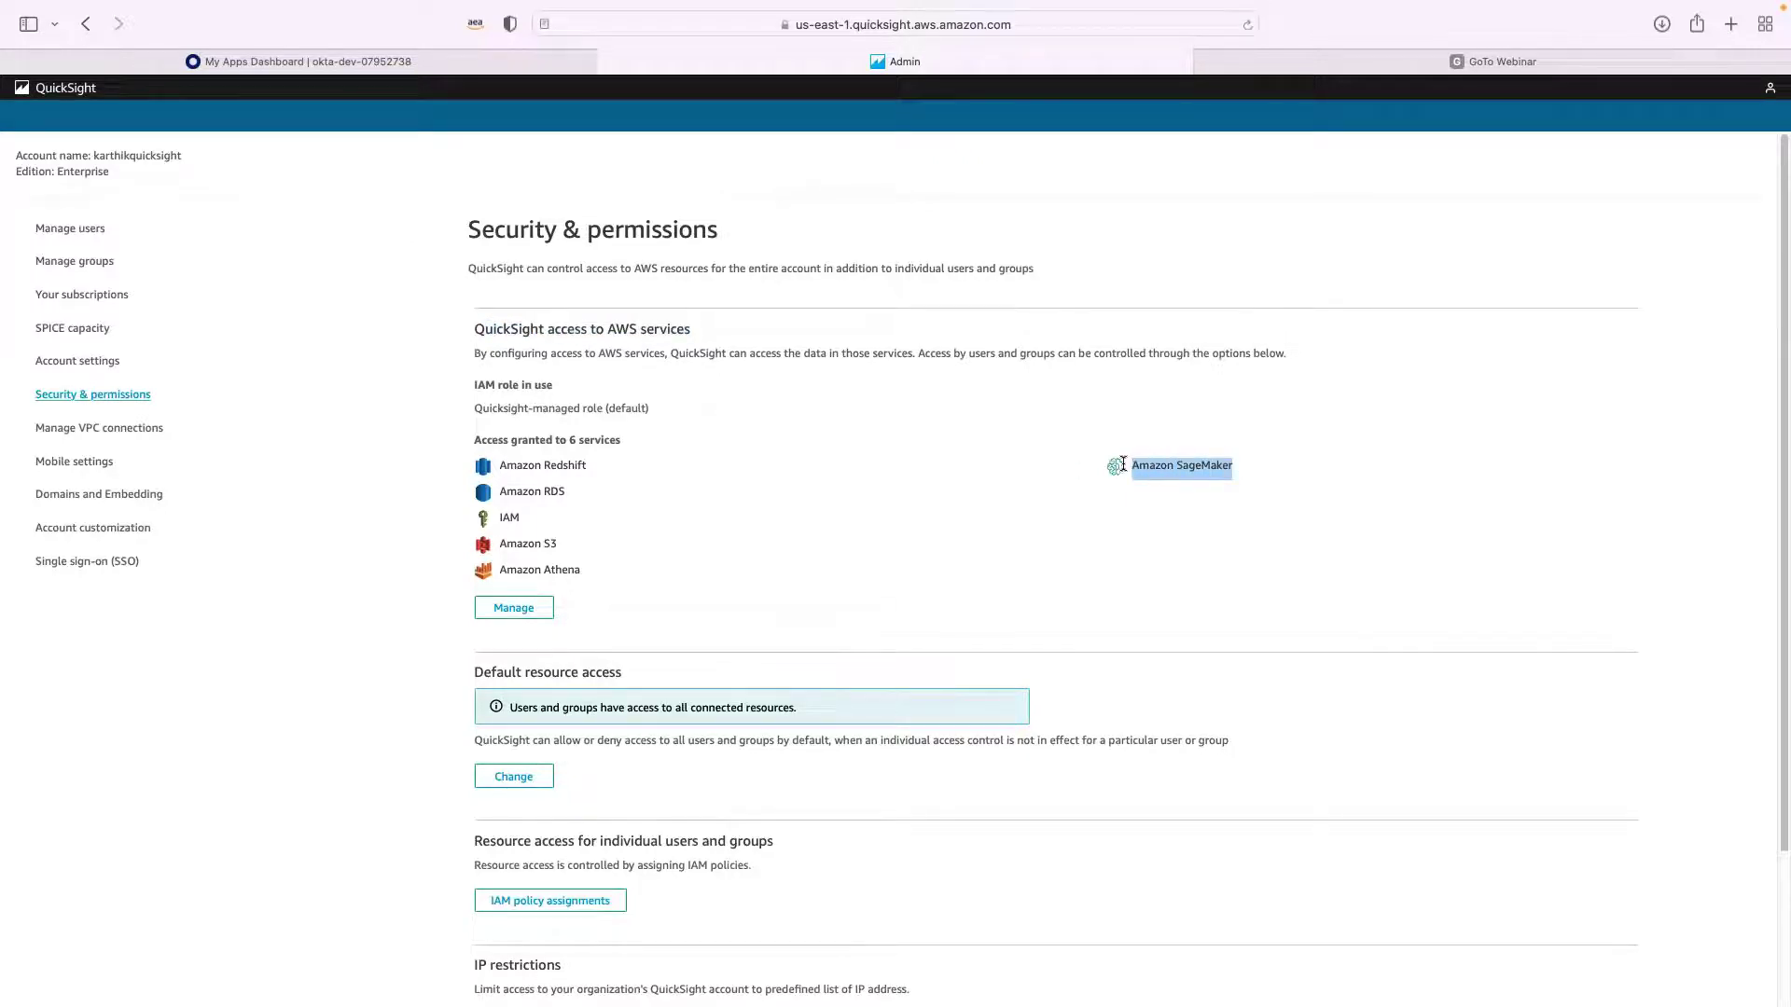
pyautogui.click(1225, 469)
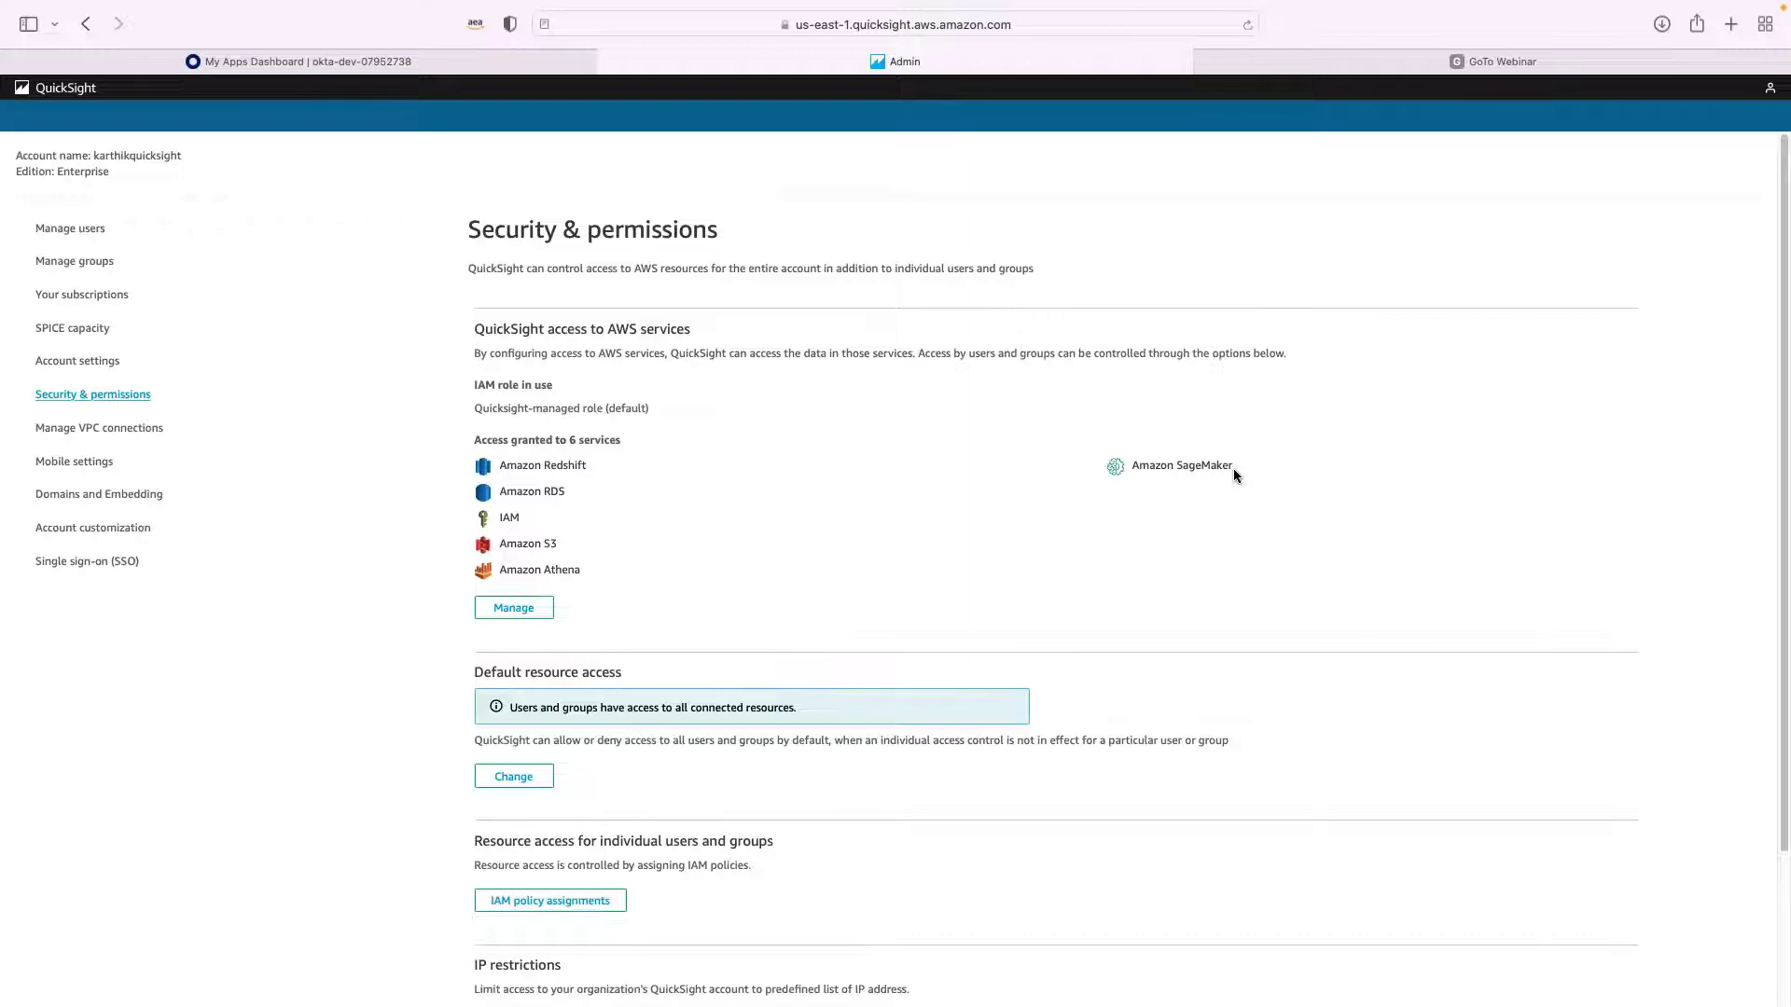
# Step: Create a new QuickSight dataset by uploading diabetic-readmission.csv and open it for editing settings and preparing data
pyautogui.click(70, 91)
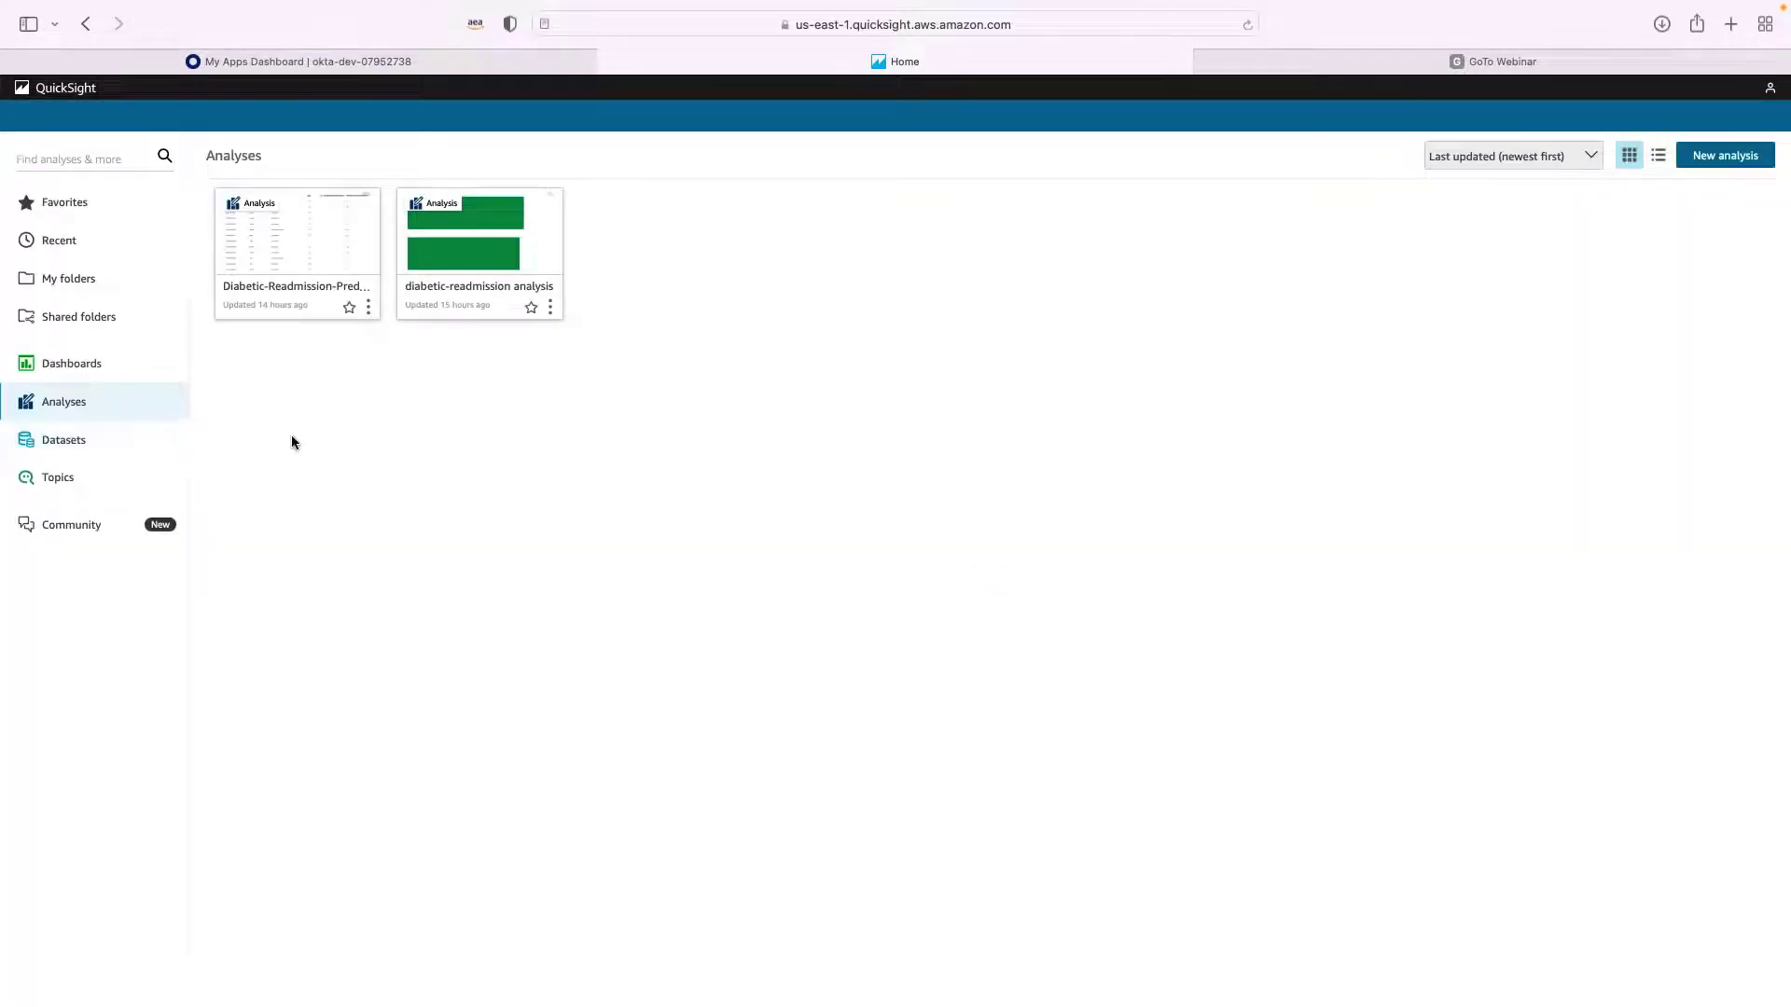
pyautogui.click(113, 450)
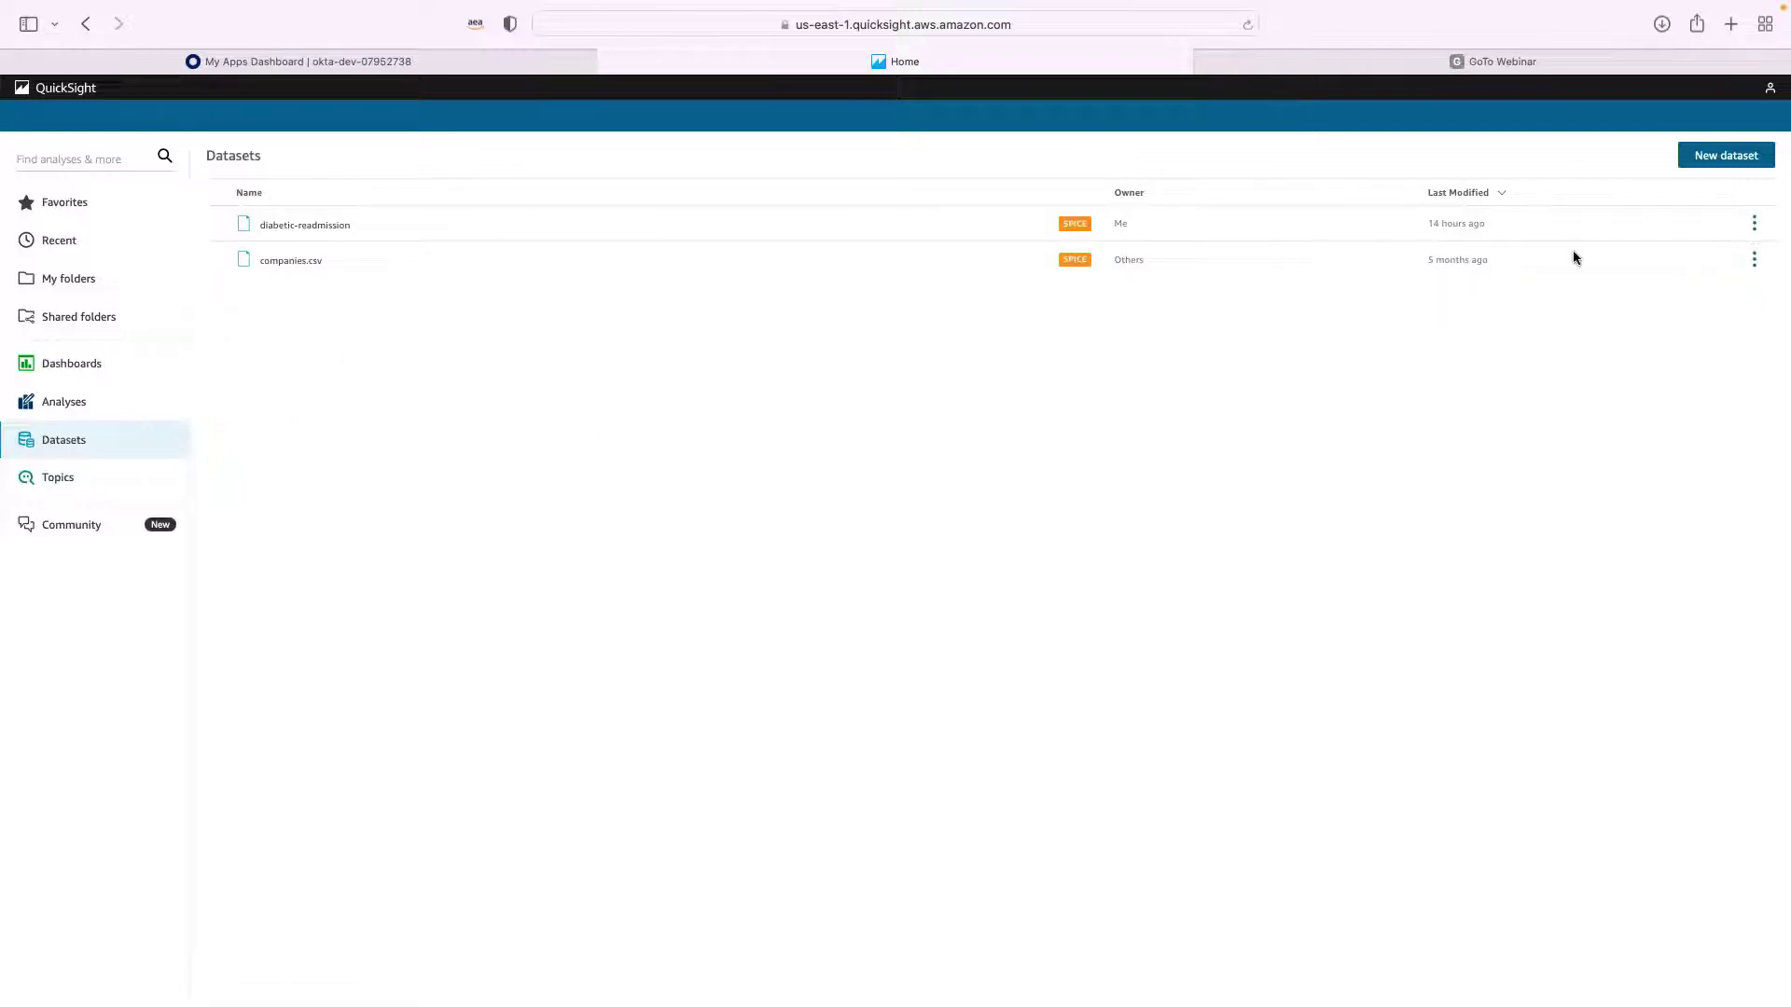
pyautogui.click(1721, 158)
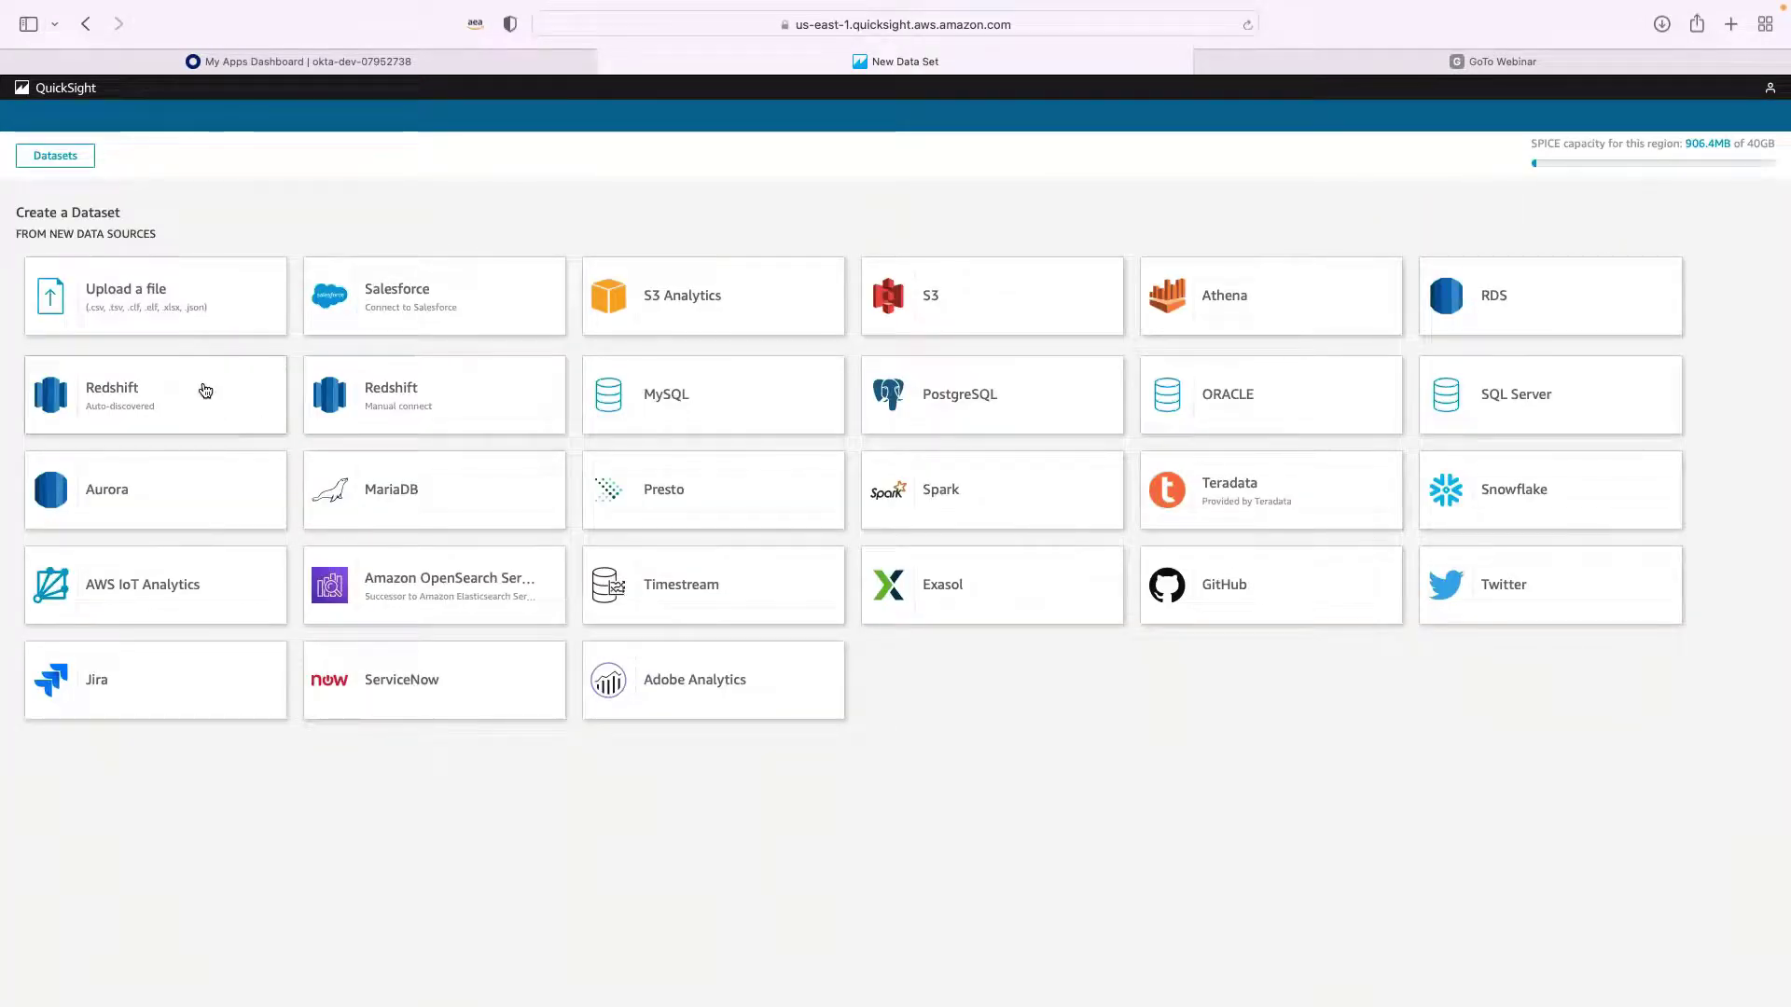
pyautogui.click(179, 305)
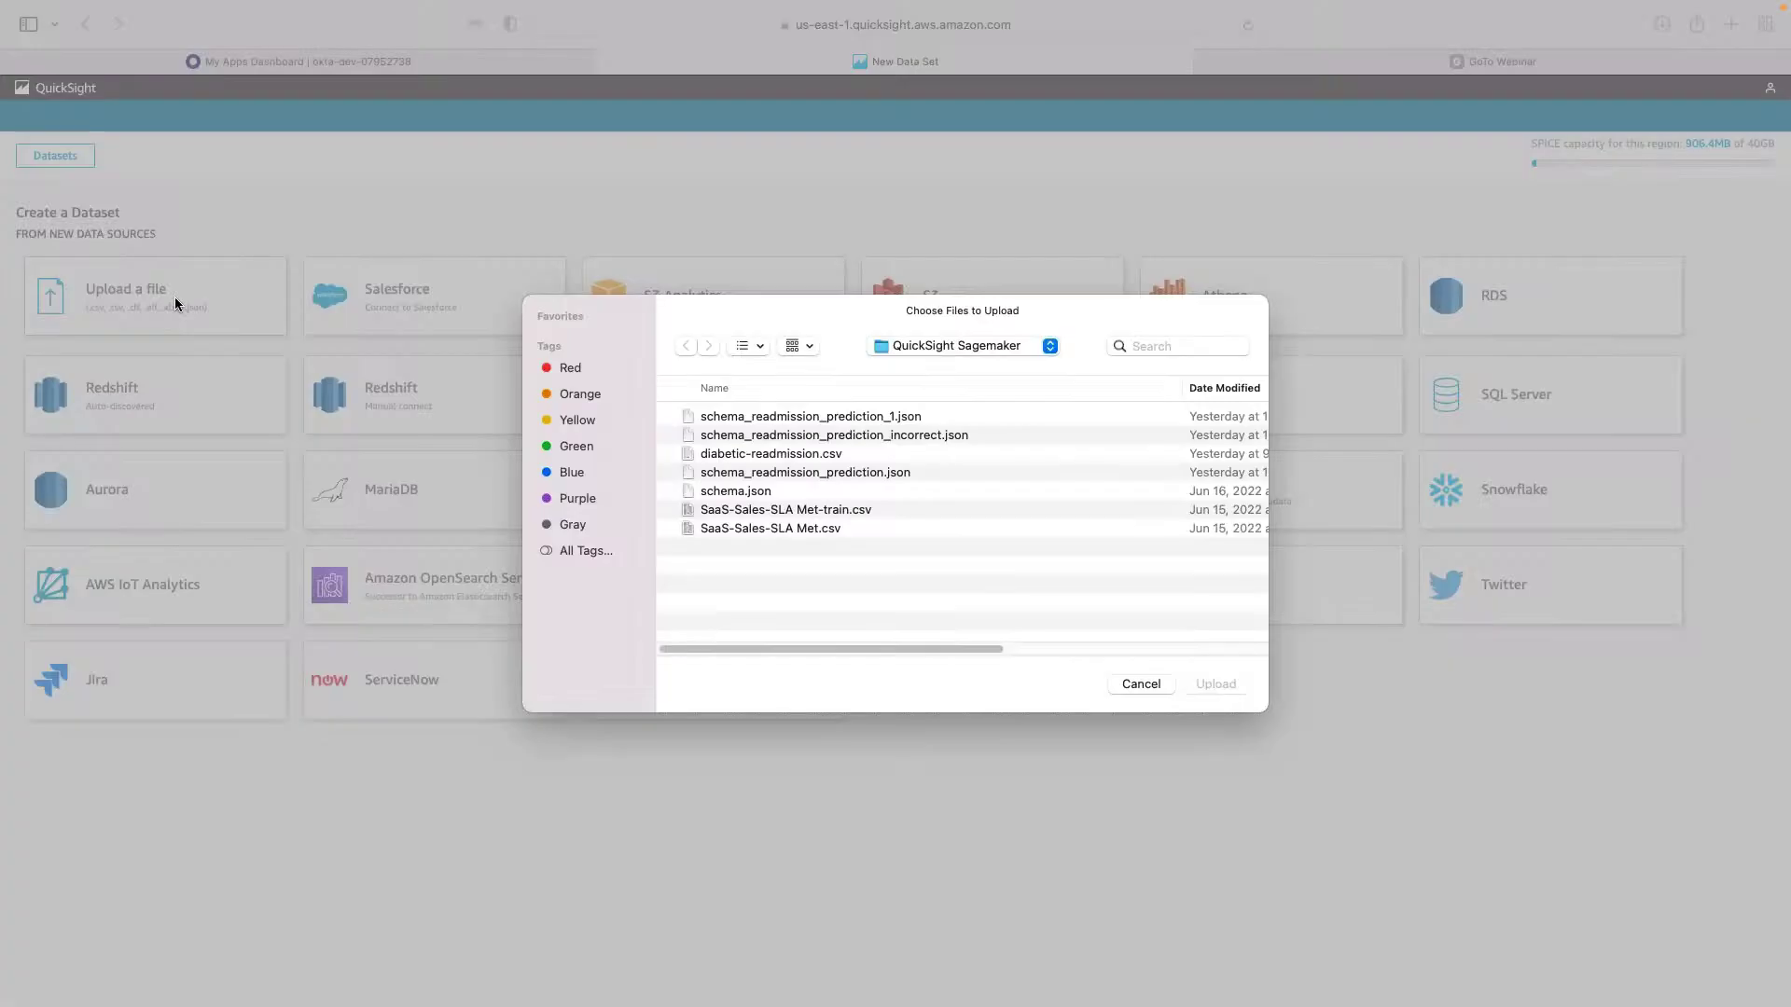
pyautogui.click(825, 458)
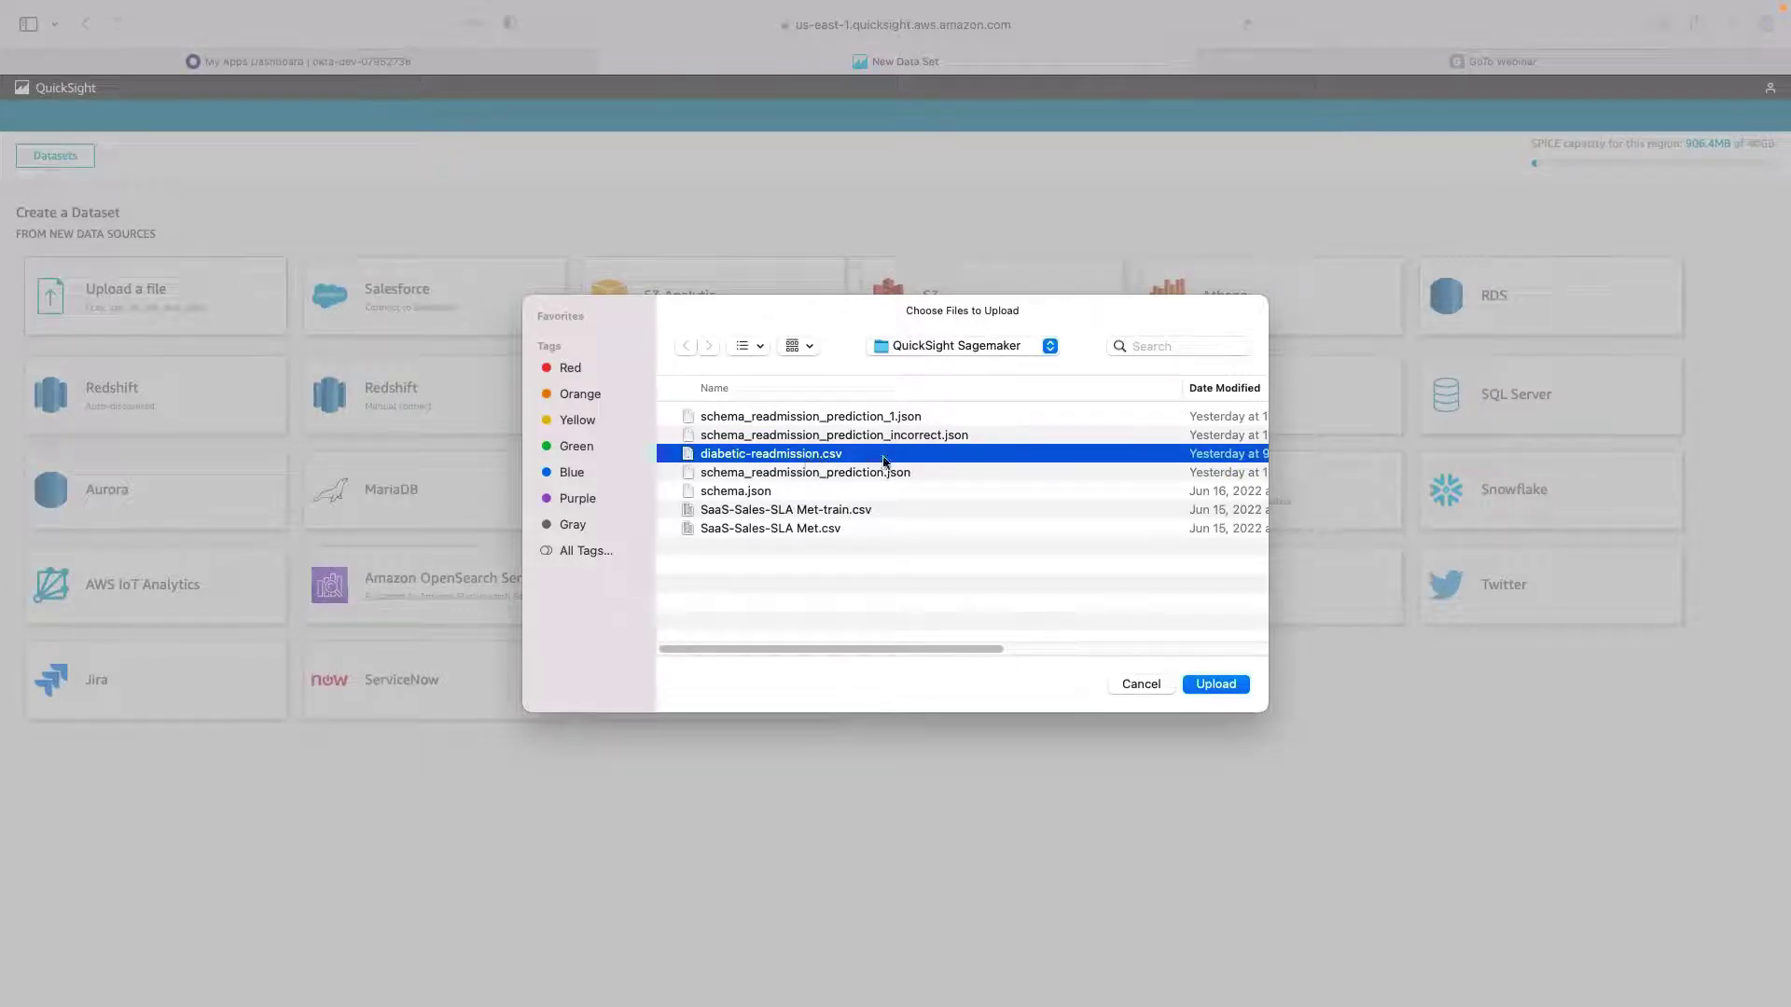
pyautogui.click(1208, 685)
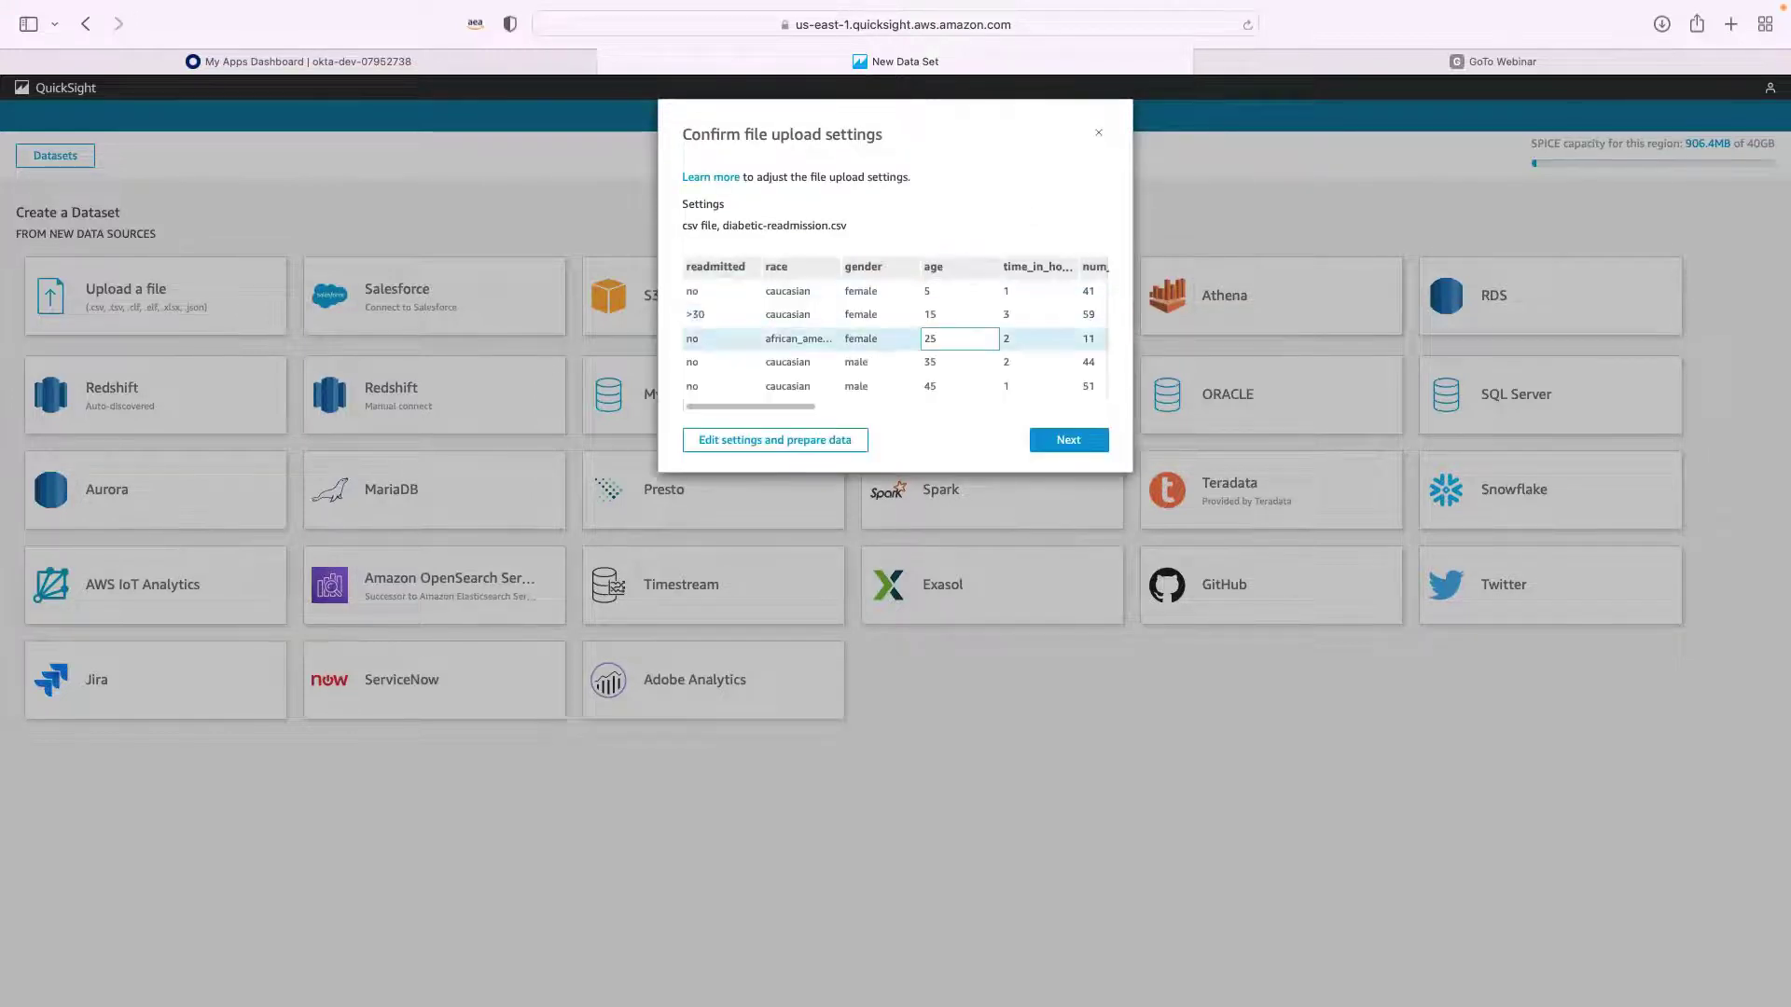
pyautogui.click(787, 443)
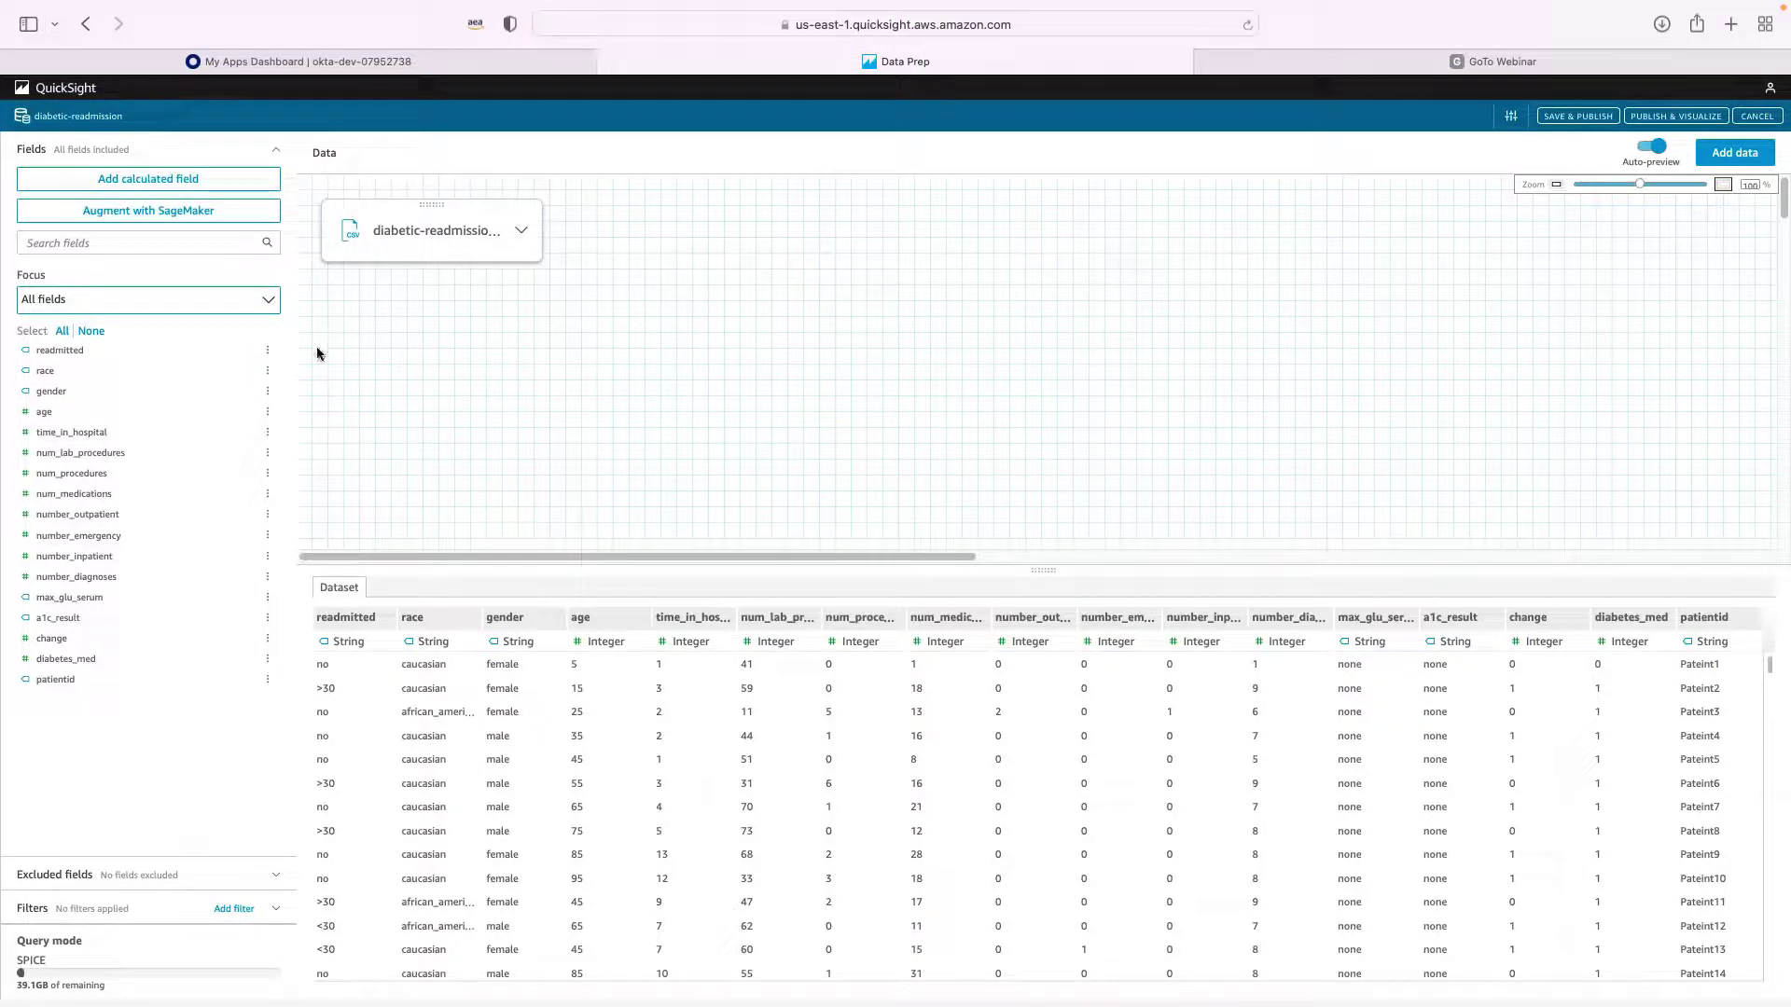
pyautogui.click(169, 218)
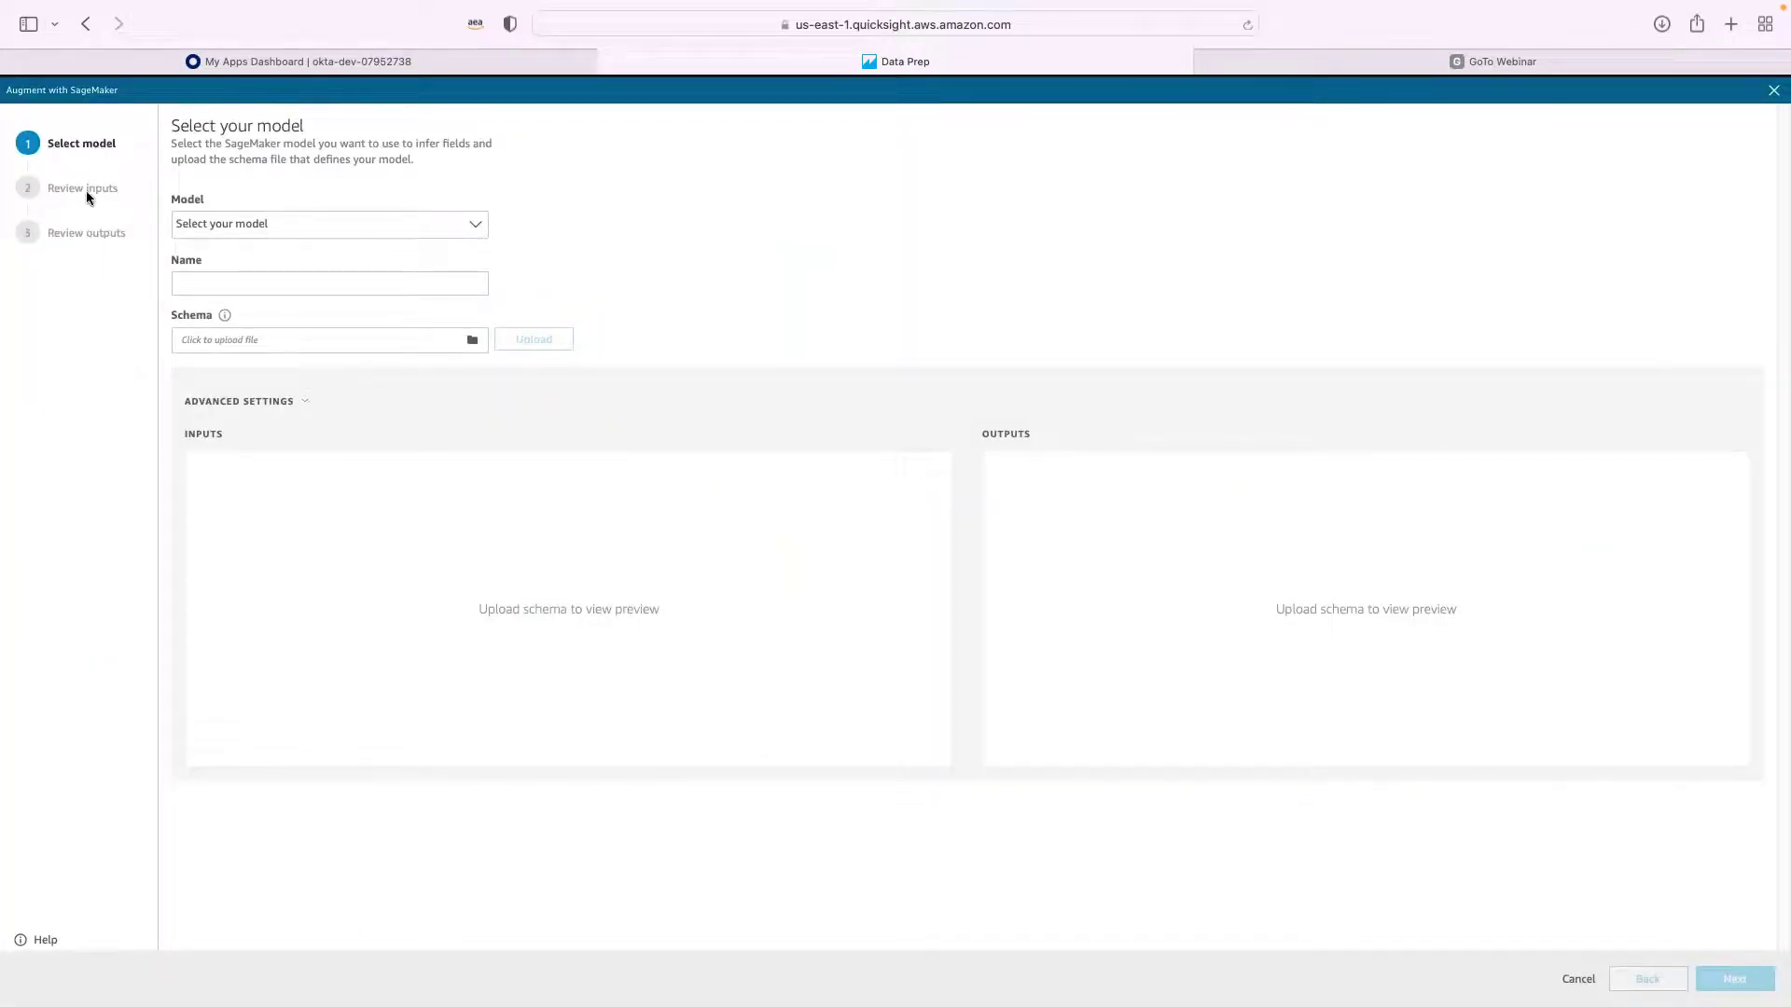
pyautogui.click(281, 234)
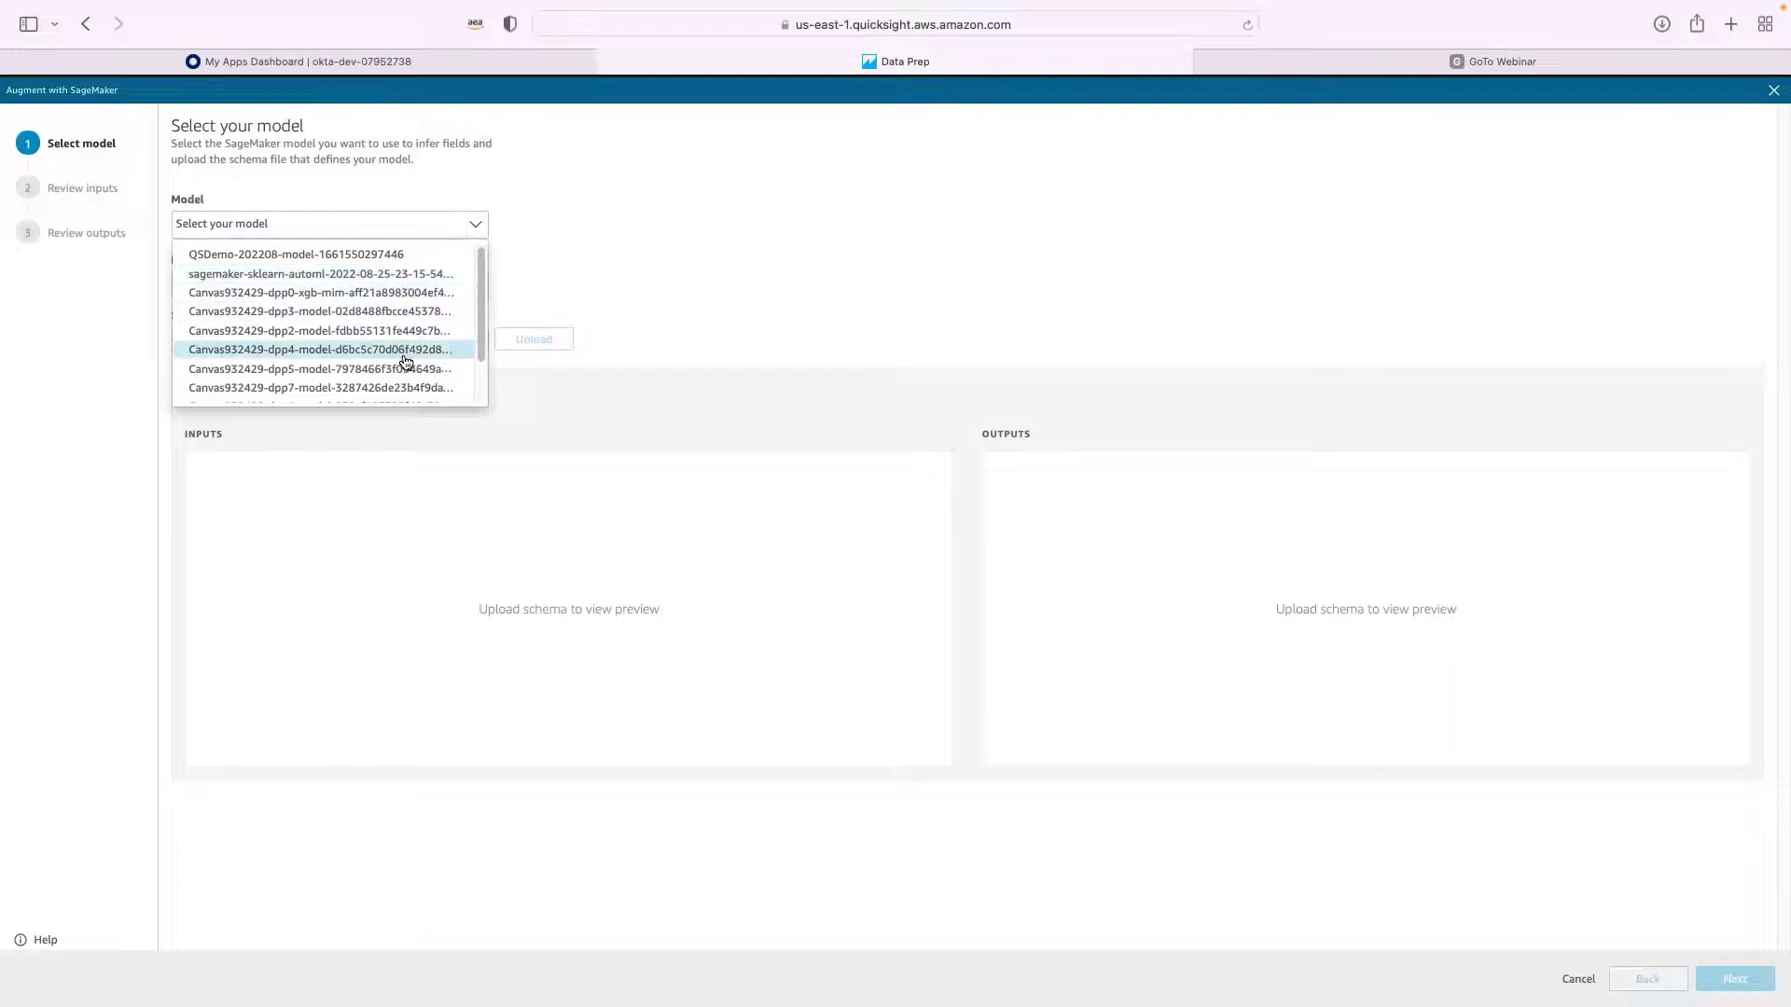
pyautogui.scroll(-2, 404, 357)
pyautogui.scroll(3, 448, 299)
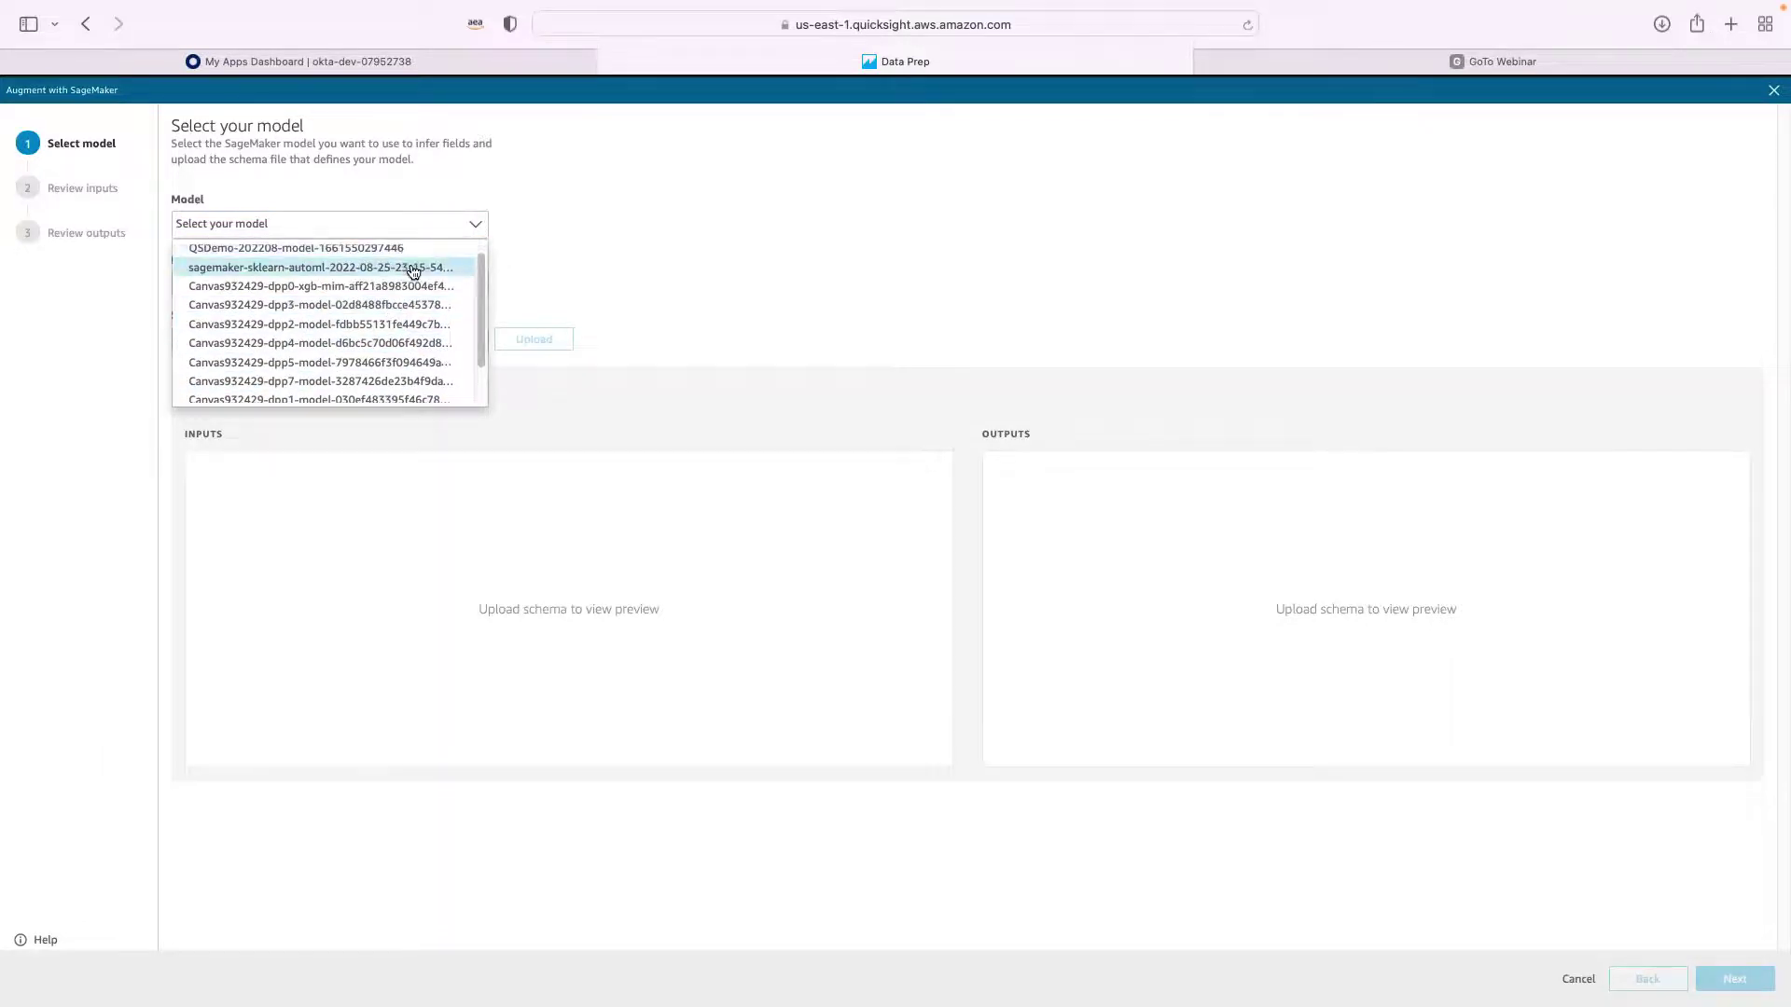
pyautogui.scroll(1, 411, 278)
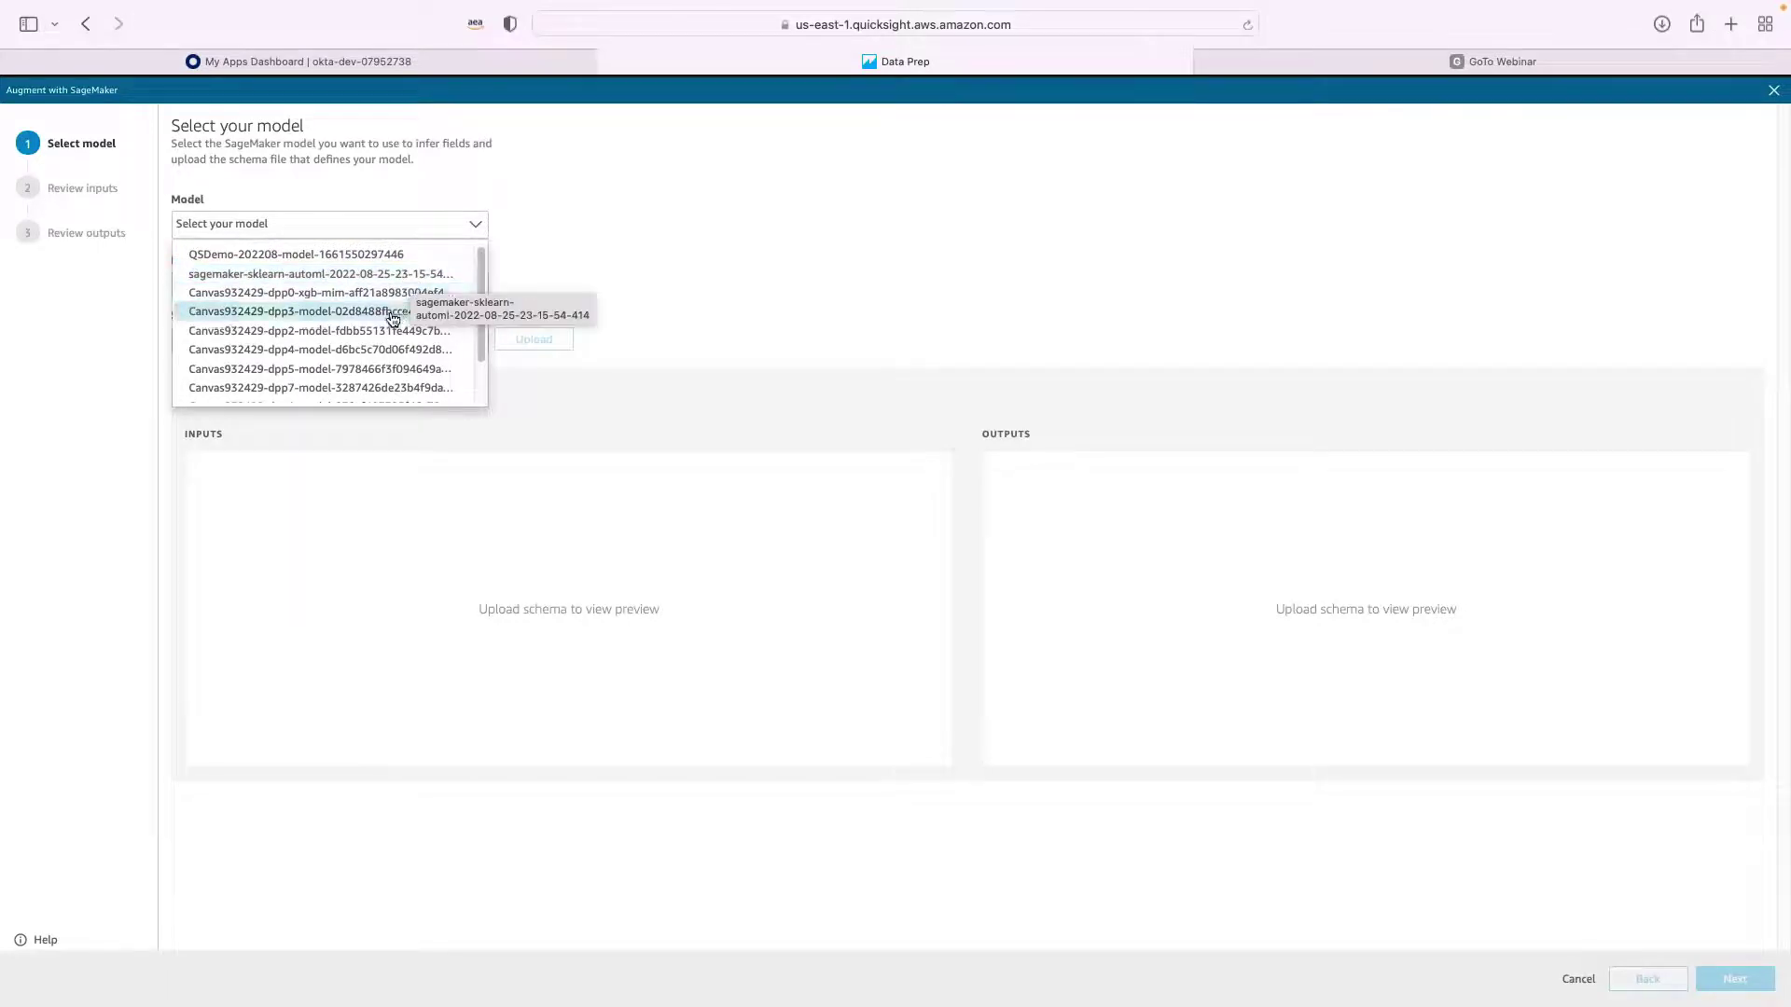
pyautogui.click(346, 332)
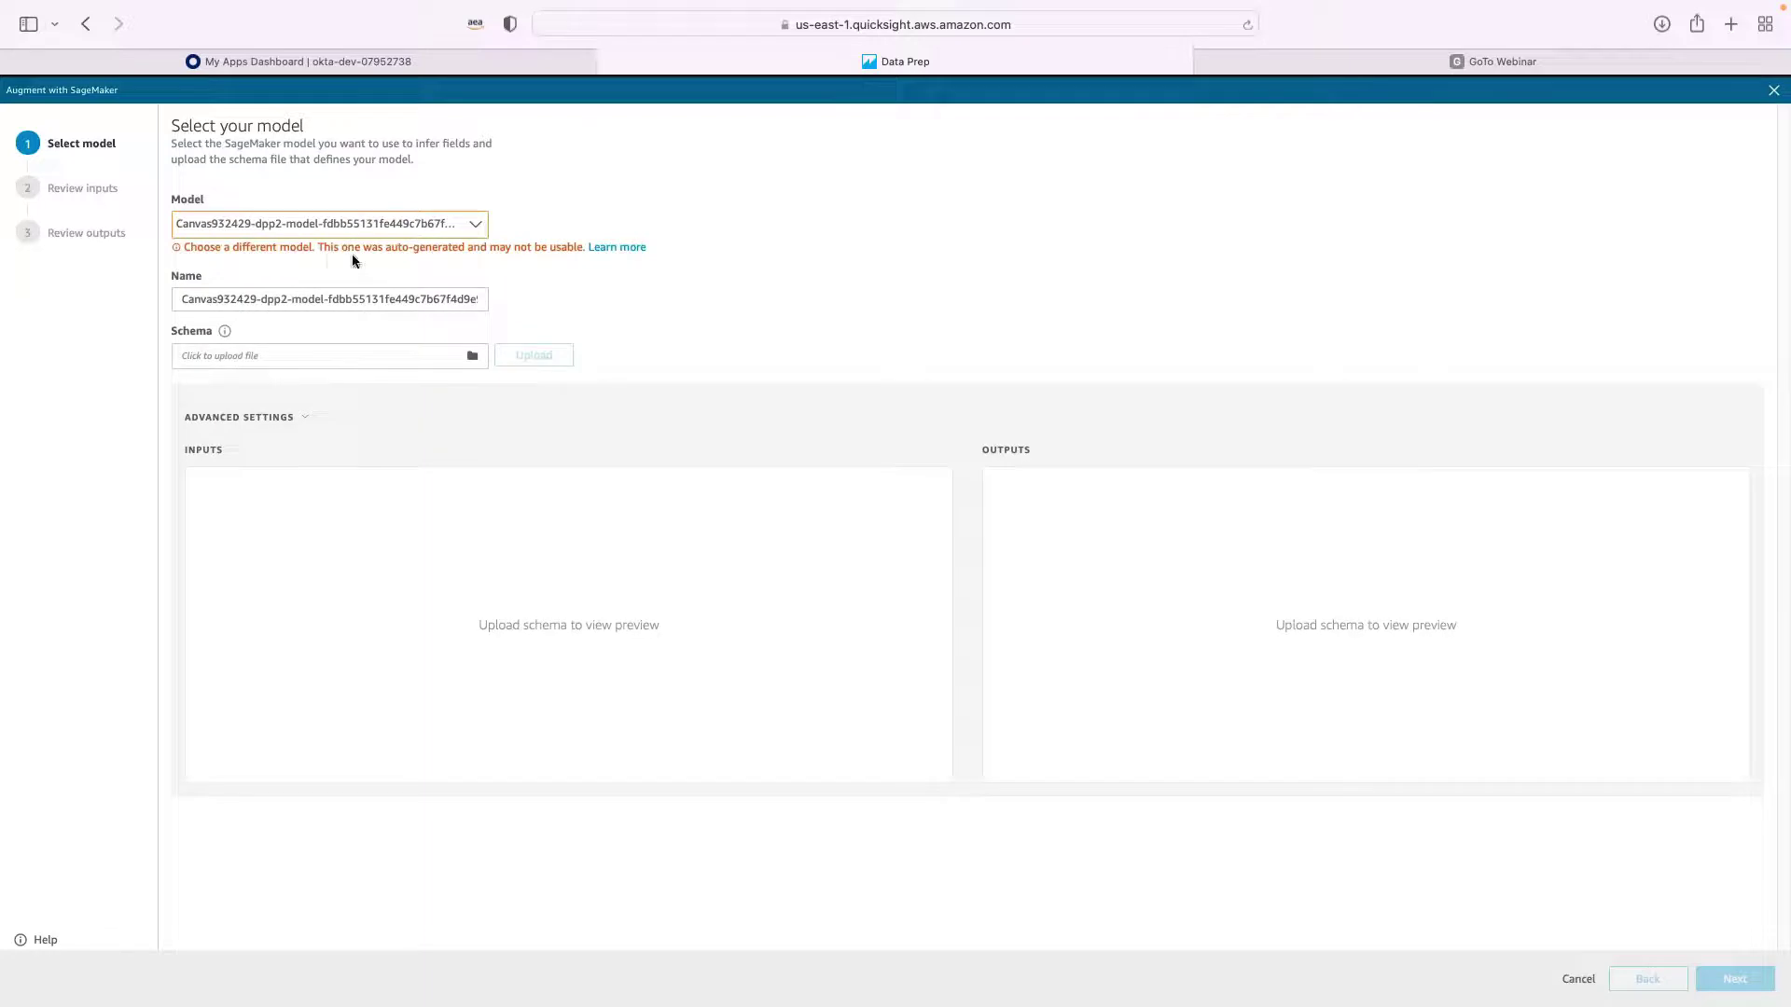
pyautogui.click(475, 224)
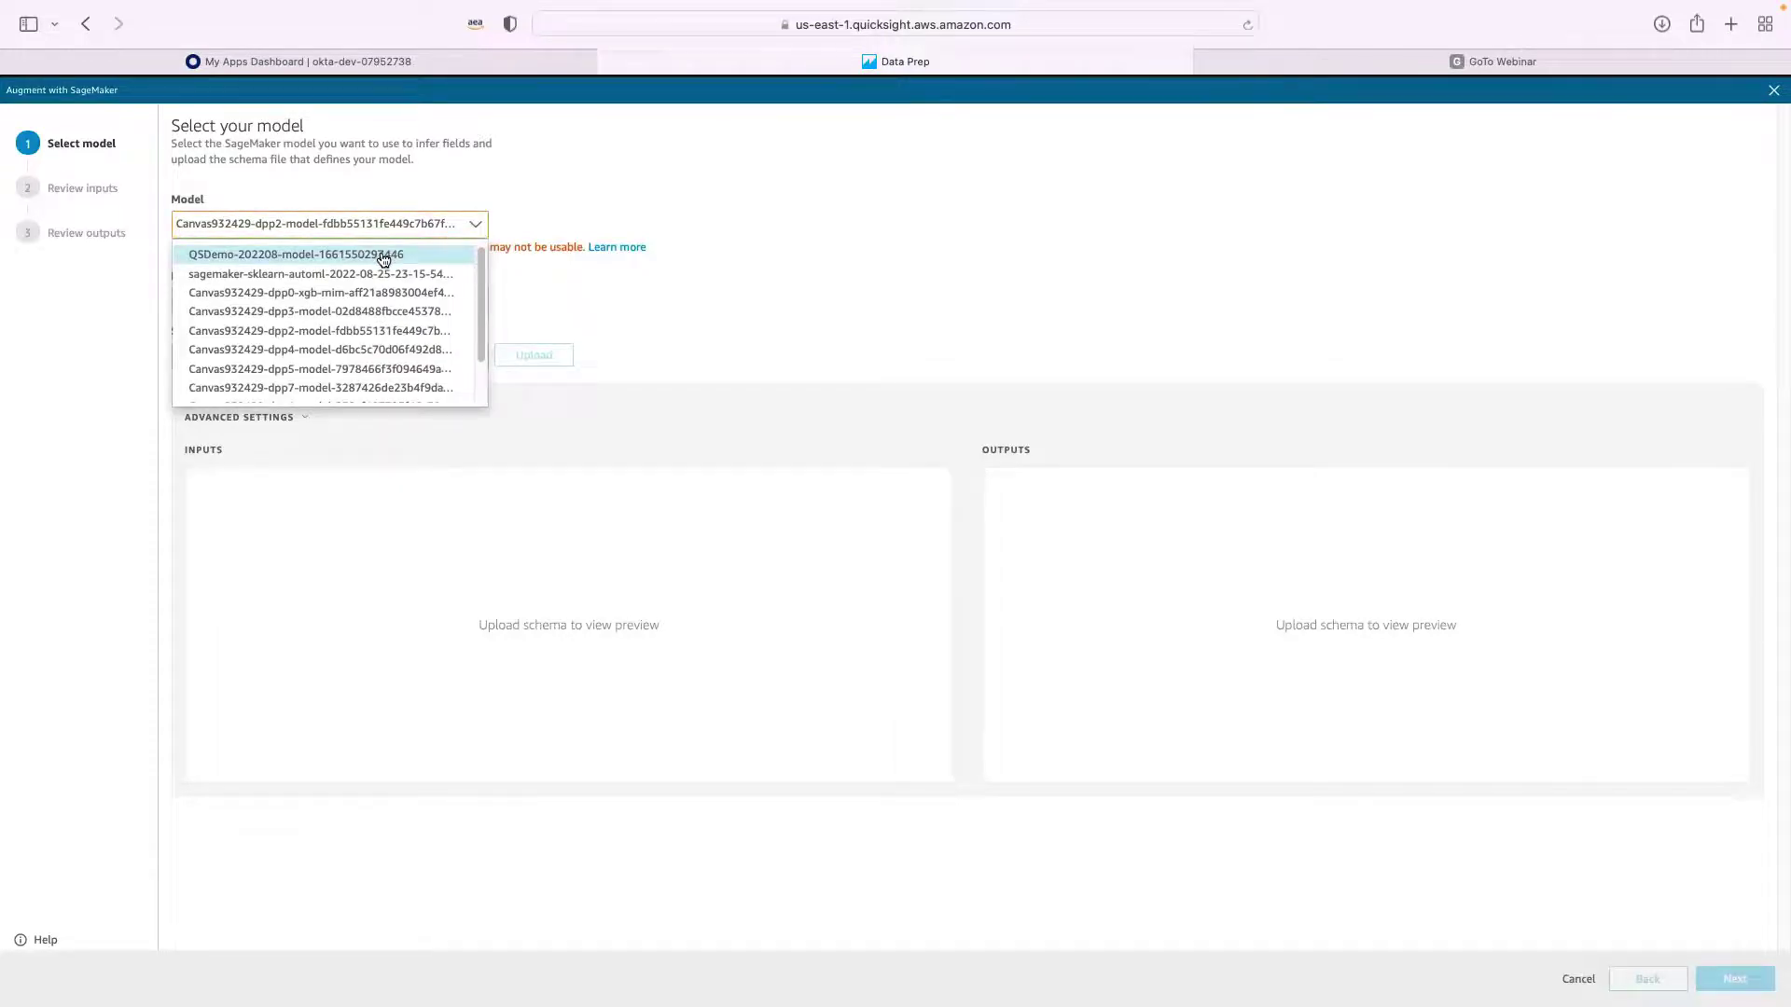
pyautogui.click(281, 261)
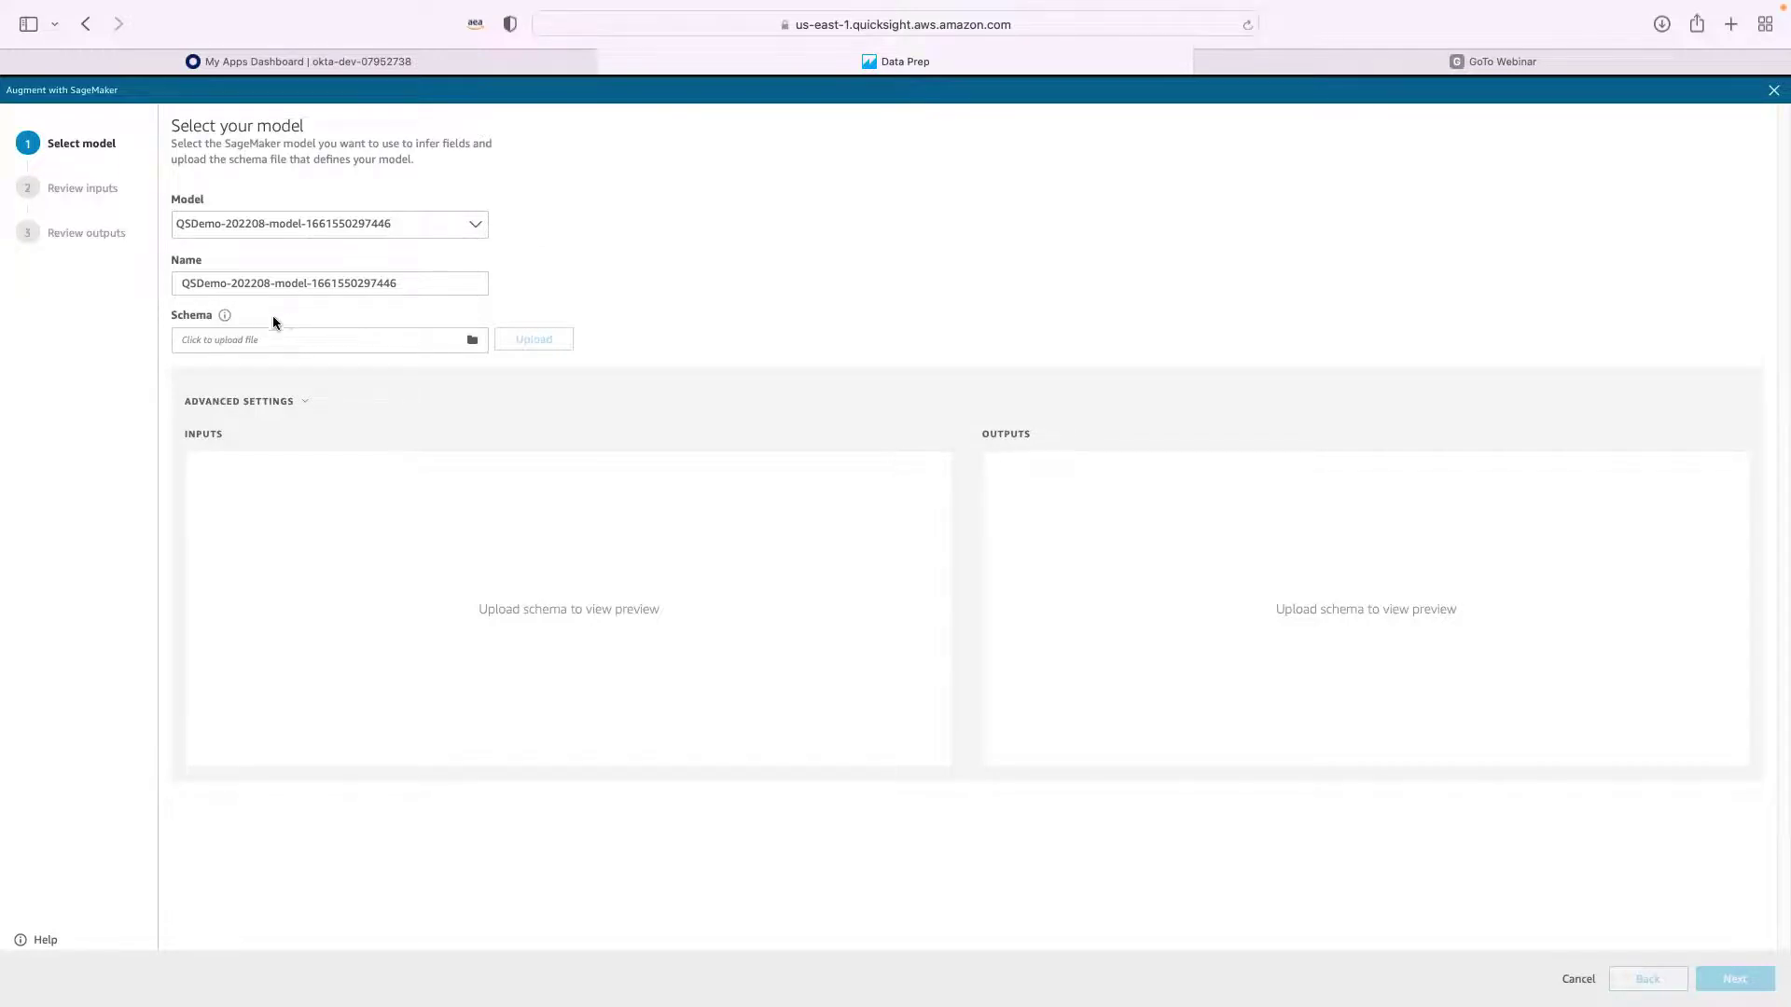
# Step: Switch to Visual Studio Code and examine the content types and input field definitions in schema_readmission_prediction_1.json
pyautogui.moveTo(226, 315)
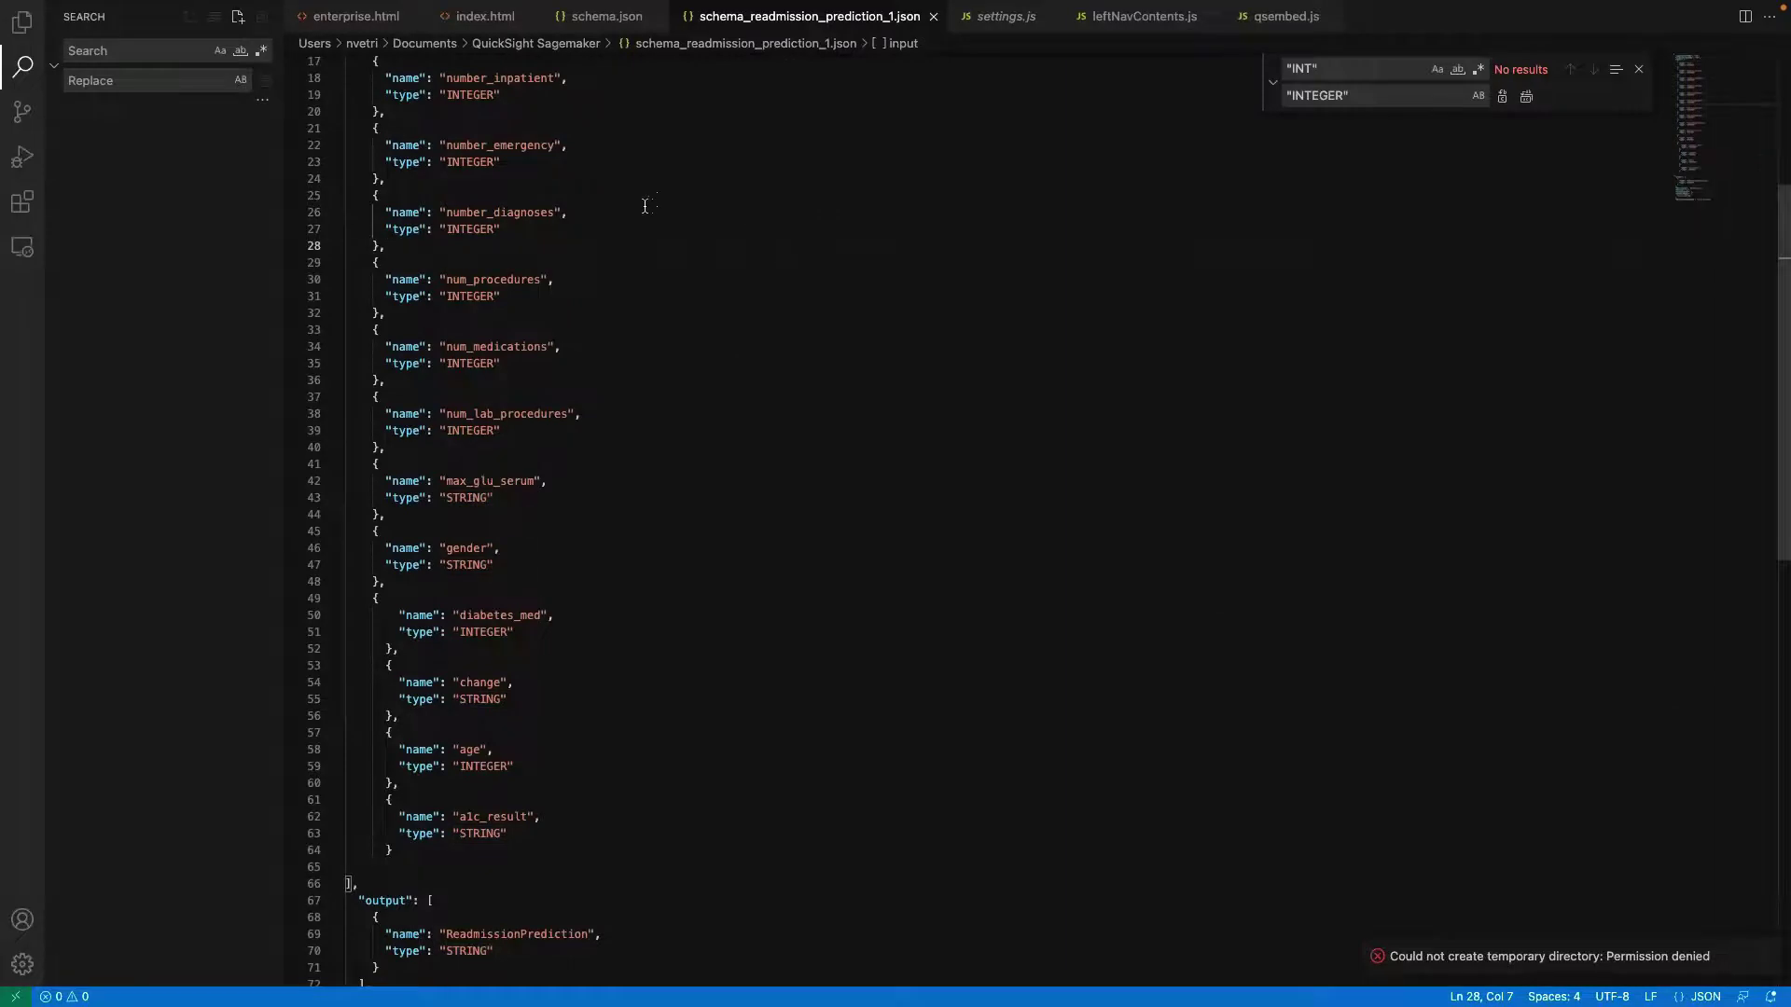
pyautogui.scroll(5, 639, 219)
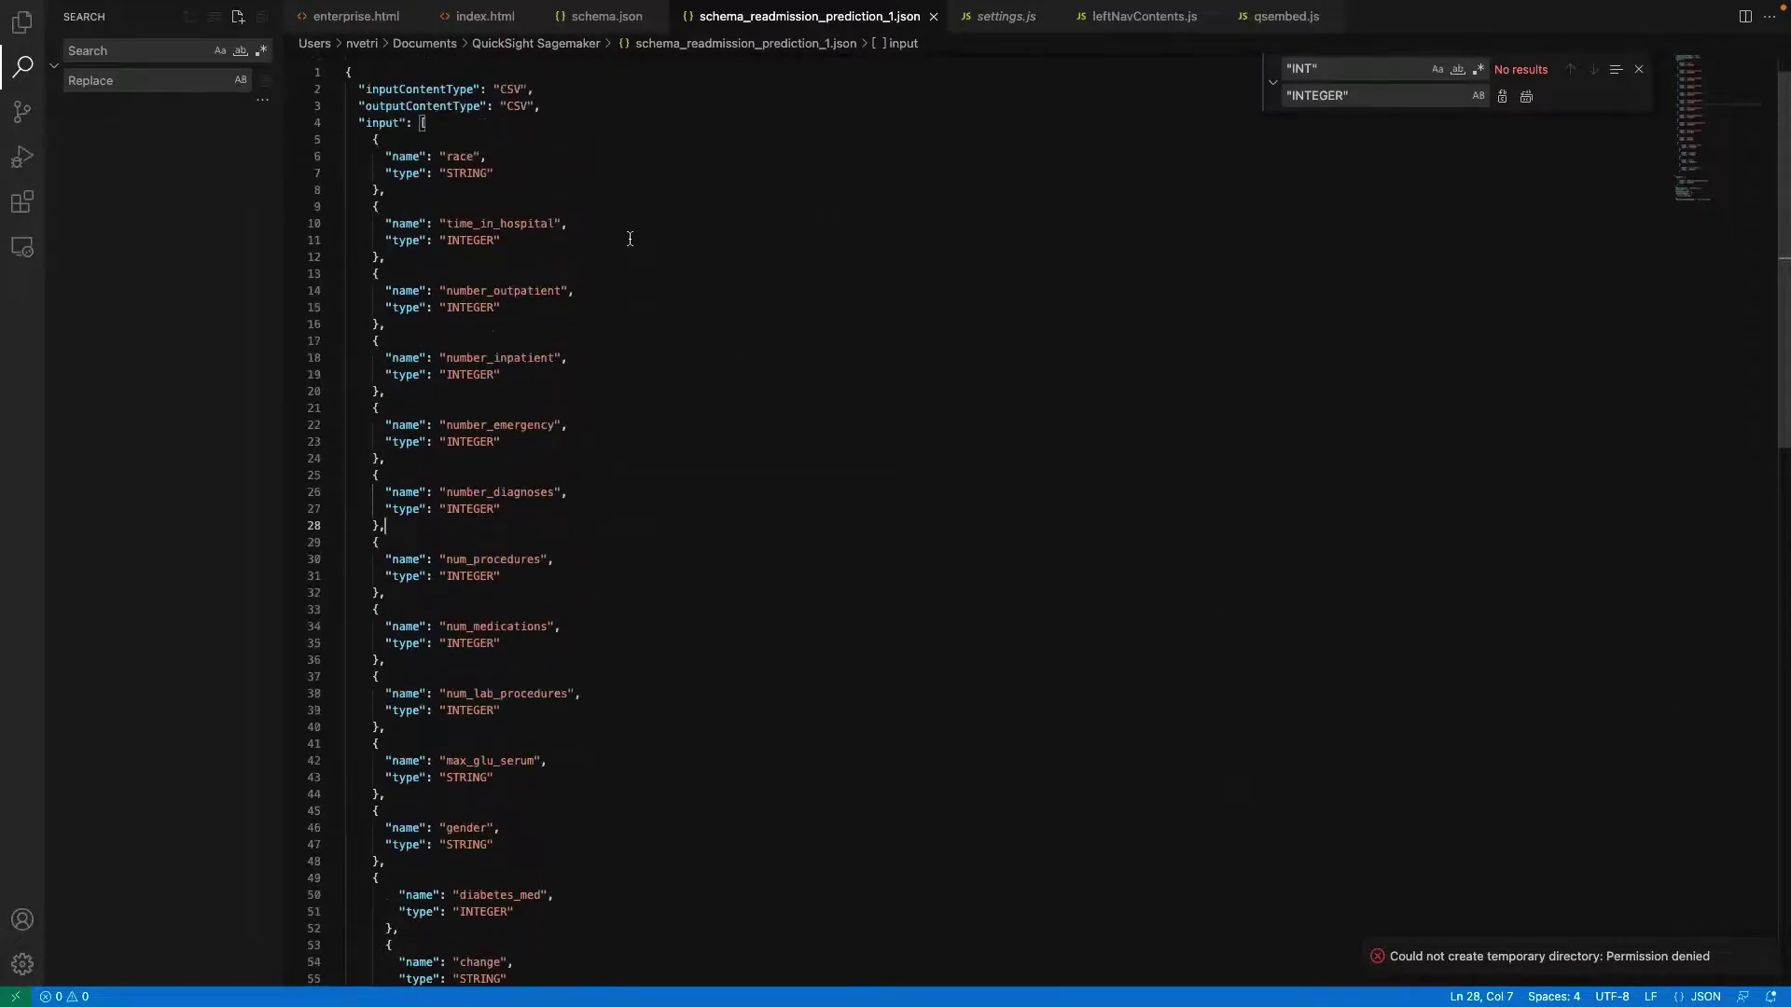
pyautogui.click(459, 121)
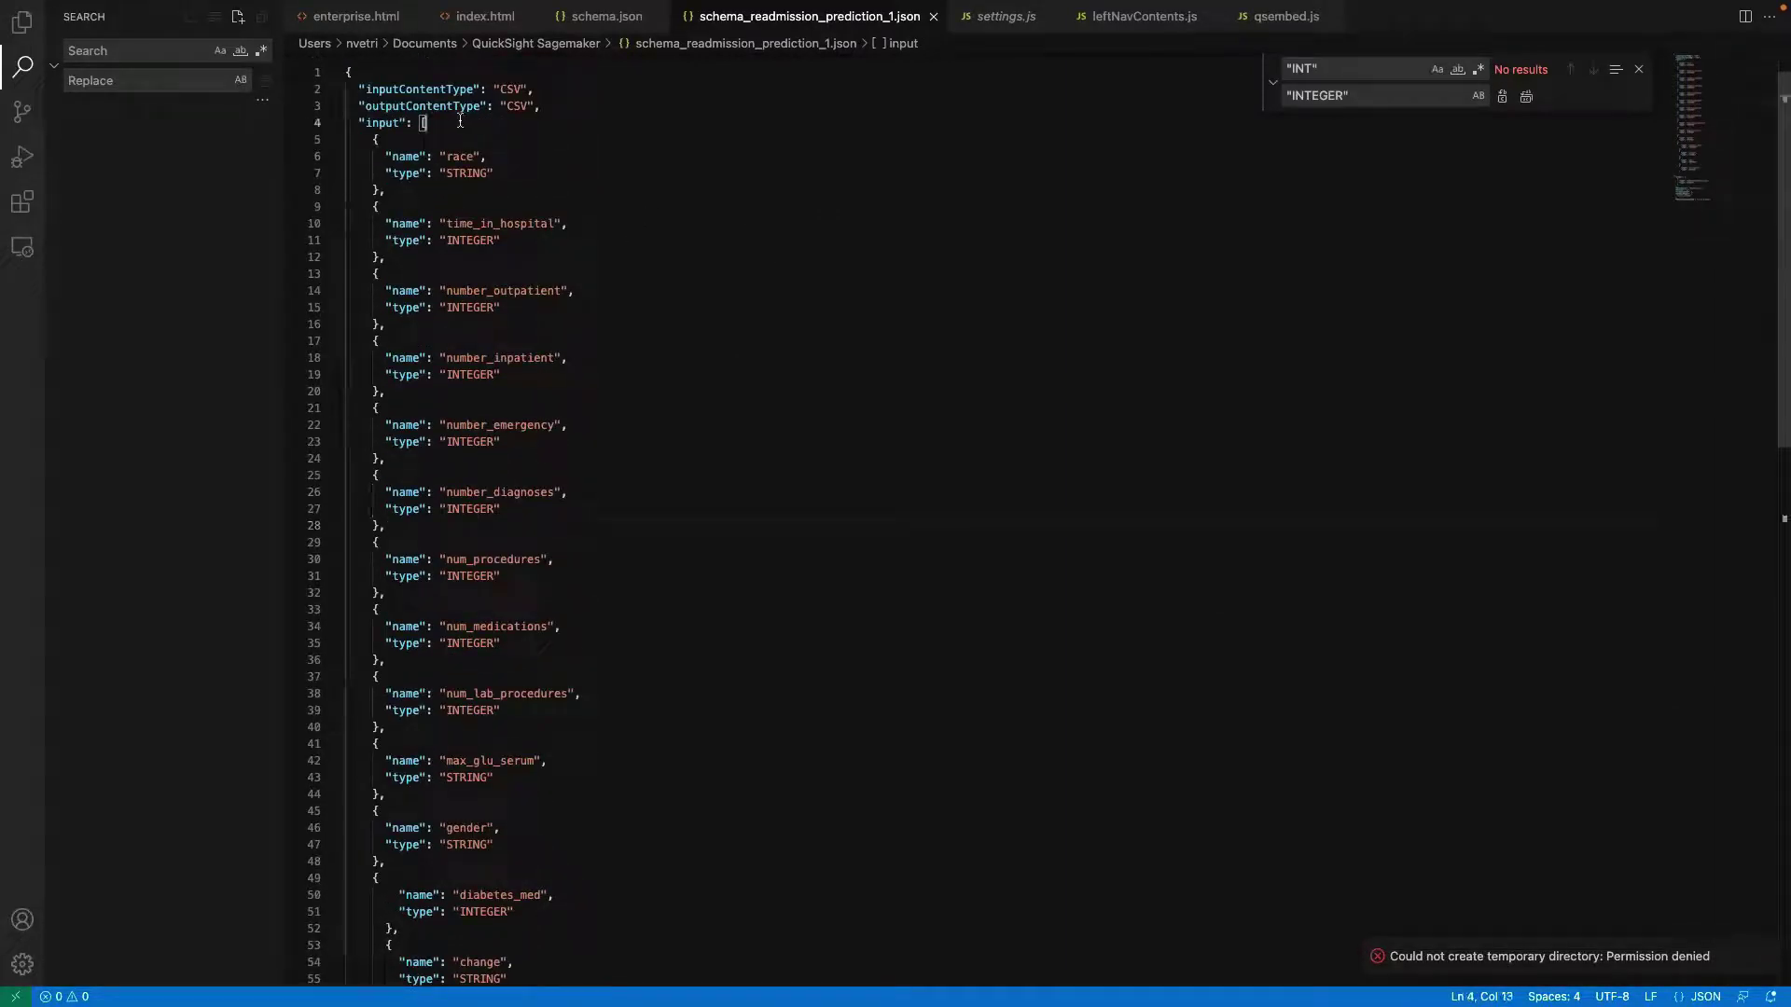
pyautogui.press('Down')
pyautogui.press('Down')
pyautogui.press('Down')
pyautogui.press('Down')
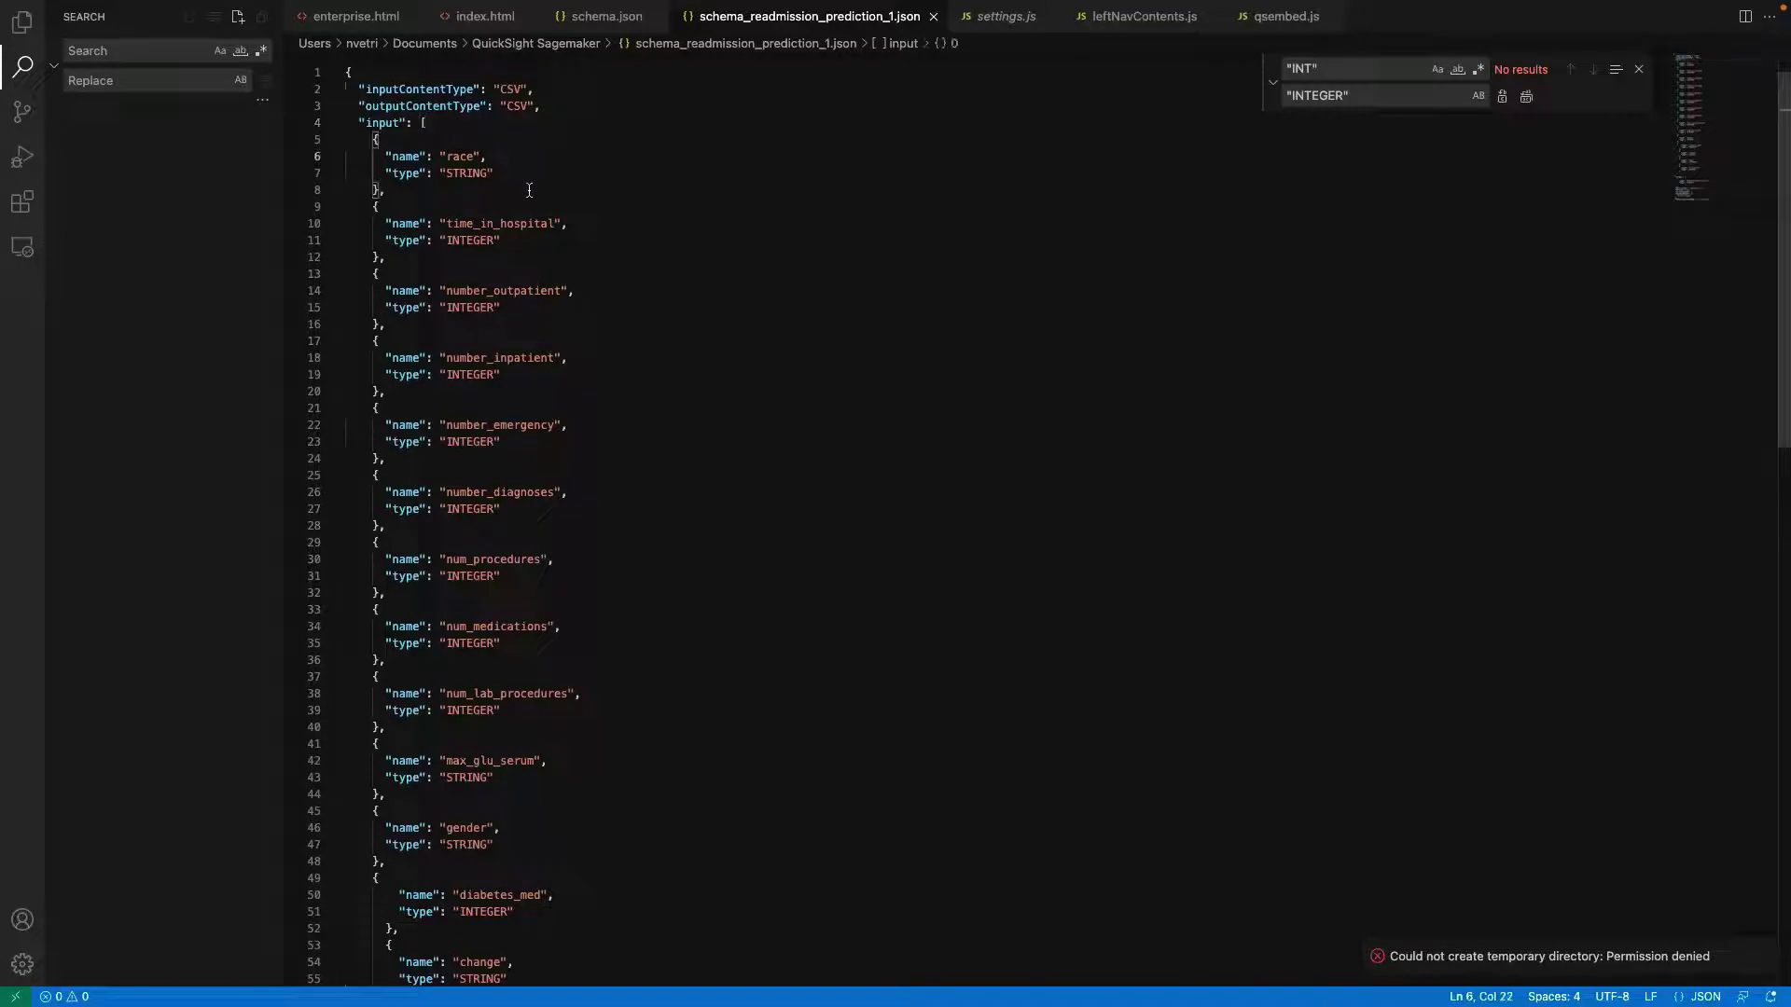
pyautogui.press('Up')
pyautogui.press('Up')
pyautogui.press('End')
pyautogui.click(464, 157)
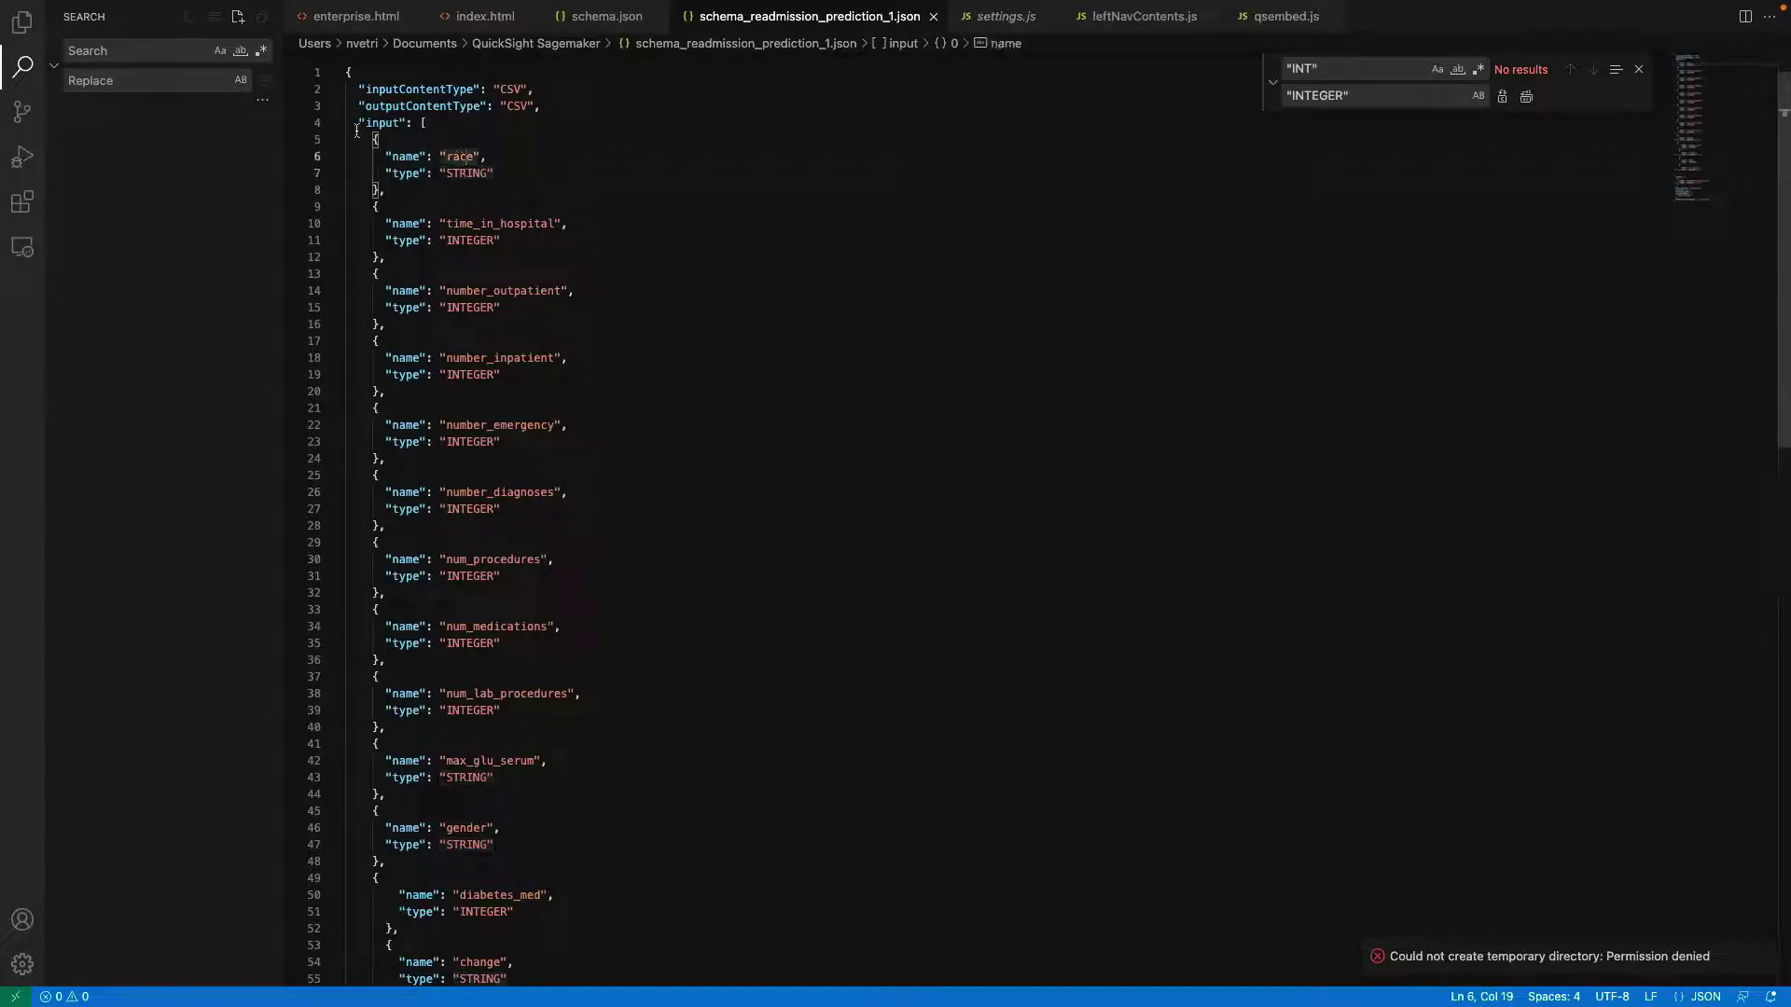
pyautogui.click(462, 124)
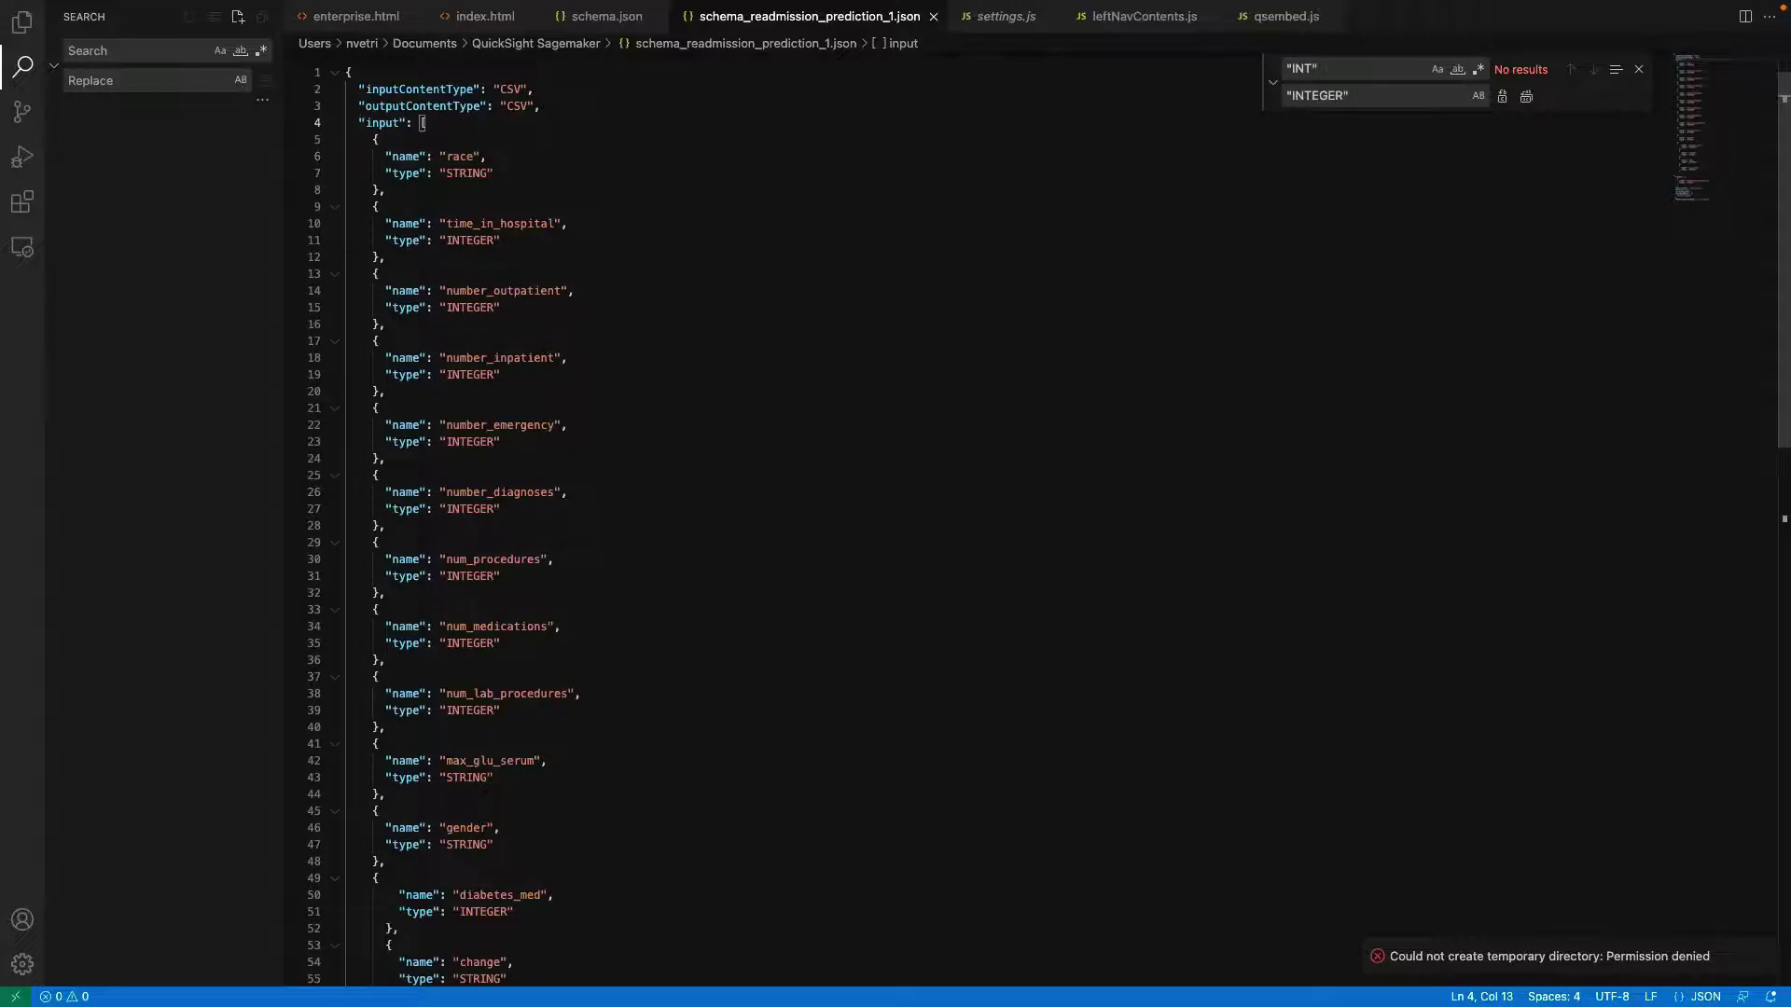
# Step: Collapse the schema's input section and examine the output field, version, instance count, instance types and default instance type
pyautogui.click(335, 122)
pyautogui.click(465, 187)
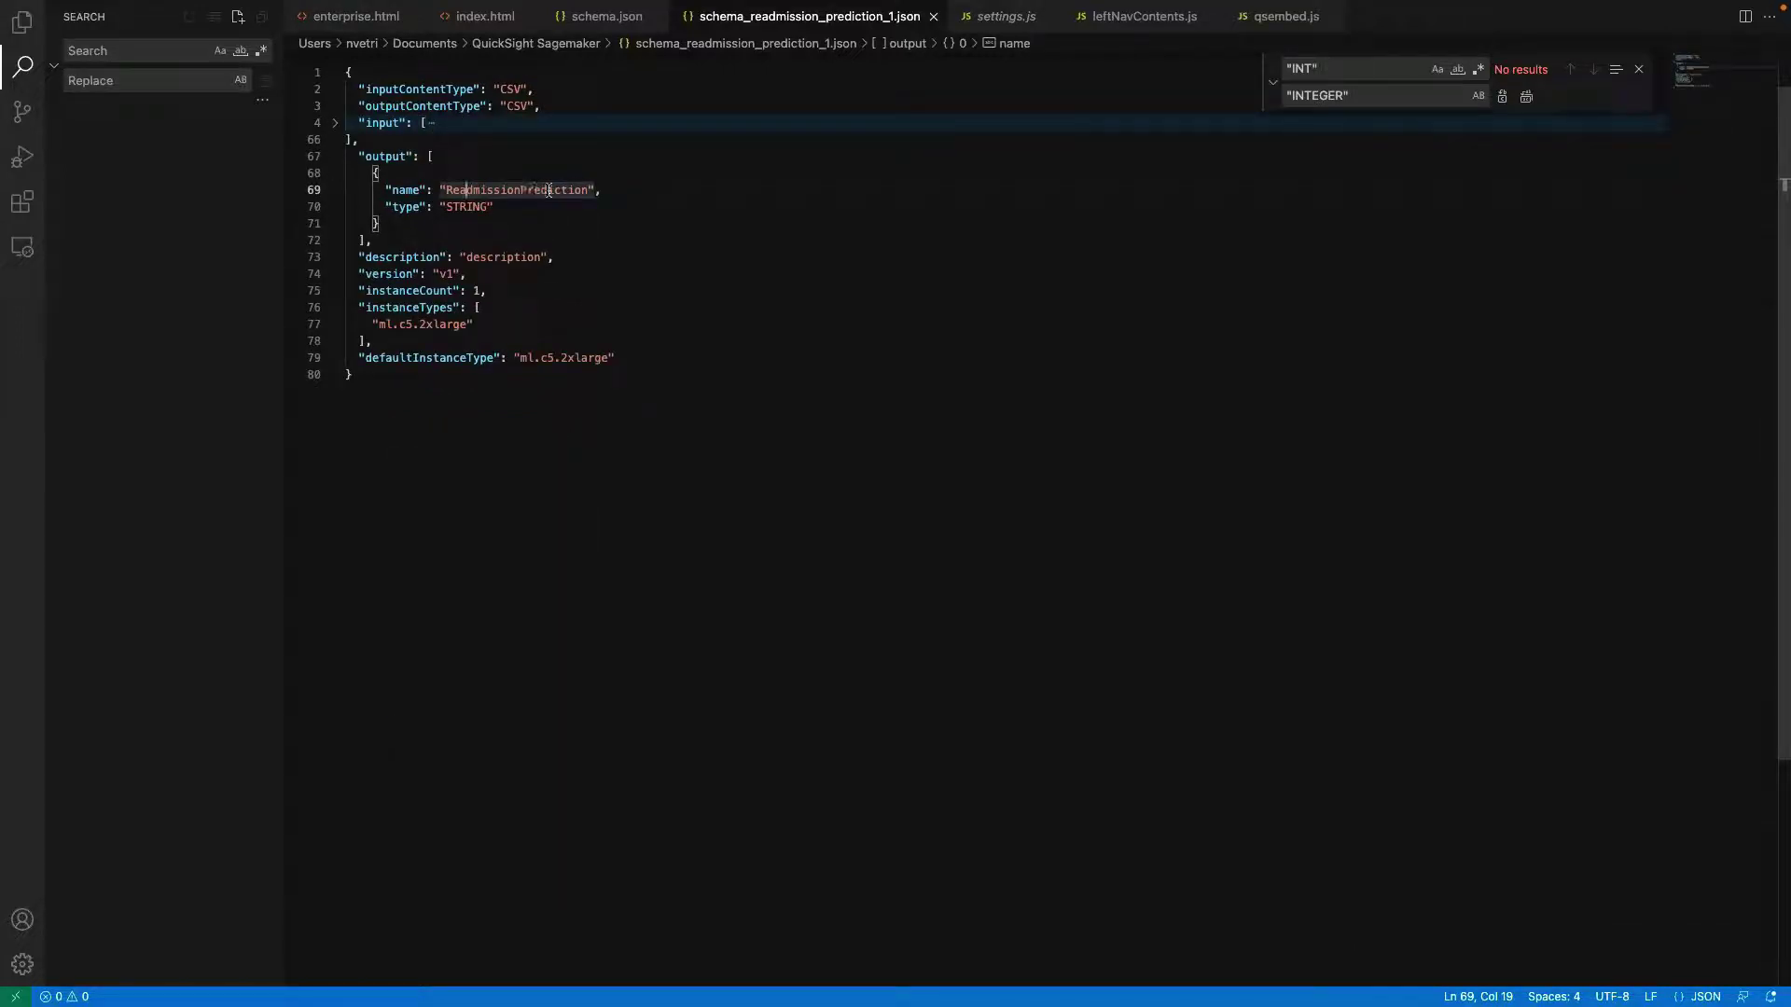
pyautogui.press('Down')
pyautogui.click(531, 208)
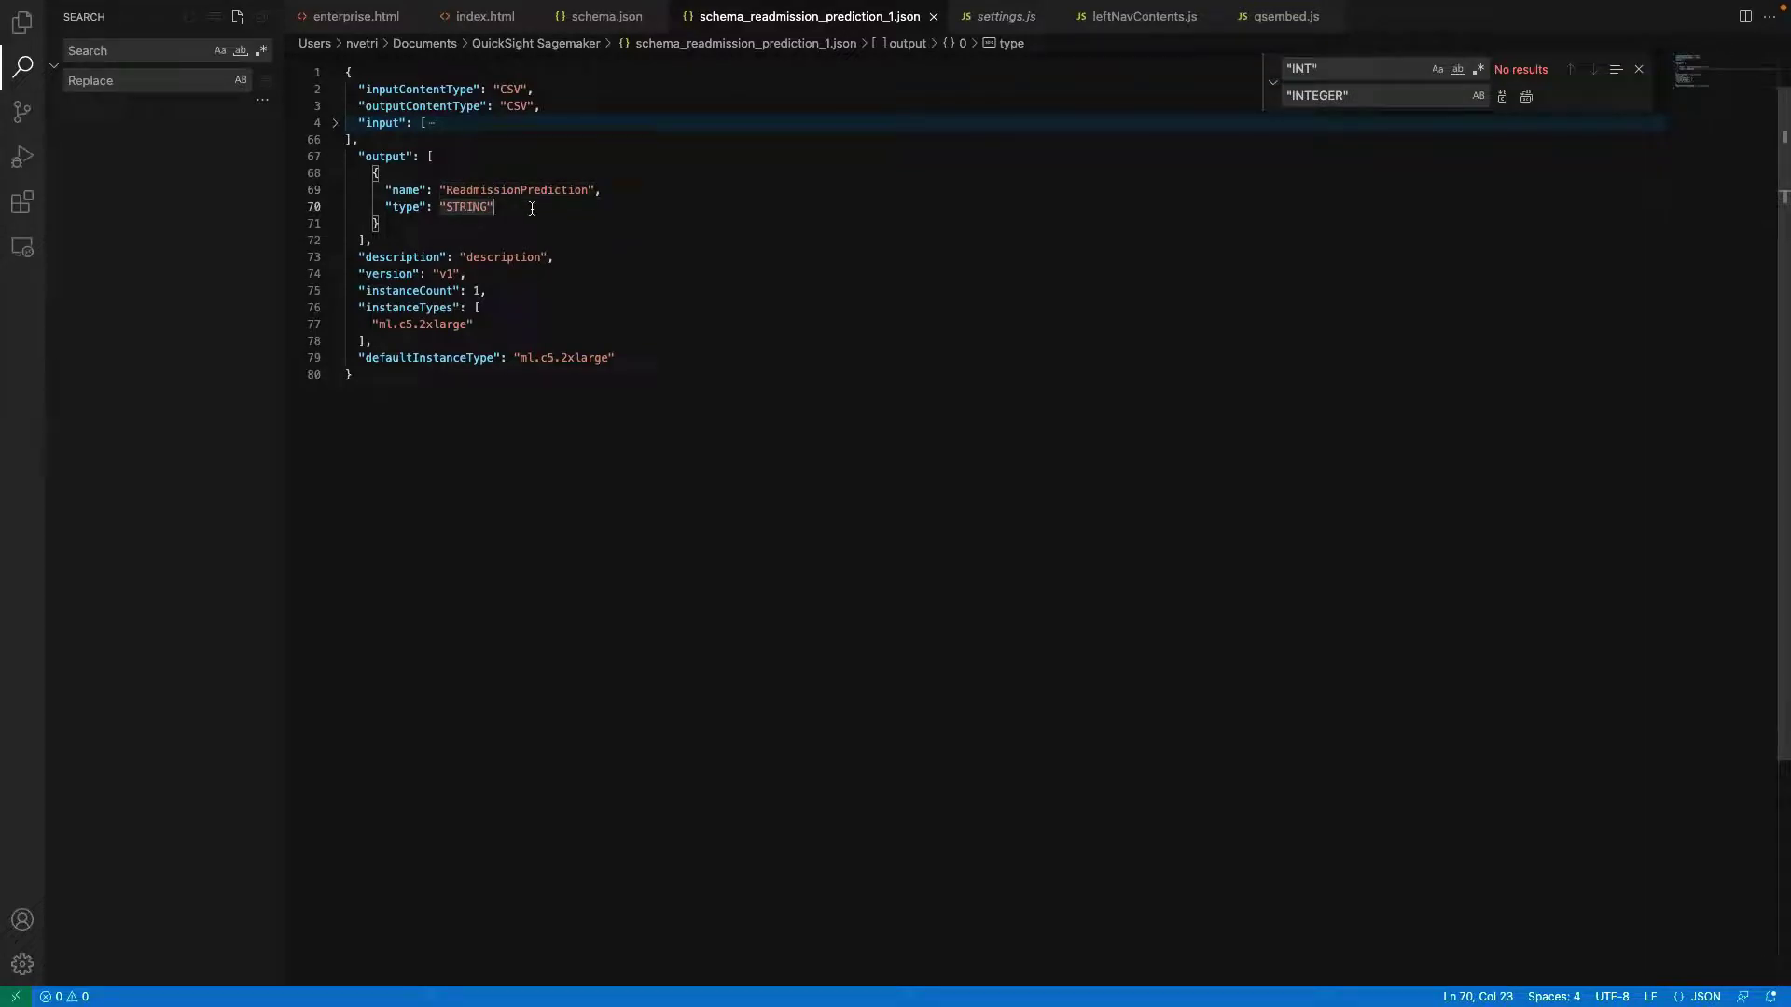
pyautogui.click(484, 273)
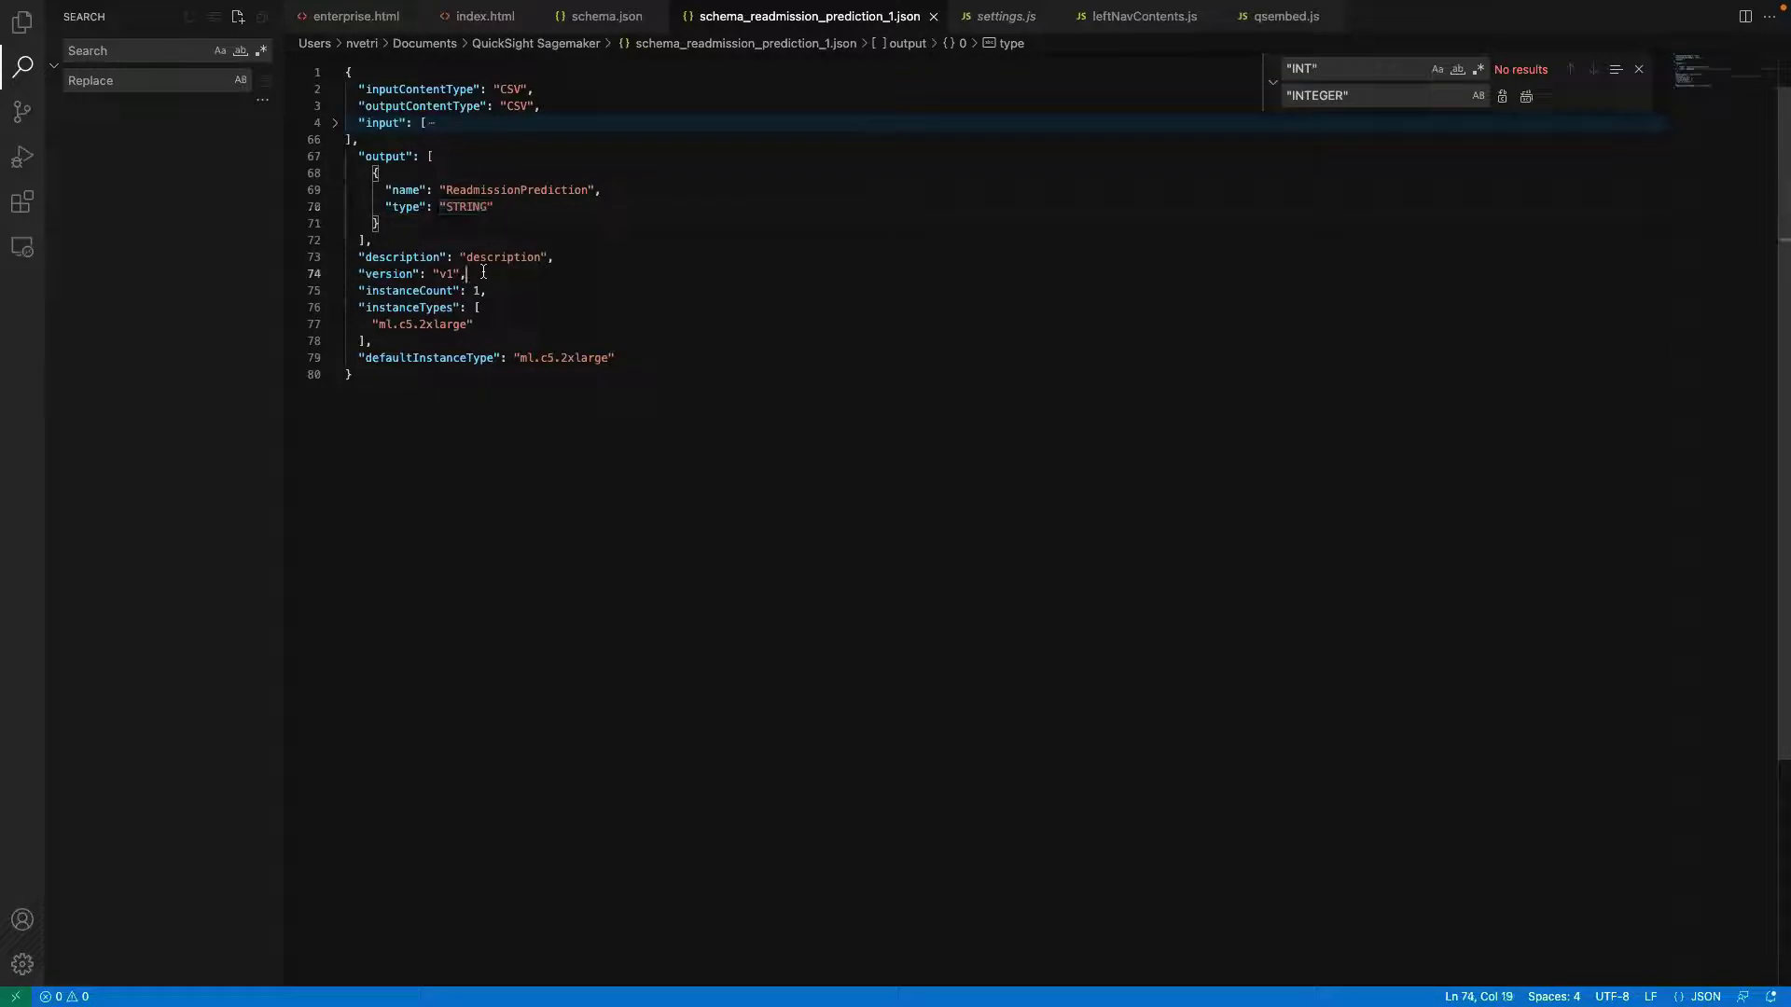
pyautogui.click(514, 322)
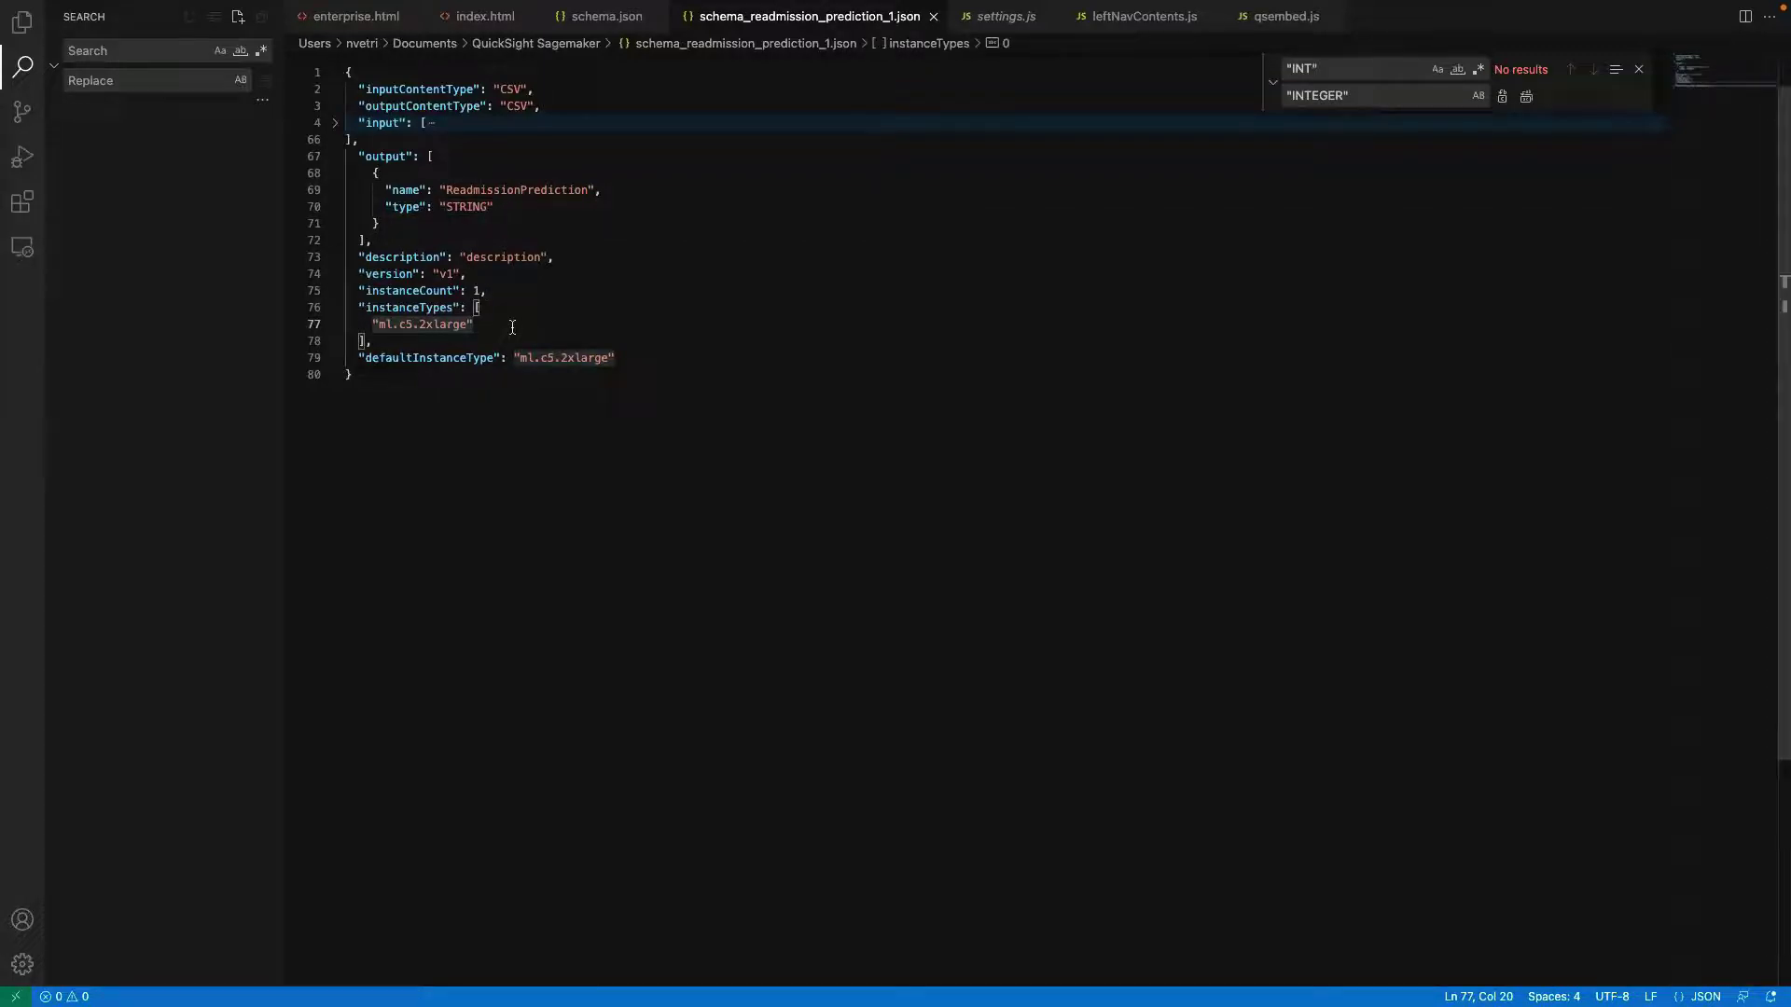
pyautogui.click(509, 288)
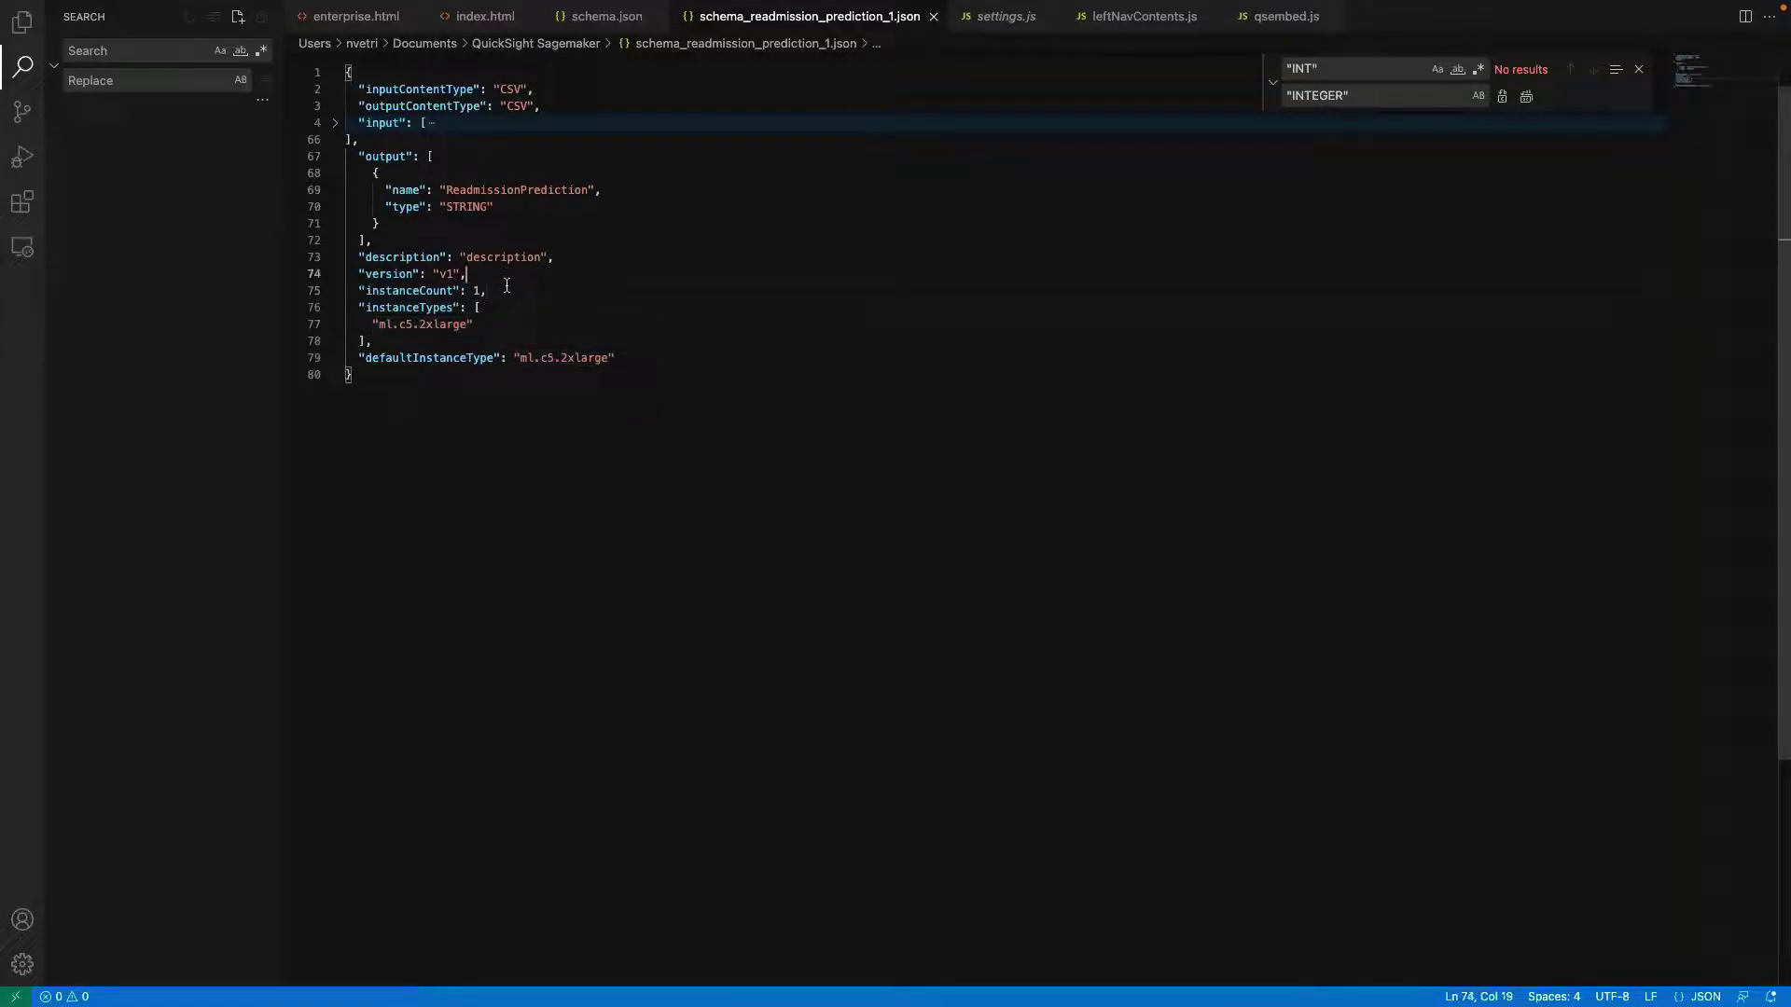
pyautogui.click(638, 355)
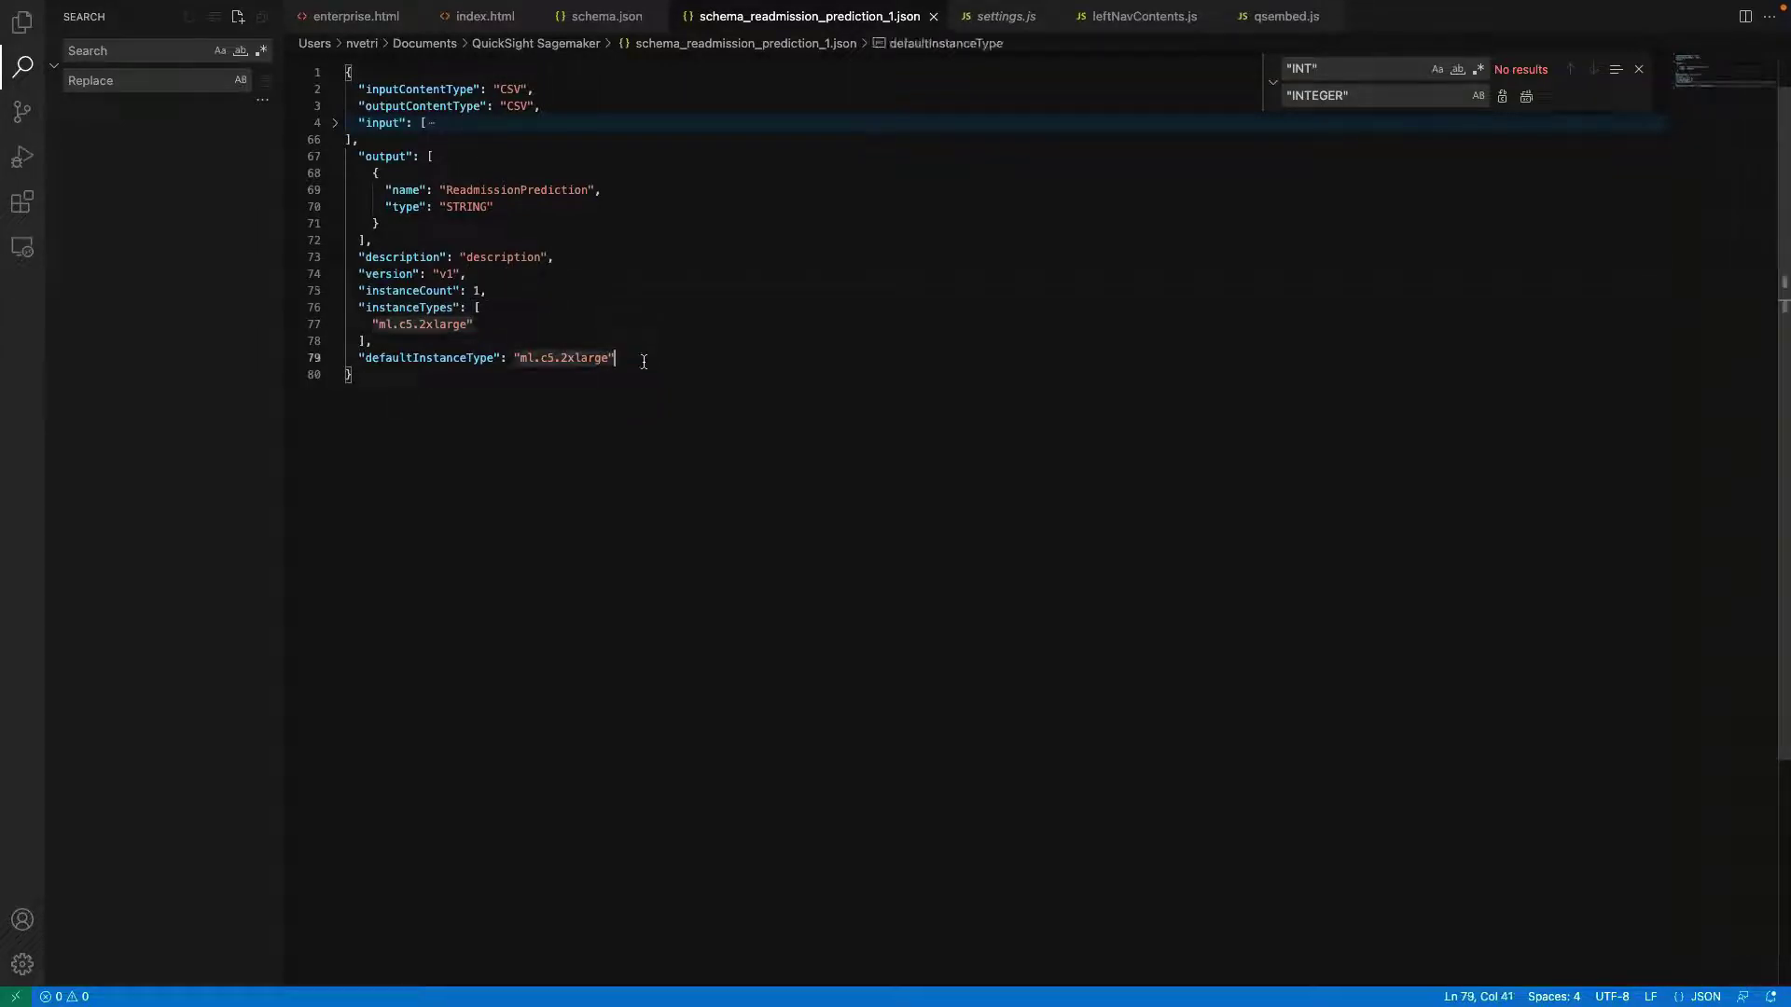
pyautogui.click(505, 291)
pyautogui.click(517, 322)
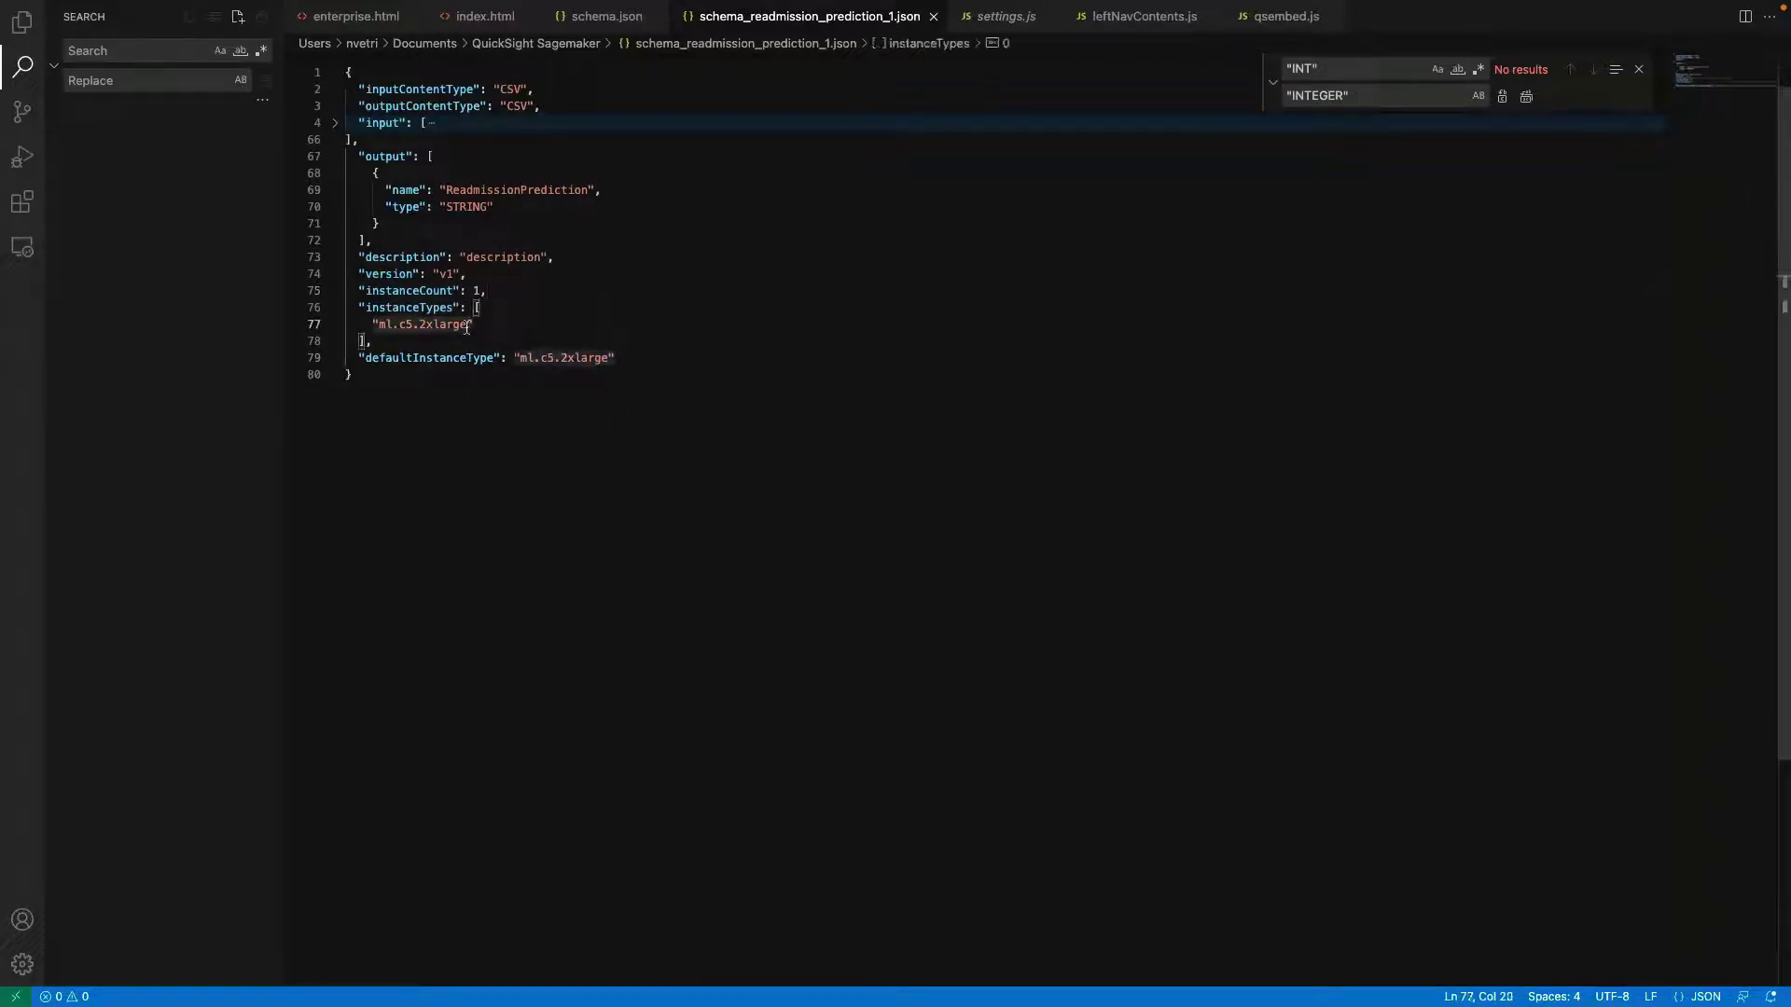
pyautogui.click(524, 222)
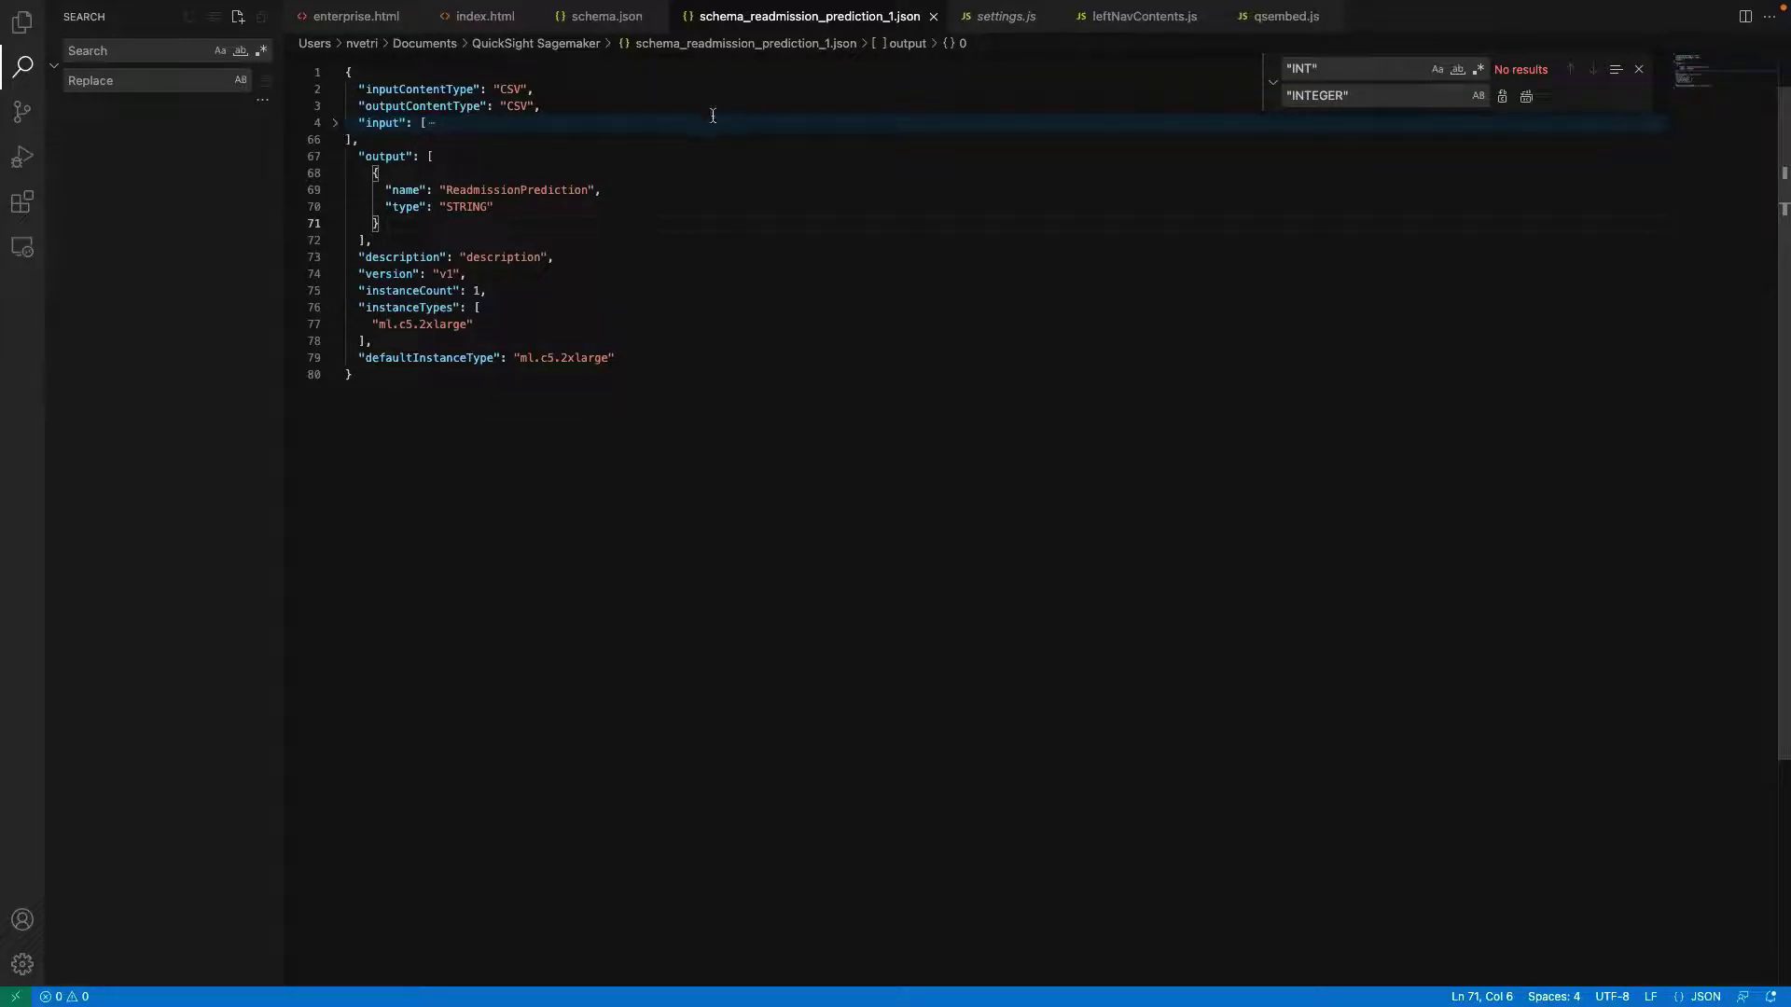
# Step: Expand the schema's input section and examine the data types of its fields, including num_procedures and change
pyautogui.click(336, 124)
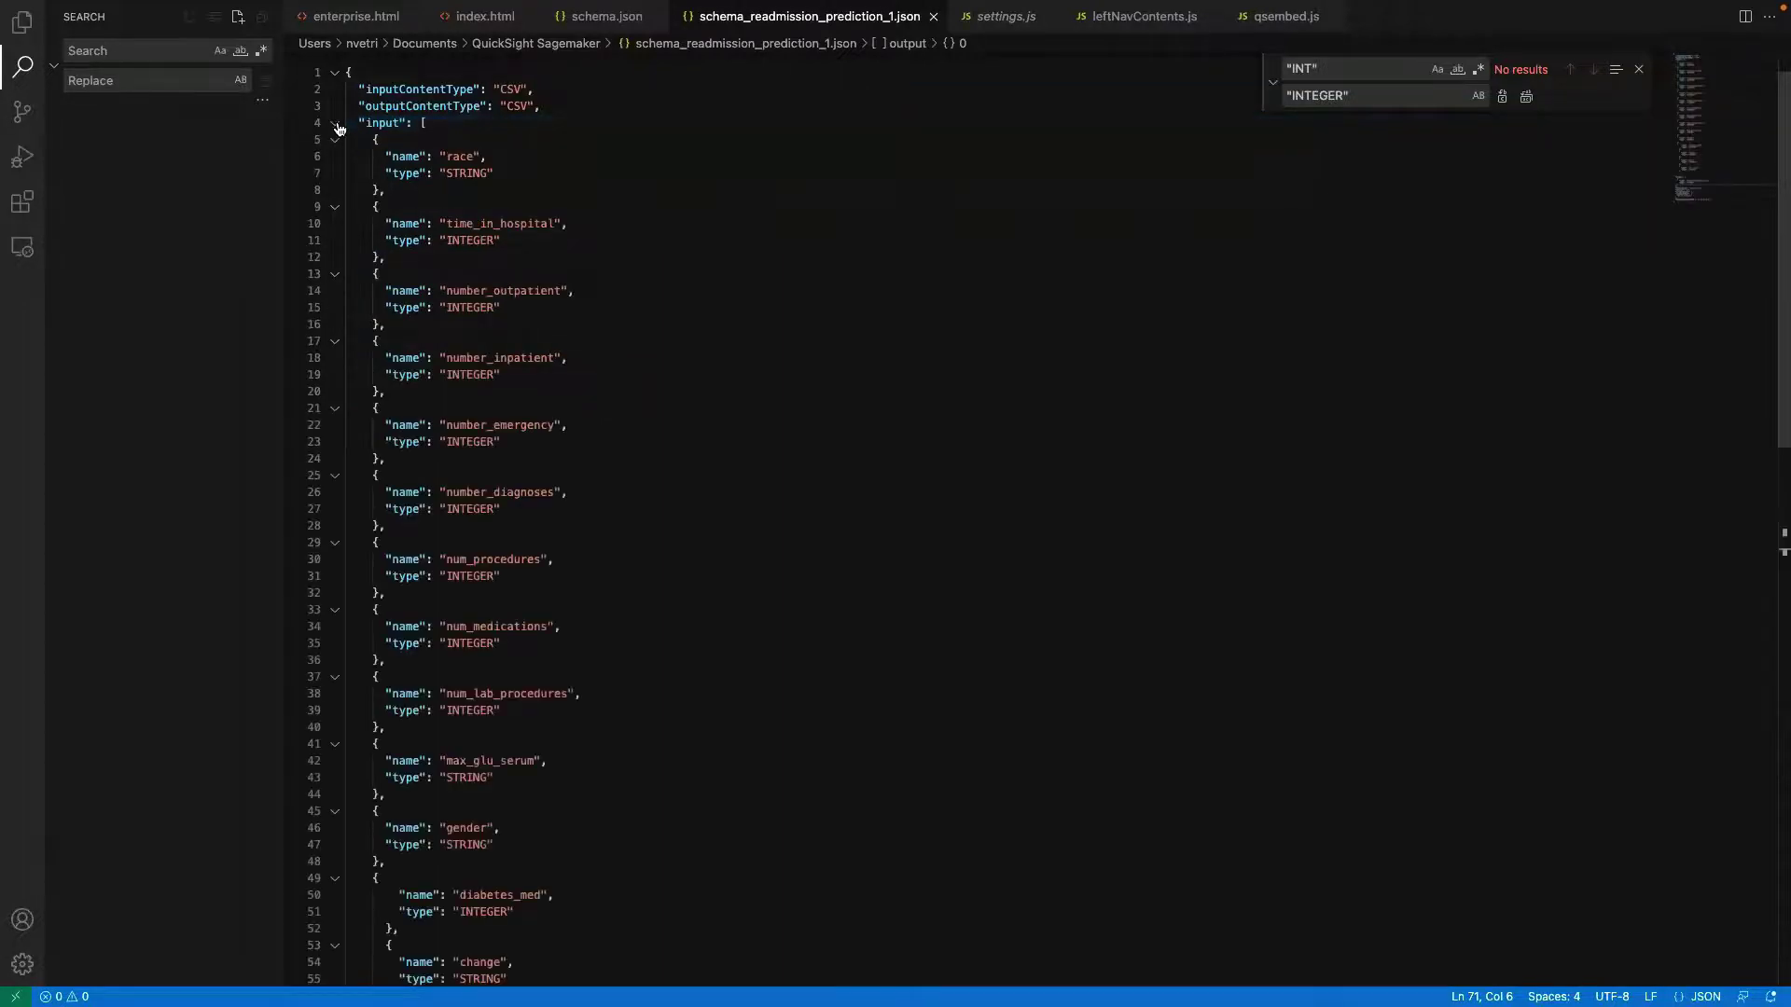
pyautogui.click(476, 575)
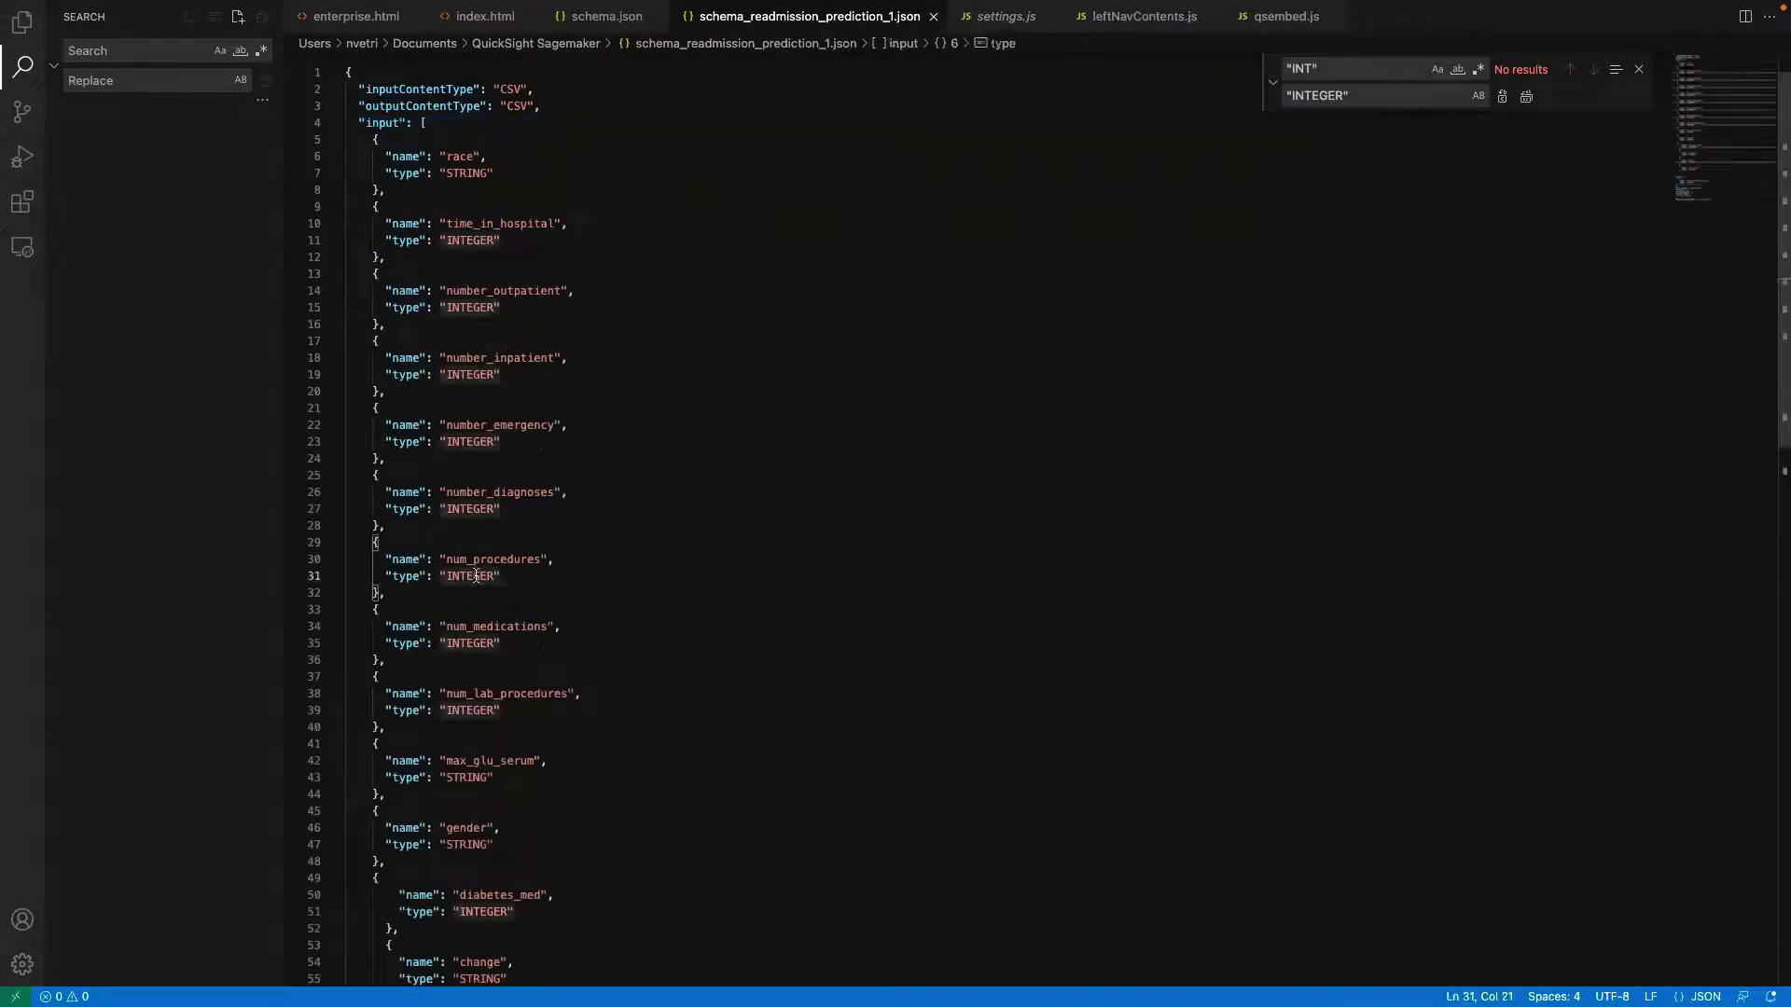
pyautogui.click(574, 580)
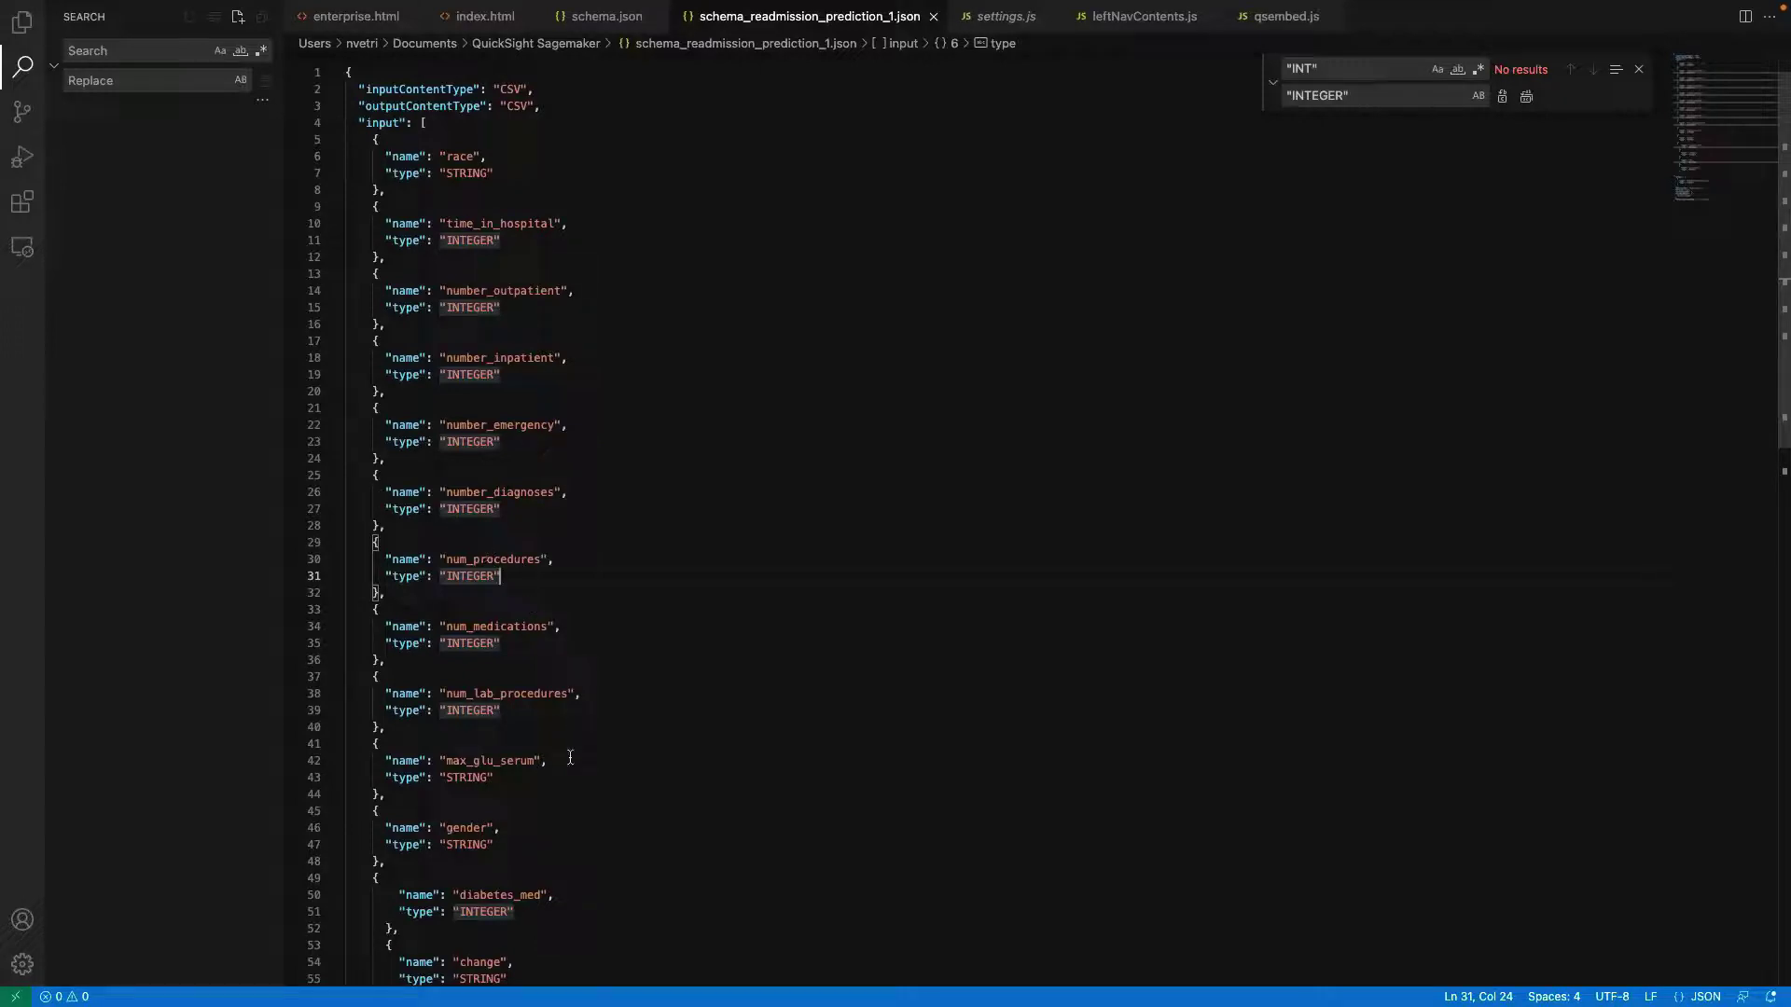
pyautogui.scroll(-5, 571, 757)
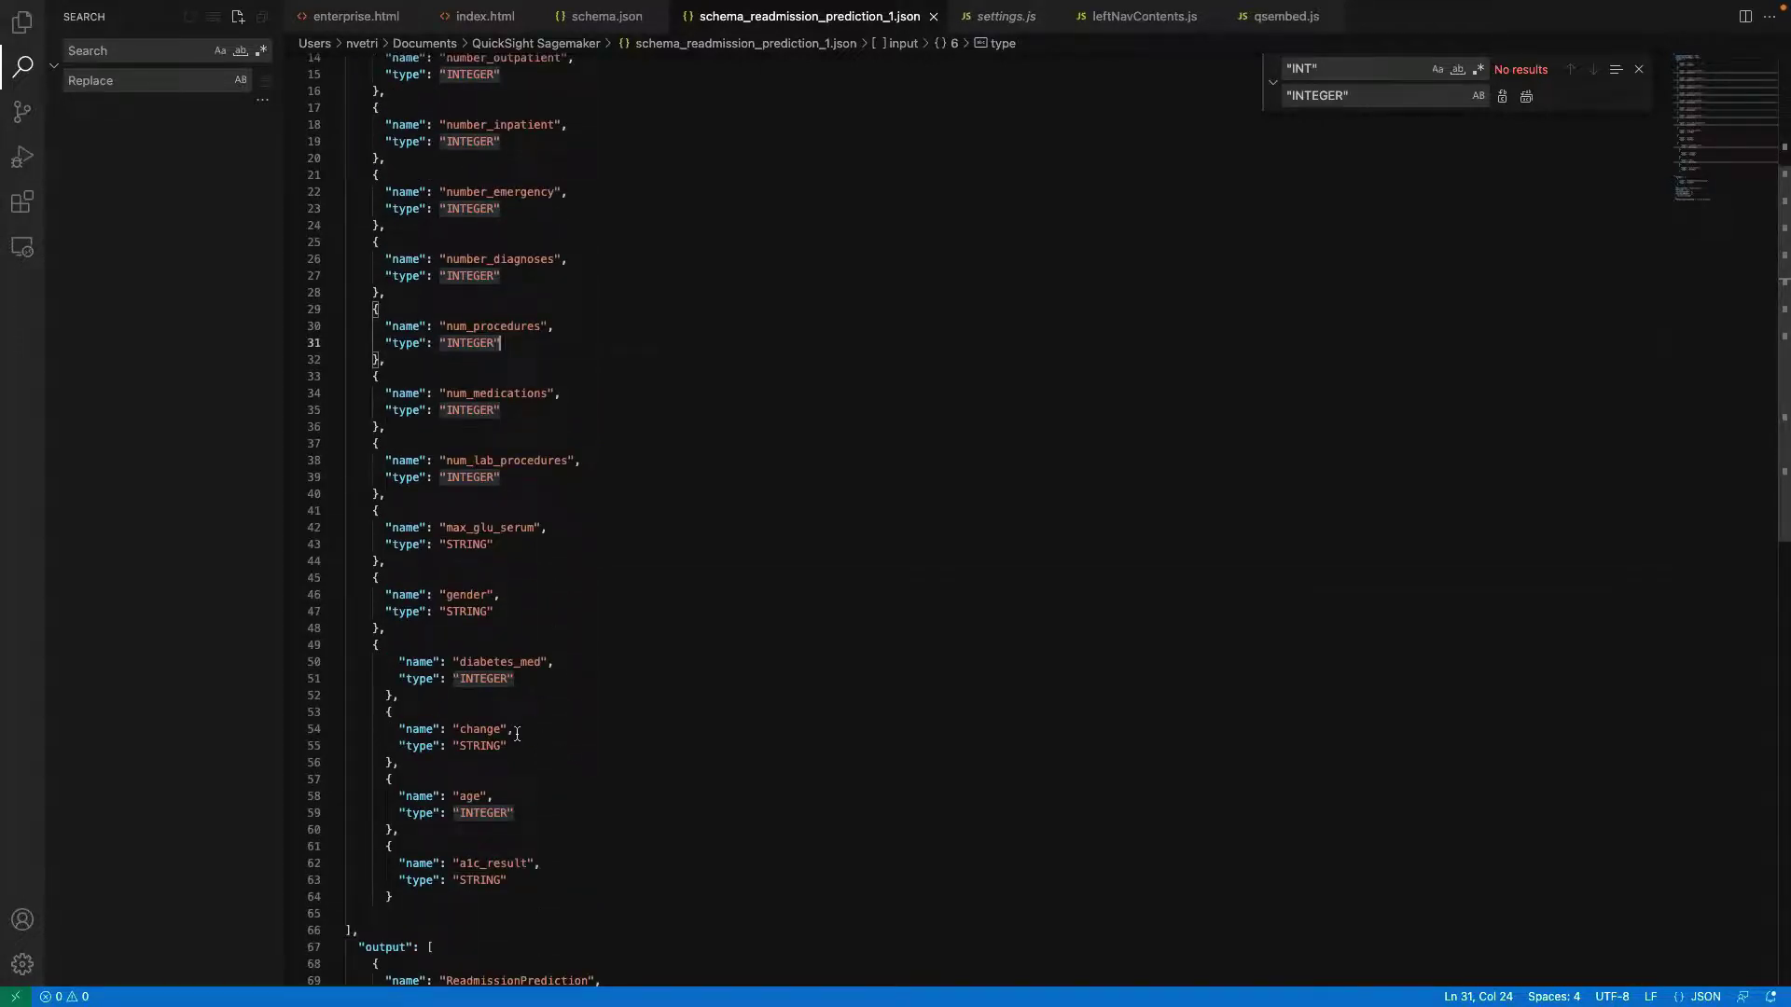
pyautogui.click(516, 732)
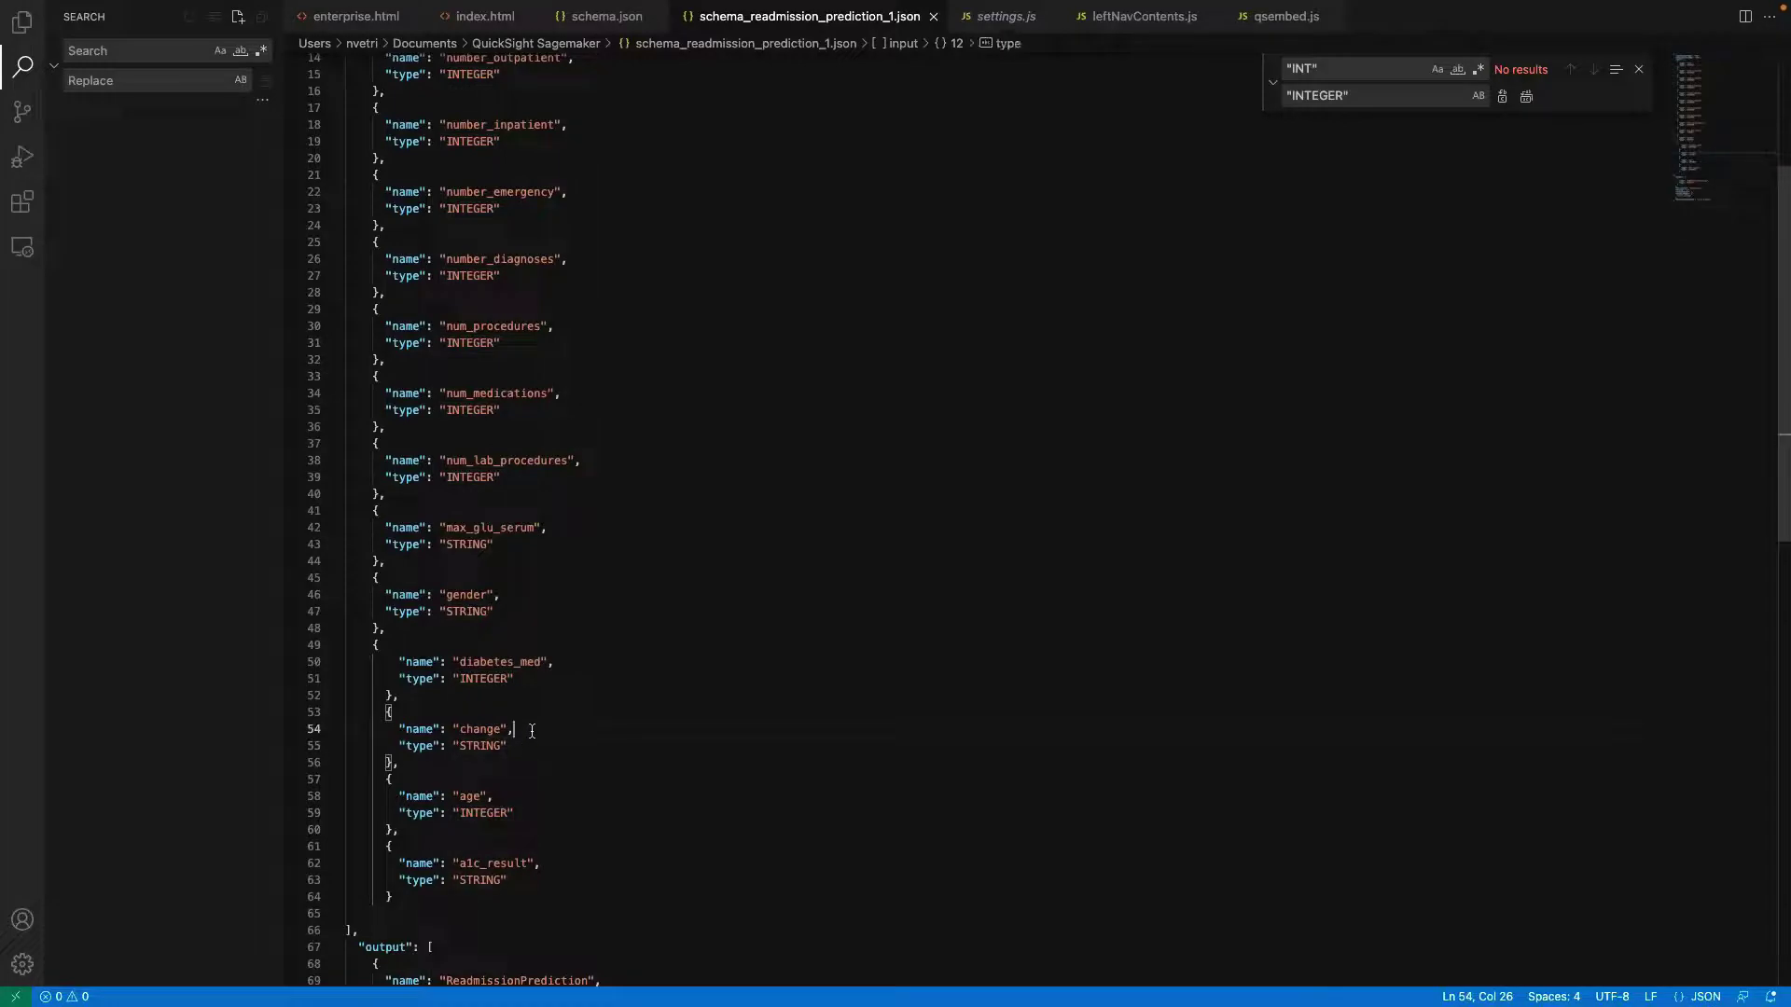
pyautogui.click(530, 747)
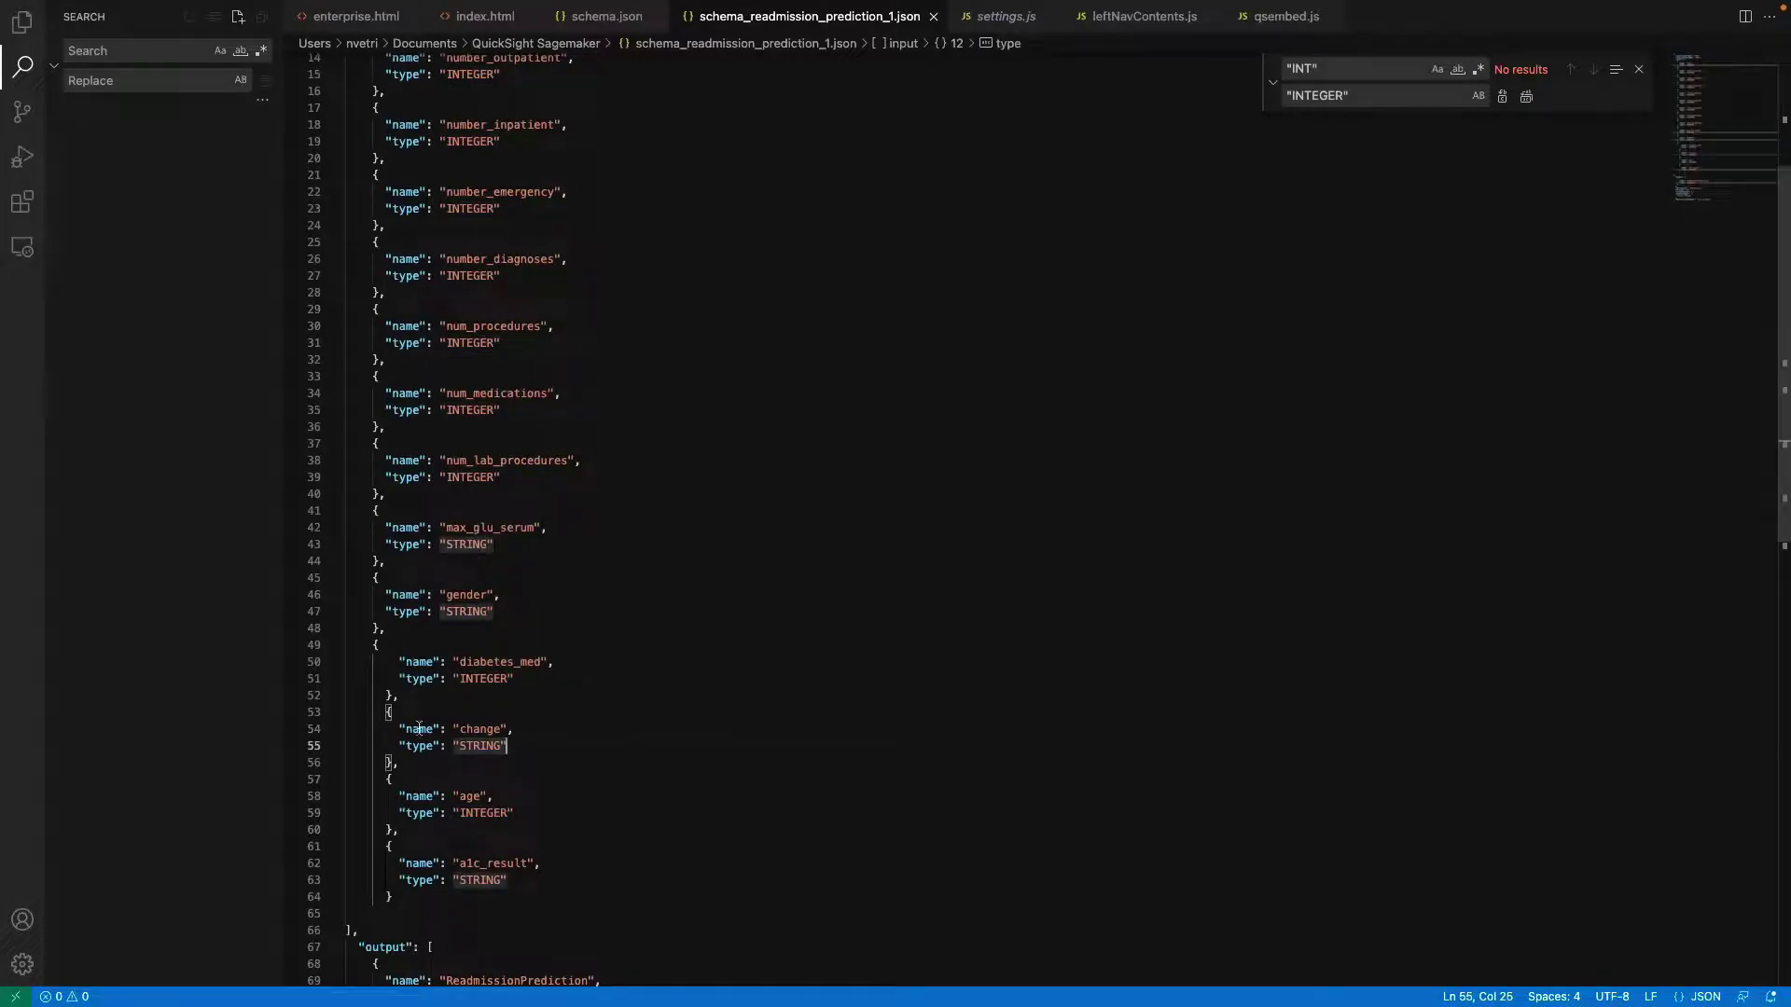
pyautogui.click(473, 728)
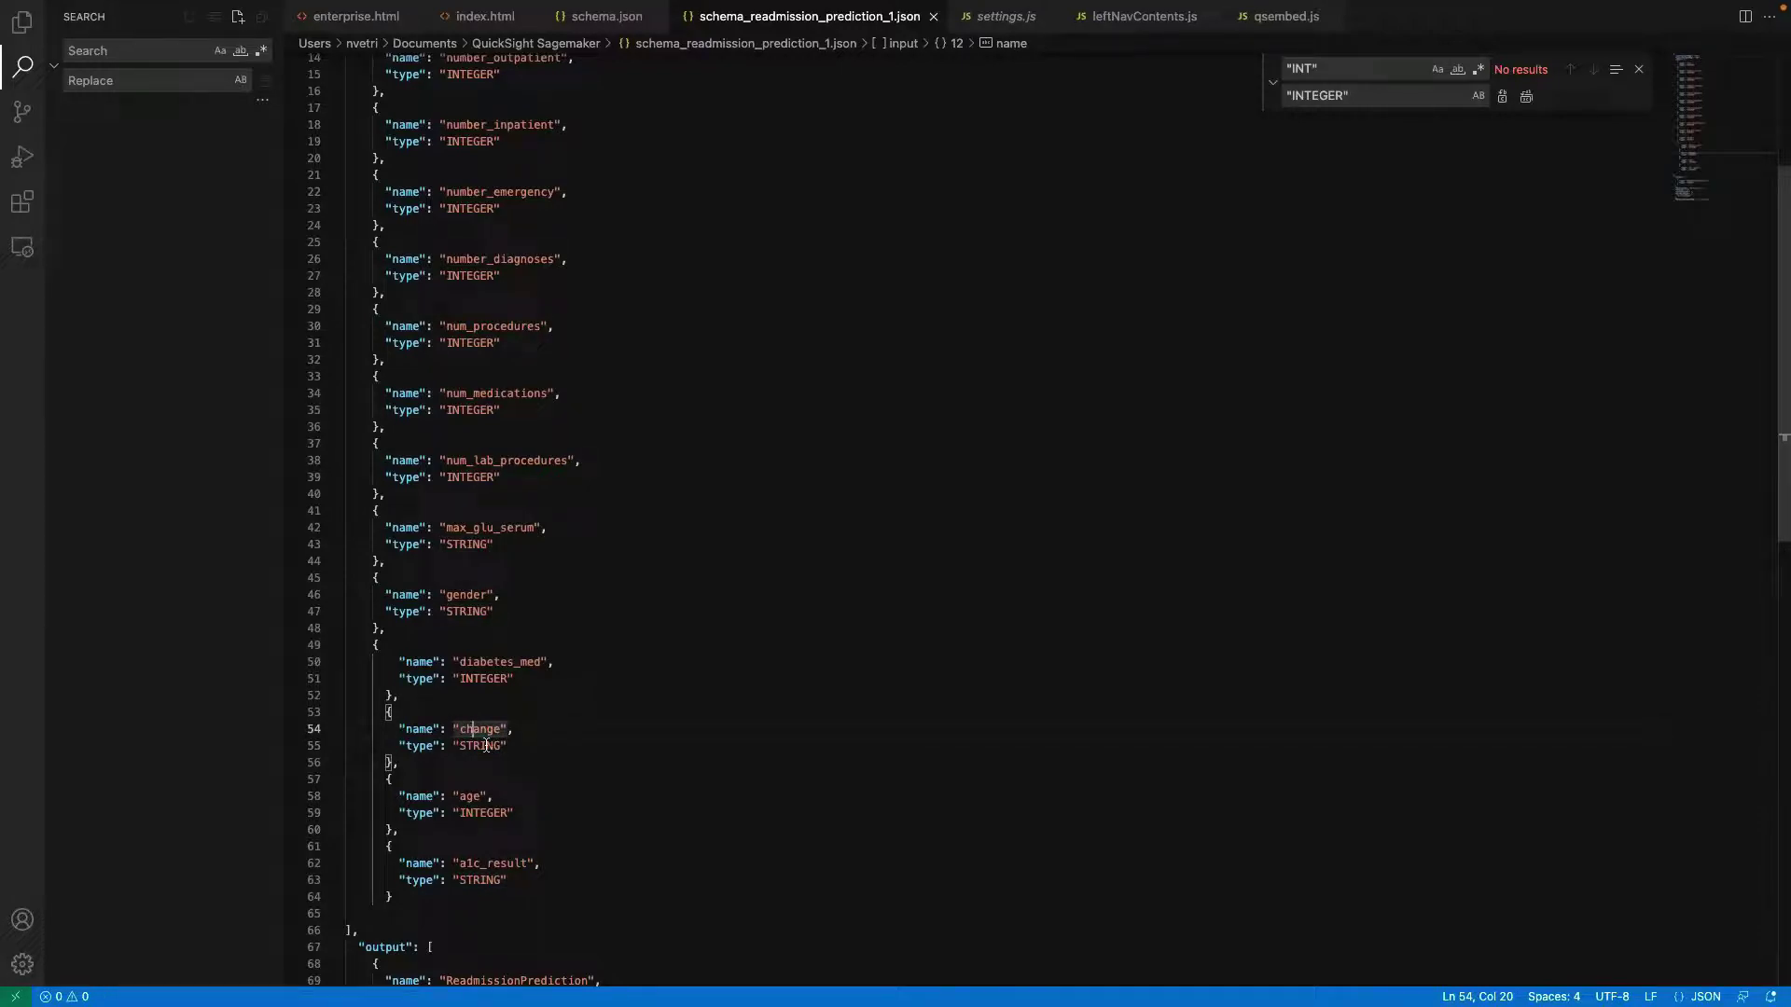
# Step: Check the data types of the change and max_glu_serum fields in the schema, and switch back to the QuickSight dataset
pyautogui.click(527, 747)
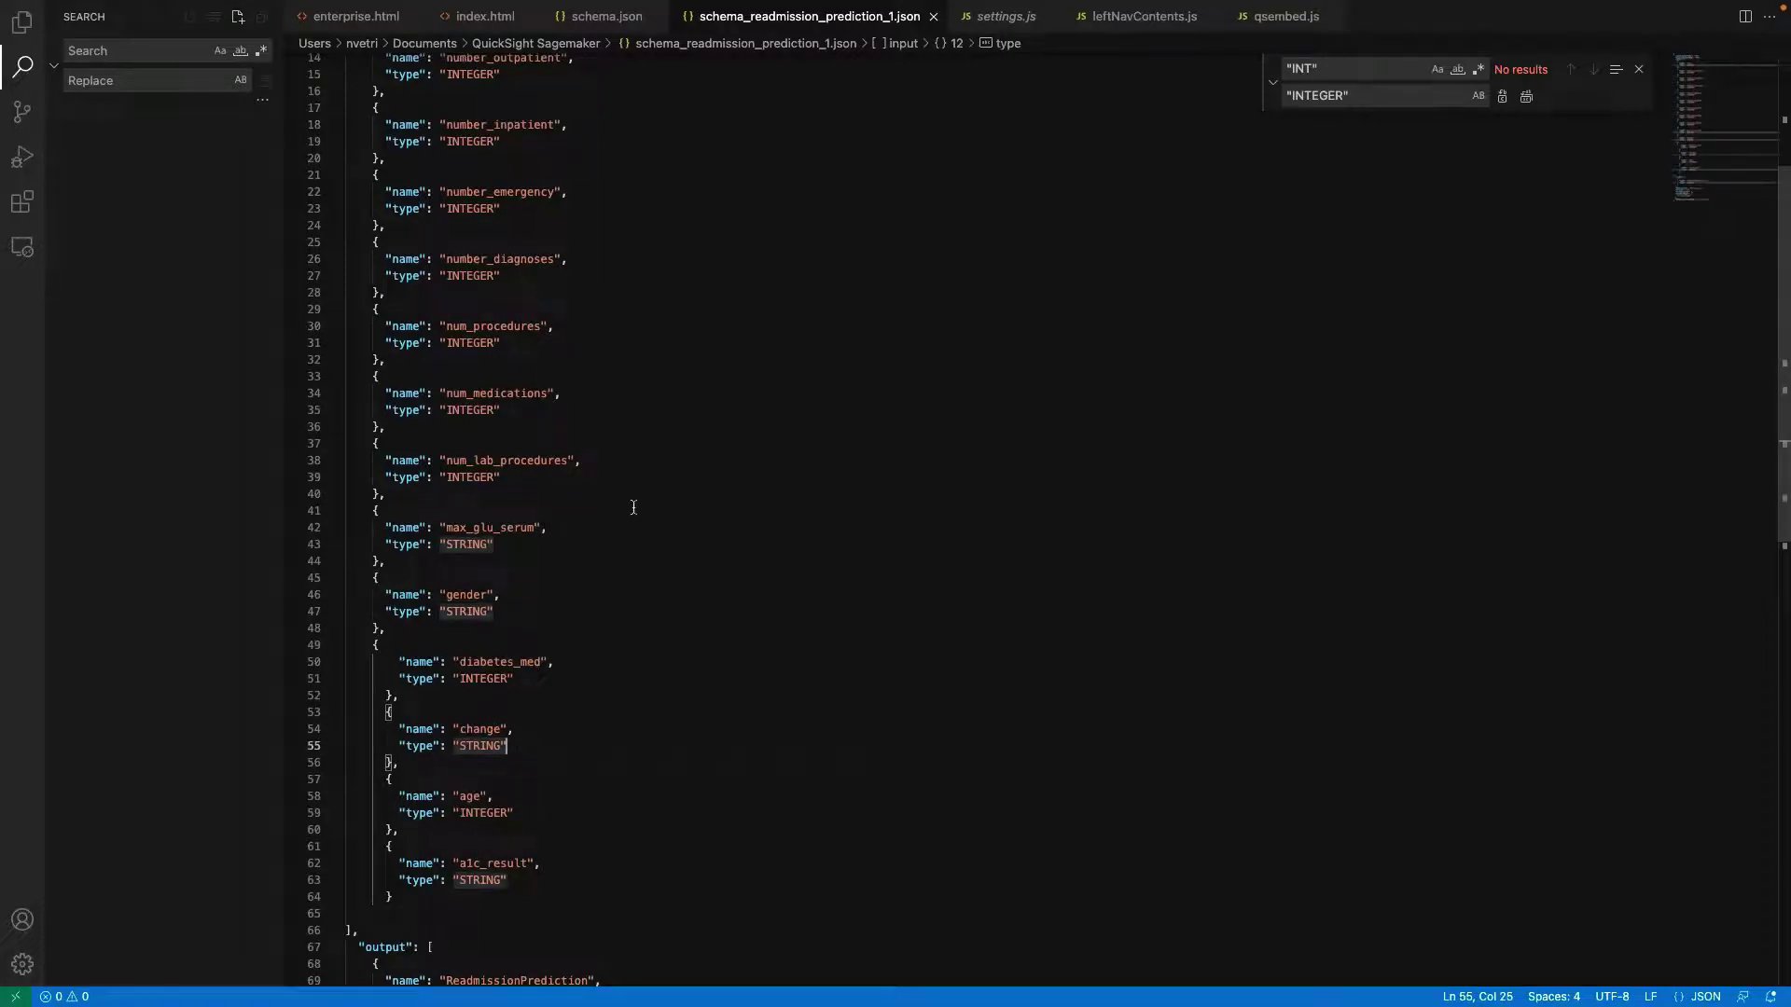
pyautogui.click(653, 529)
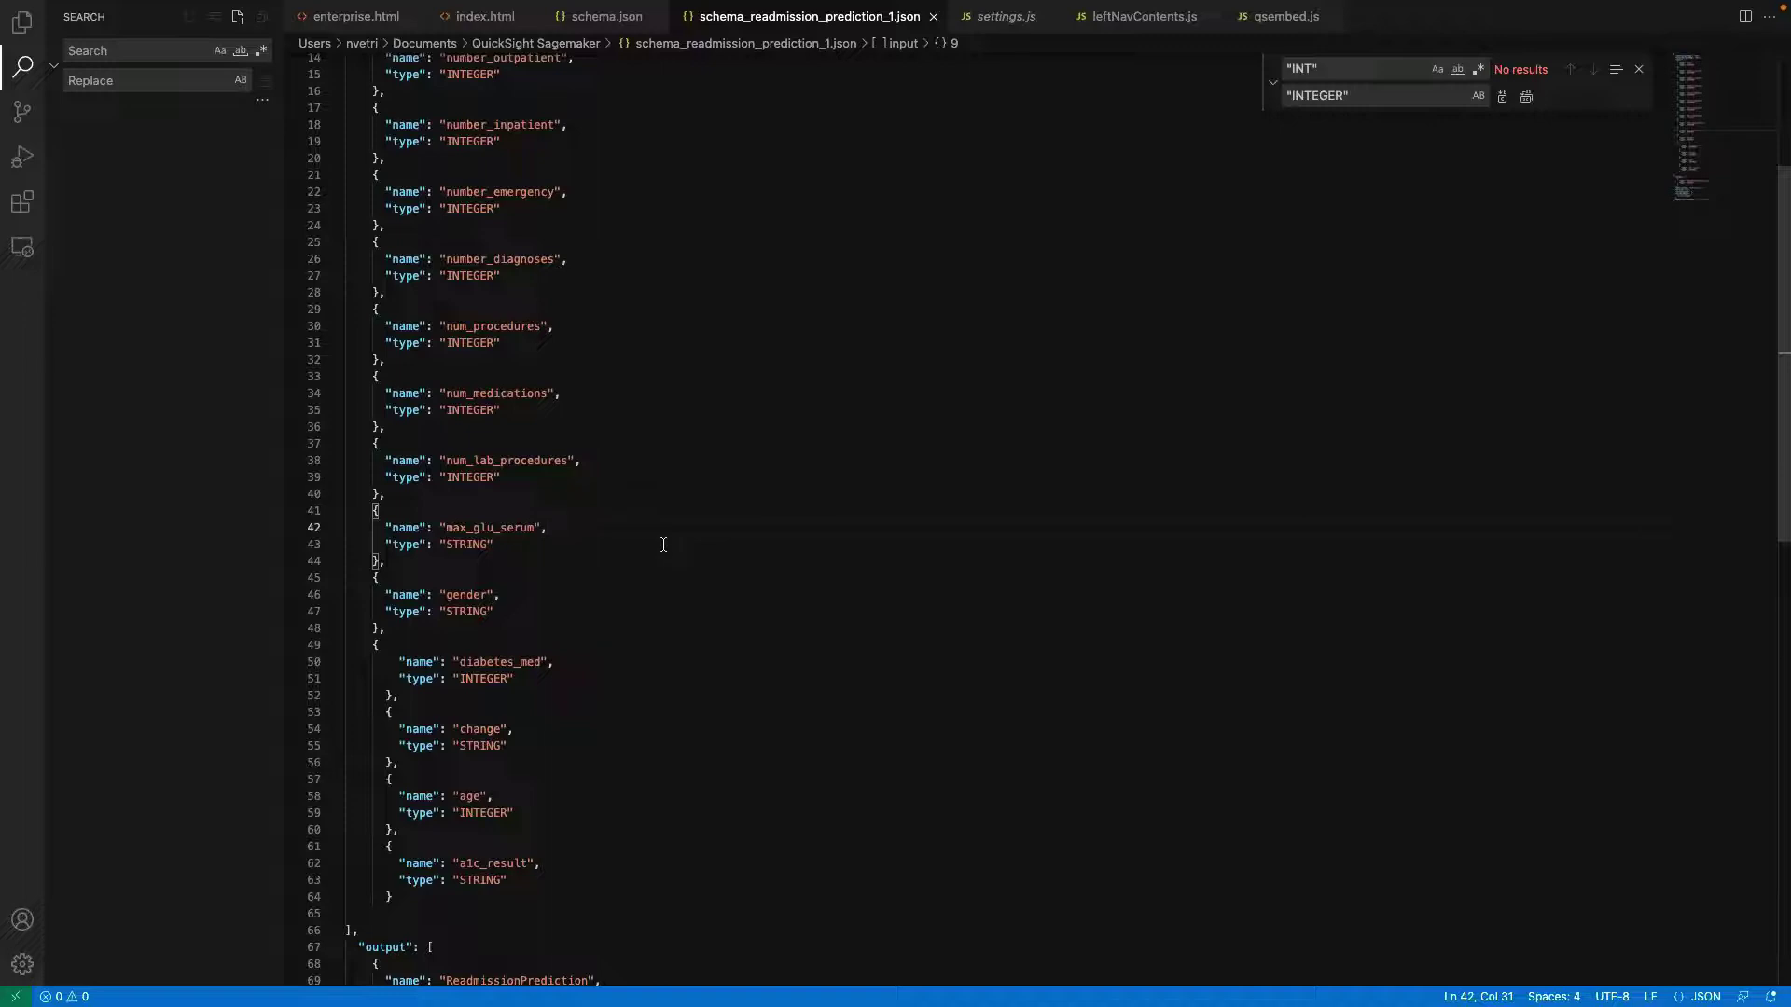
pyautogui.click(658, 436)
pyautogui.hotkey('ctrl', 'Left')
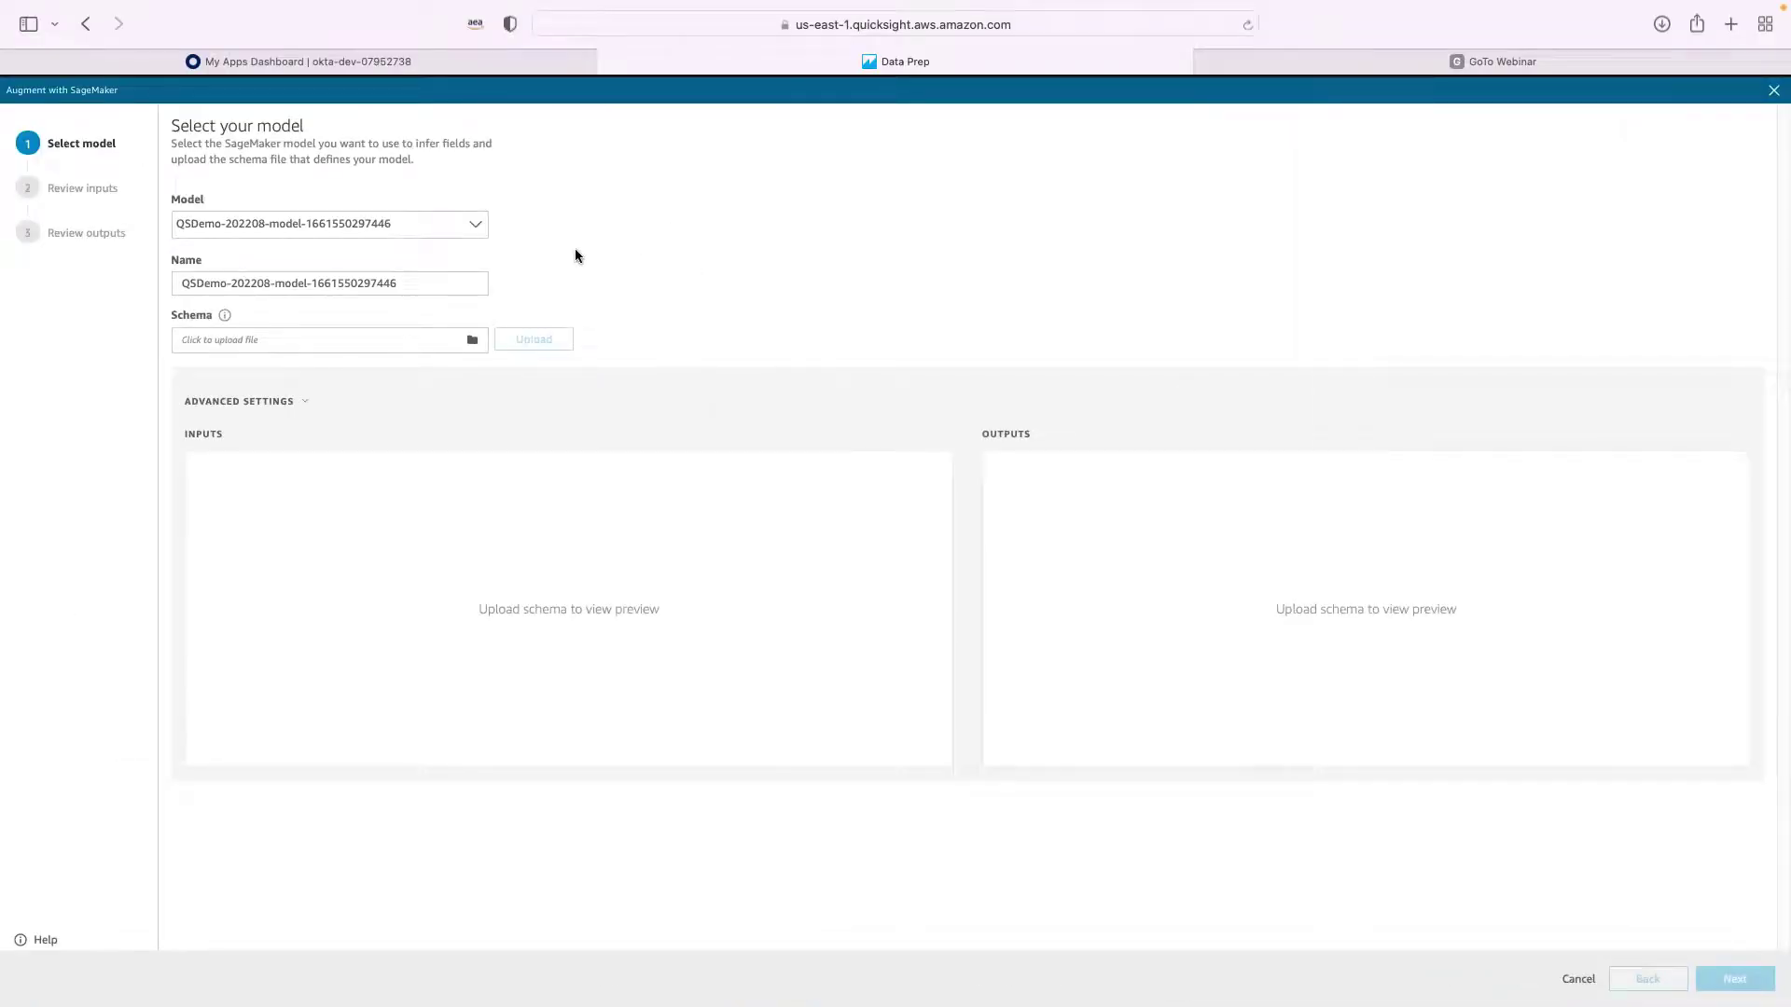
# Step: Upload schema_readmission_prediction_1.json as the schema file for the selected SageMaker model
pyautogui.click(473, 342)
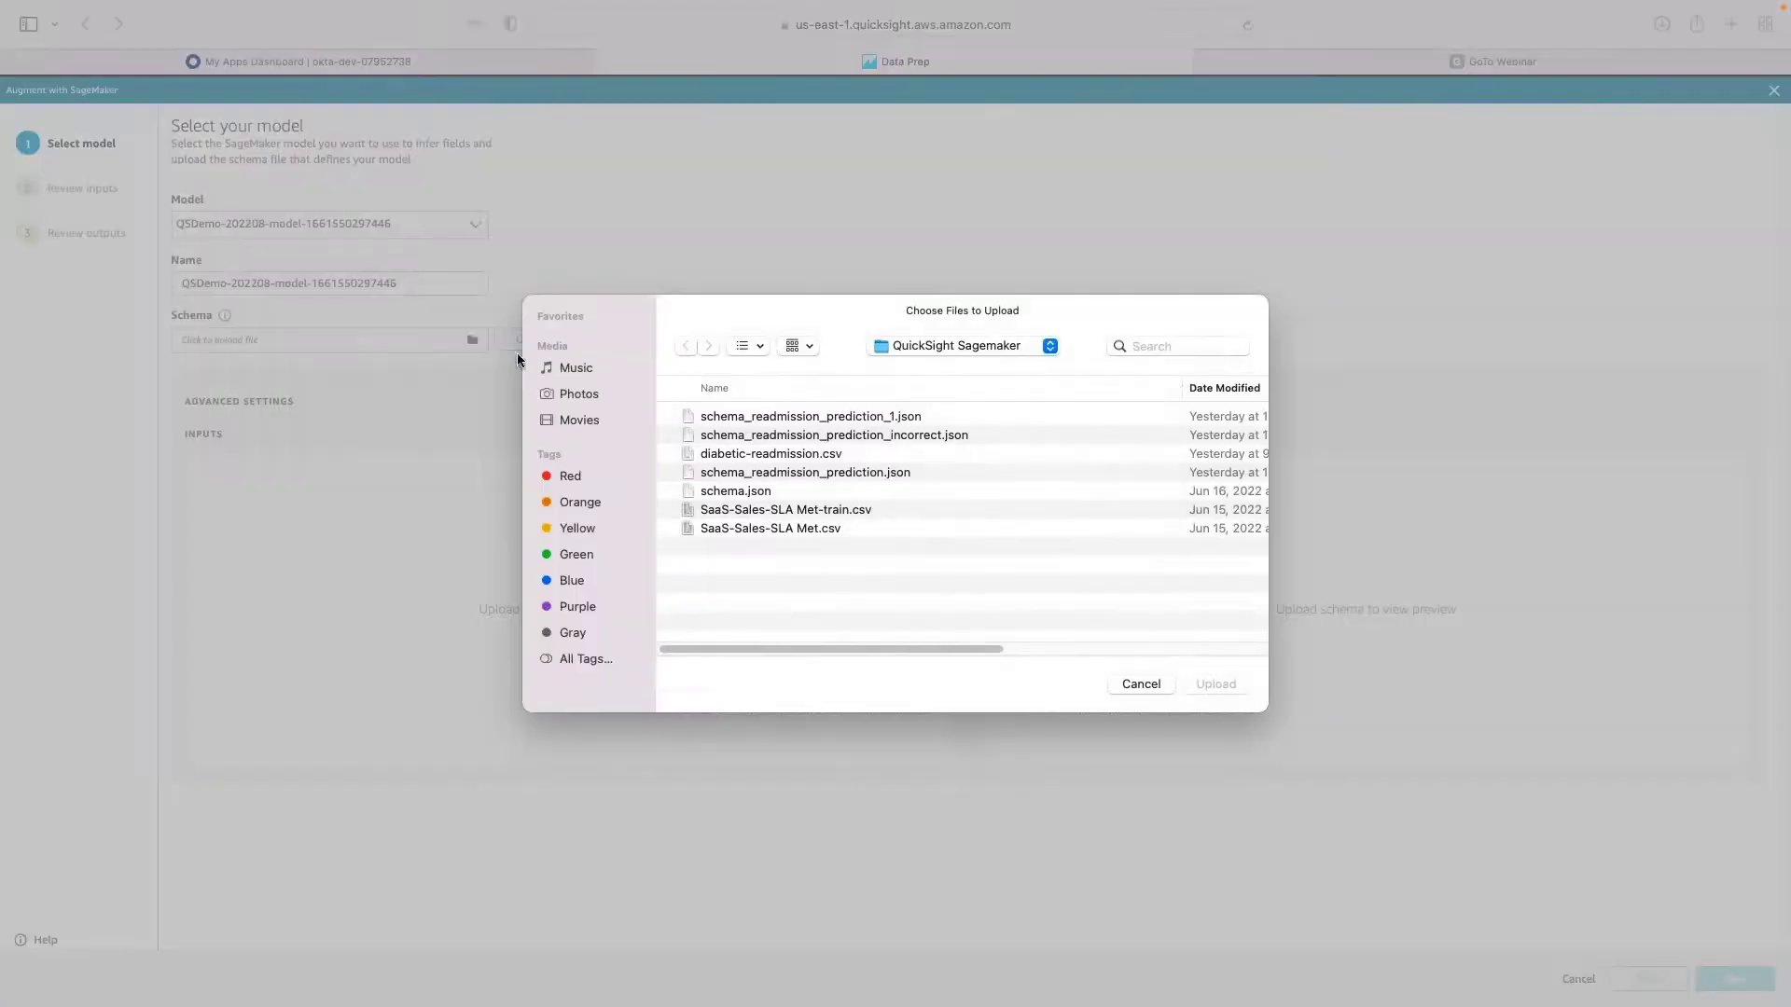
pyautogui.click(856, 422)
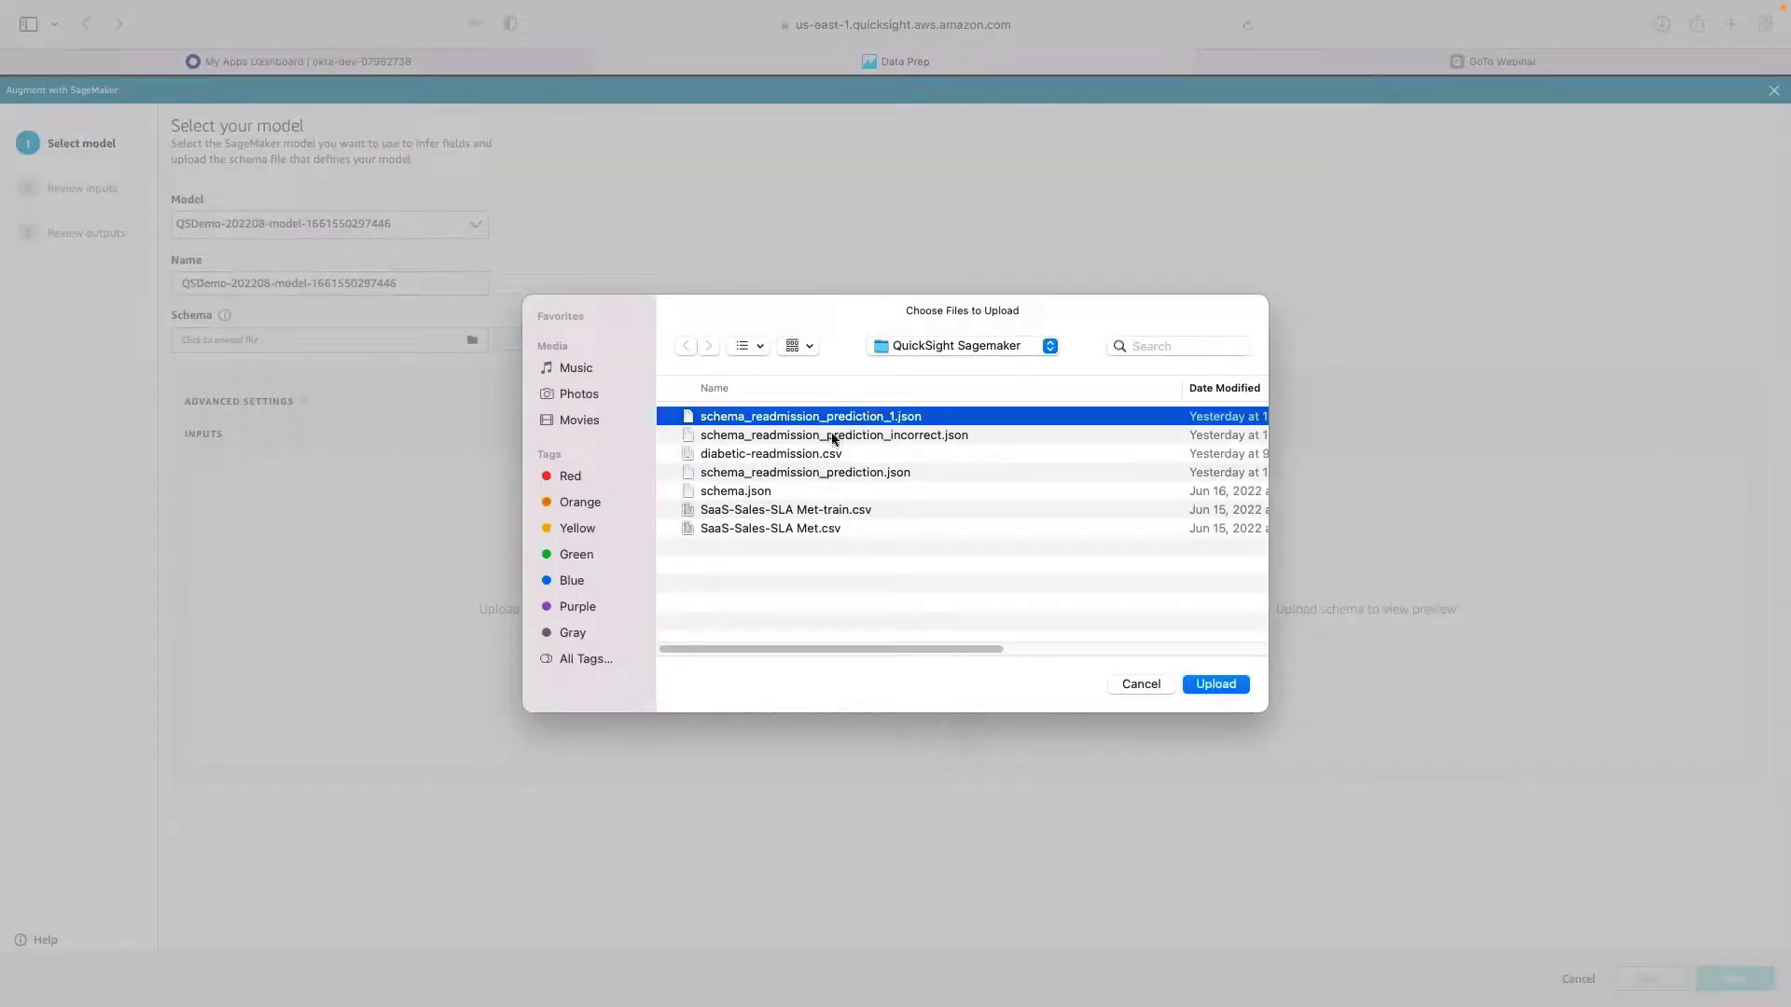
pyautogui.click(1212, 684)
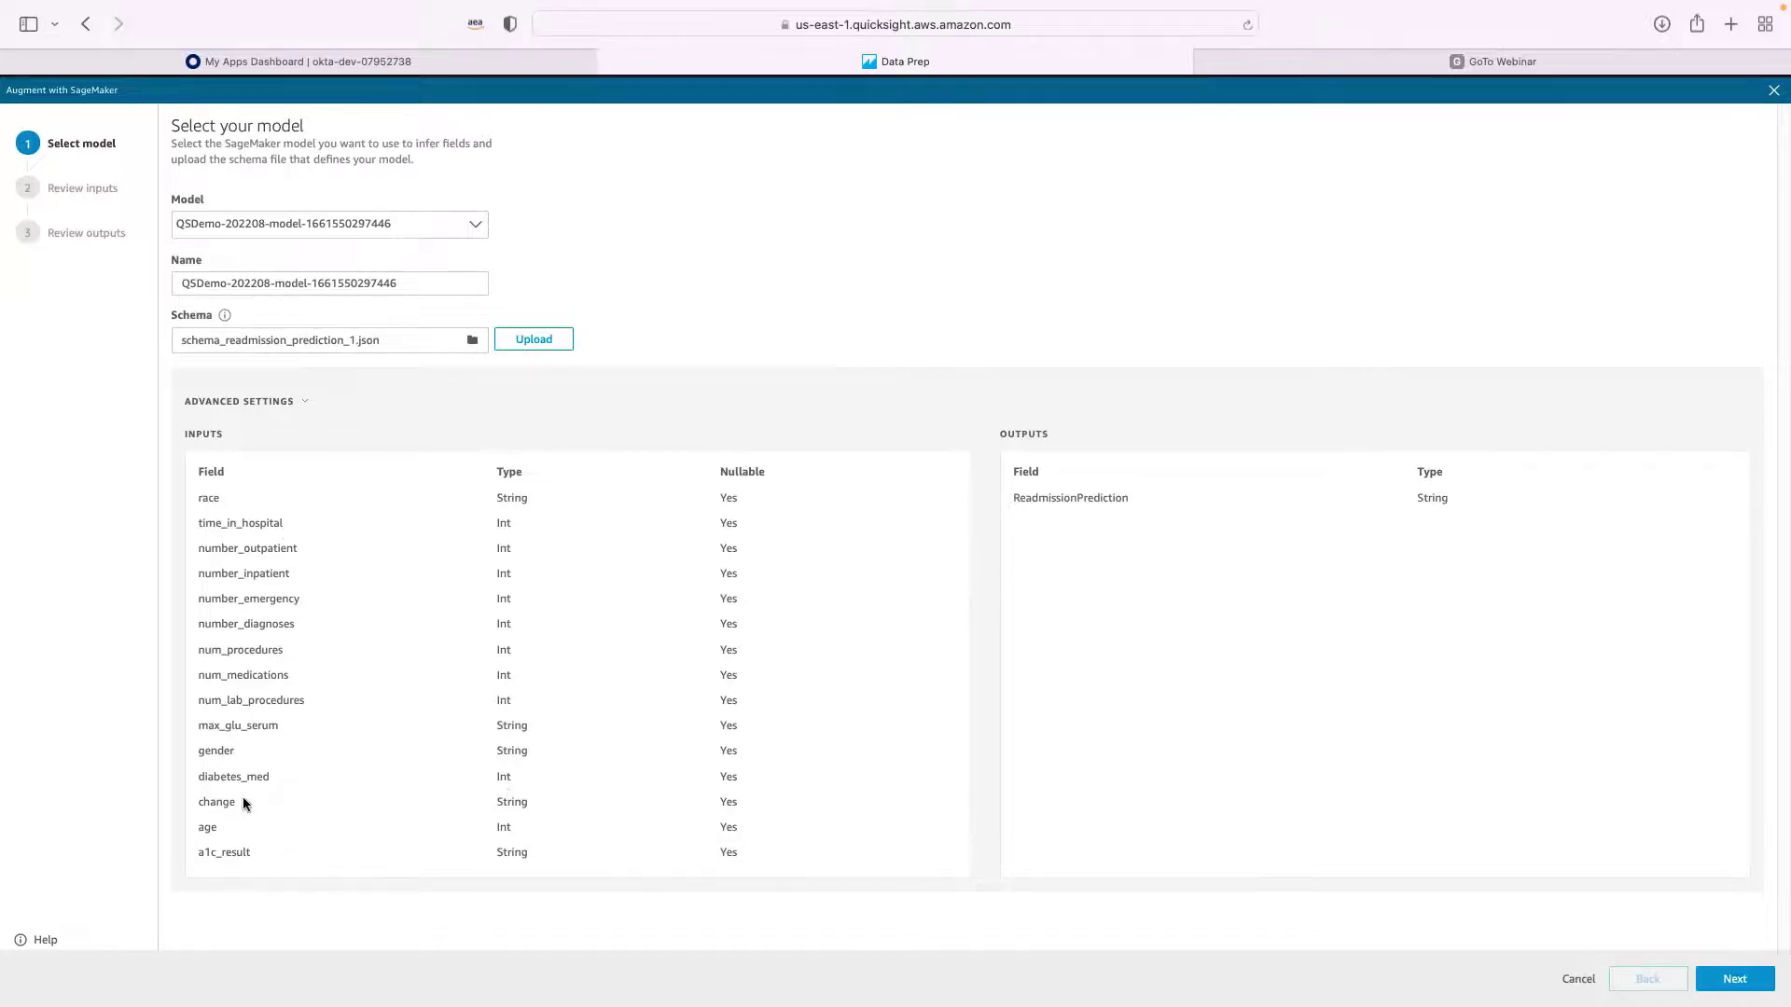
# Step: Check the types of the change input and the ReadmissionPrediction output, and proceed to the input field mapping
pyautogui.moveTo(205, 802); pyautogui.dragTo(229, 803)
pyautogui.doubleClick(511, 803)
pyautogui.click(1427, 503)
pyautogui.click(1734, 979)
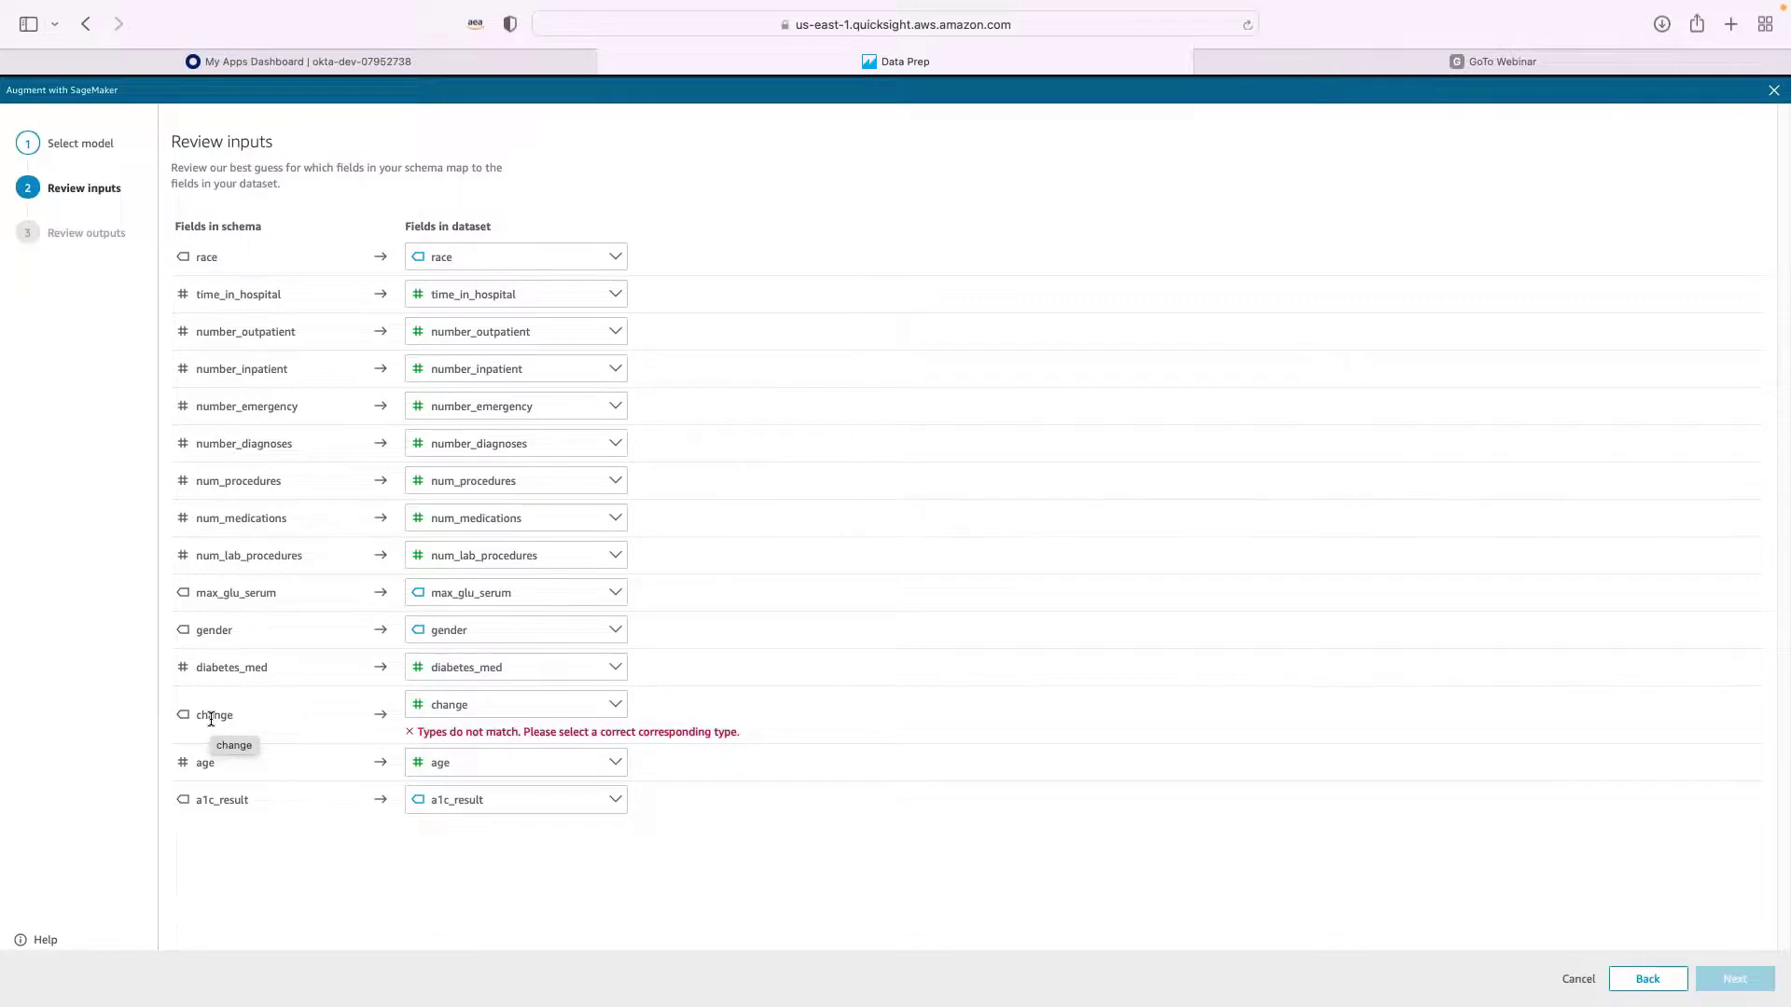
# Step: Return to the model selection and upload schema_readmission_prediction.json as the schema file
pyautogui.click(1630, 981)
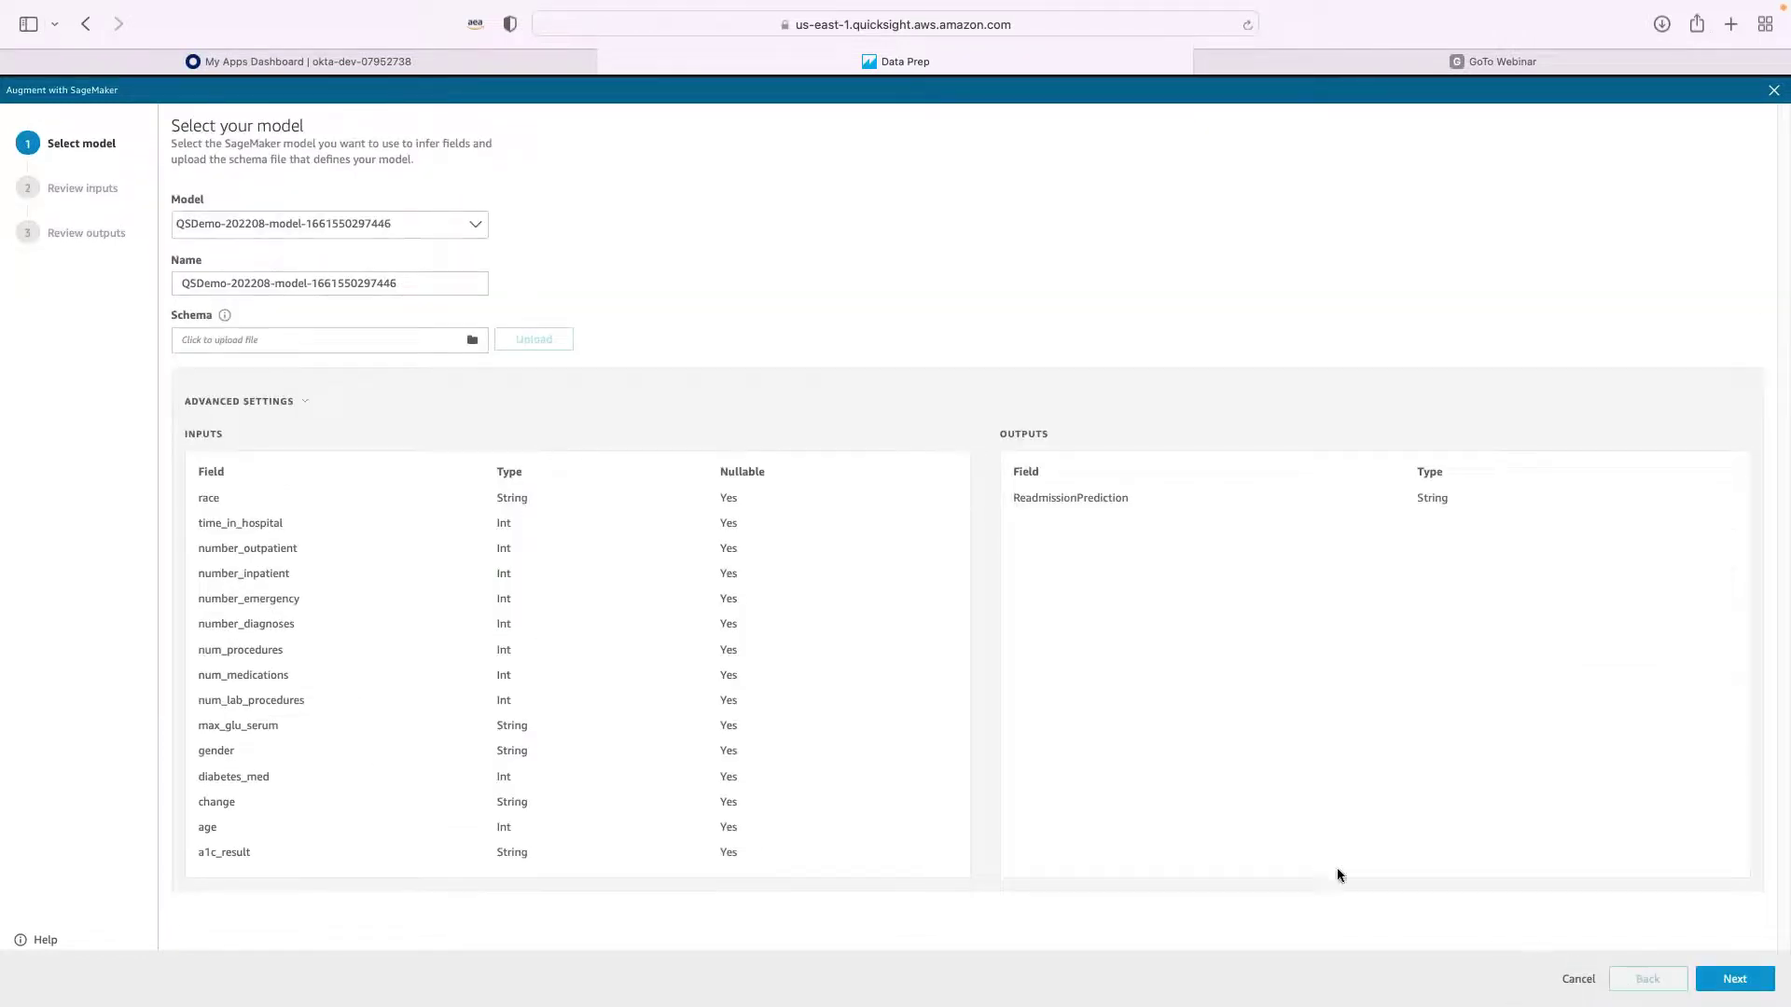
pyautogui.click(472, 341)
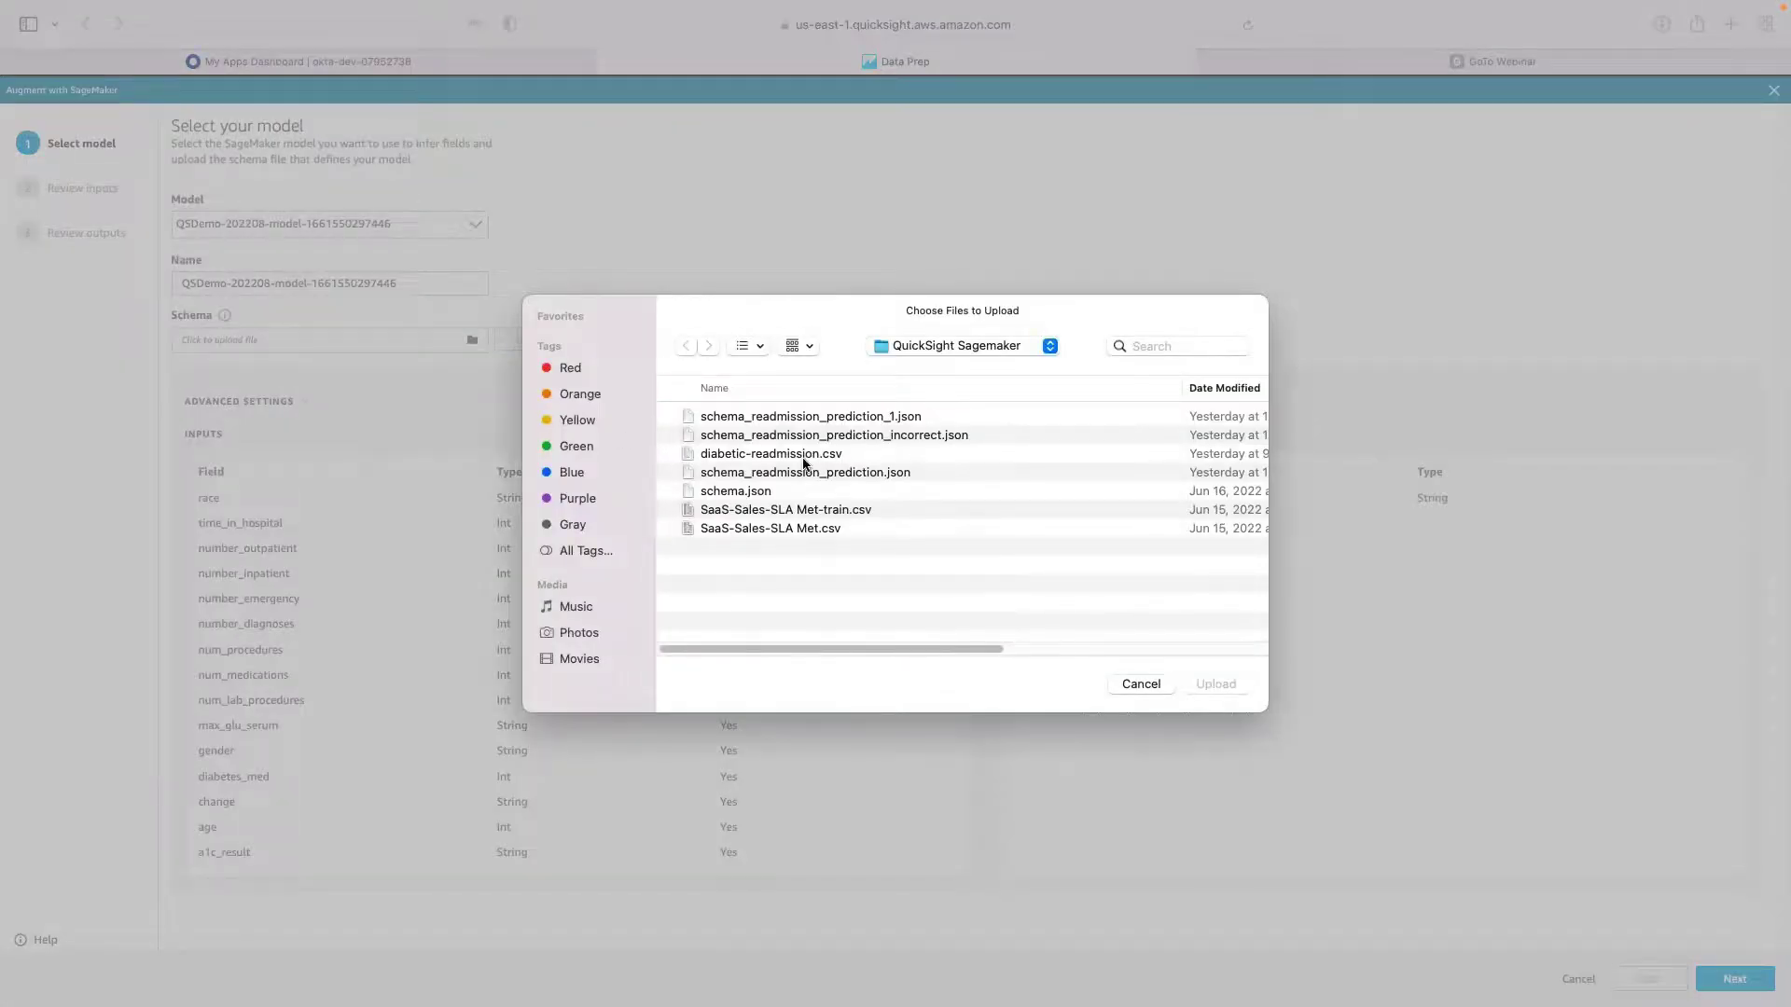
pyautogui.click(819, 472)
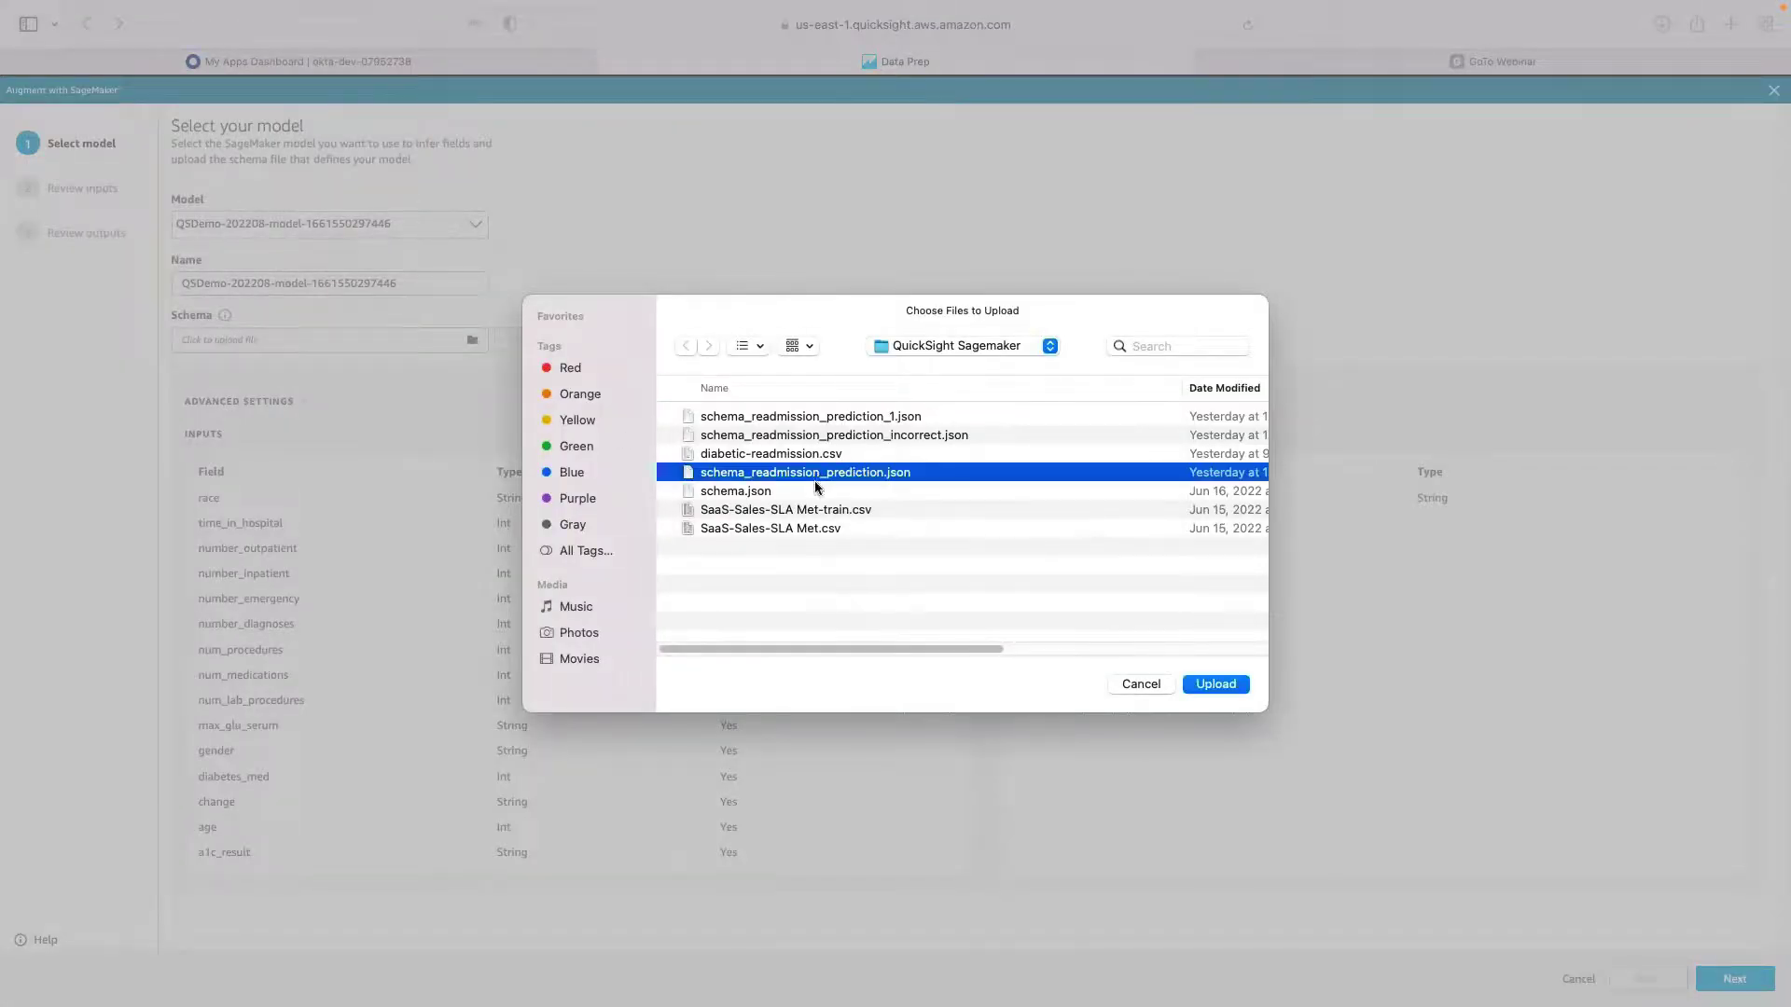
pyautogui.click(1216, 685)
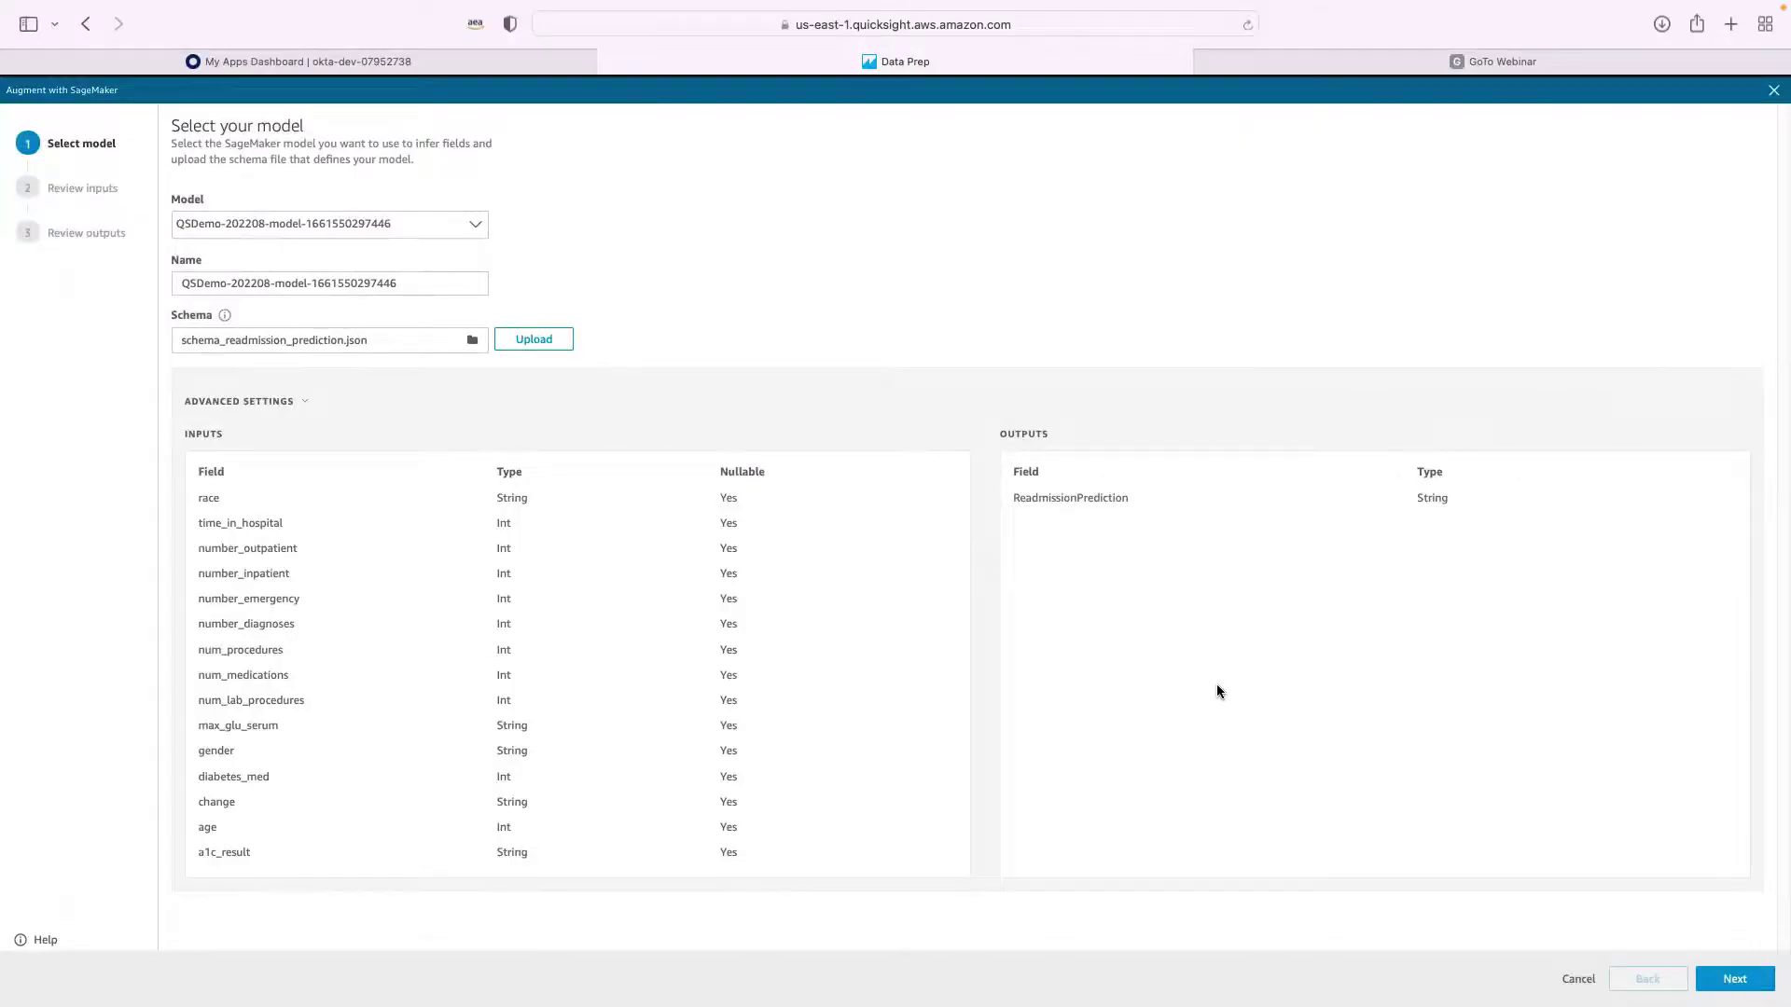
# Step: Check the change field's type in the uploaded schema and proceed to the input field mapping
pyautogui.doubleClick(222, 804)
pyautogui.click(543, 347)
pyautogui.moveTo(204, 806); pyautogui.dragTo(244, 808)
pyautogui.doubleClick(504, 802)
pyautogui.click(1039, 915)
pyautogui.click(1735, 979)
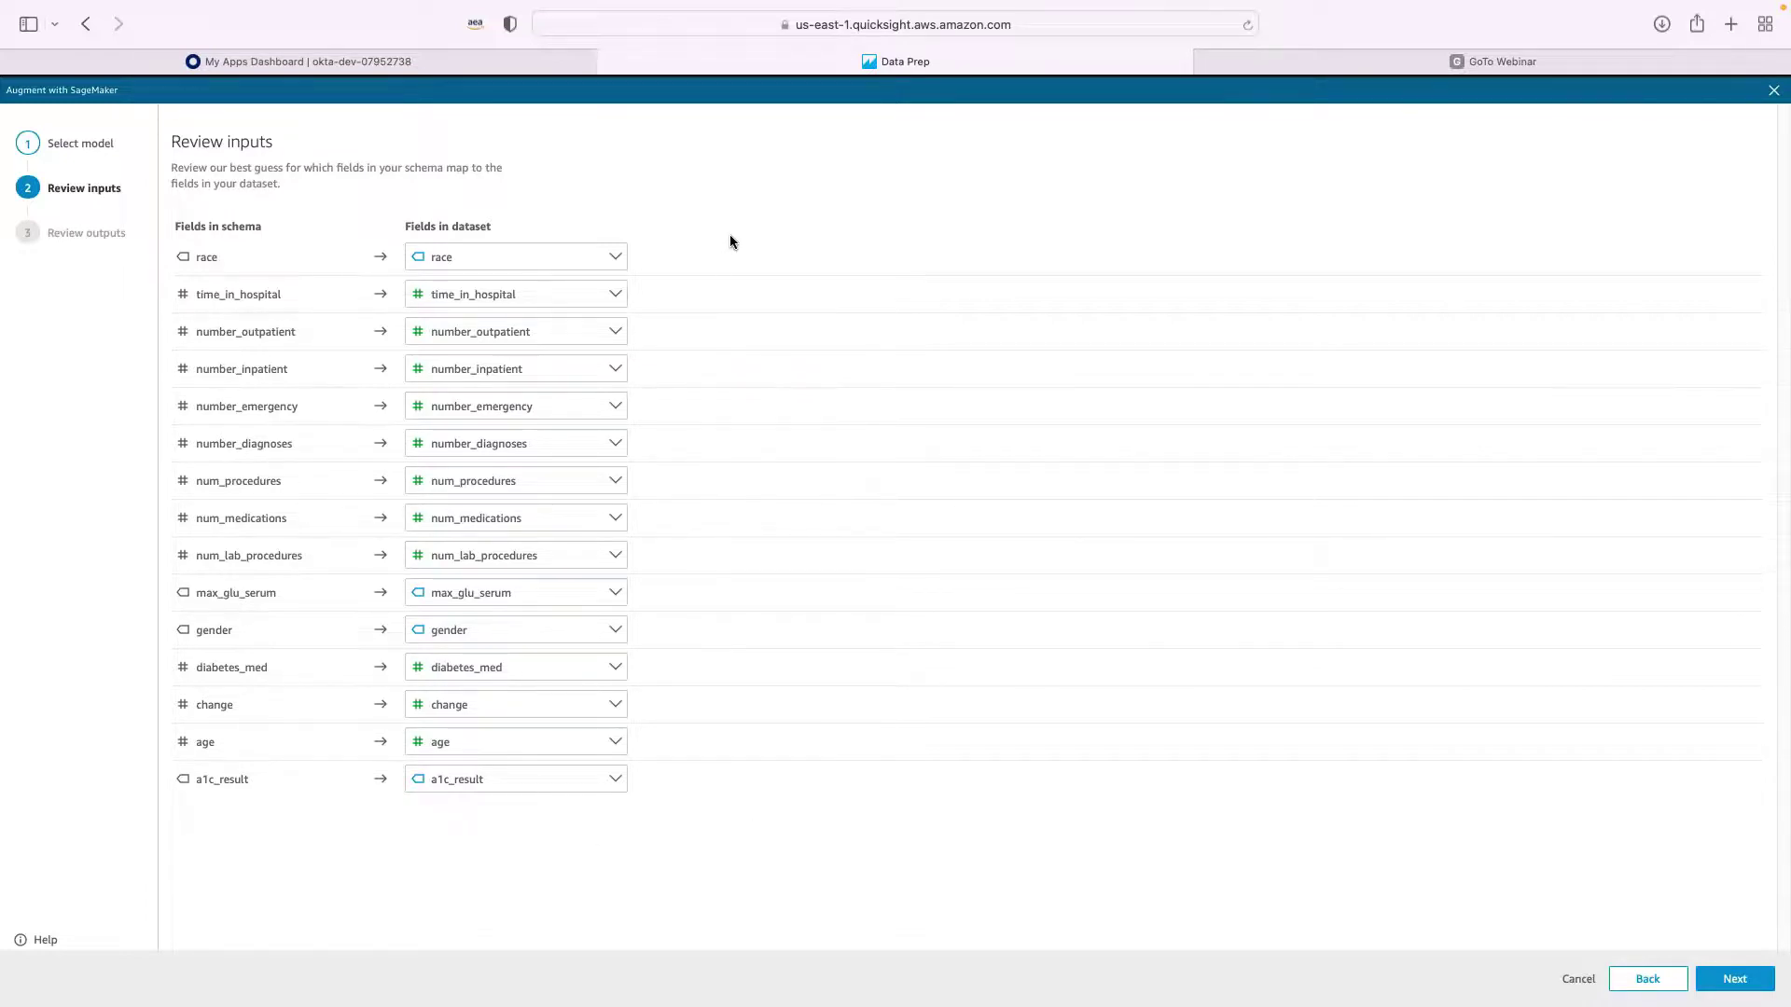
# Step: Accept the input mappings, keep the output field name ReadmissionPrediction, and prepare the data
pyautogui.click(1735, 979)
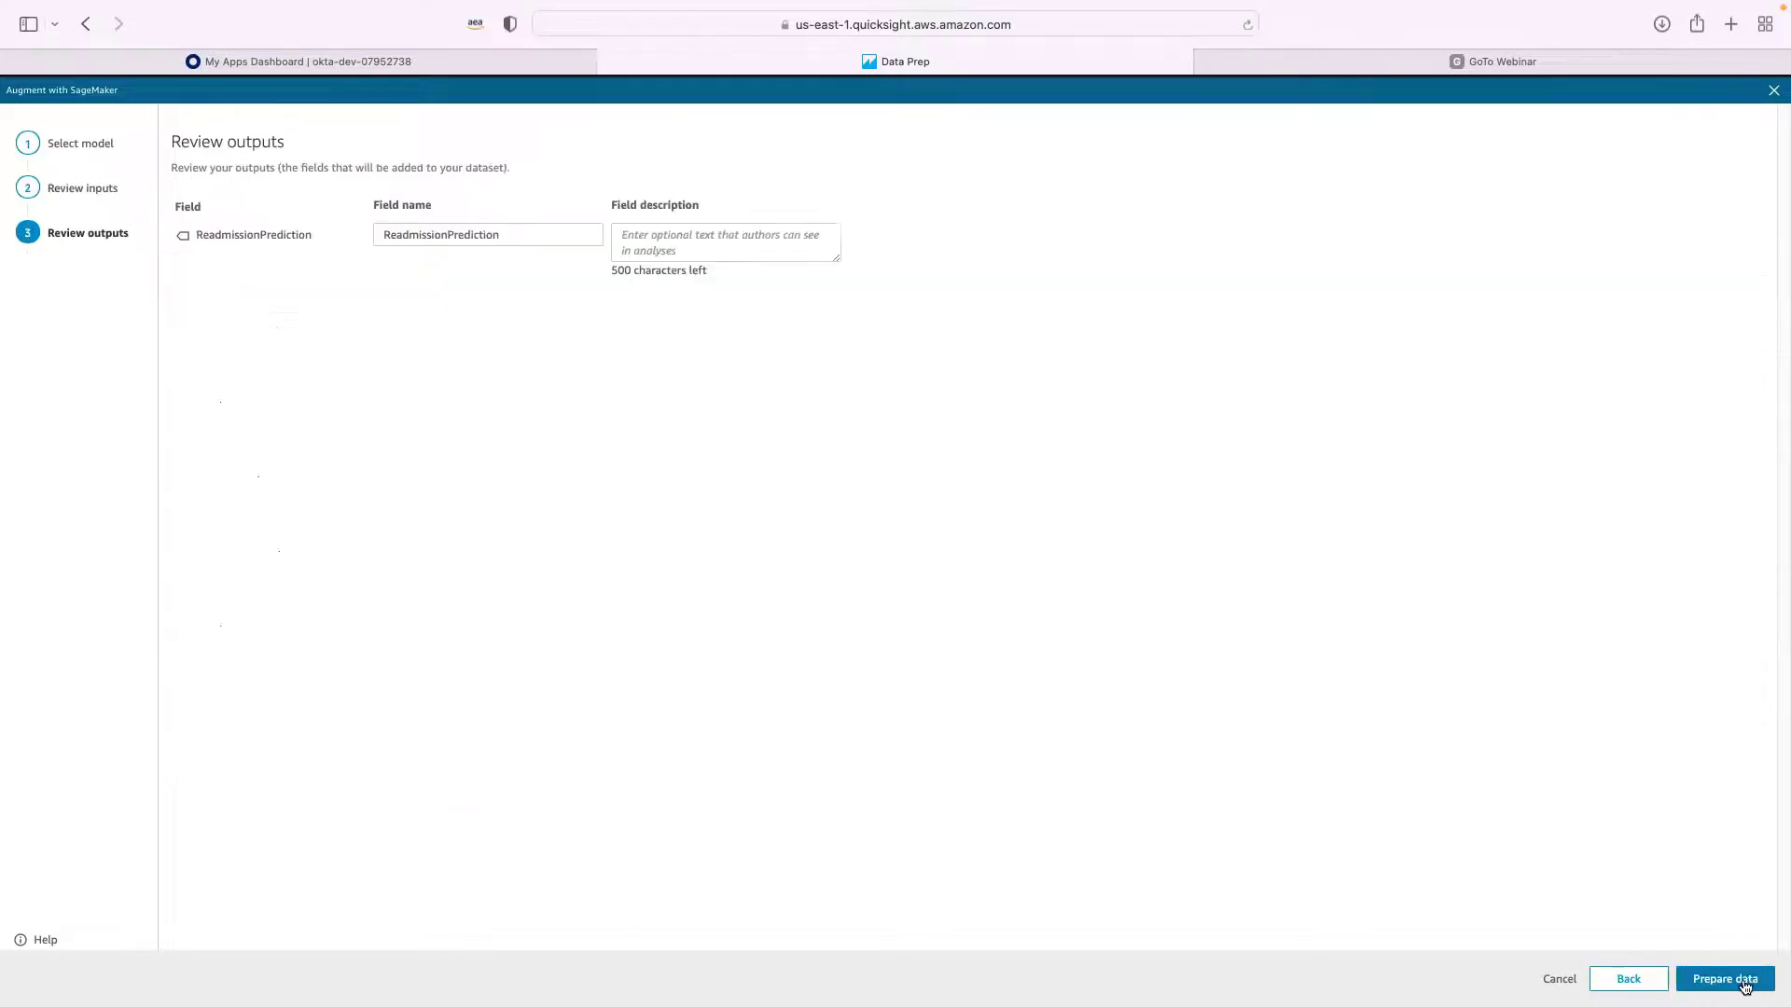
pyautogui.click(473, 235)
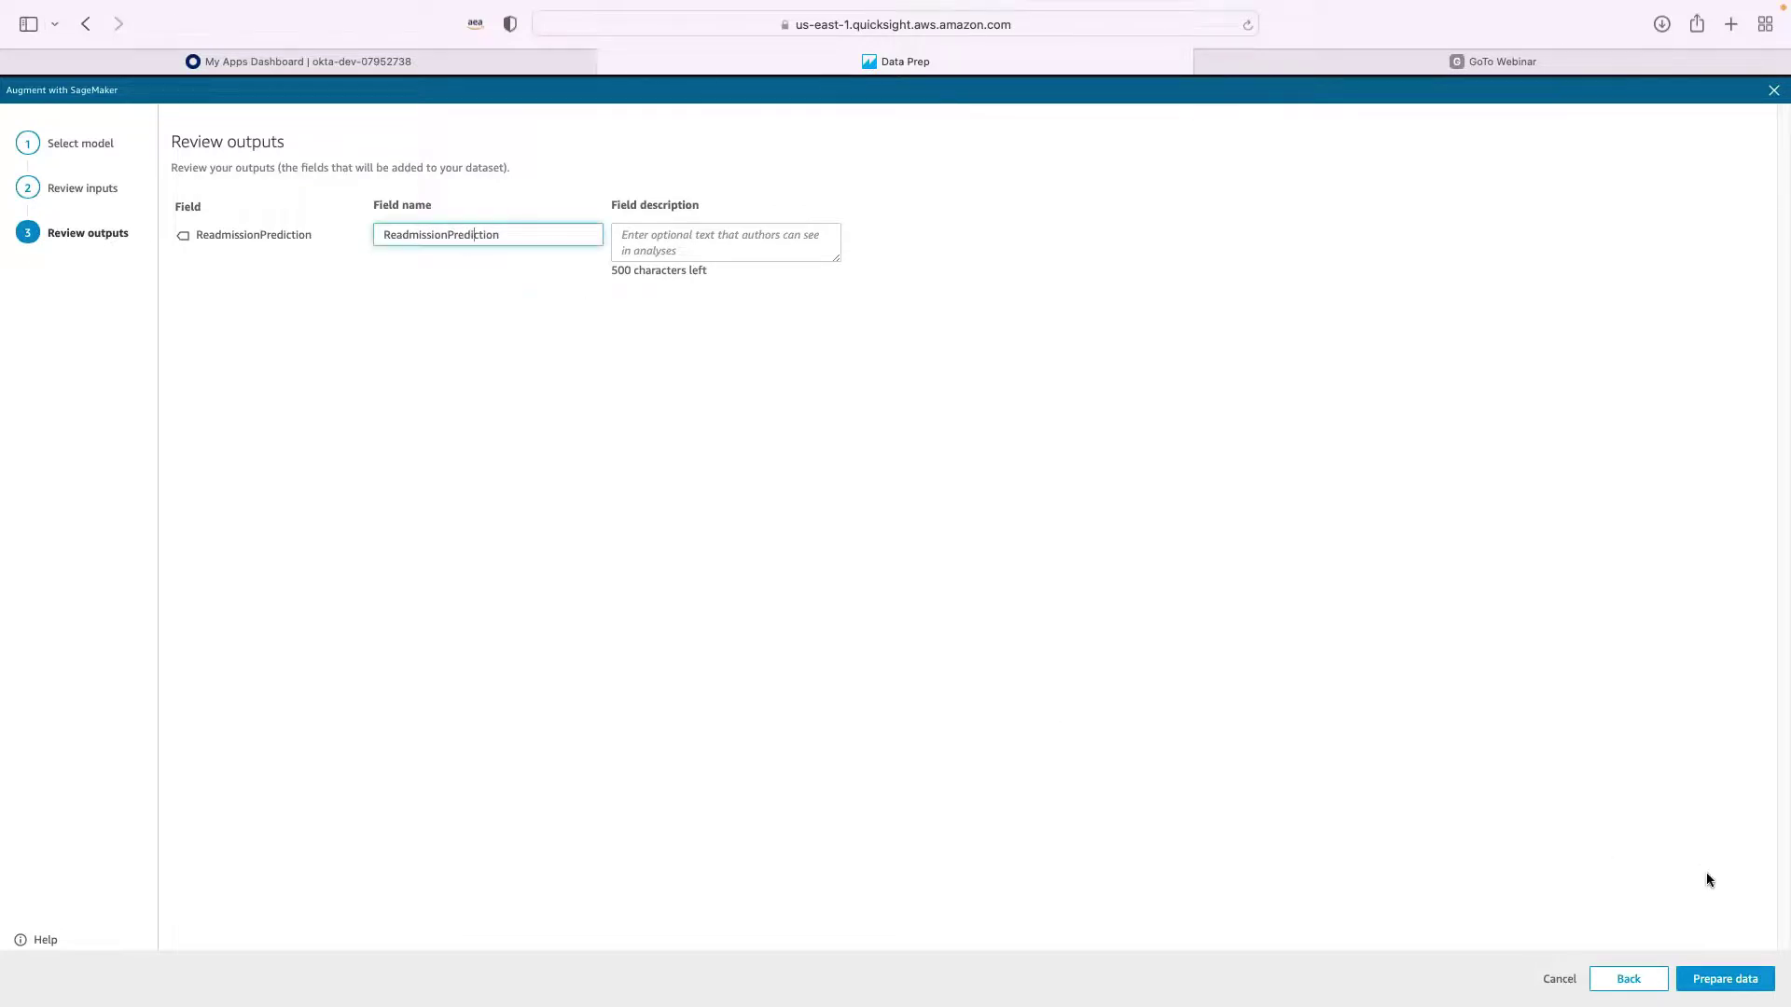
pyautogui.click(1735, 989)
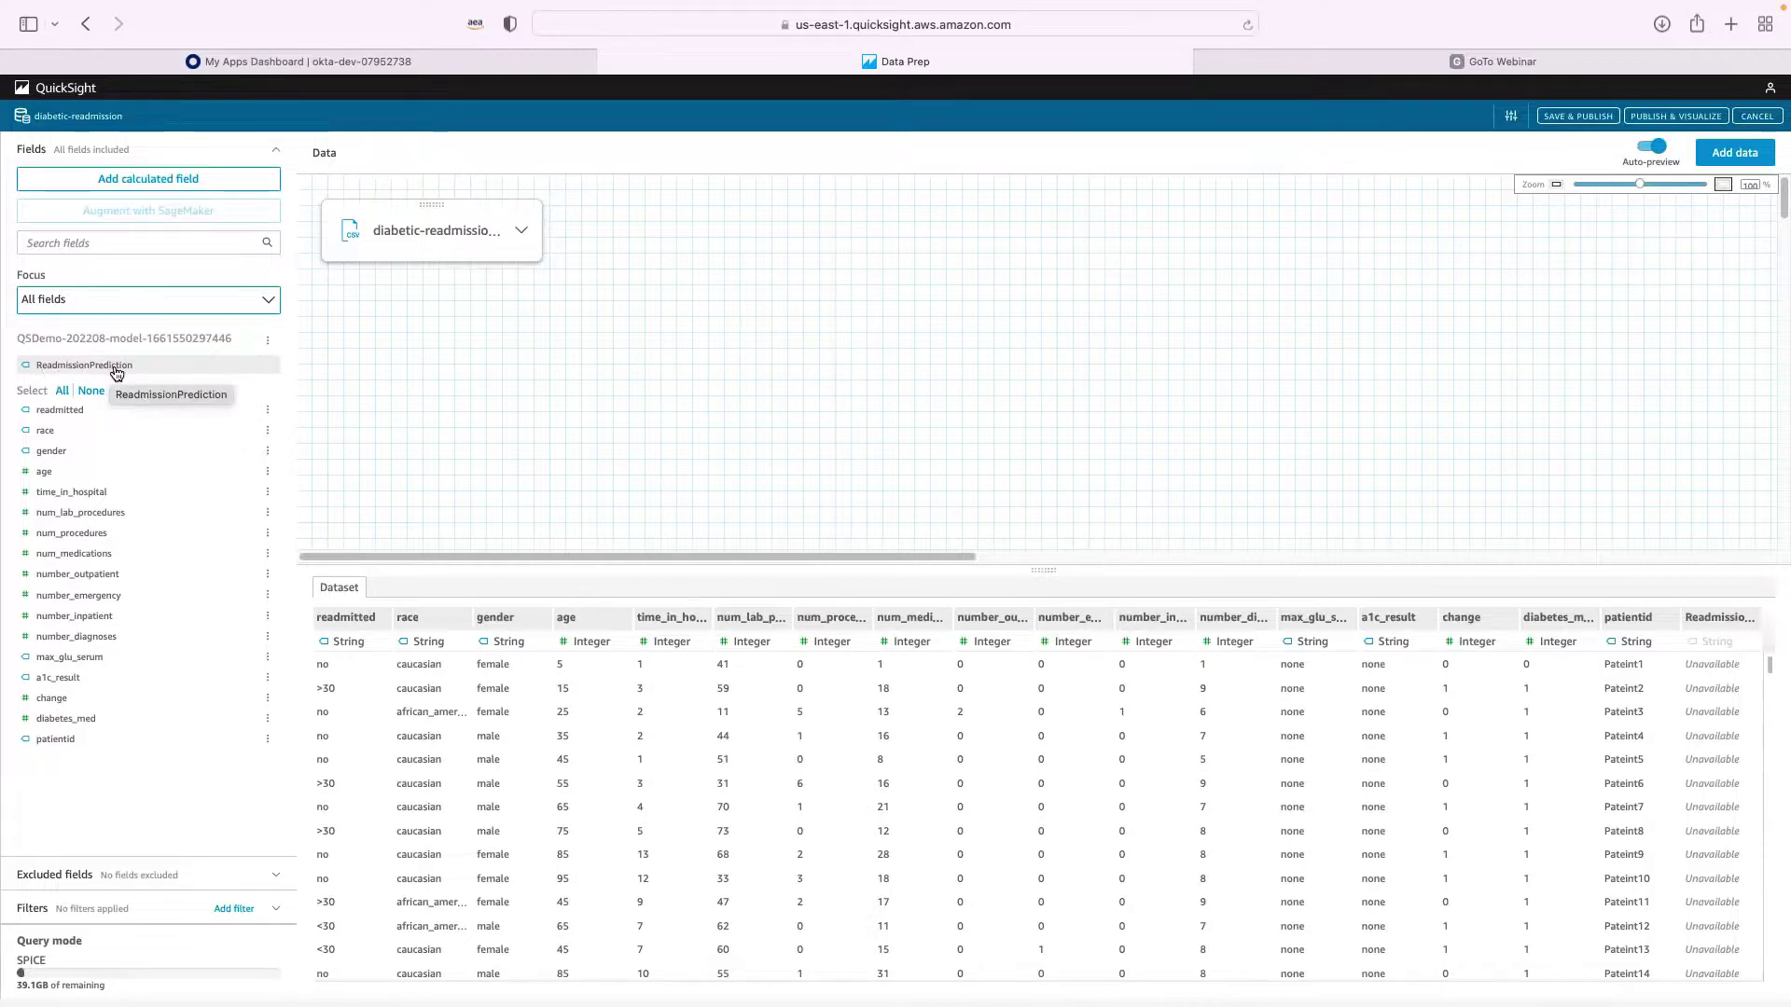
# Step: Open the management settings of the model attached to the dataset, examine its inputs and outputs, and leave without changes
pyautogui.click(269, 343)
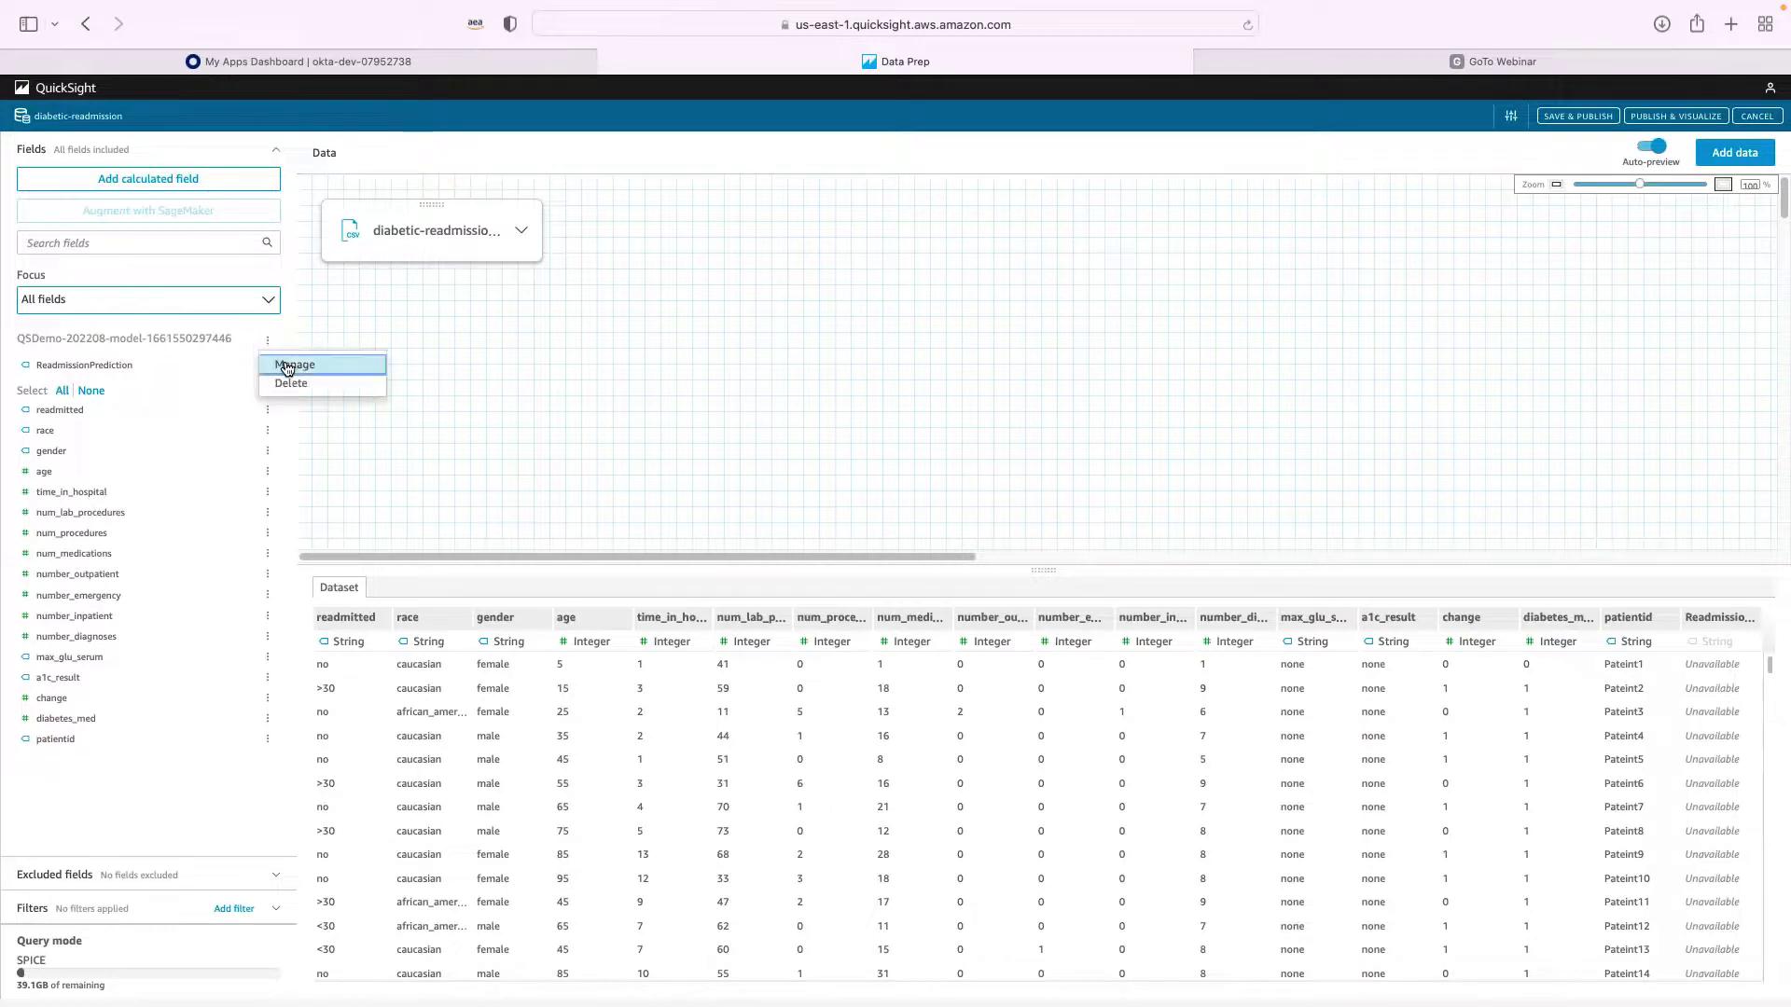
pyautogui.click(287, 367)
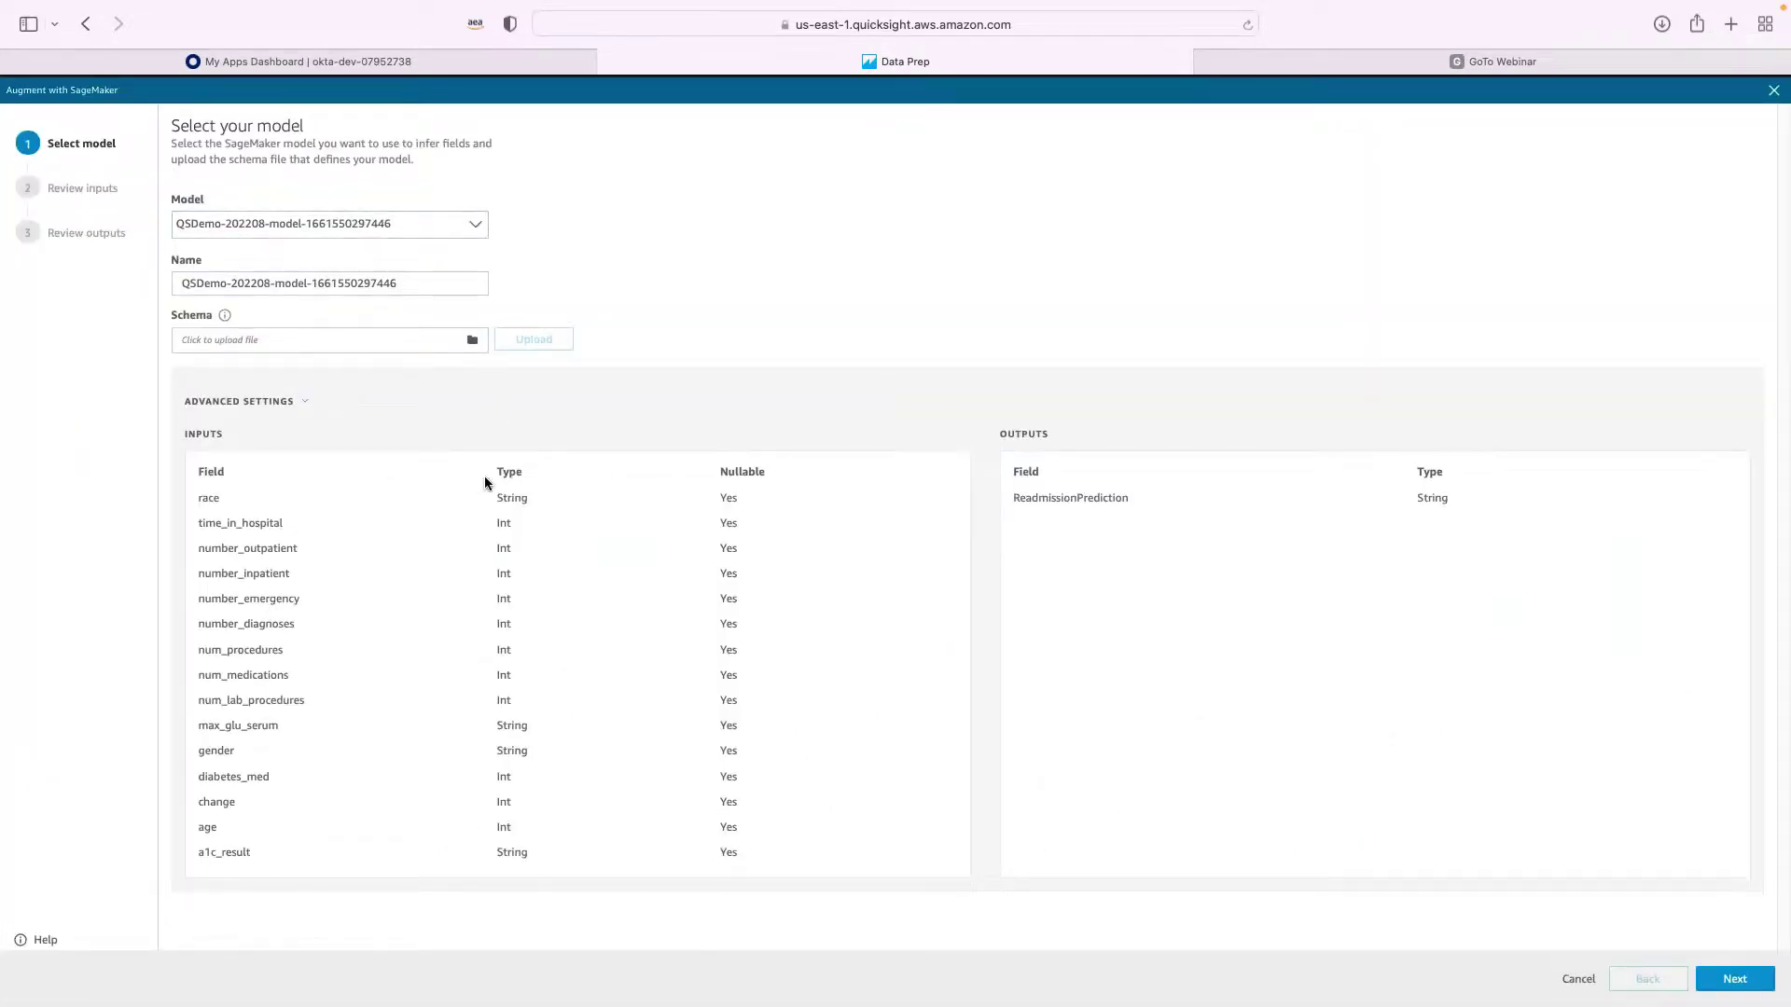
pyautogui.click(1579, 980)
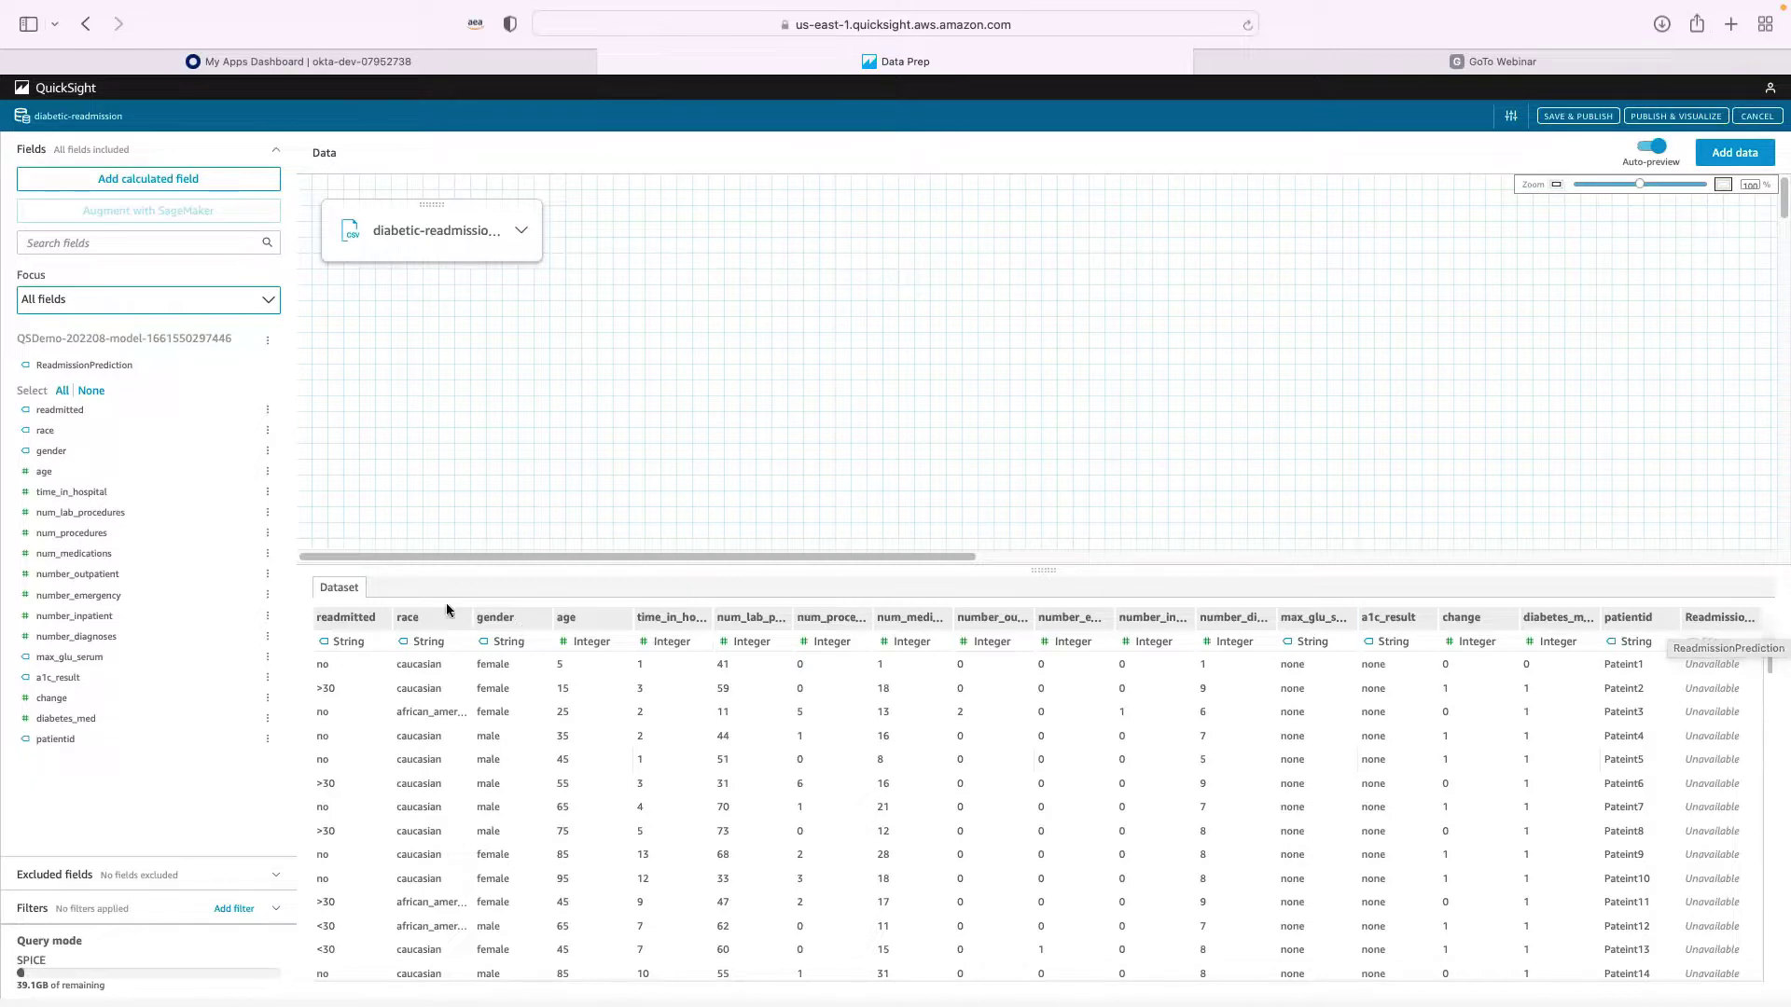
# Step: Rename the dataset to diabetic-readmission-demo, and save and publish it
pyautogui.click(1574, 119)
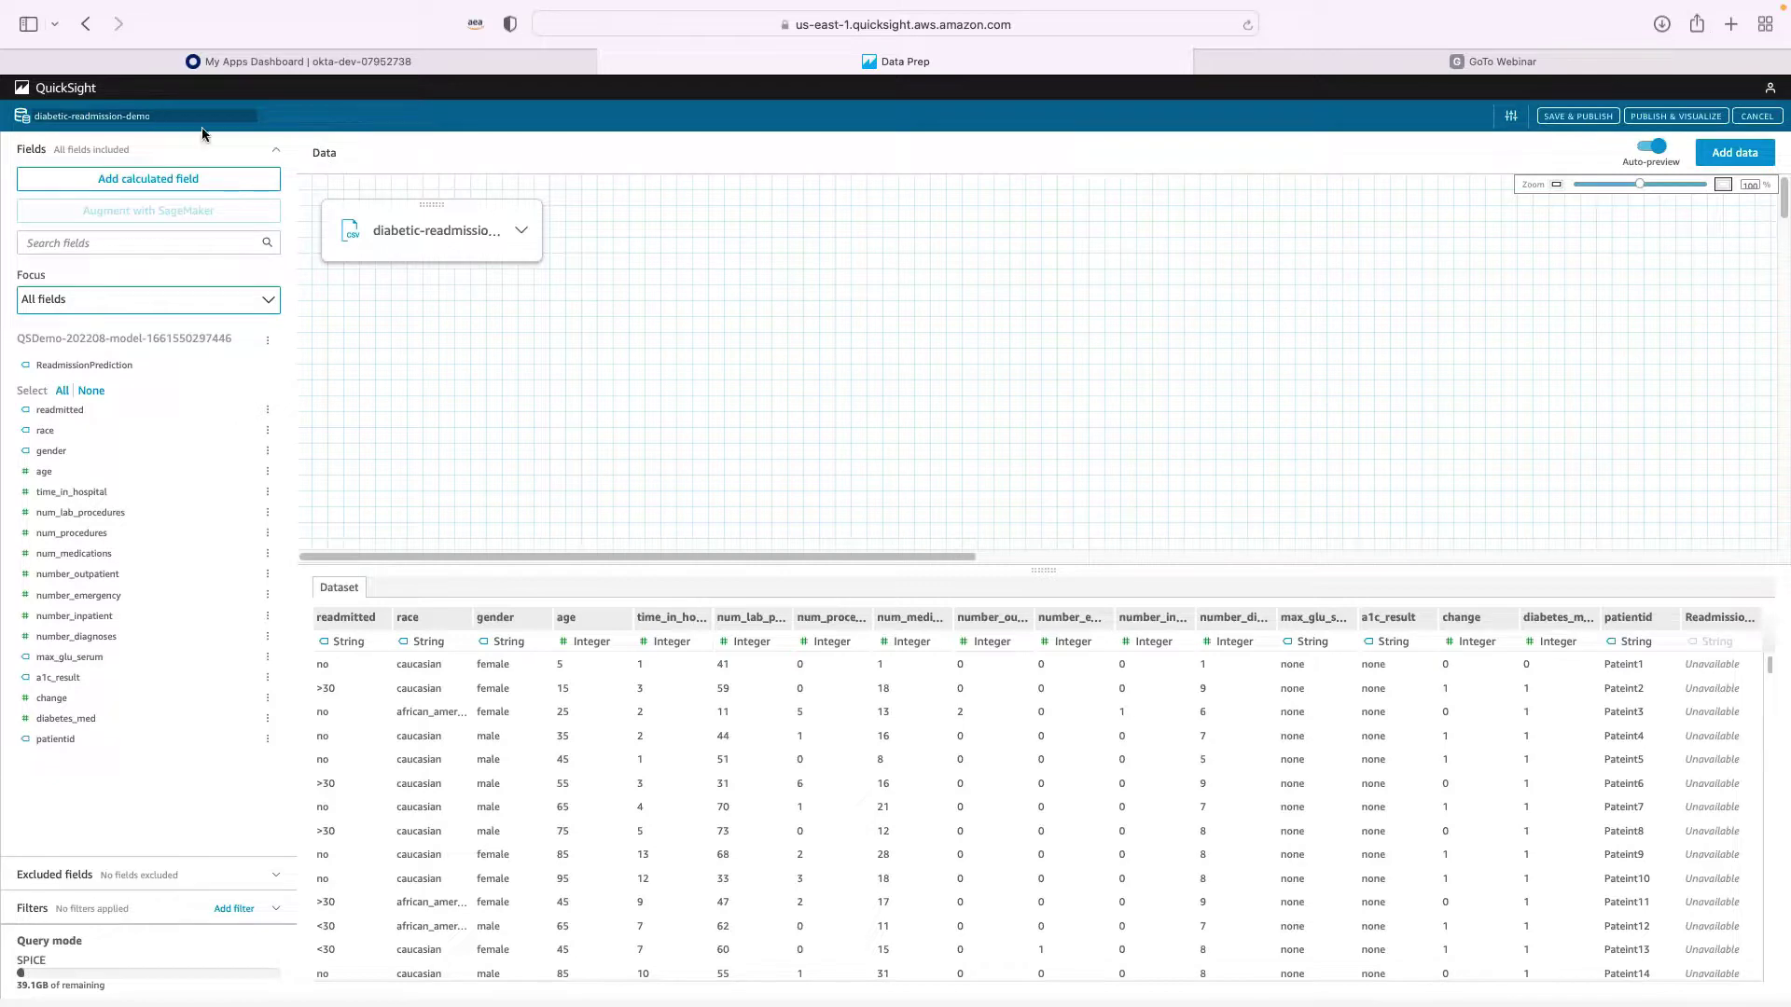
pyautogui.click(1576, 116)
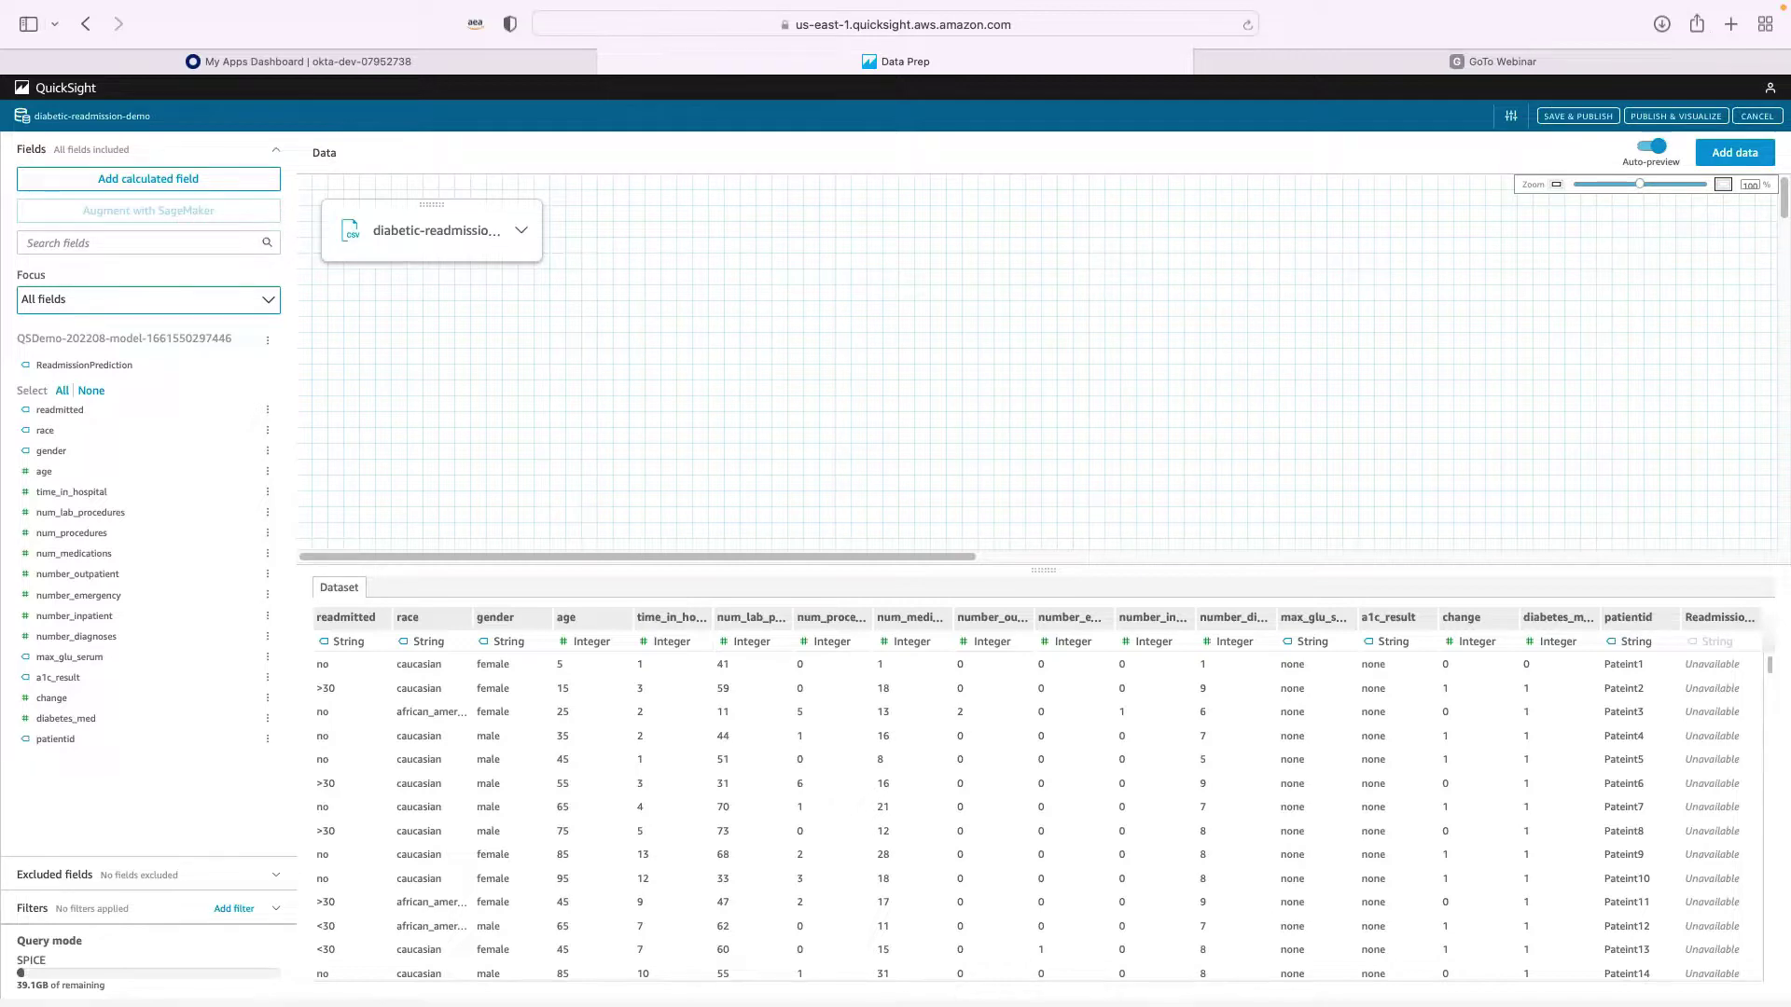
pyautogui.click(428, 710)
pyautogui.click(417, 668)
pyautogui.click(369, 672)
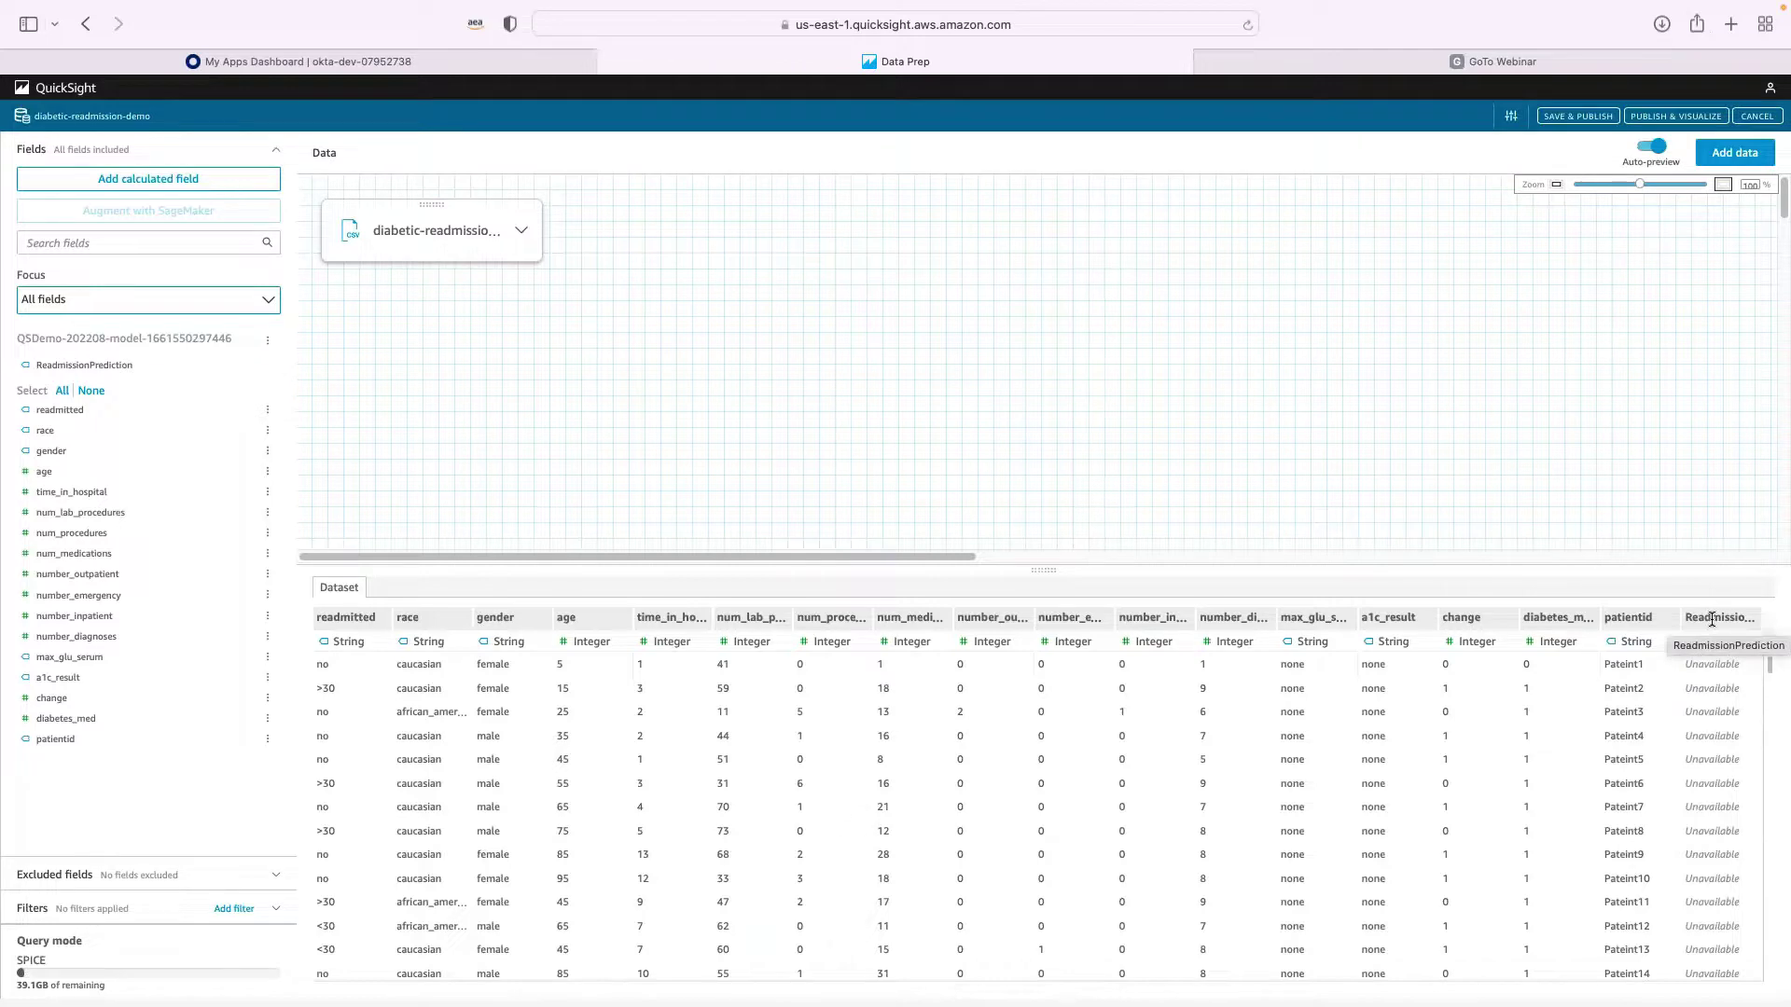
# Step: Leave the data preparation for the datasets list and open diabetic-readmission-demo to check its refresh status
pyautogui.click(92, 90)
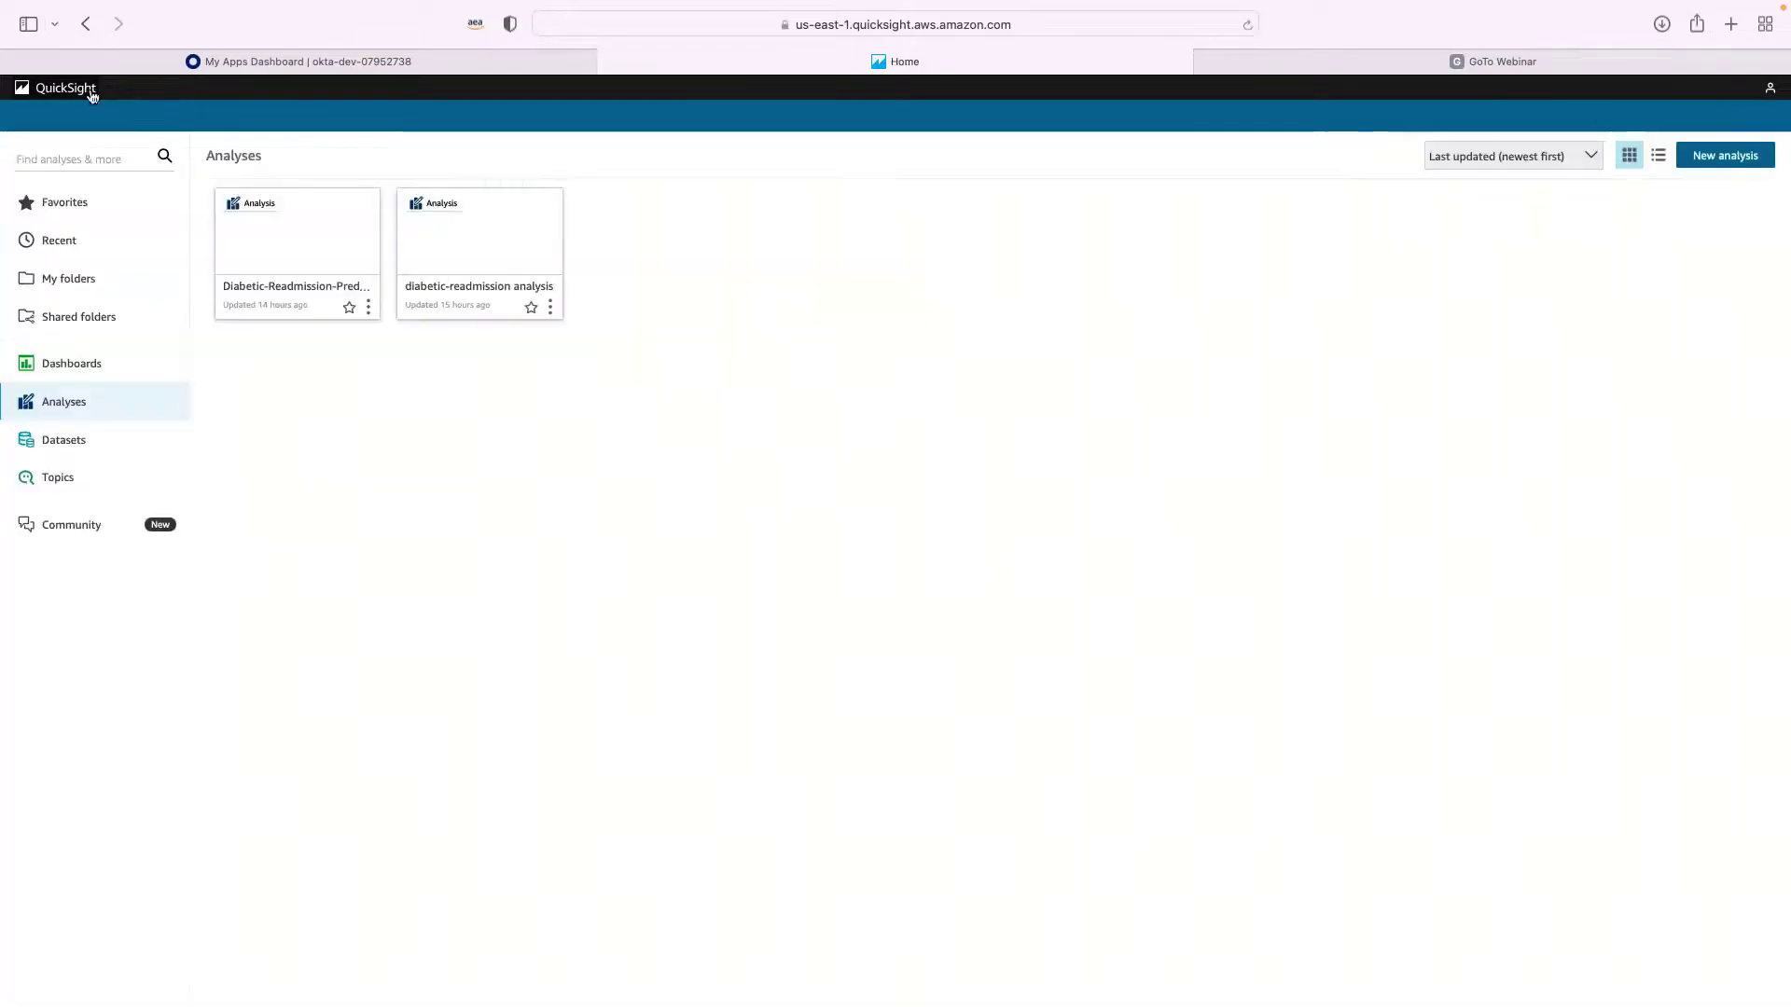
pyautogui.click(112, 447)
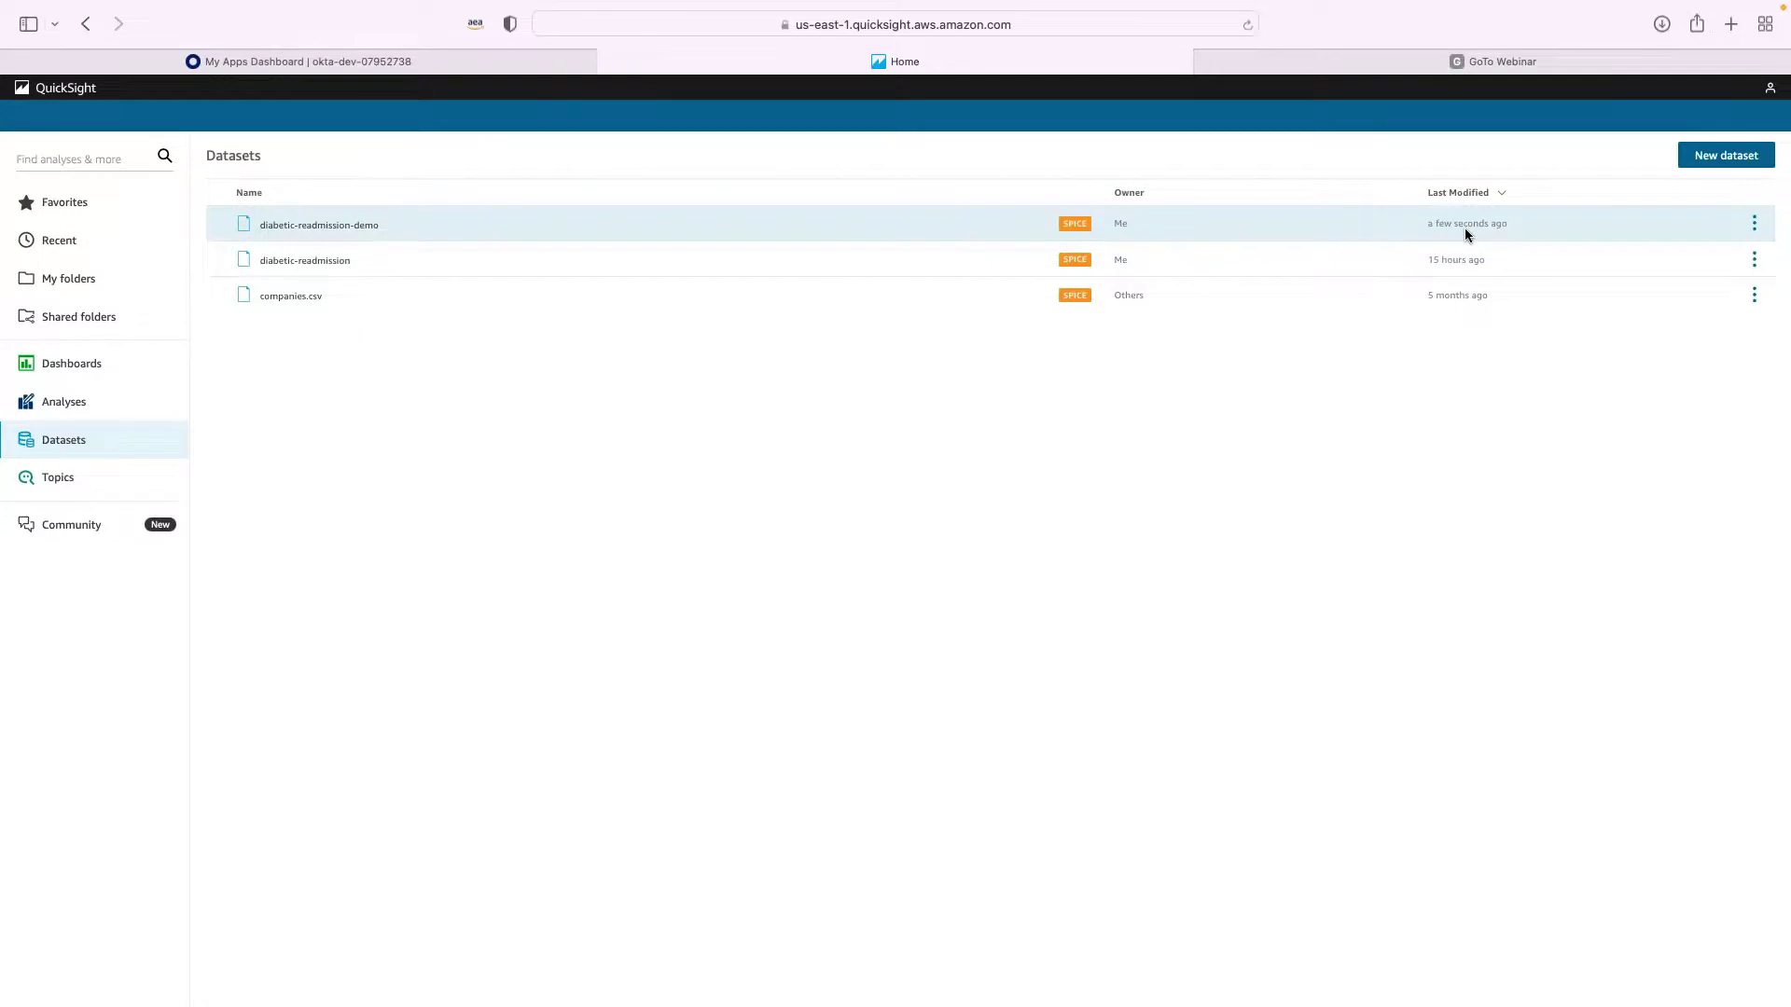
pyautogui.click(346, 235)
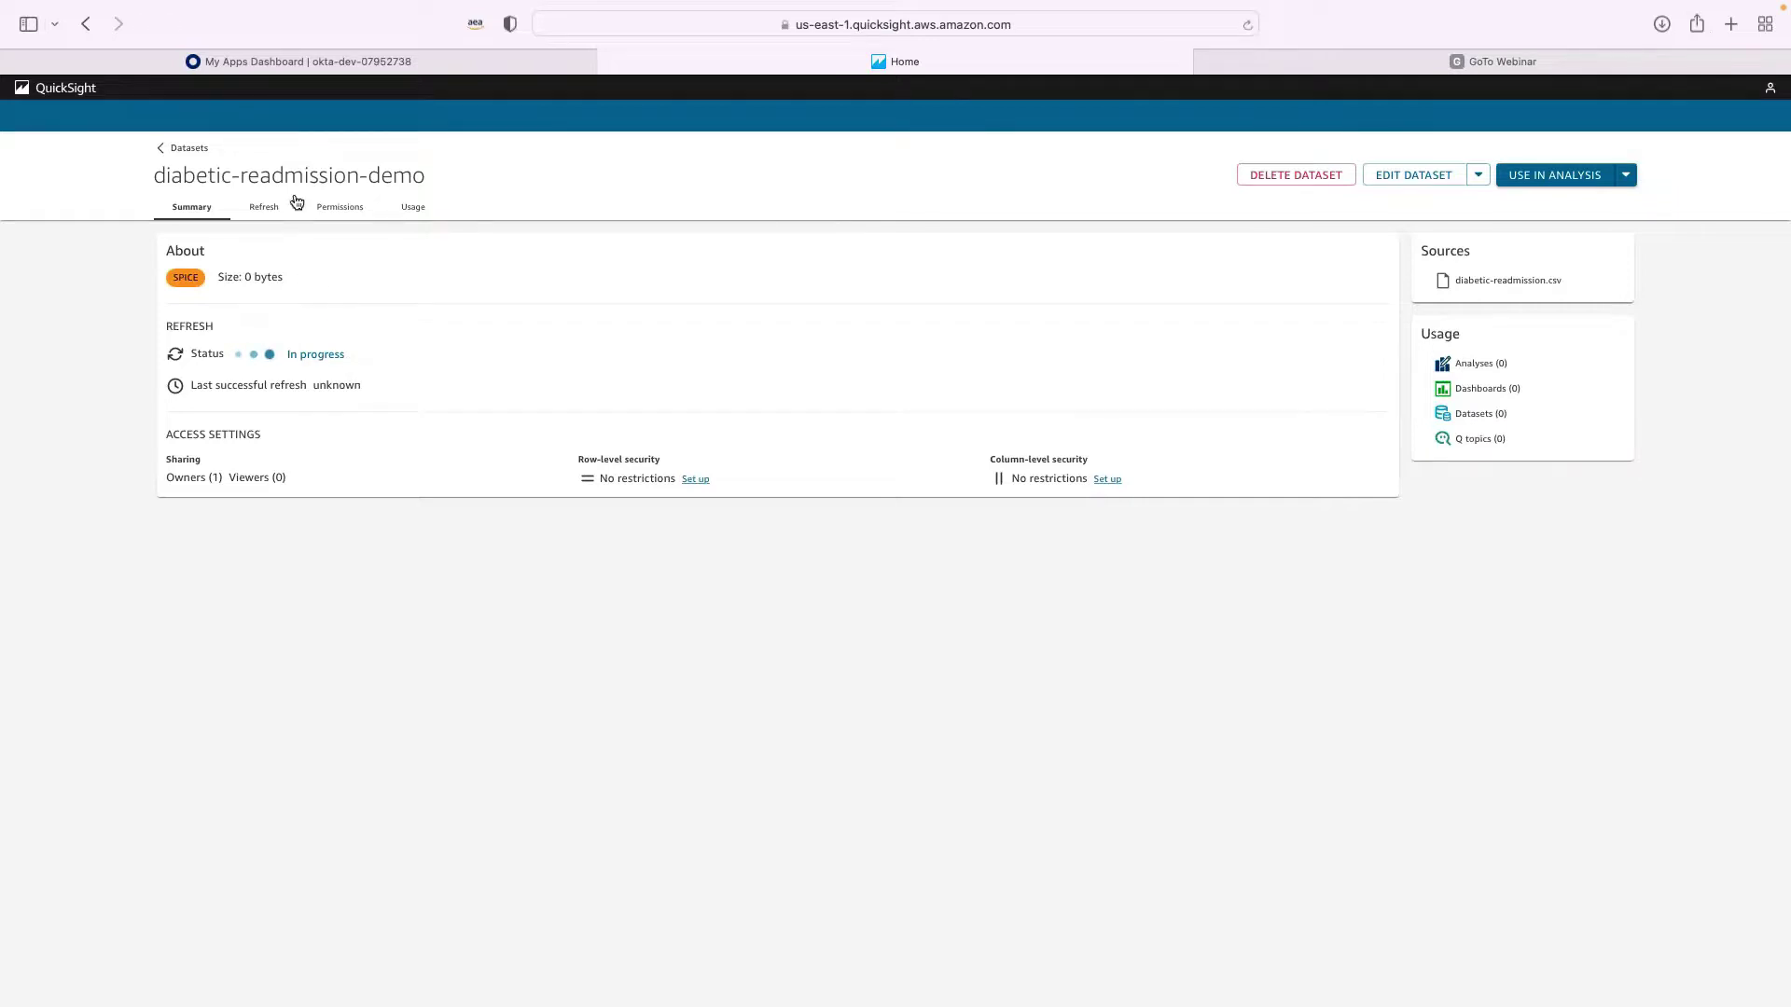
# Step: Open the existing diabetic-readmission dataset to check its refresh status, and return to the datasets list
pyautogui.click(171, 149)
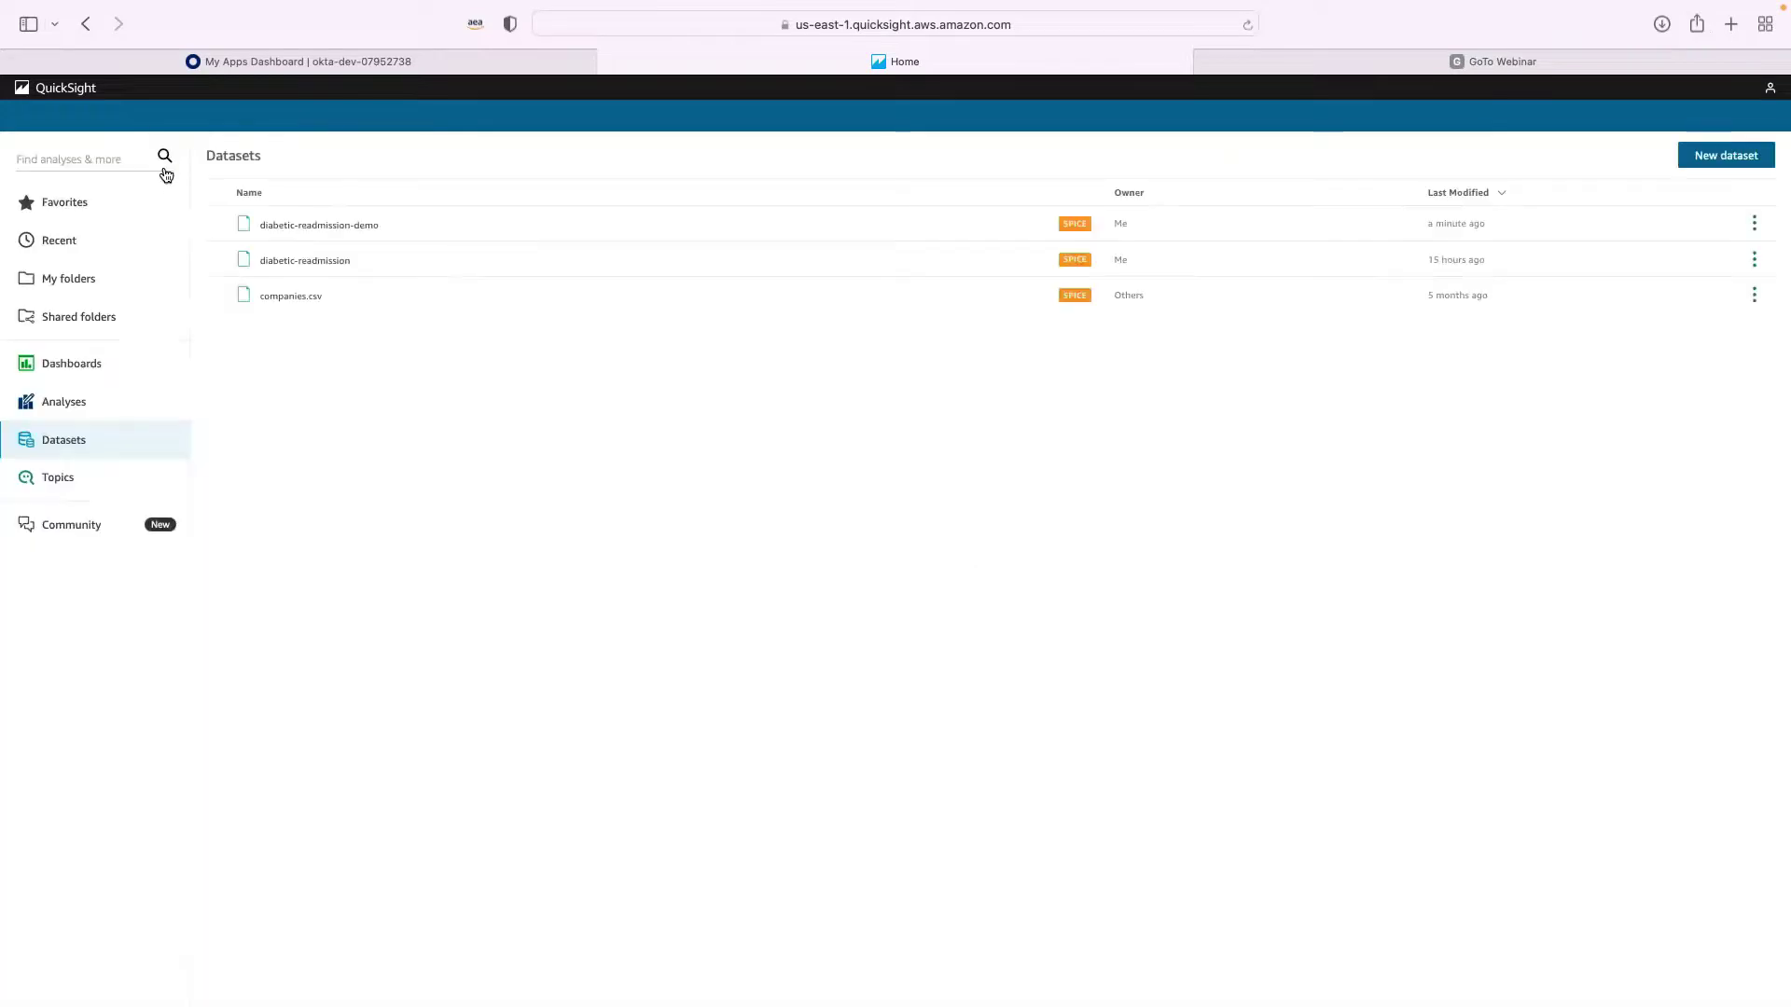
pyautogui.click(314, 270)
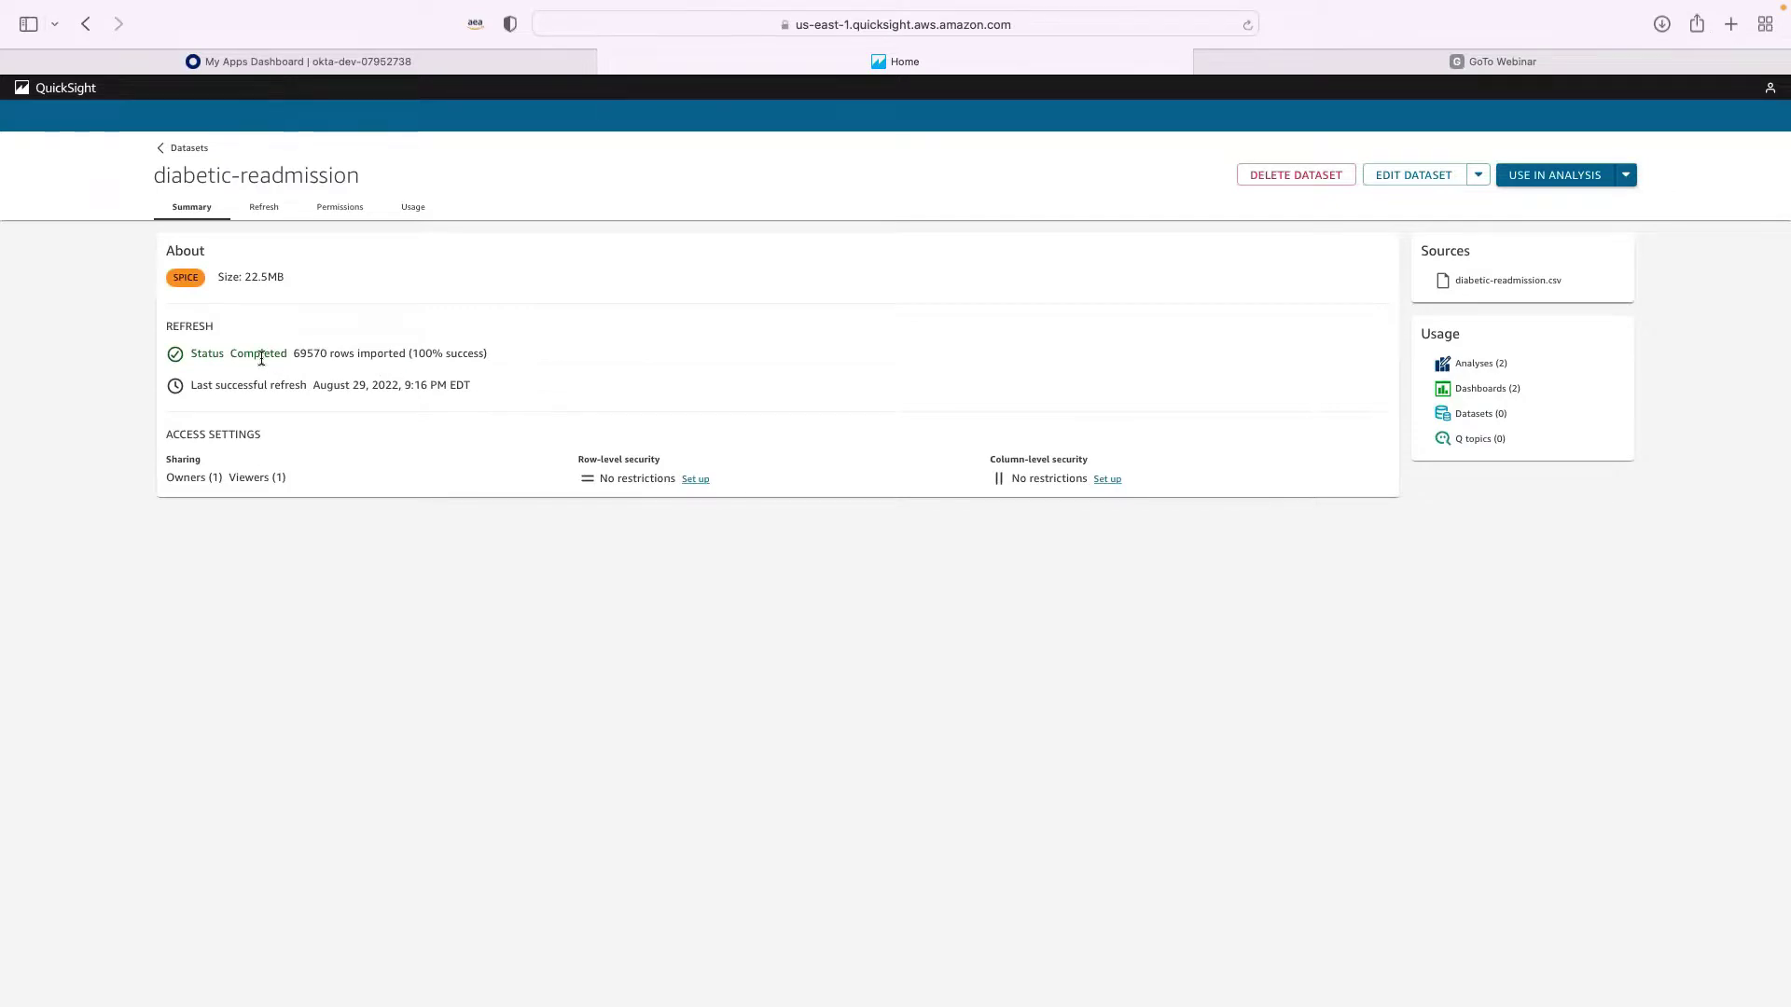
pyautogui.click(180, 150)
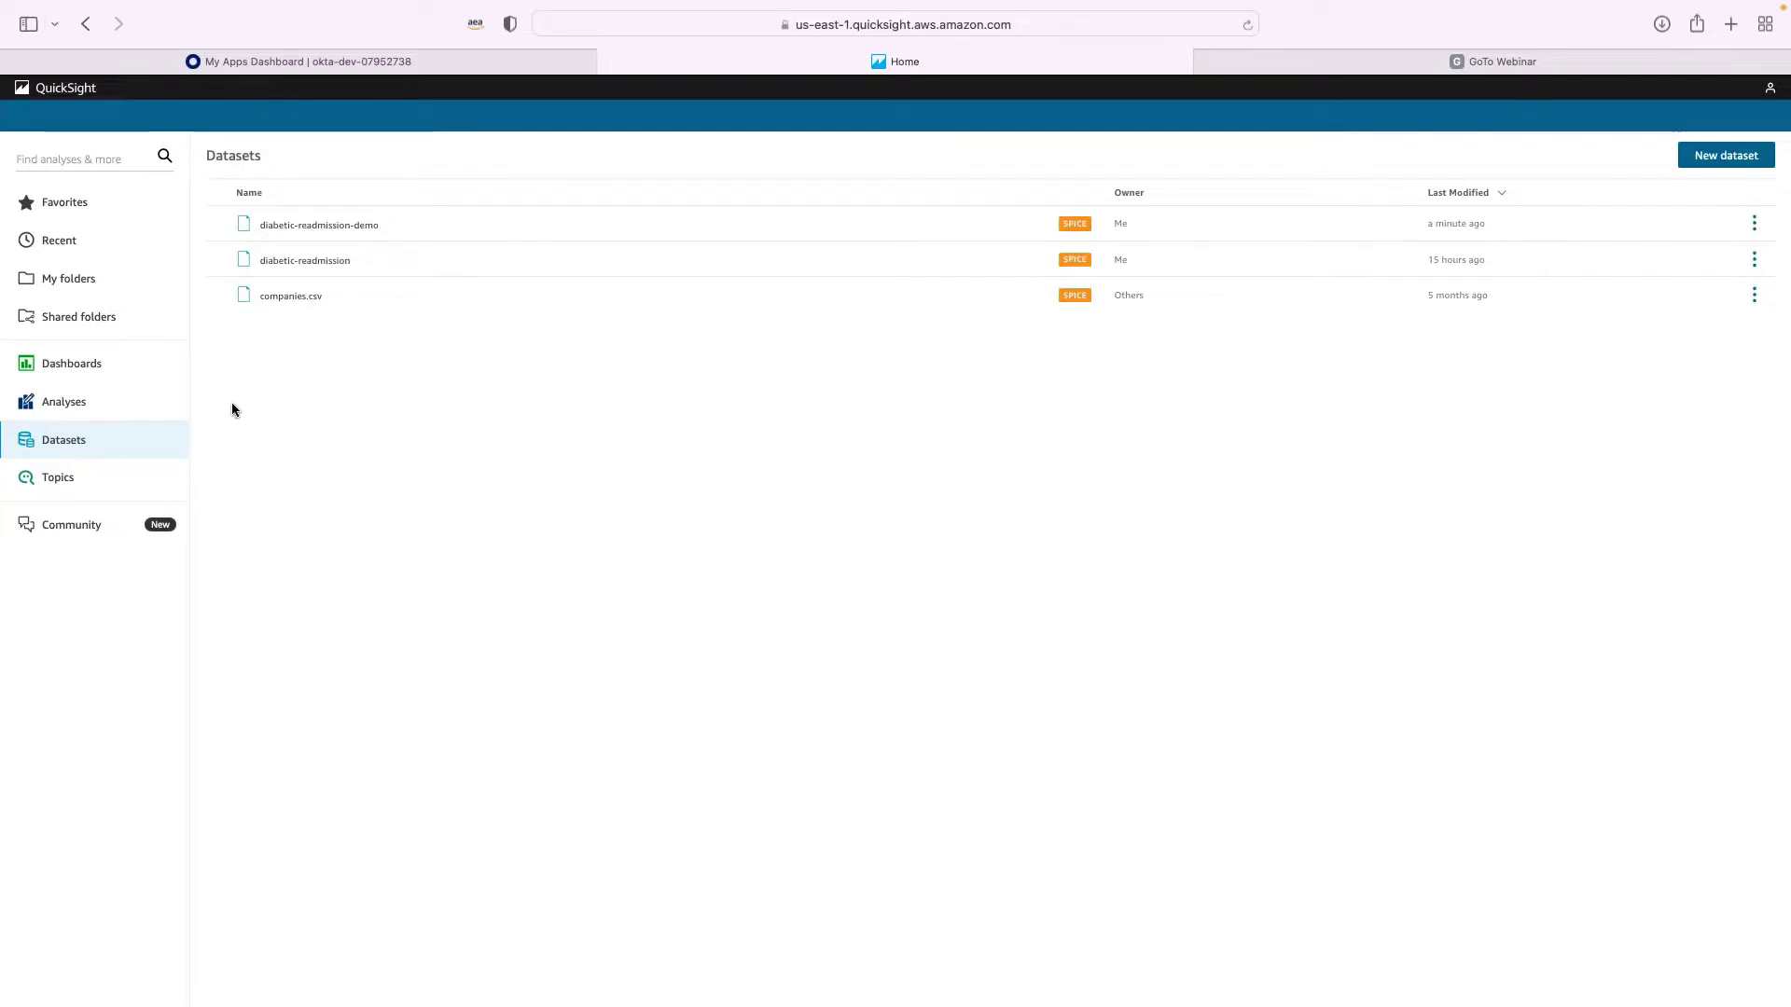
# Step: Open the Predictions-Hospital-Diabetes-Readmission dashboard and examine its charts and the readmission predictions in the List of Patients Admitted
pyautogui.click(116, 370)
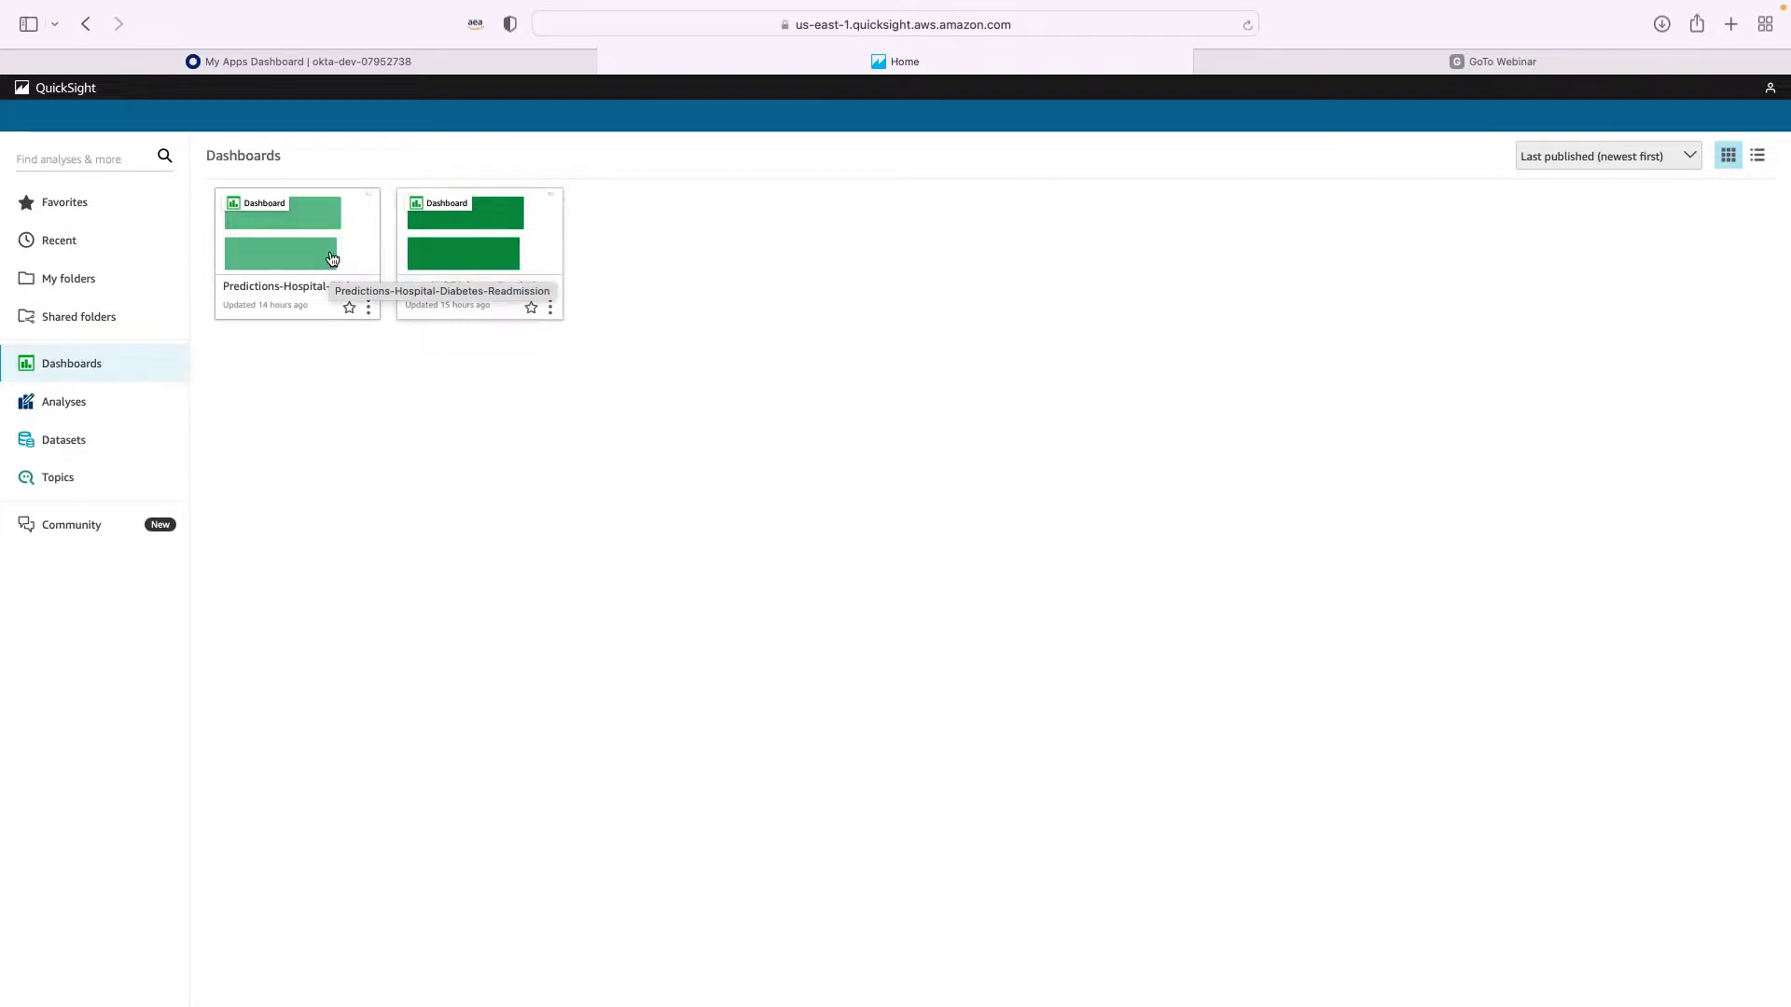
pyautogui.click(332, 259)
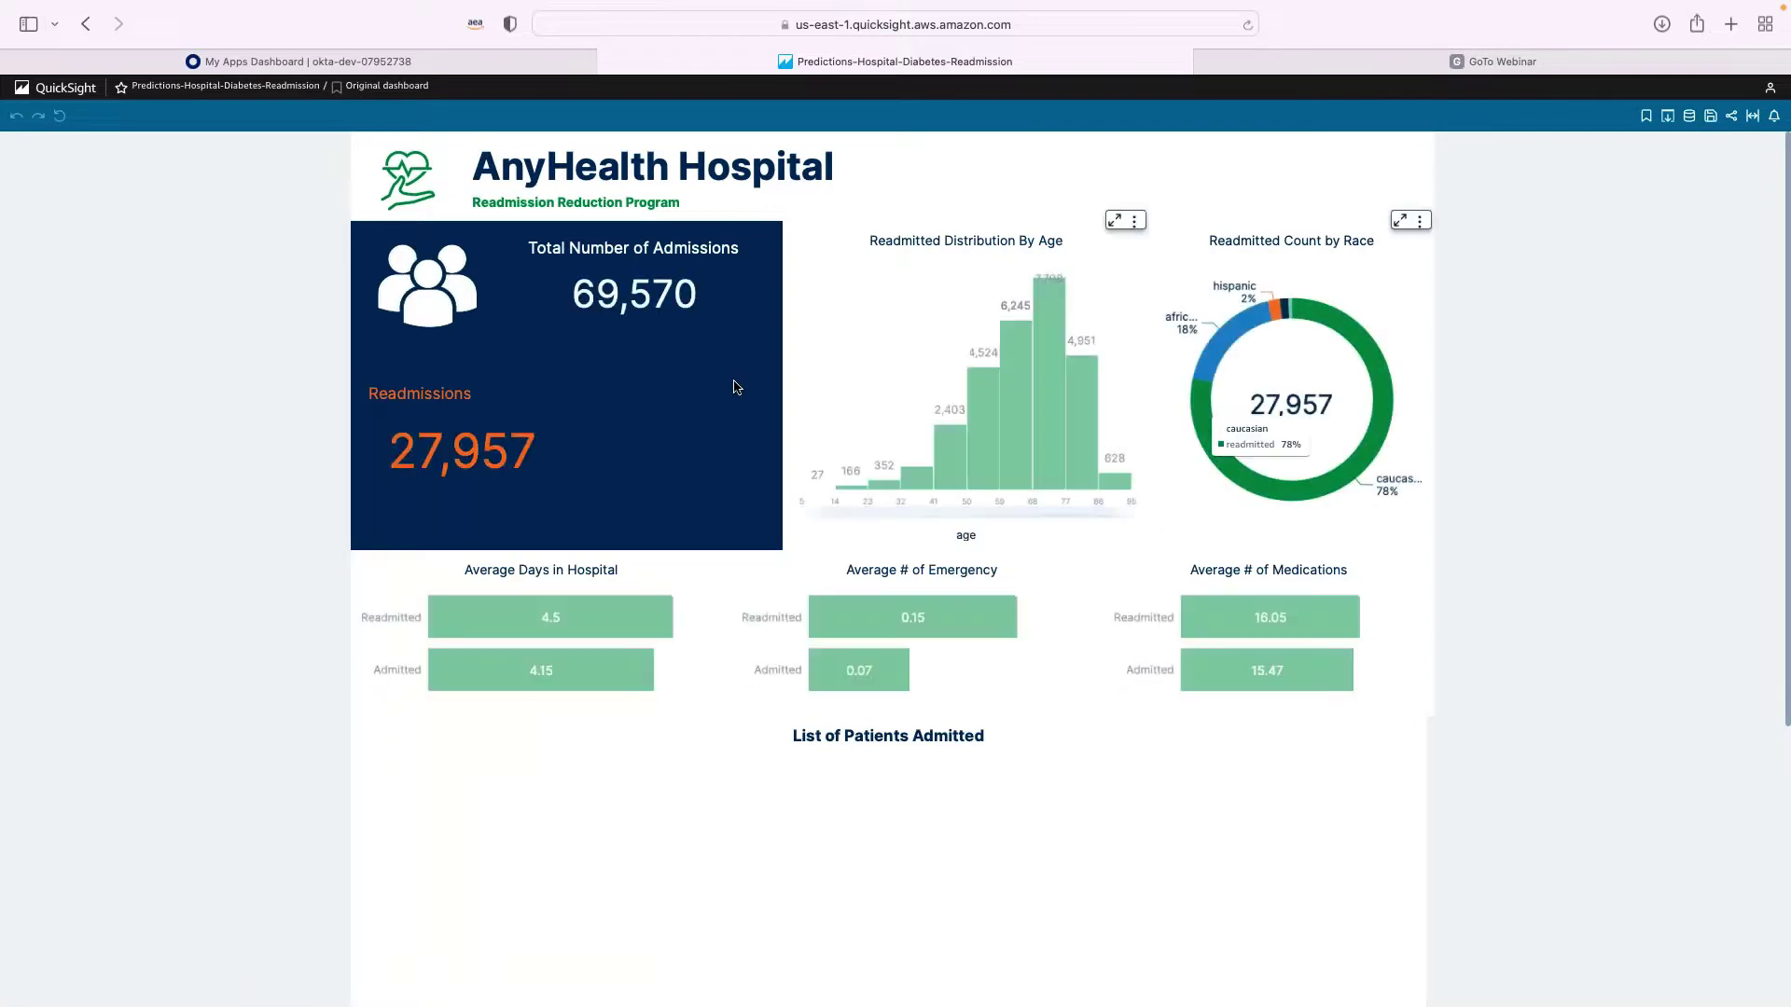
pyautogui.moveTo(1326, 681)
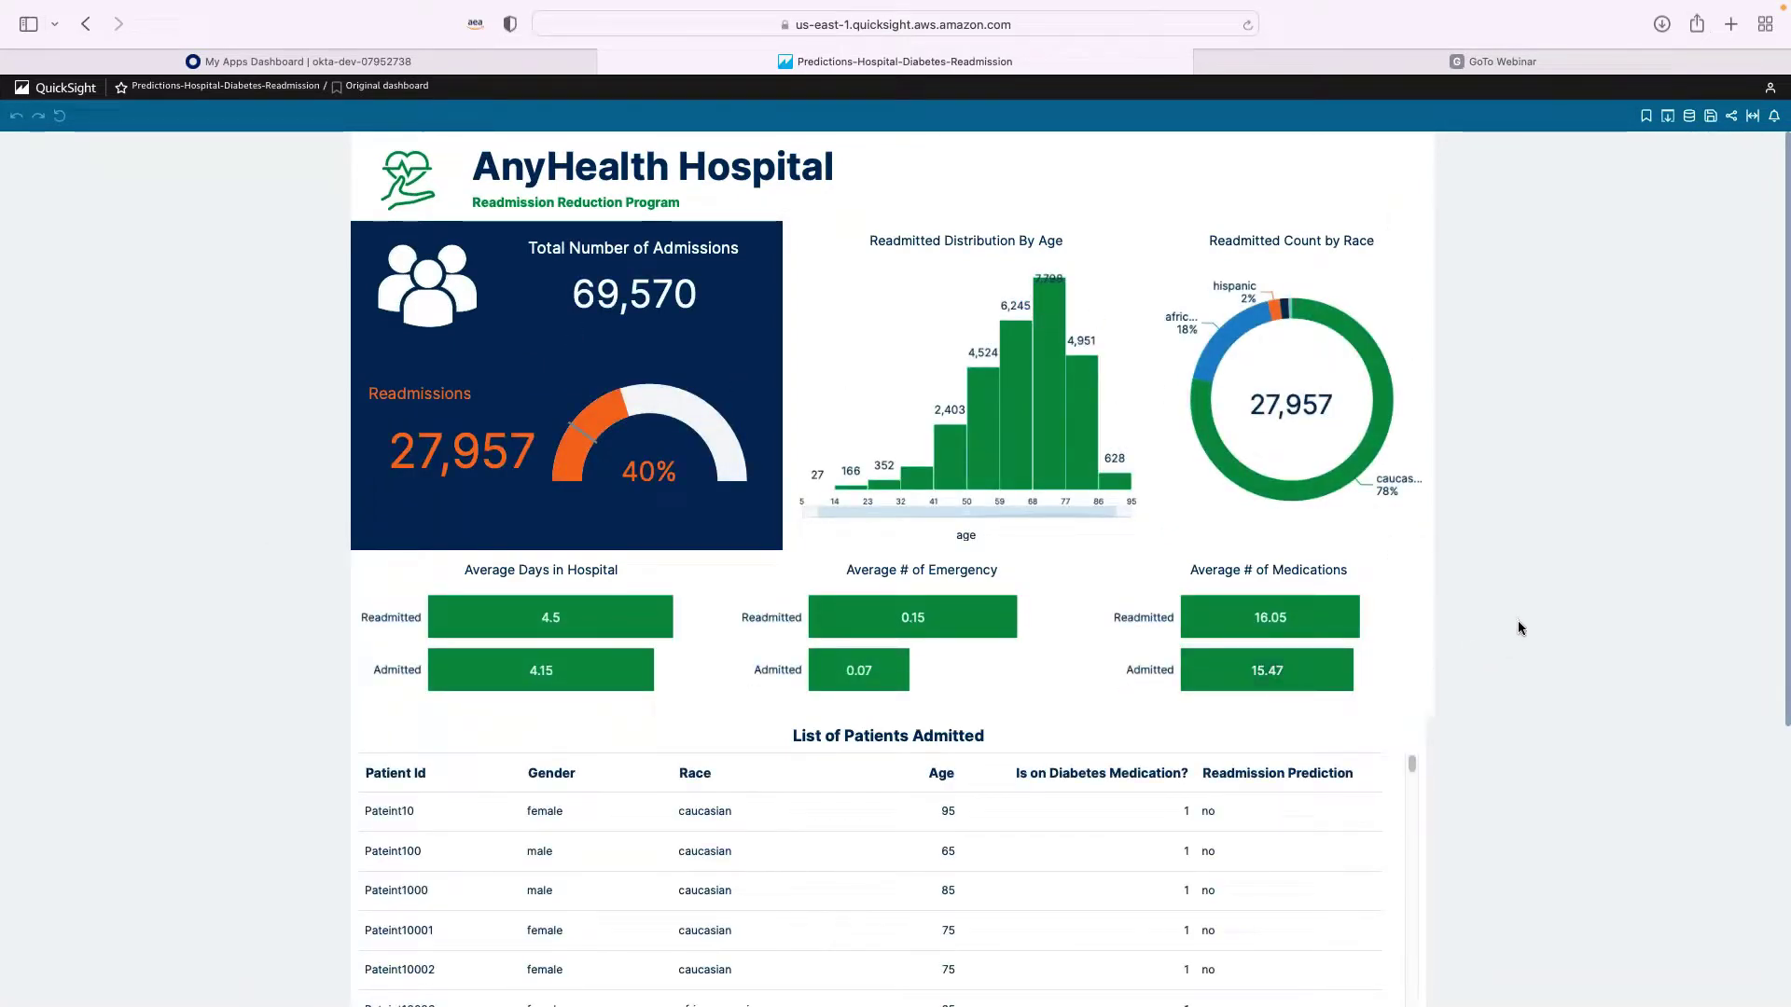
pyautogui.scroll(-4, 1535, 709)
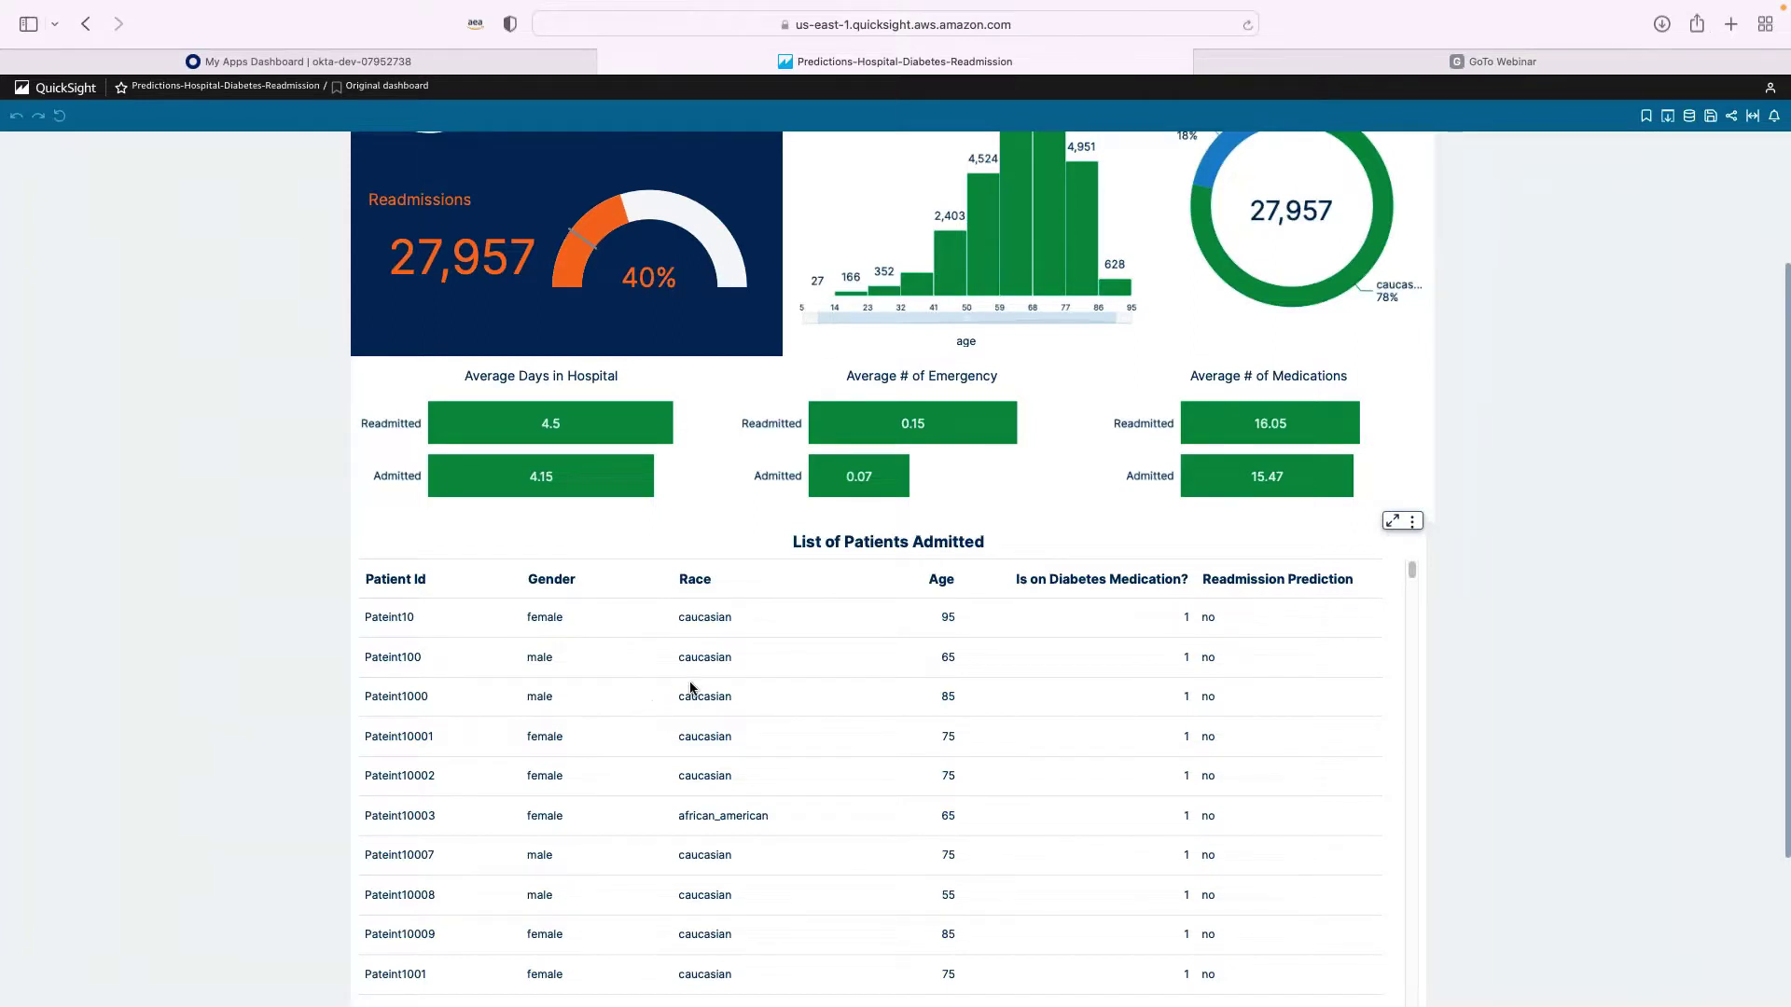
pyautogui.scroll(-5, 730, 754)
pyautogui.scroll(-10, 732, 754)
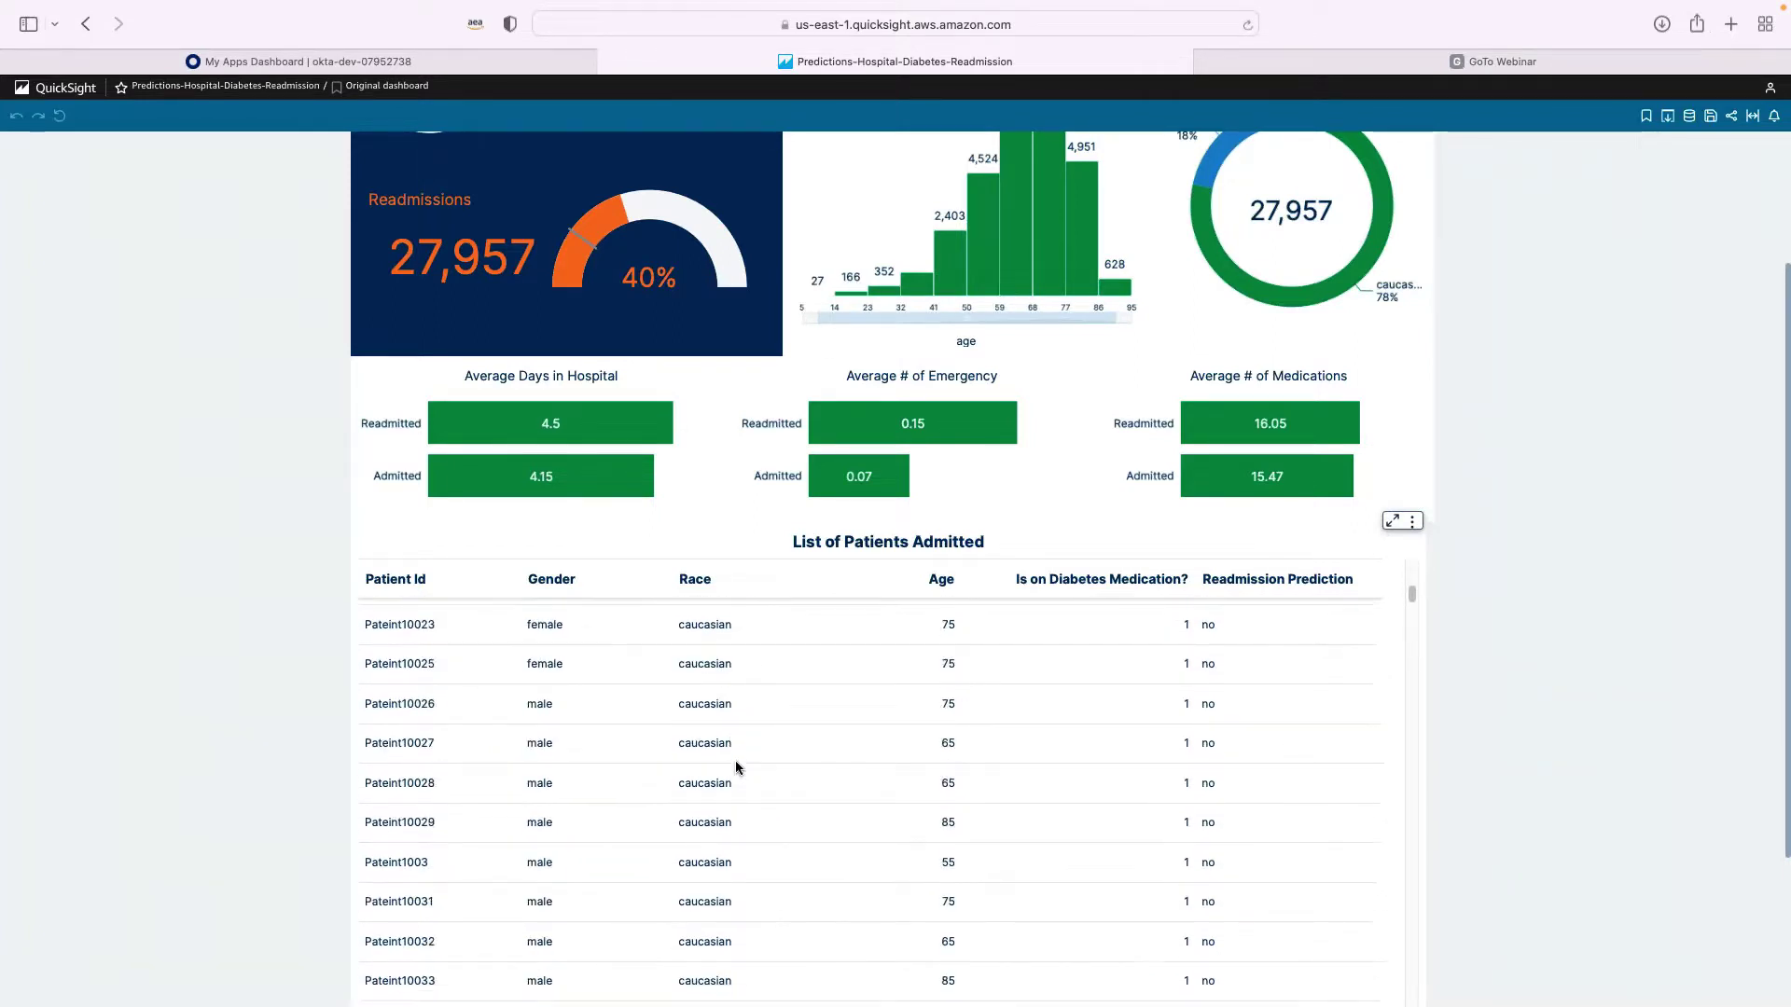
pyautogui.scroll(-3, 737, 767)
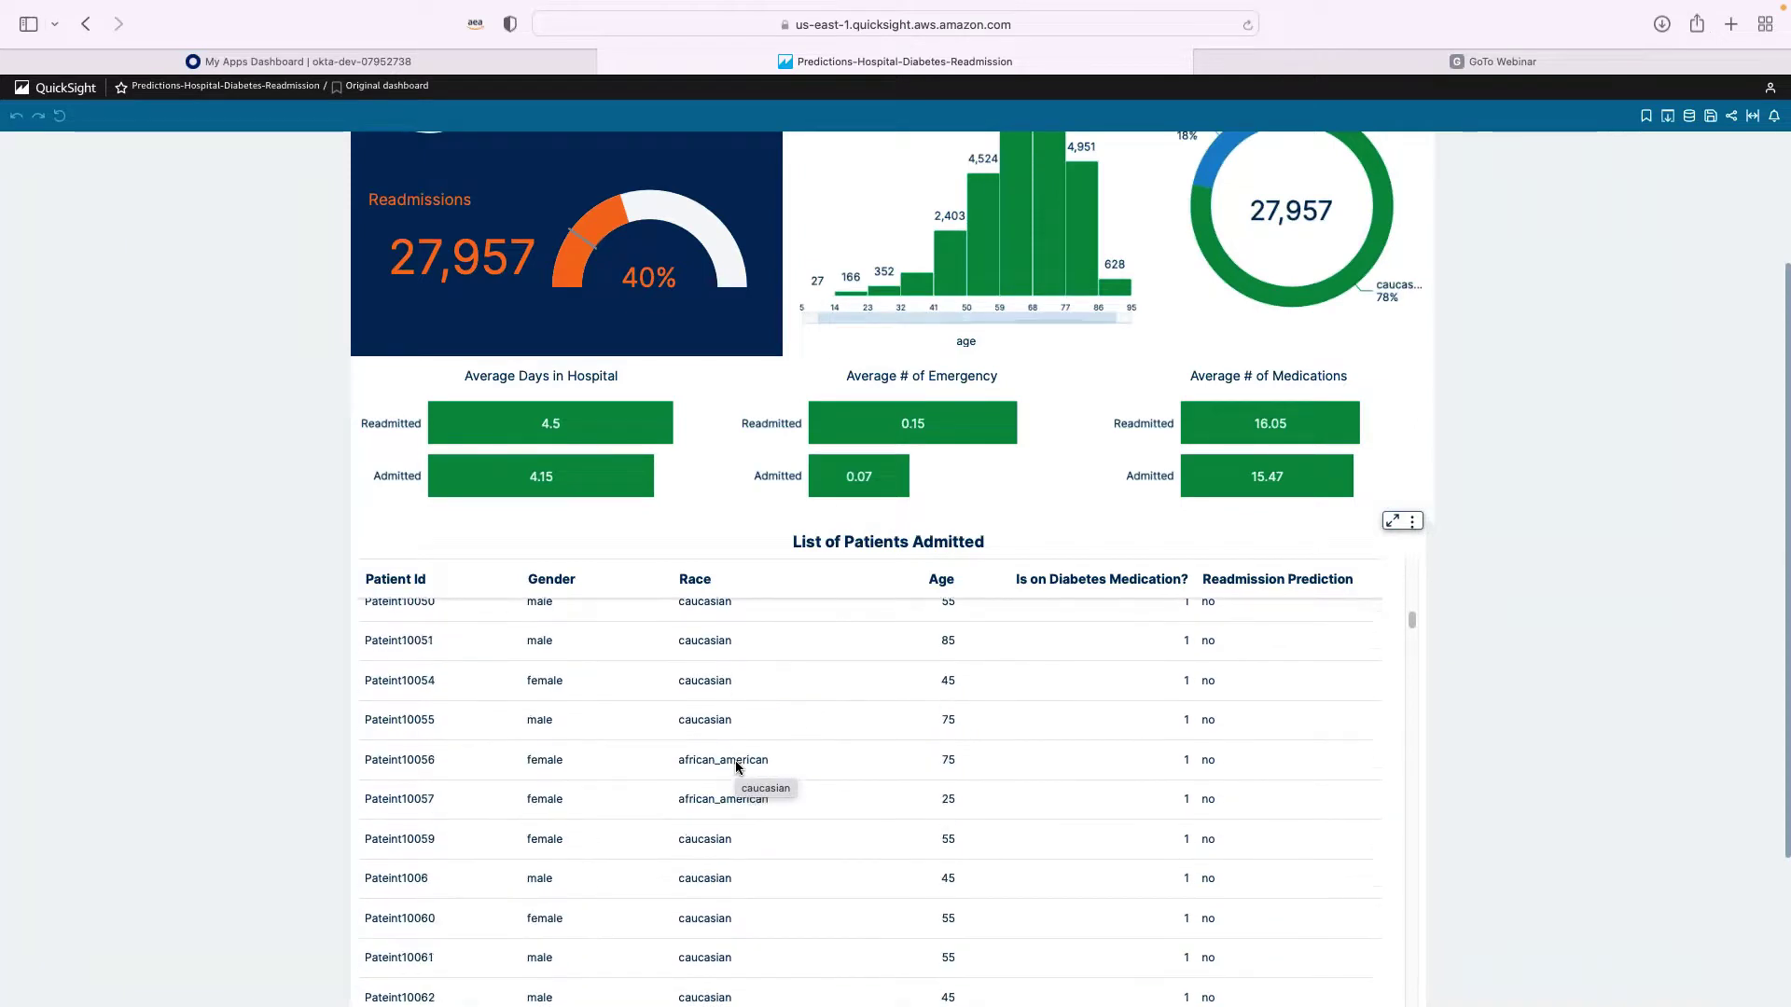
pyautogui.scroll(-10, 737, 767)
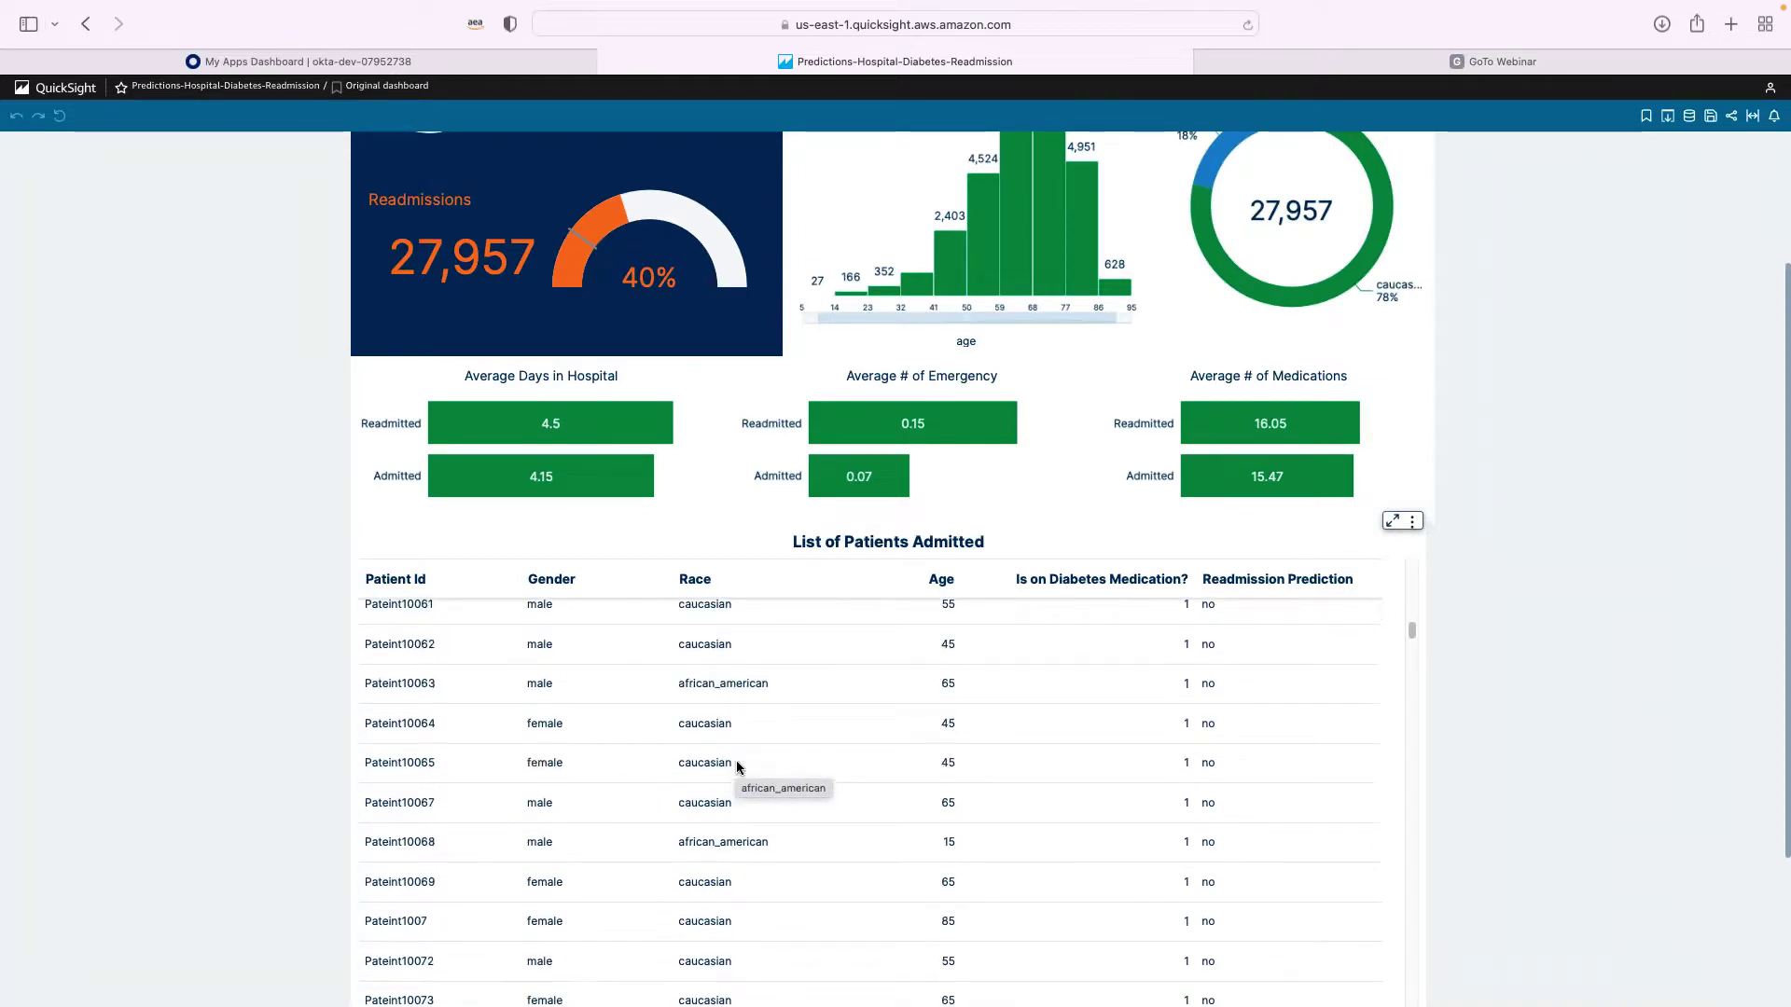
pyautogui.scroll(-8, 737, 767)
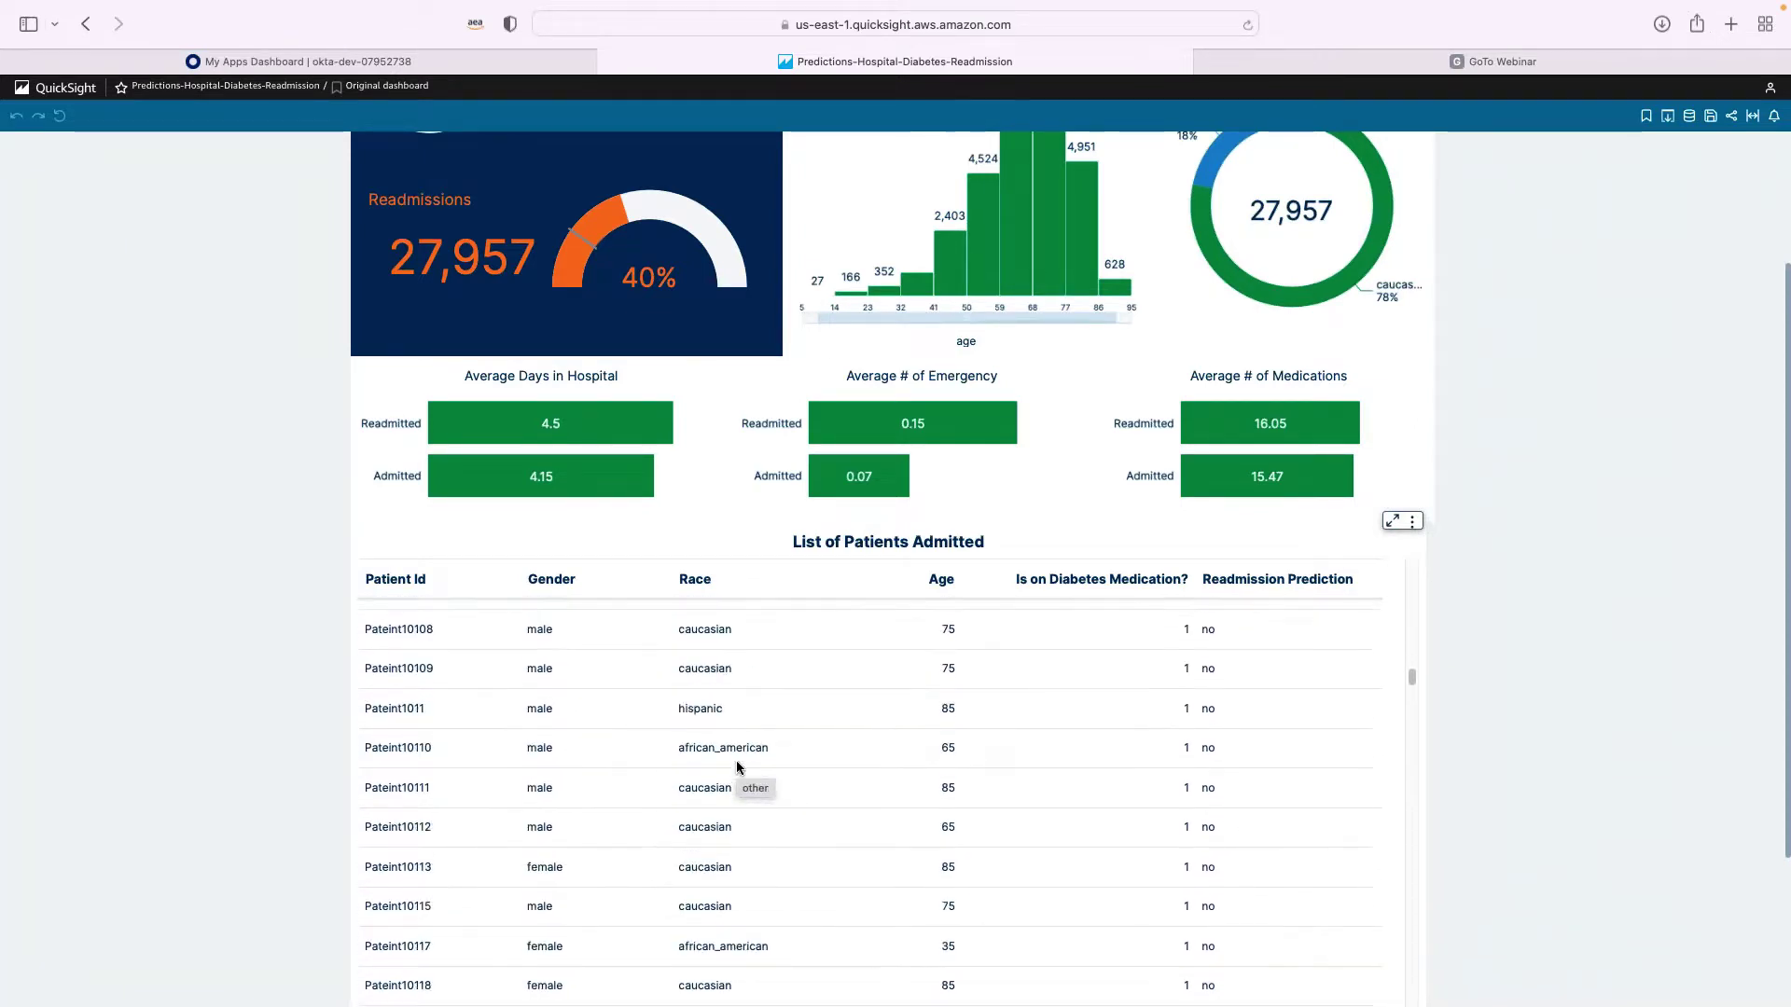
# Step: Look further through the List of Patients Admitted for highlighted patients with a readmission prediction of <30
pyautogui.scroll(-2, 744, 767)
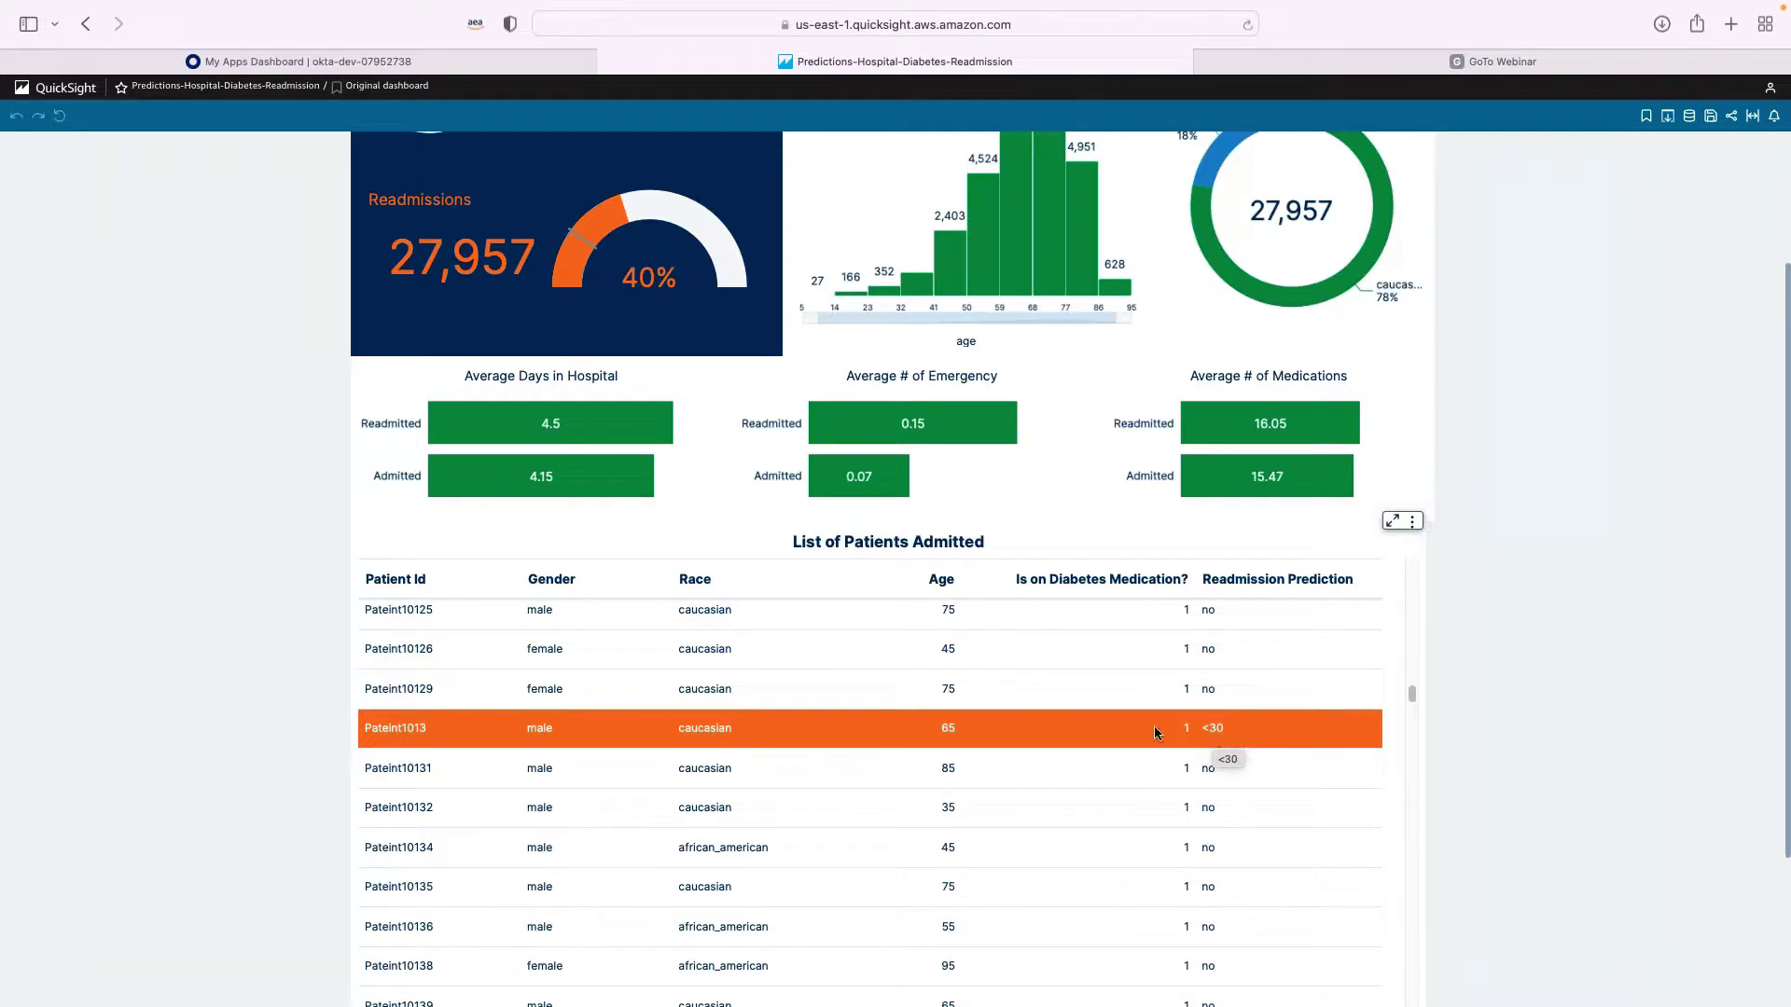
pyautogui.scroll(-3, 1138, 765)
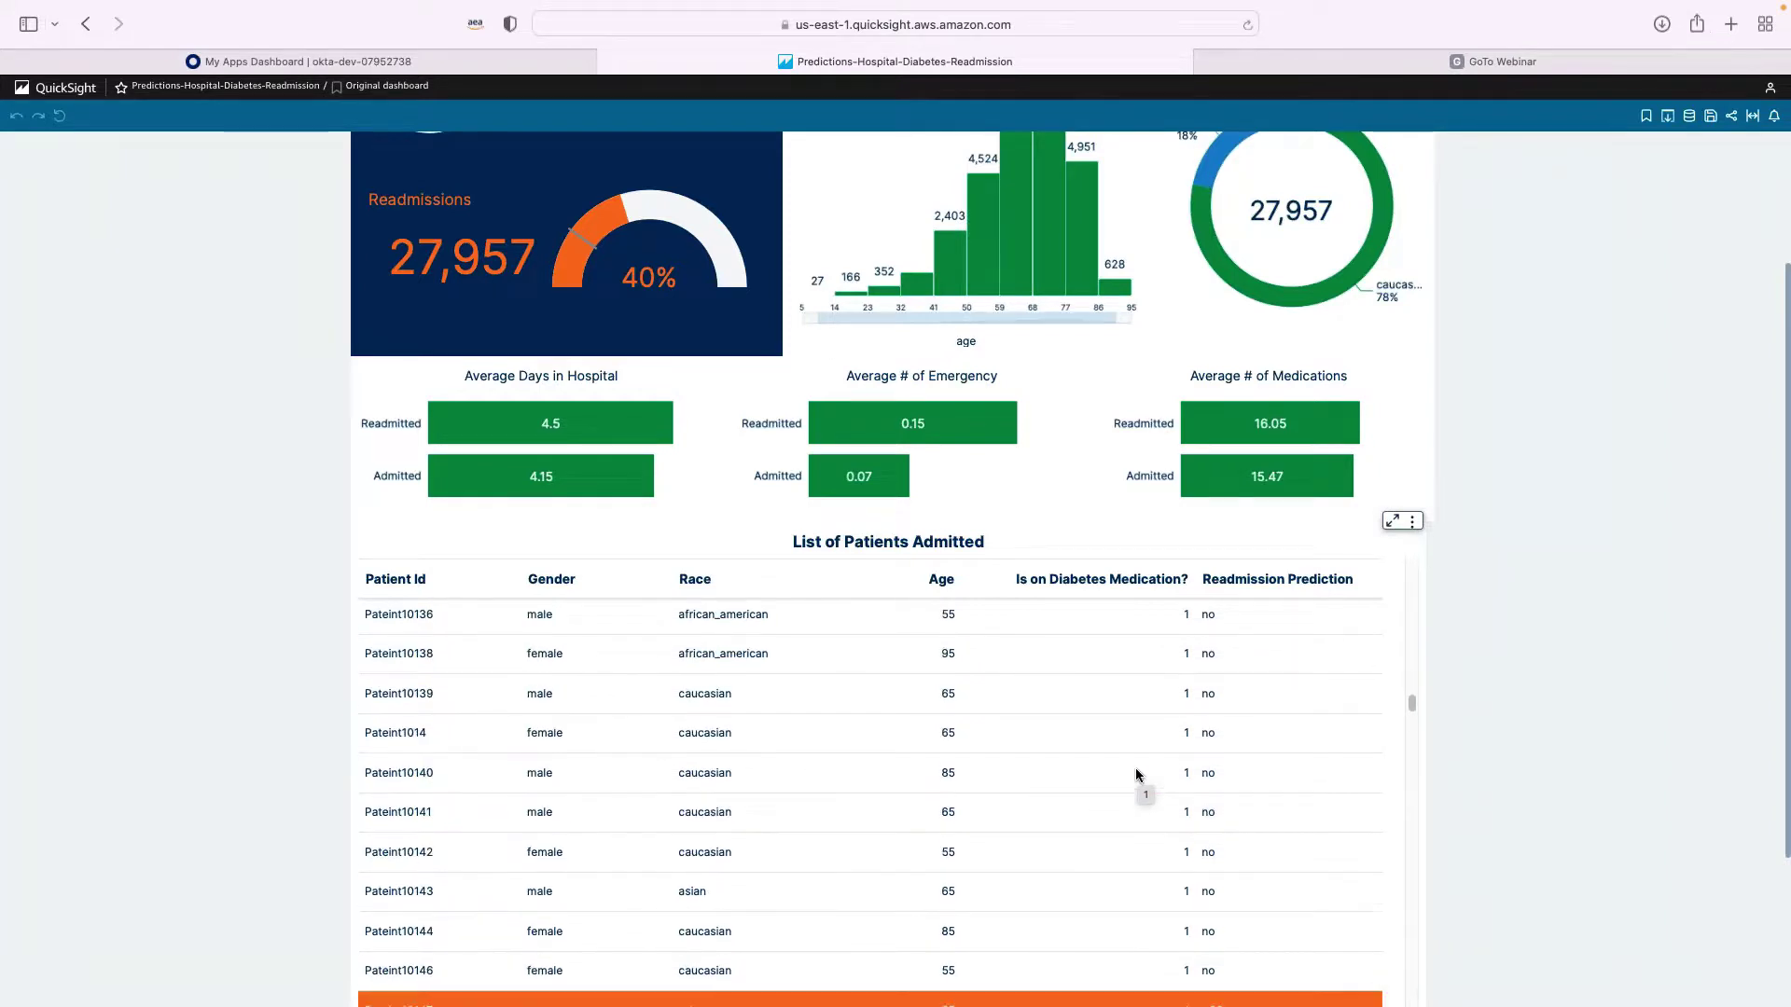
pyautogui.scroll(-2, 1138, 779)
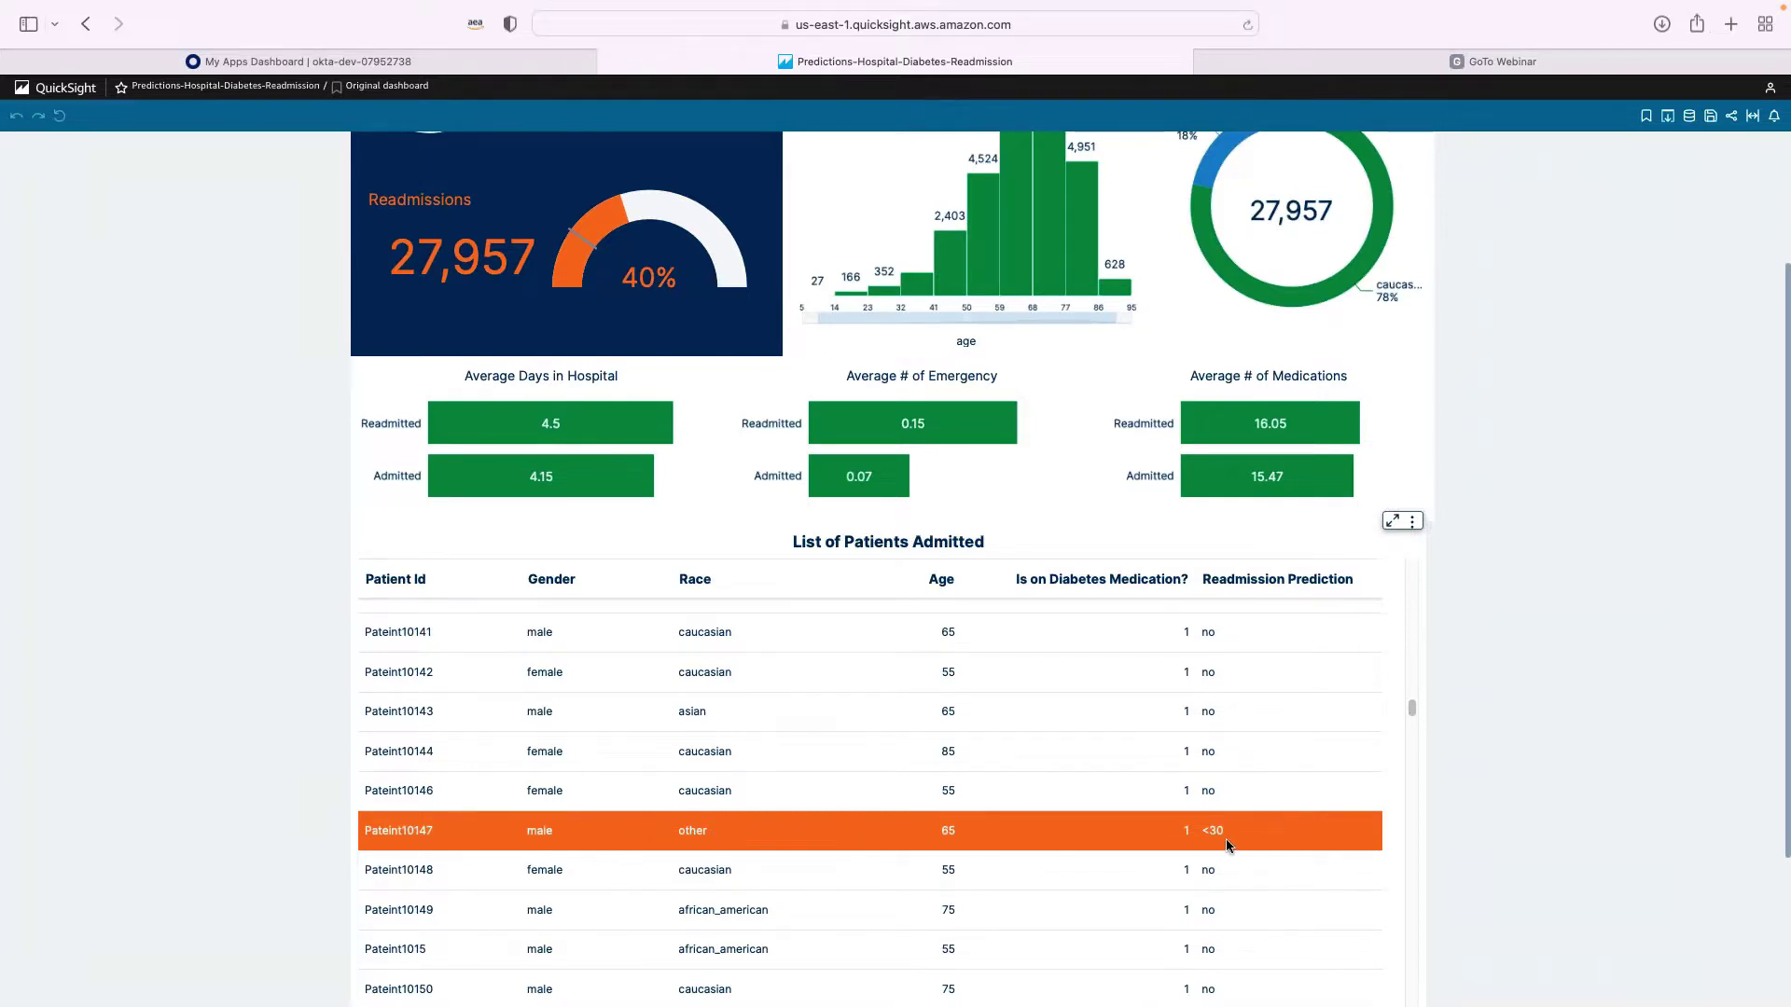
pyautogui.scroll(-2, 1227, 840)
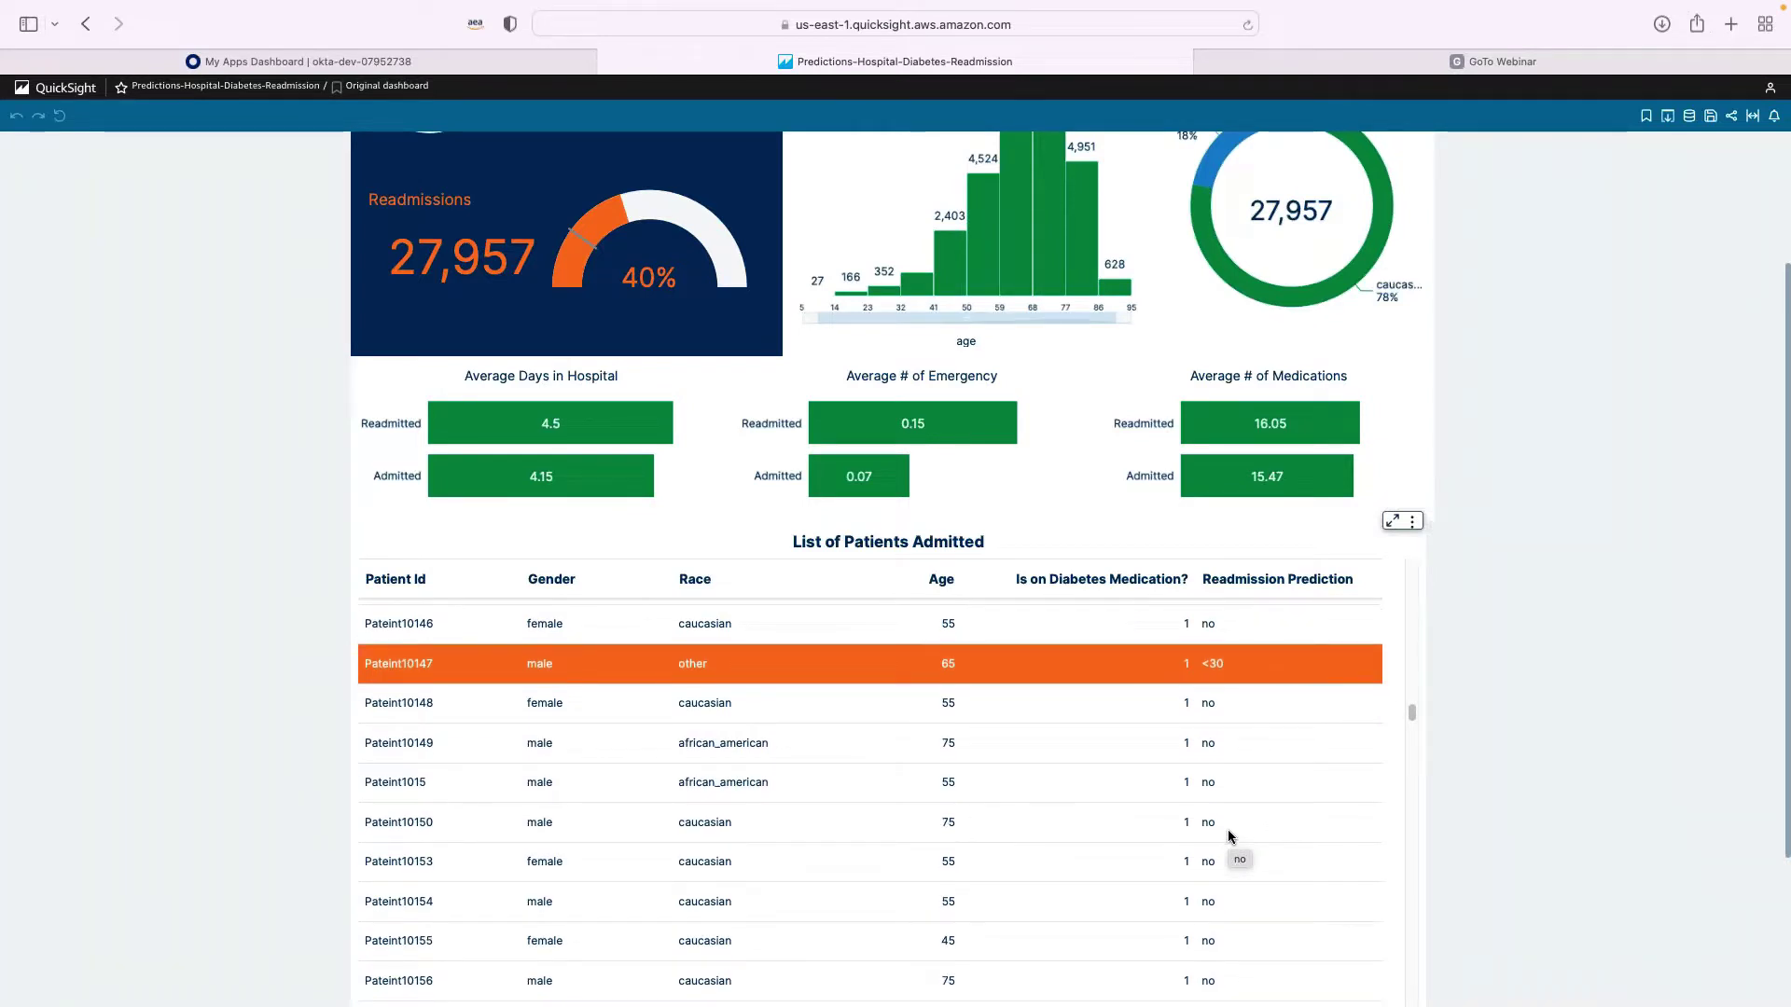
pyautogui.scroll(1, 1228, 831)
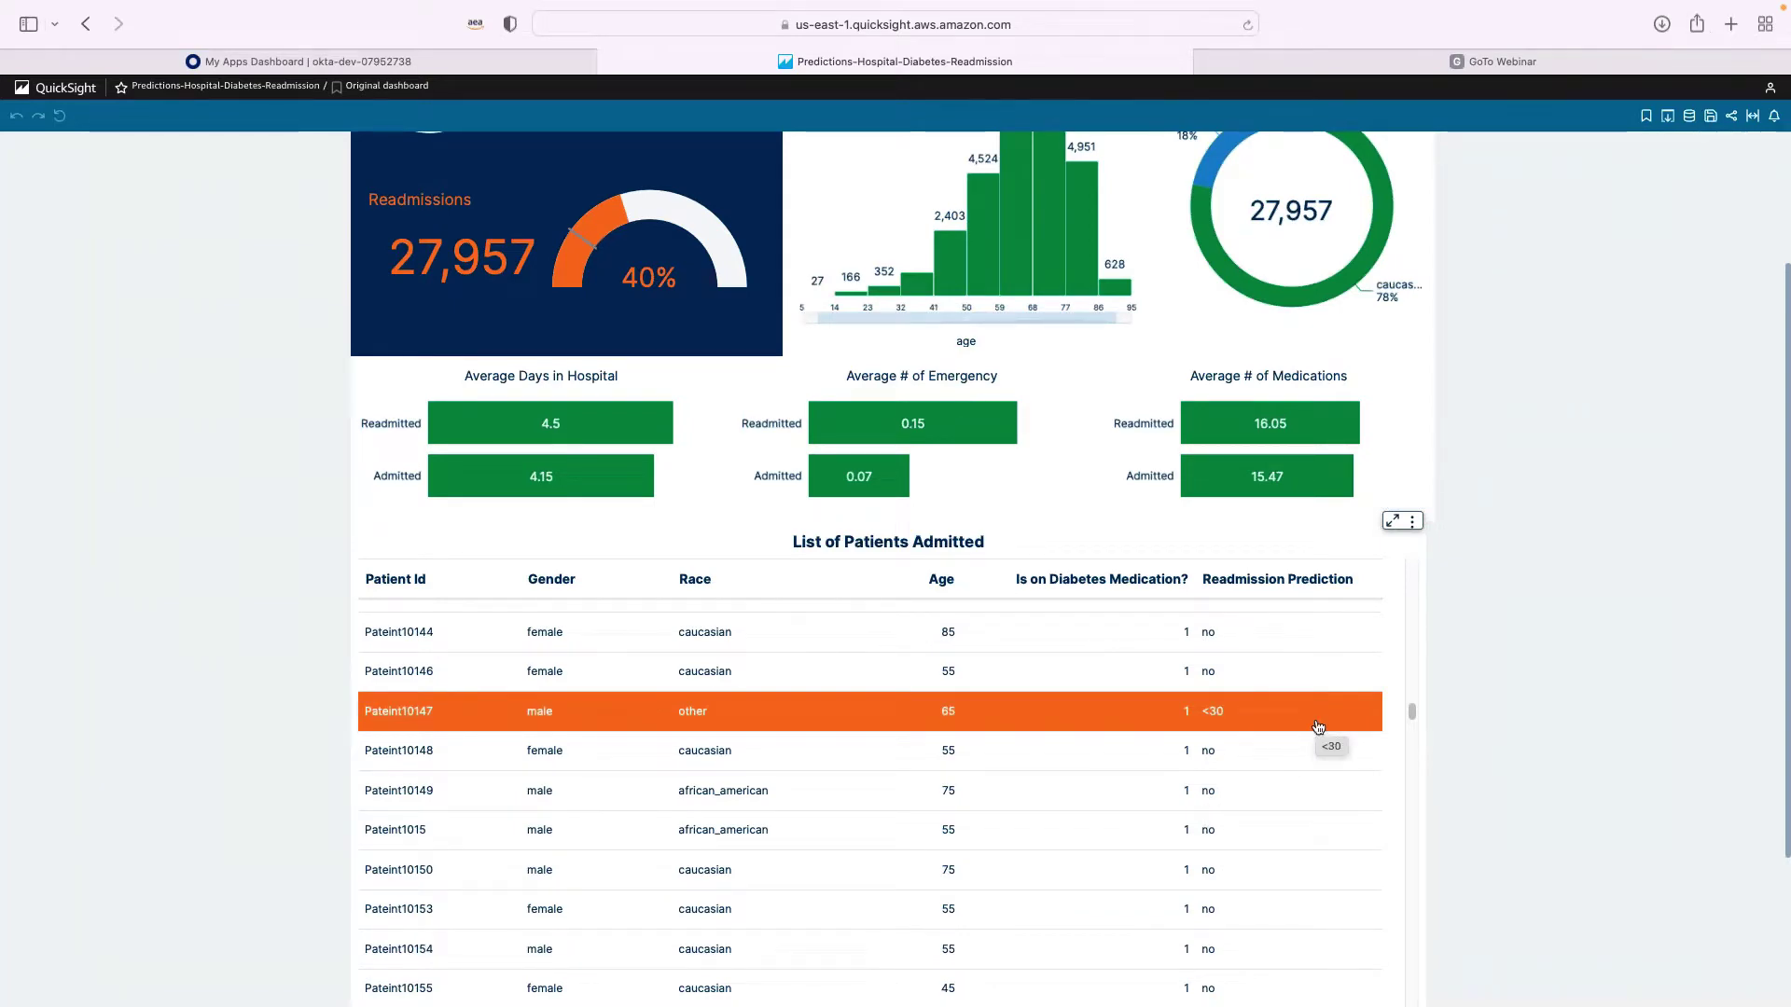
# Step: Switch to the Amazon QuickSight Sagemaker Integration v1.1 presentation in PowerPoint and start the slide show from the Reactive to Predictive Dashboard slide
pyautogui.hotkey('ctrl', 'Left')
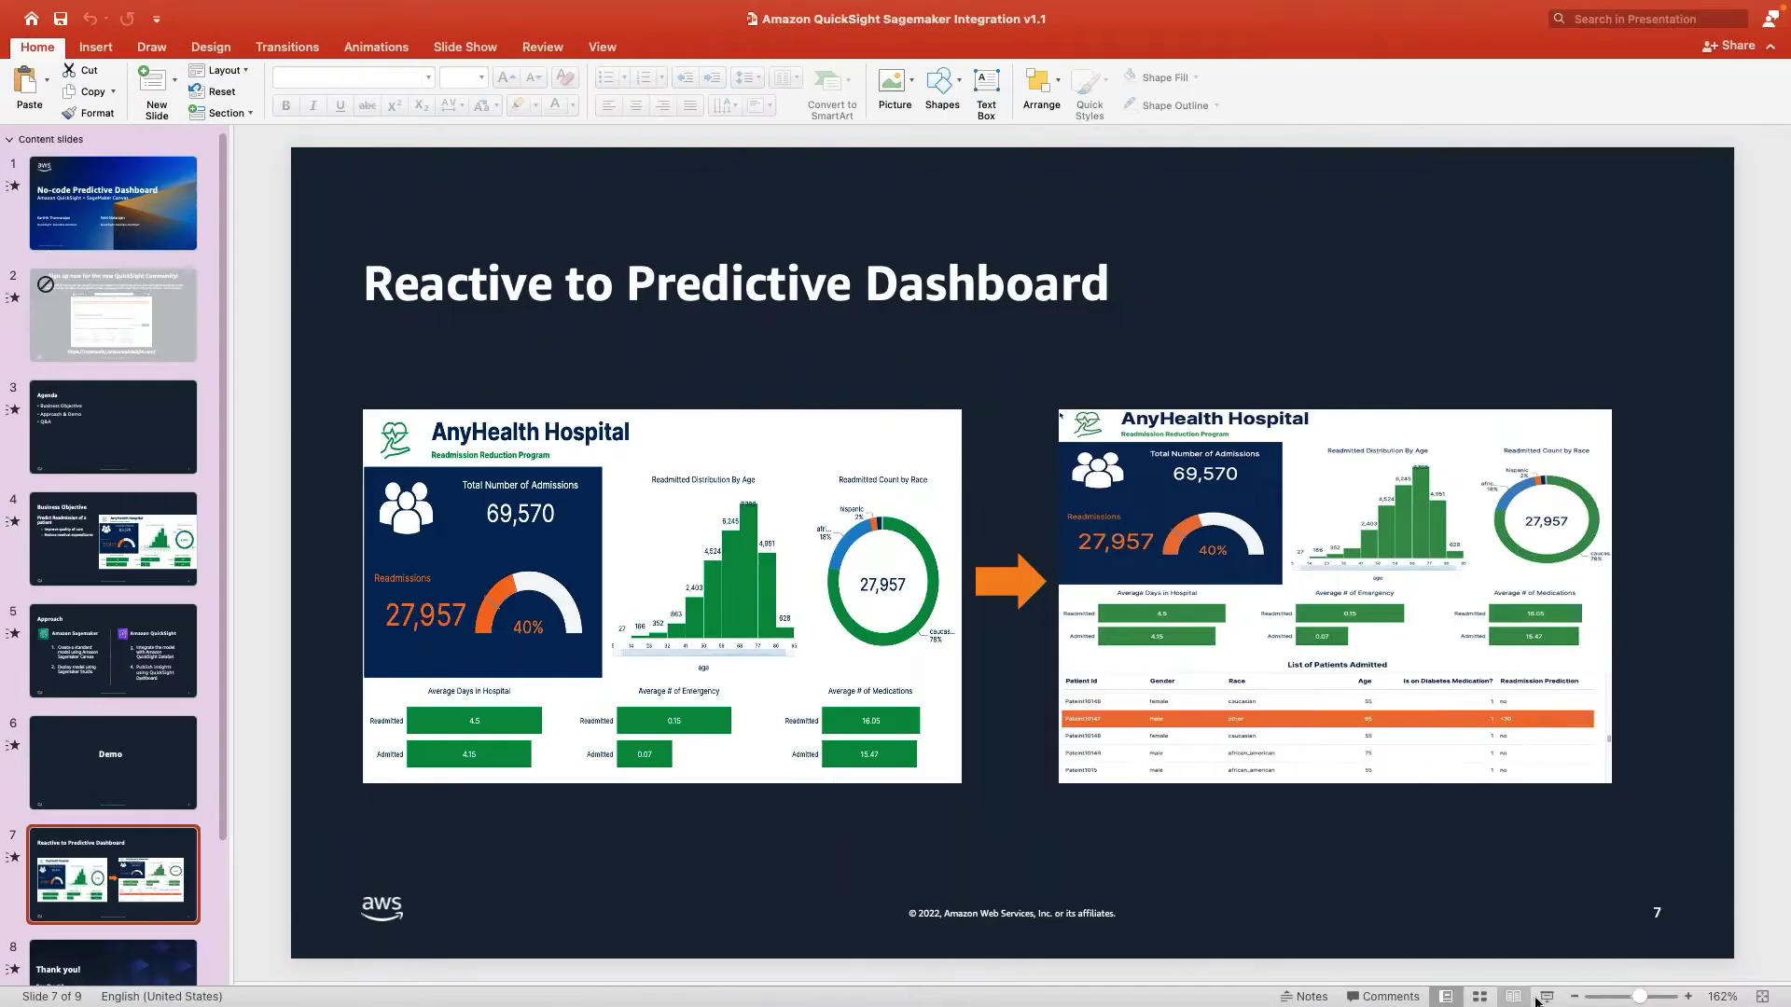
pyautogui.click(1545, 997)
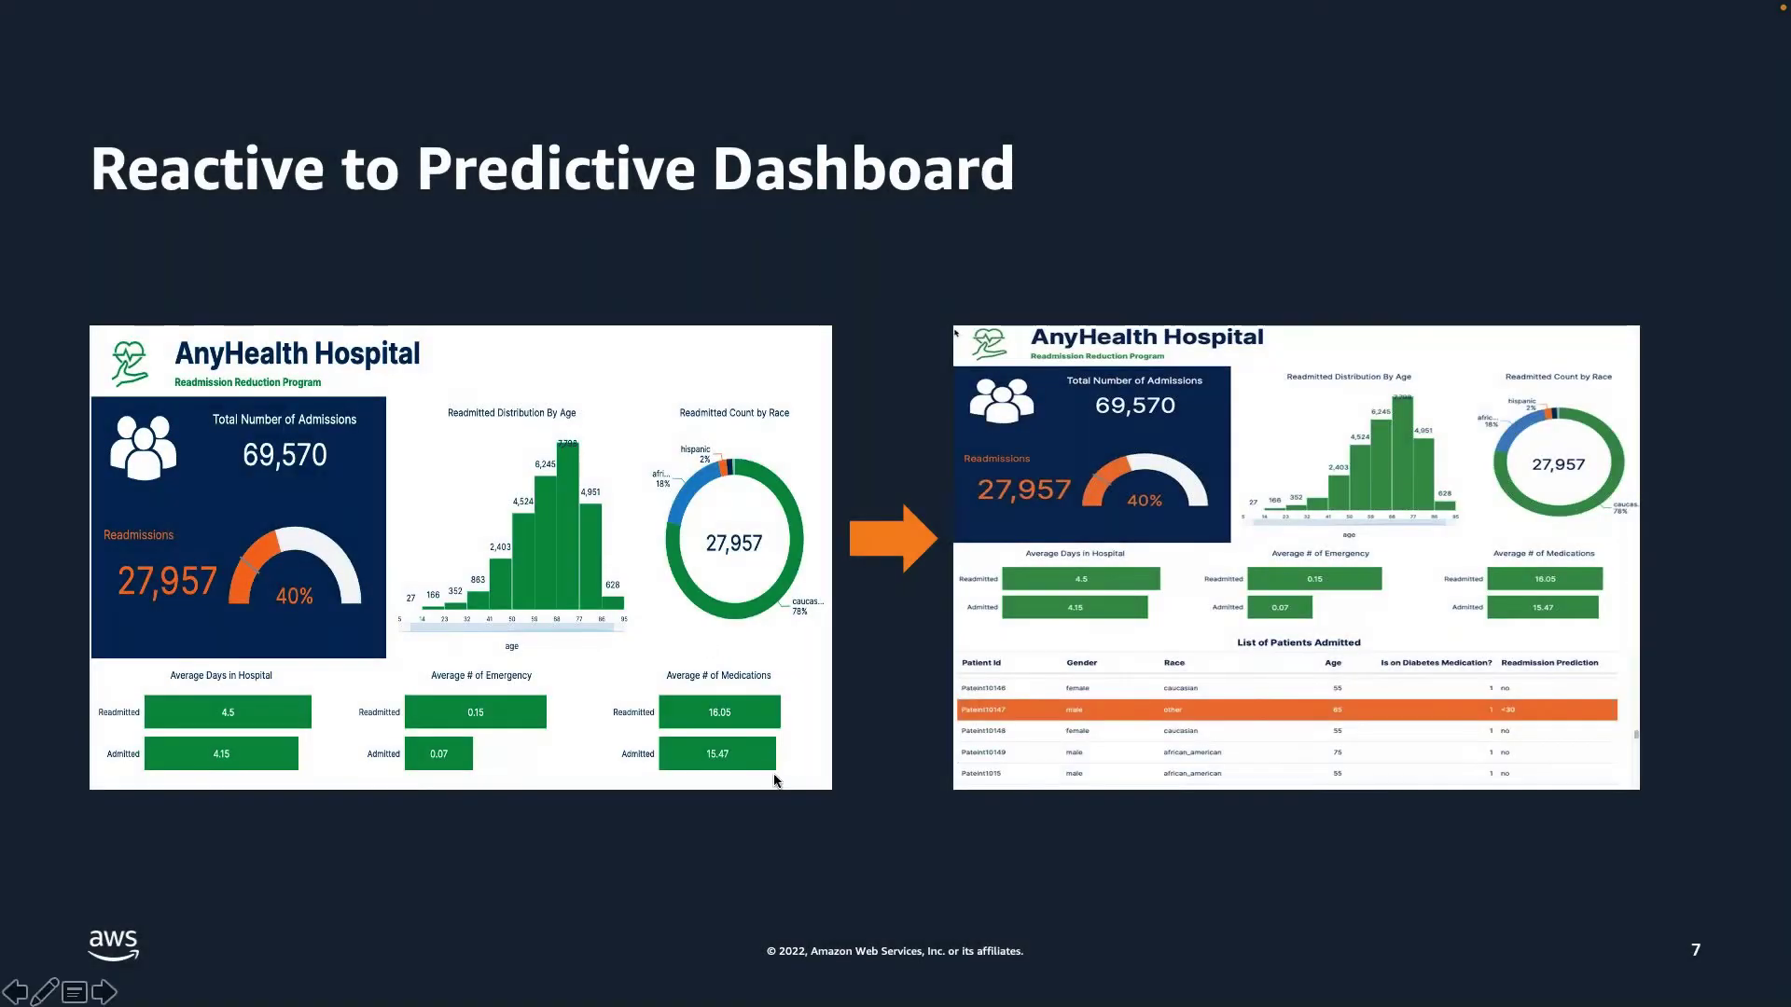